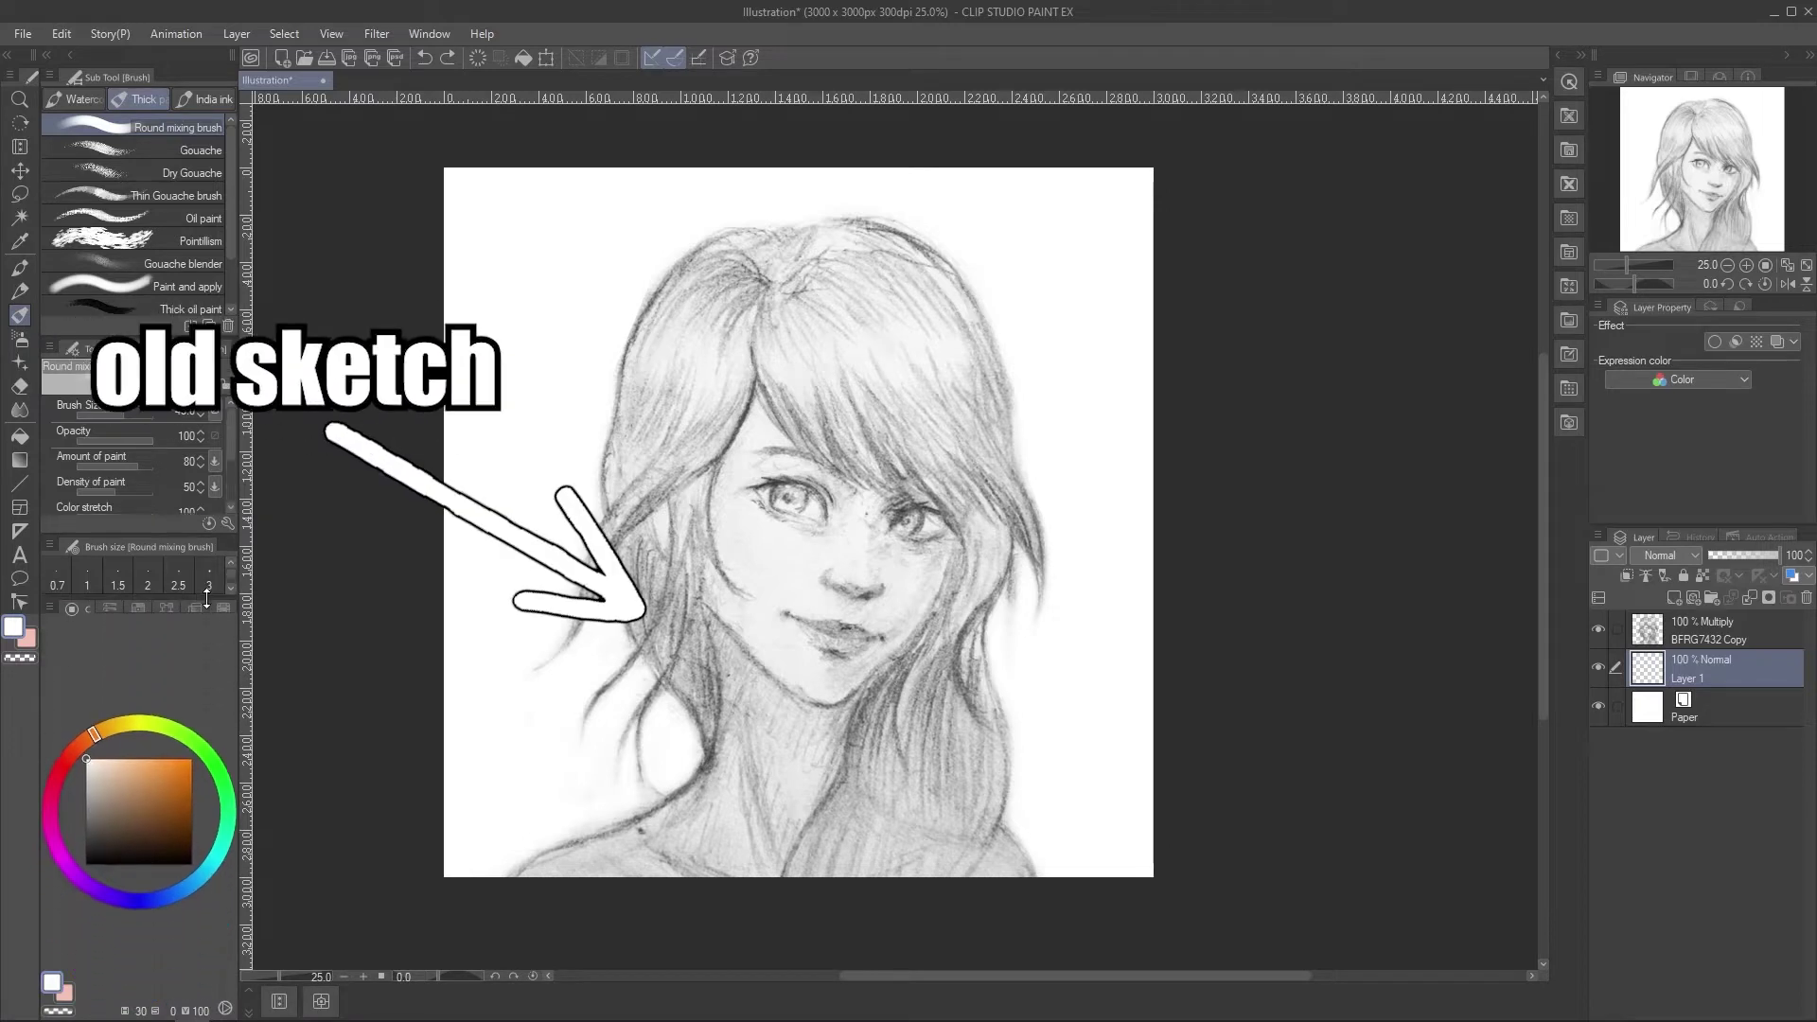
Rearrange the workspace by placing a floating color wheel beside the canvas and lengthening the brush and tool property lists.
{"action": "left_click", "coordinate": [48, 778]}
{"action": "left_click", "coordinate": [43, 778]}
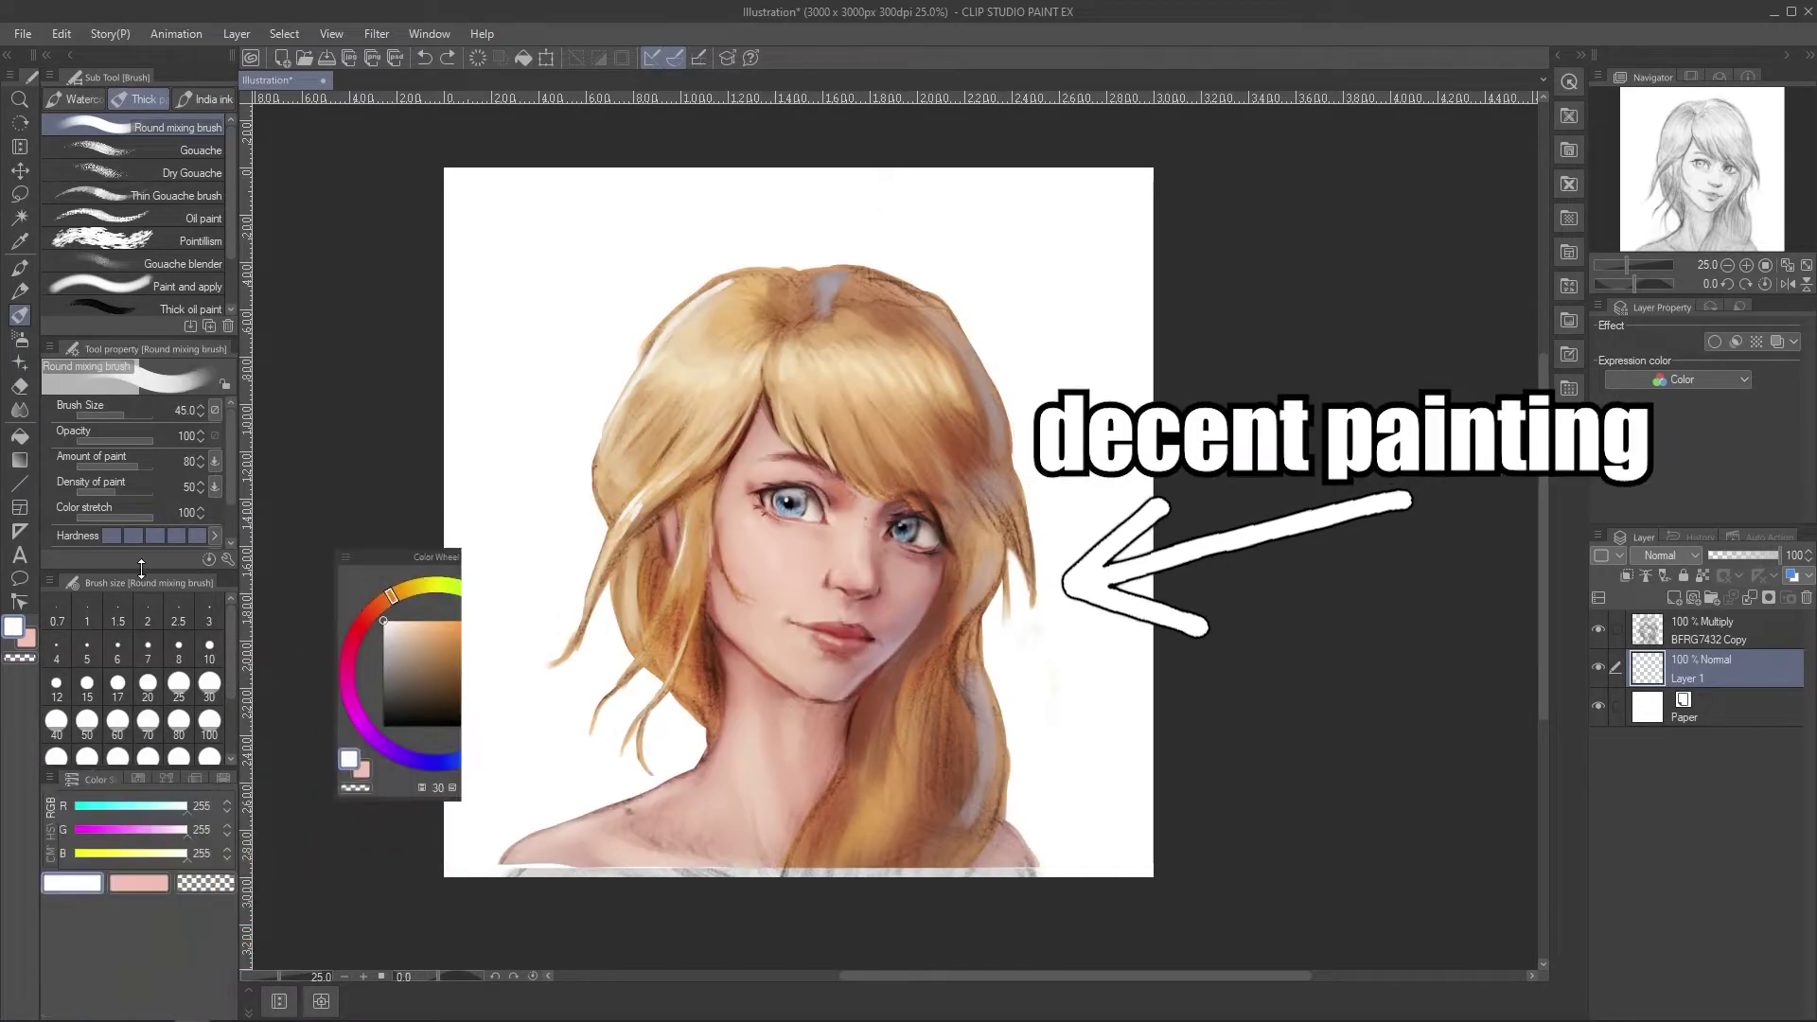
{"action": "left_click_drag", "start_coordinate": [141, 569], "coordinate": [158, 819]}
{"action": "left_click_drag", "start_coordinate": [152, 336], "coordinate": [152, 531]}
{"action": "mouse_move", "coordinate": [441, 558]}
{"action": "left_mouse_down"}
{"action": "mouse_move", "coordinate": [336, 408]}
{"action": "mouse_move", "coordinate": [459, 327]}
{"action": "left_mouse_up"}
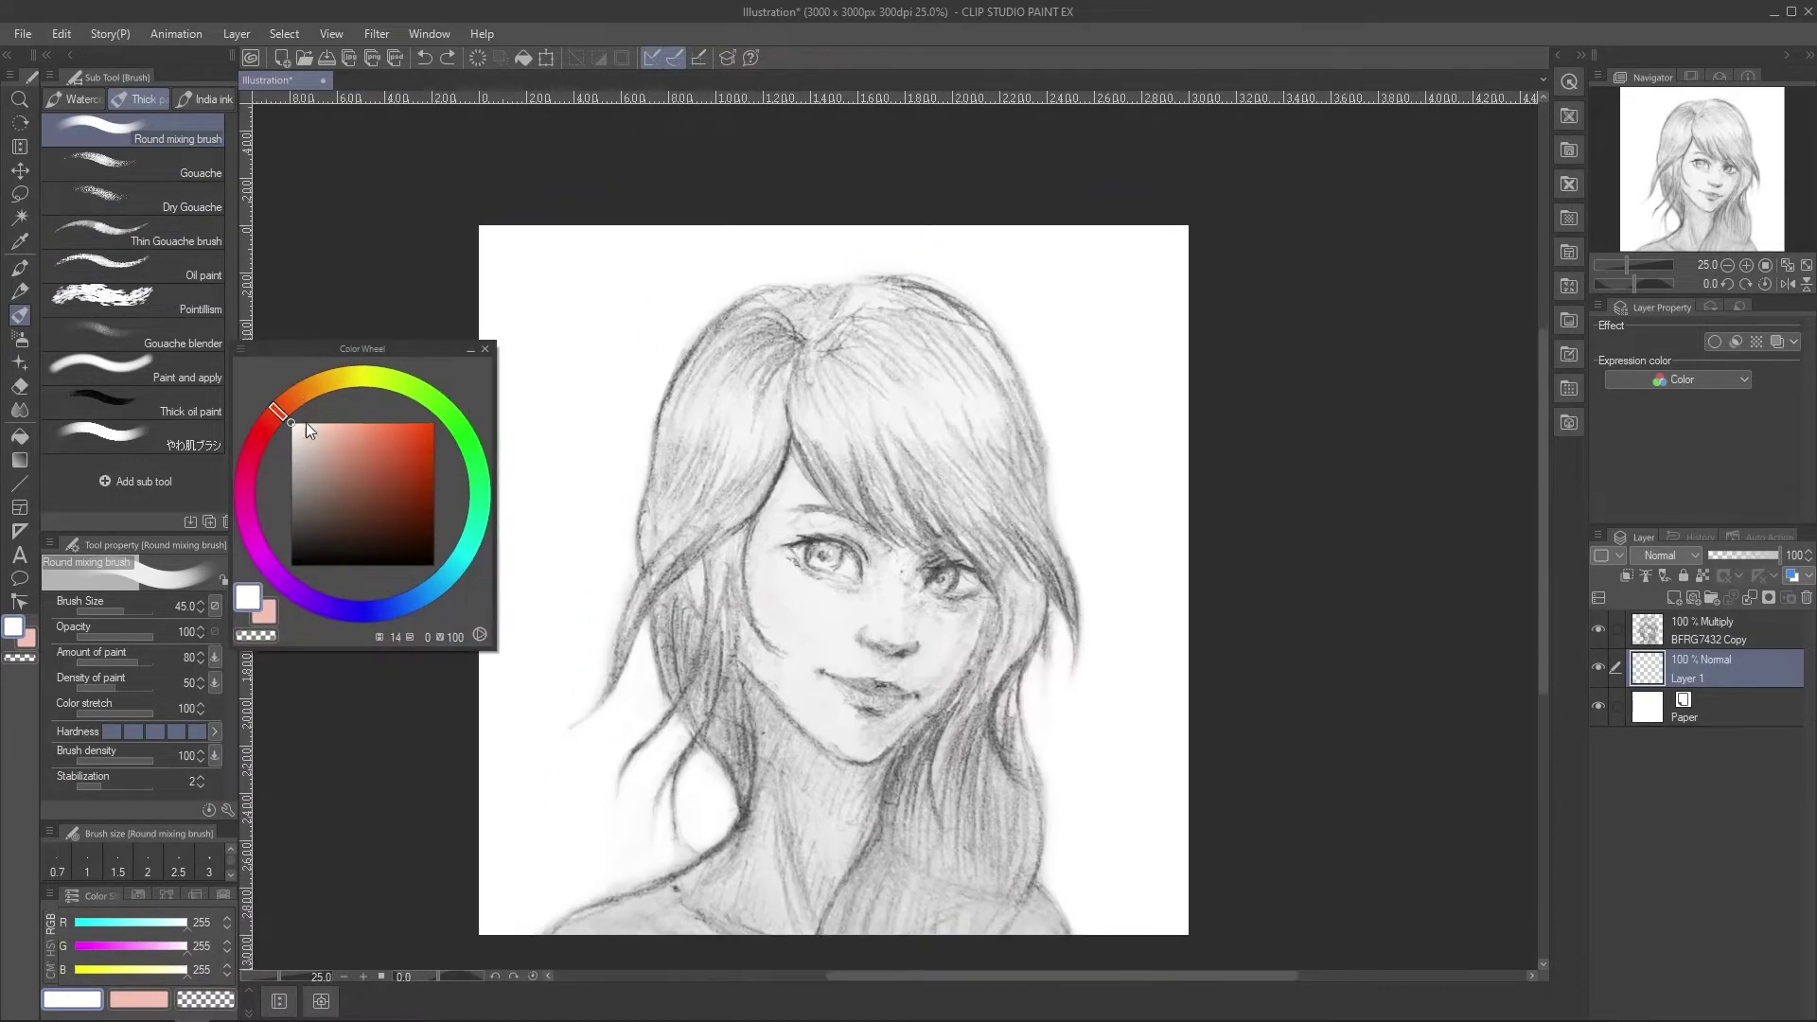
{"action": "left_click_drag", "start_coordinate": [358, 348], "coordinate": [360, 426]}
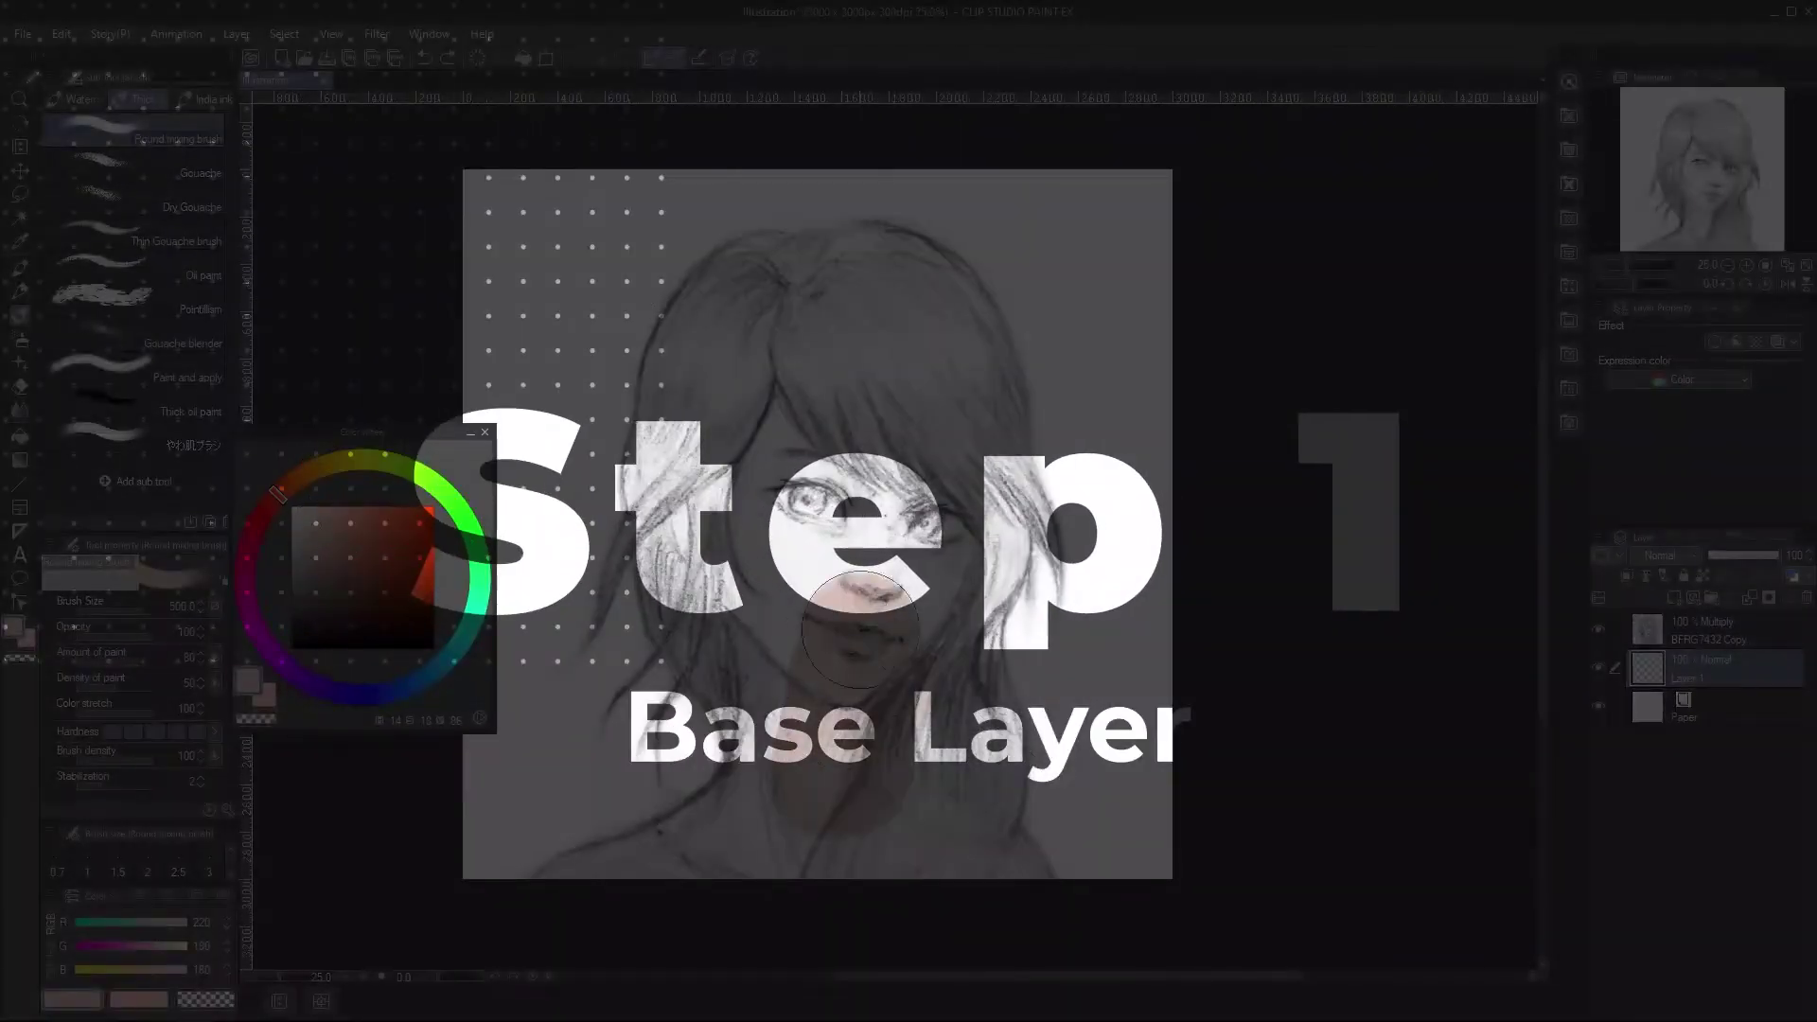
Paint a flat pale pink base (RGB 220, 190, 180) over the hair, face, neck and shoulders on Layer 1.
{"action": "mouse_move", "coordinate": [852, 662]}
{"action": "left_mouse_down"}
{"action": "mouse_move", "coordinate": [891, 363]}
{"action": "mouse_move", "coordinate": [761, 359]}
{"action": "mouse_move", "coordinate": [746, 304]}
{"action": "mouse_move", "coordinate": [700, 455]}
{"action": "mouse_move", "coordinate": [804, 572]}
{"action": "mouse_move", "coordinate": [758, 648]}
{"action": "mouse_move", "coordinate": [769, 825]}
{"action": "mouse_move", "coordinate": [812, 866]}
{"action": "mouse_move", "coordinate": [1004, 838]}
{"action": "mouse_move", "coordinate": [888, 506]}
{"action": "mouse_move", "coordinate": [777, 738]}
{"action": "mouse_move", "coordinate": [689, 424]}
{"action": "mouse_move", "coordinate": [692, 374]}
{"action": "mouse_move", "coordinate": [796, 283]}
{"action": "mouse_move", "coordinate": [932, 298]}
{"action": "left_mouse_up"}
{"action": "key", "text": "bracketleft"}
{"action": "key", "text": "bracketleft"}
{"action": "key", "text": "bracketleft"}
{"action": "key", "text": "bracketleft"}
{"action": "key", "text": "bracketleft"}
{"action": "left_click_drag", "start_coordinate": [1008, 478], "coordinate": [1040, 560]}
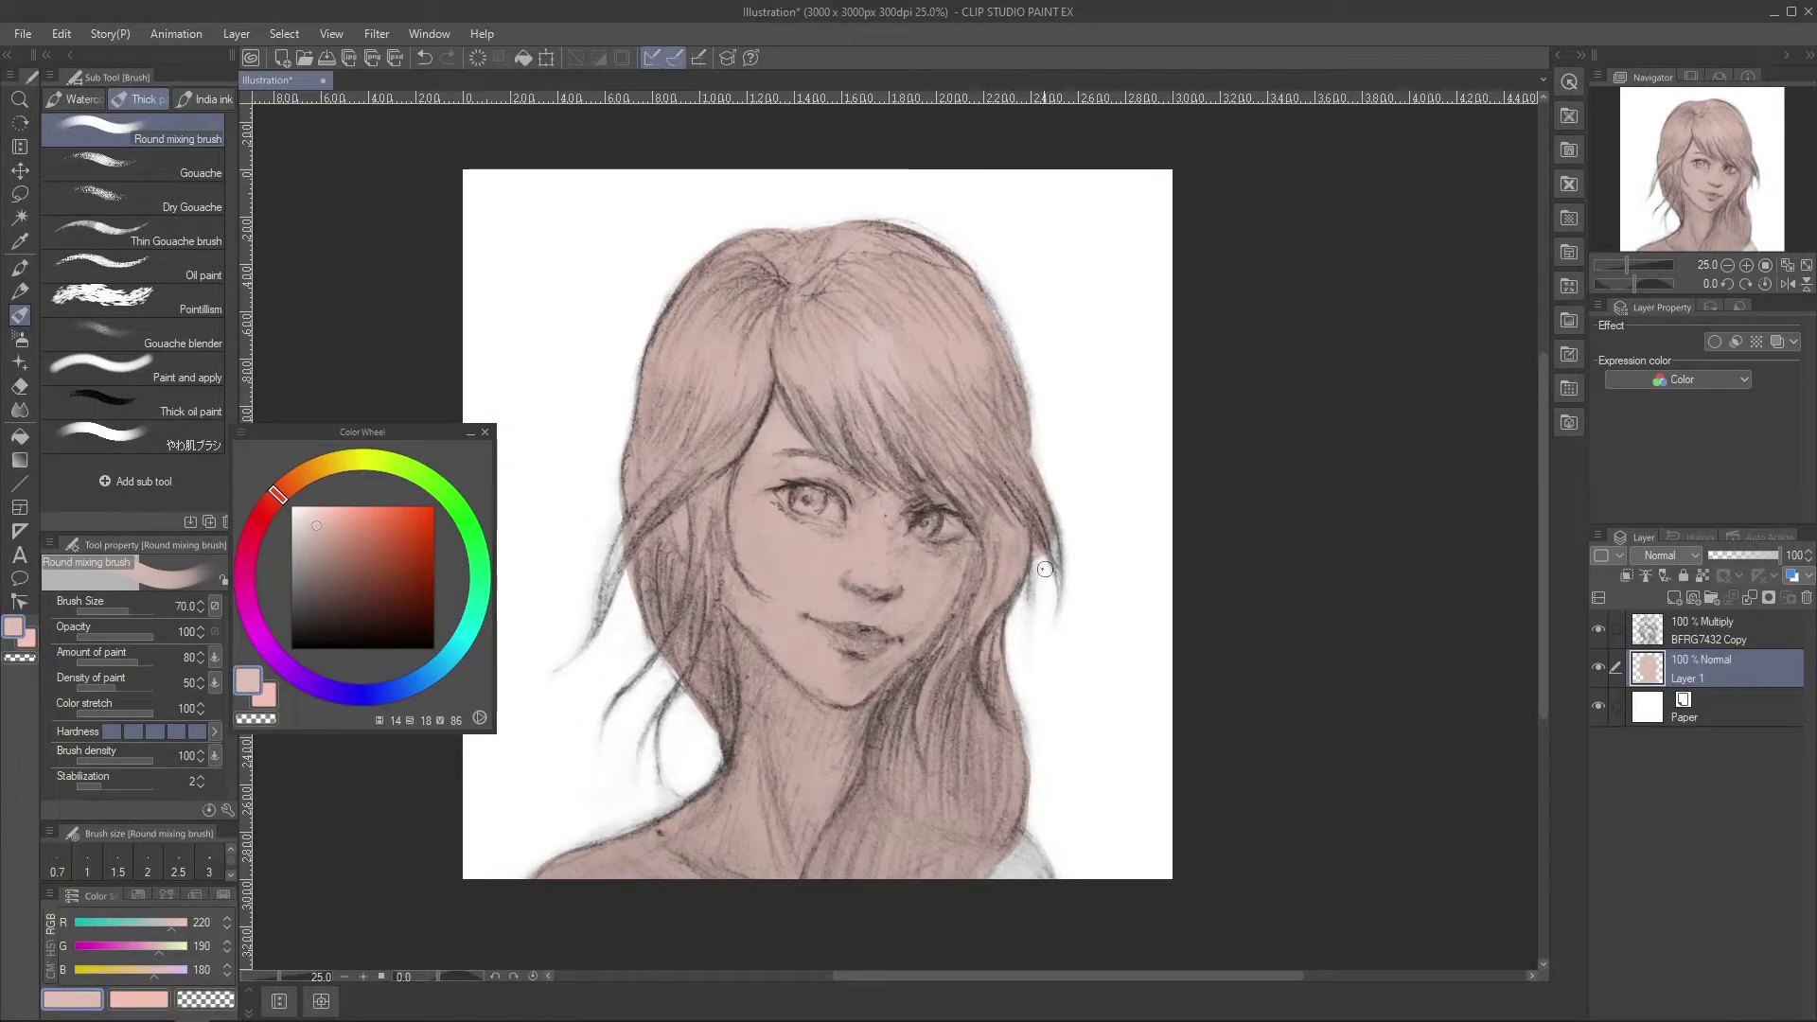
Cover the remaining gap at the lower right end of the hair and shoulder with the pale pink base.
{"action": "key", "text": "bracketright"}
{"action": "key", "text": "bracketright"}
{"action": "key", "text": "bracketright"}
{"action": "key", "text": "bracketright"}
{"action": "key", "text": "bracketright"}
{"action": "key", "text": "bracketright"}
{"action": "key", "text": "bracketright"}
{"action": "key", "text": "bracketright"}
{"action": "key", "text": "bracketright"}
{"action": "key", "text": "bracketright"}
{"action": "left_click_drag", "start_coordinate": [1003, 848], "coordinate": [1025, 881]}
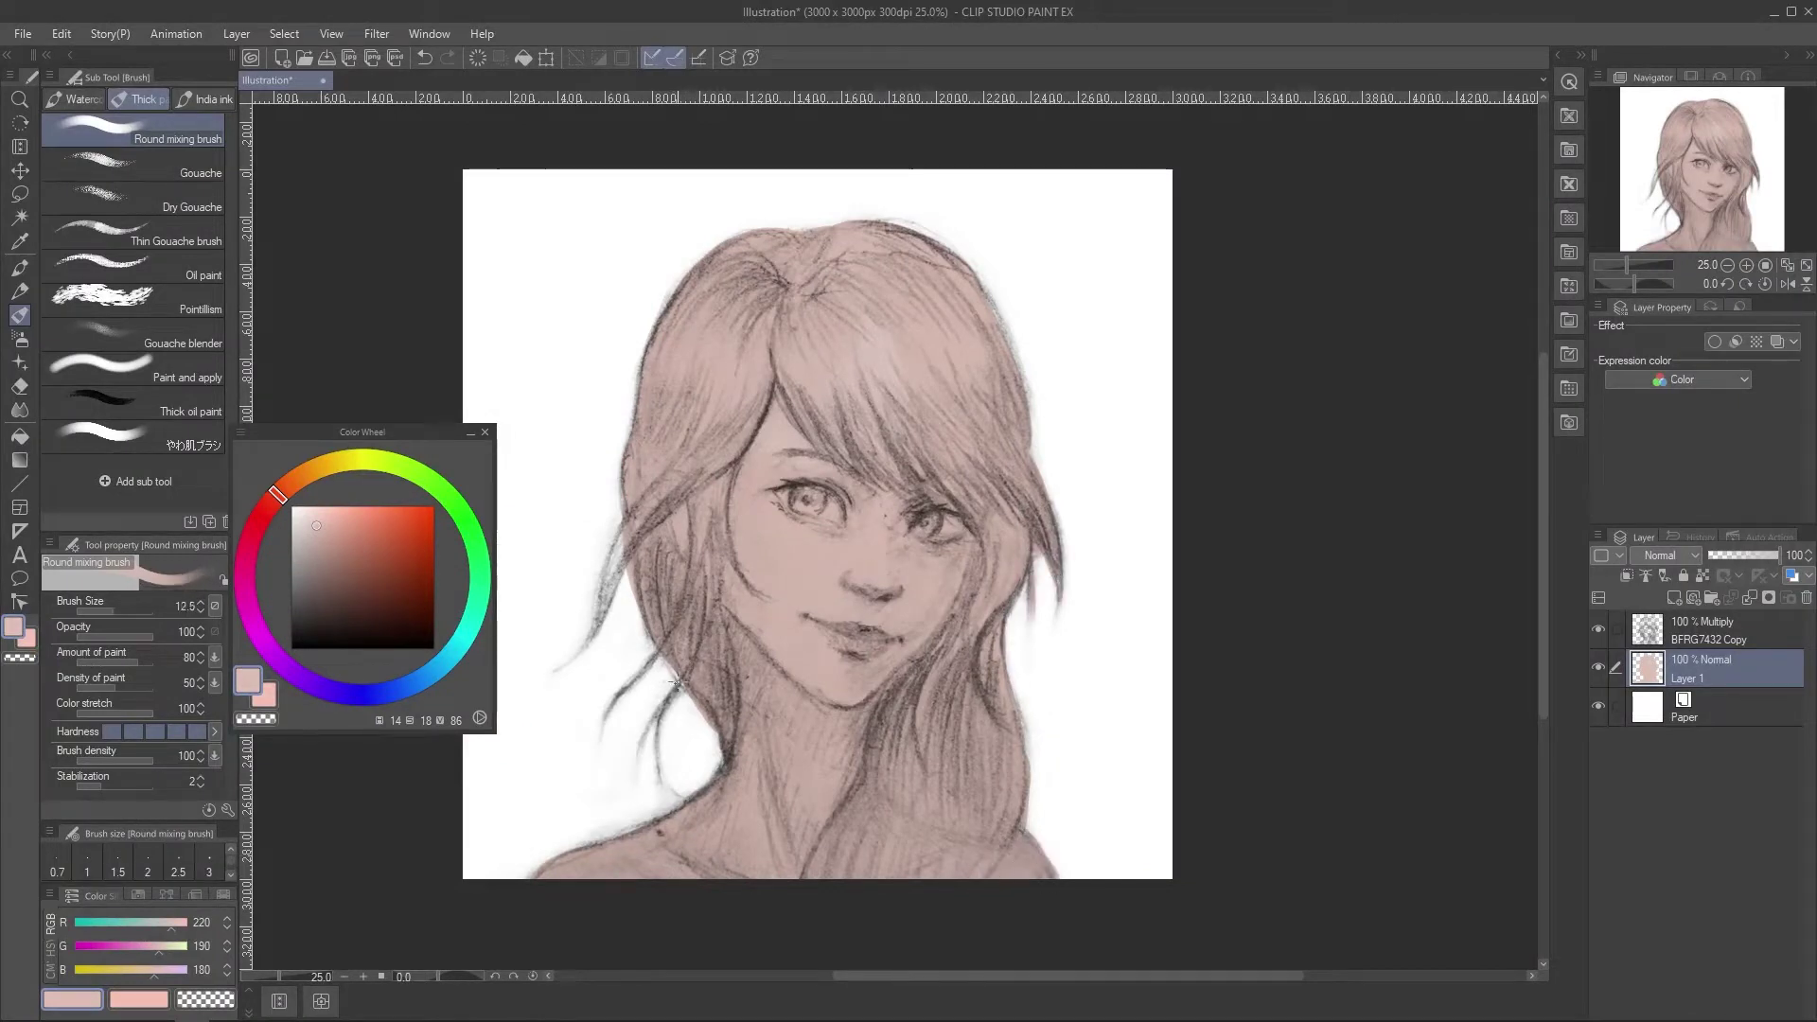
Extend the pink base into the loose strands on the left of the hair and touch up the head's outline.
{"action": "key", "text": "bracketright"}
{"action": "mouse_move", "coordinate": [616, 555]}
{"action": "left_mouse_down"}
{"action": "mouse_move", "coordinate": [656, 506]}
{"action": "mouse_move", "coordinate": [616, 596]}
{"action": "left_mouse_up"}
{"action": "key", "text": "e"}
{"action": "key", "text": "b"}
{"action": "key", "text": "bracketright"}
{"action": "key", "text": "bracketright"}
{"action": "key", "text": "bracketright"}
{"action": "key", "text": "bracketright"}
{"action": "key", "text": "bracketright"}
{"action": "key", "text": "bracketright"}
{"action": "key", "text": "bracketright"}
{"action": "key", "text": "bracketright"}
{"action": "key", "text": "bracketright"}
{"action": "key", "text": "bracketright"}
{"action": "left_click_drag", "start_coordinate": [665, 326], "coordinate": [720, 254]}
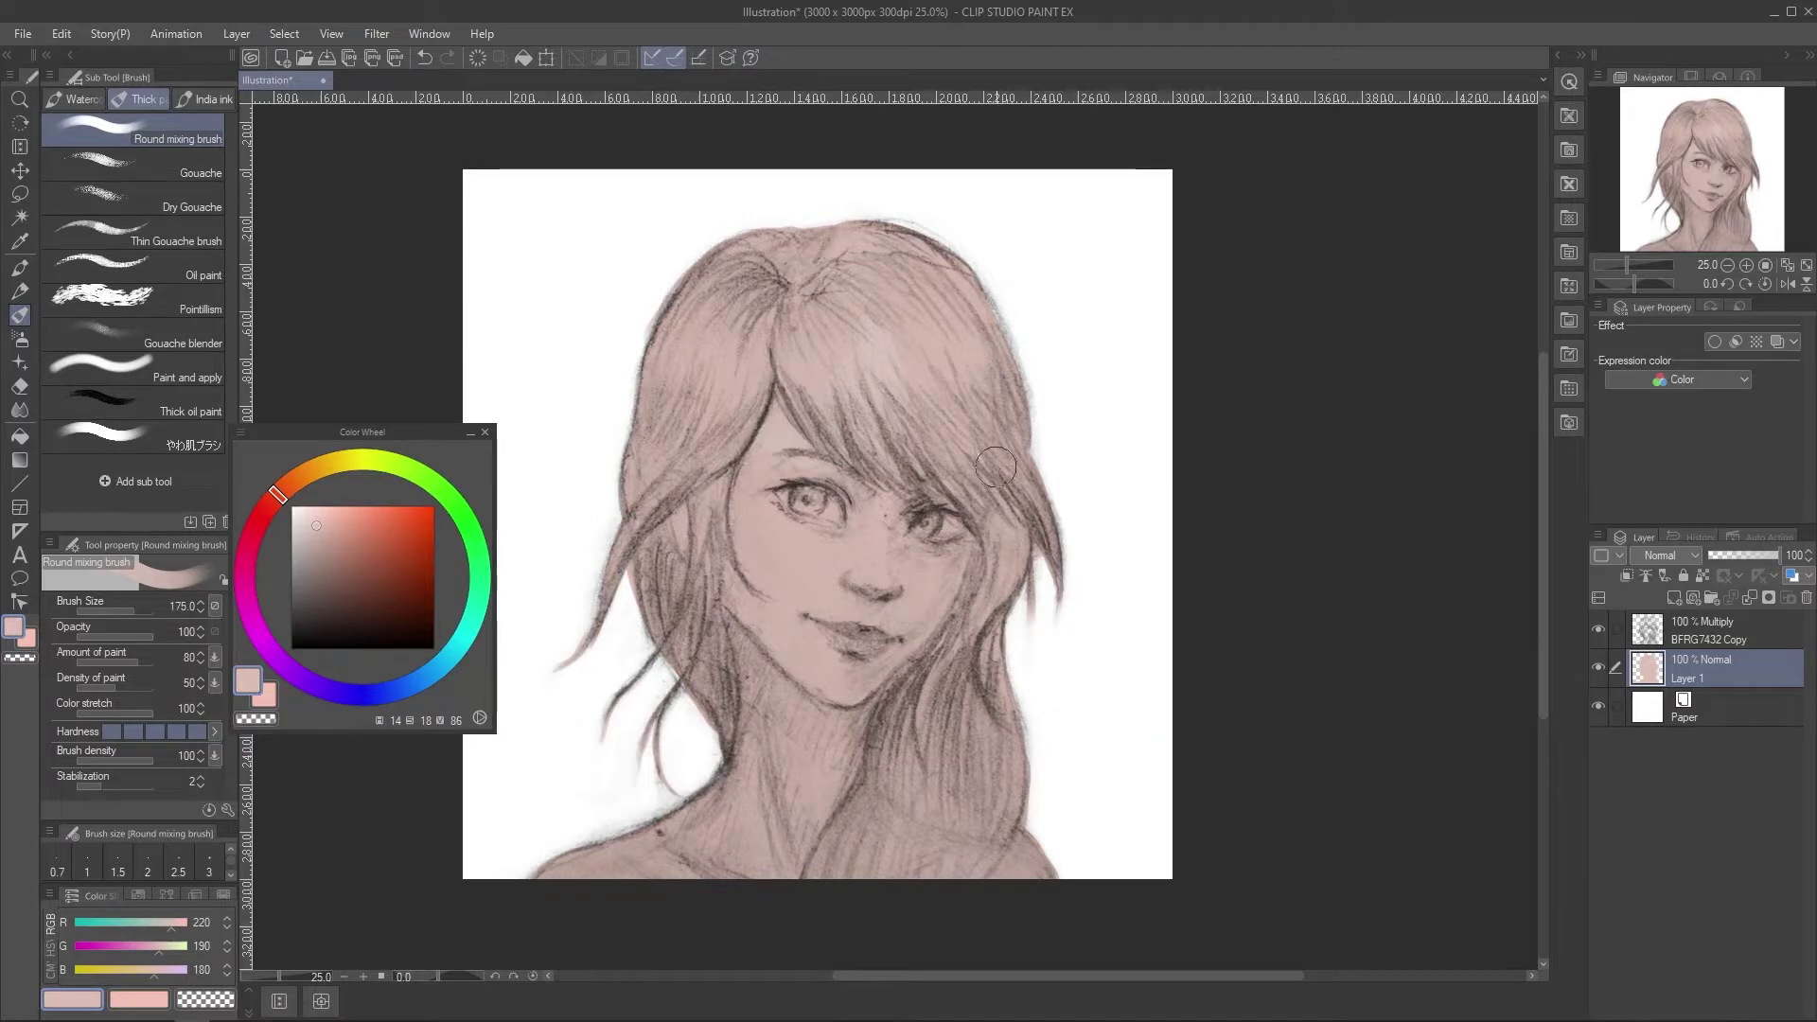
Set the sketch layer's blending mode to Normal and toggle Layer 1's visibility to compare.
{"action": "left_click_drag", "start_coordinate": [995, 467], "coordinate": [963, 420]}
{"action": "left_click", "coordinate": [1694, 630]}
{"action": "left_click", "coordinate": [1668, 556]}
{"action": "left_click", "coordinate": [1663, 55]}
{"action": "left_click", "coordinate": [1598, 668]}
{"action": "left_click", "coordinate": [1661, 668]}
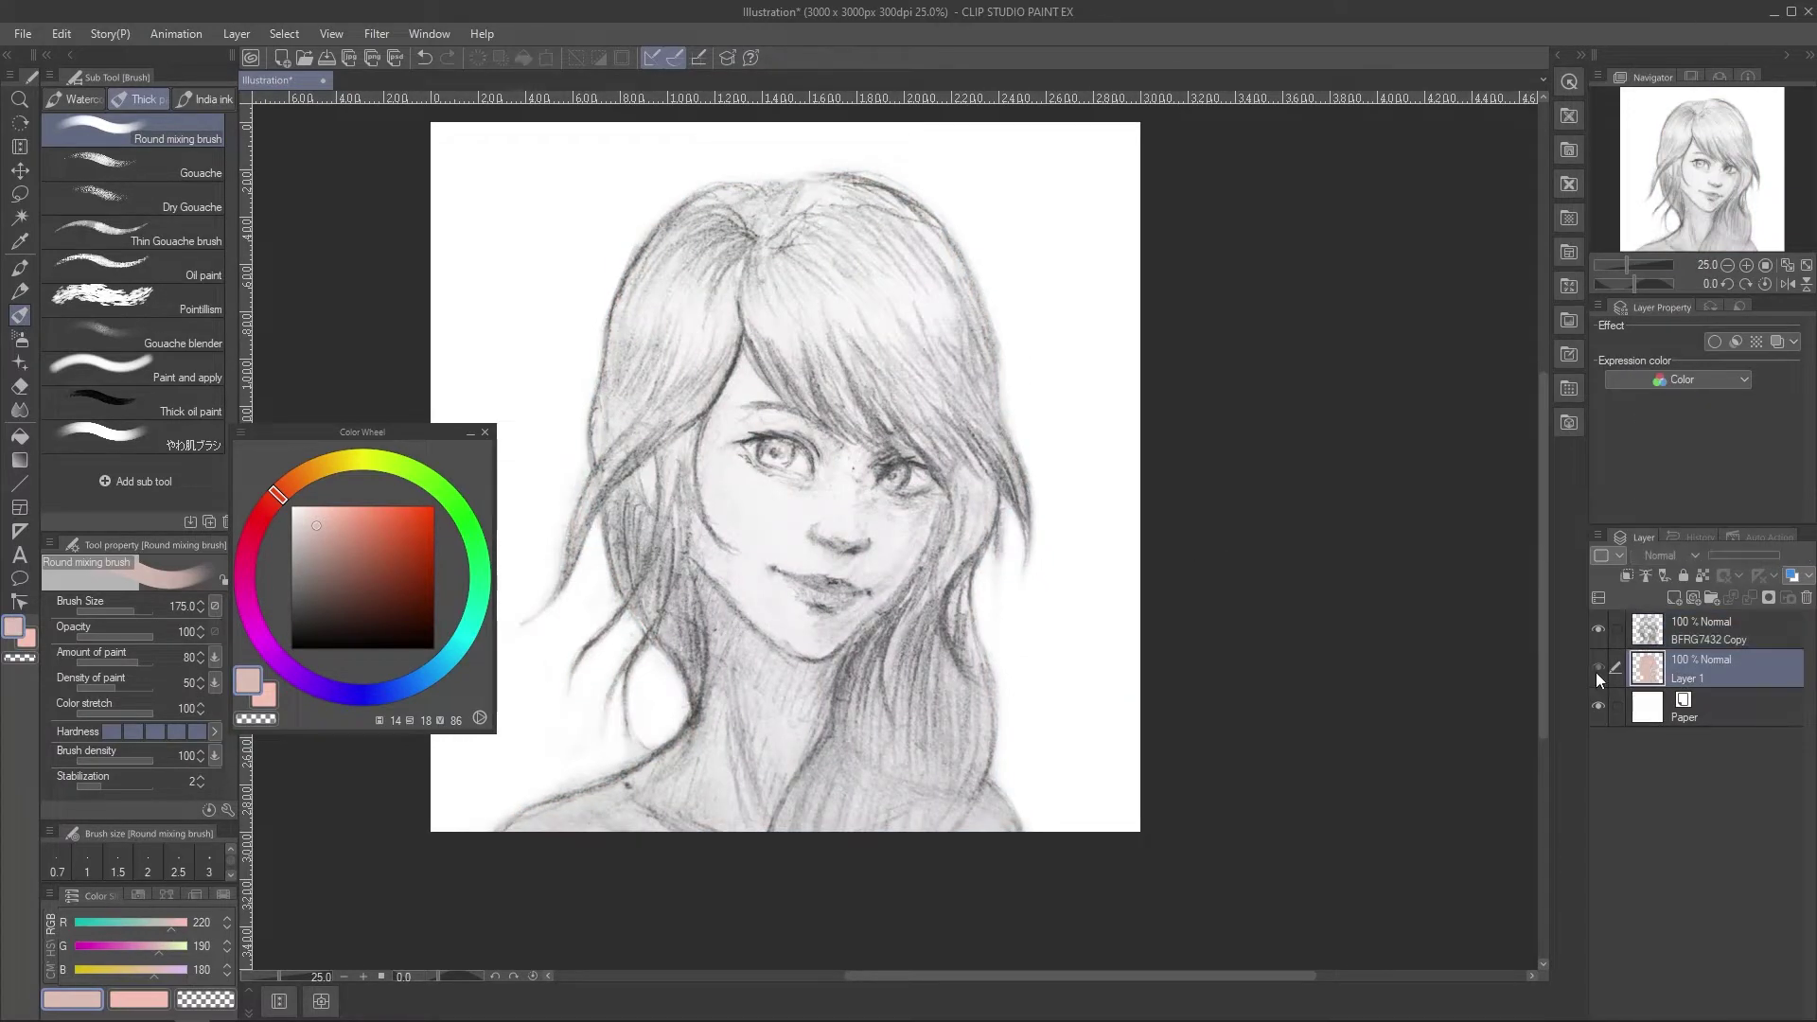
{"action": "left_click", "coordinate": [1598, 669]}
Duplicate Layer 1 and select the lower of the two pink layers.
{"action": "right_click", "coordinate": [1671, 670]}
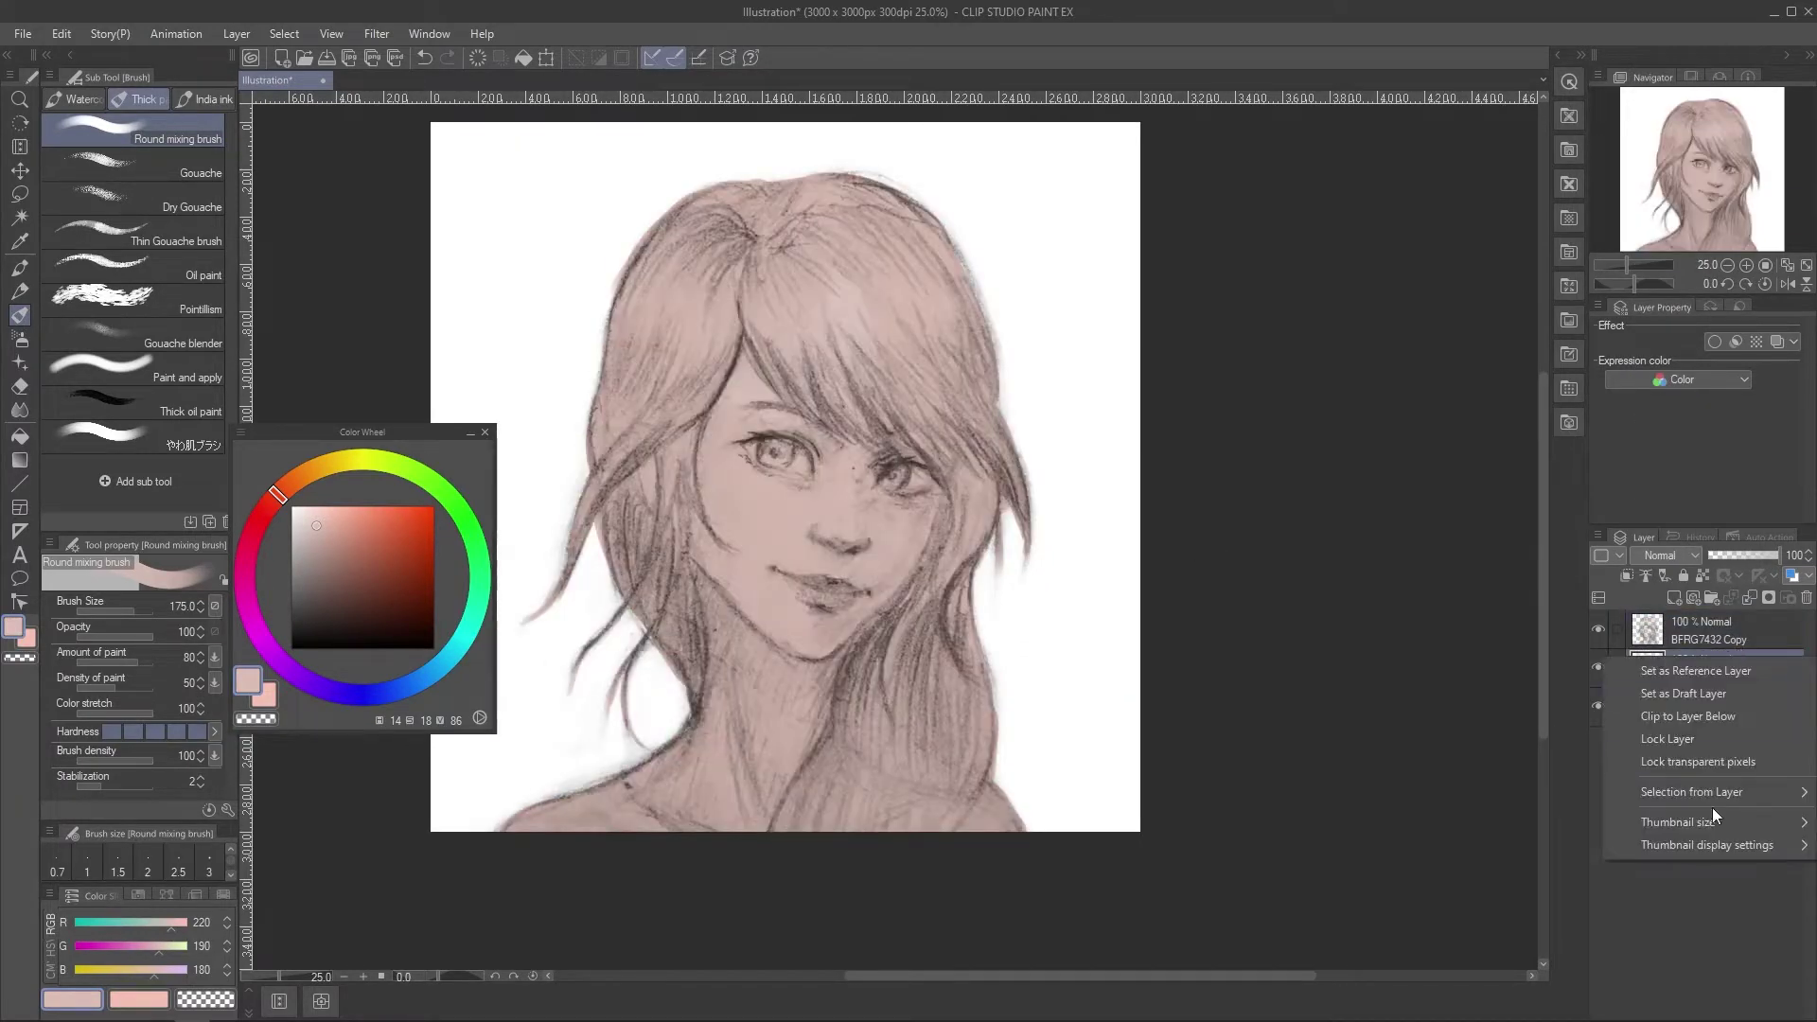
{"action": "right_click", "coordinate": [1728, 660]}
{"action": "left_click", "coordinate": [1666, 296]}
{"action": "left_click", "coordinate": [1656, 705]}
Turn the lower pink layer white by removing its saturation and raising its luminosity with Hue/Saturation/Luminosity.
{"action": "key", "text": "ctrl+u"}
{"action": "left_click_drag", "start_coordinate": [1107, 413], "coordinate": [928, 413]}
{"action": "left_click", "coordinate": [1326, 331]}
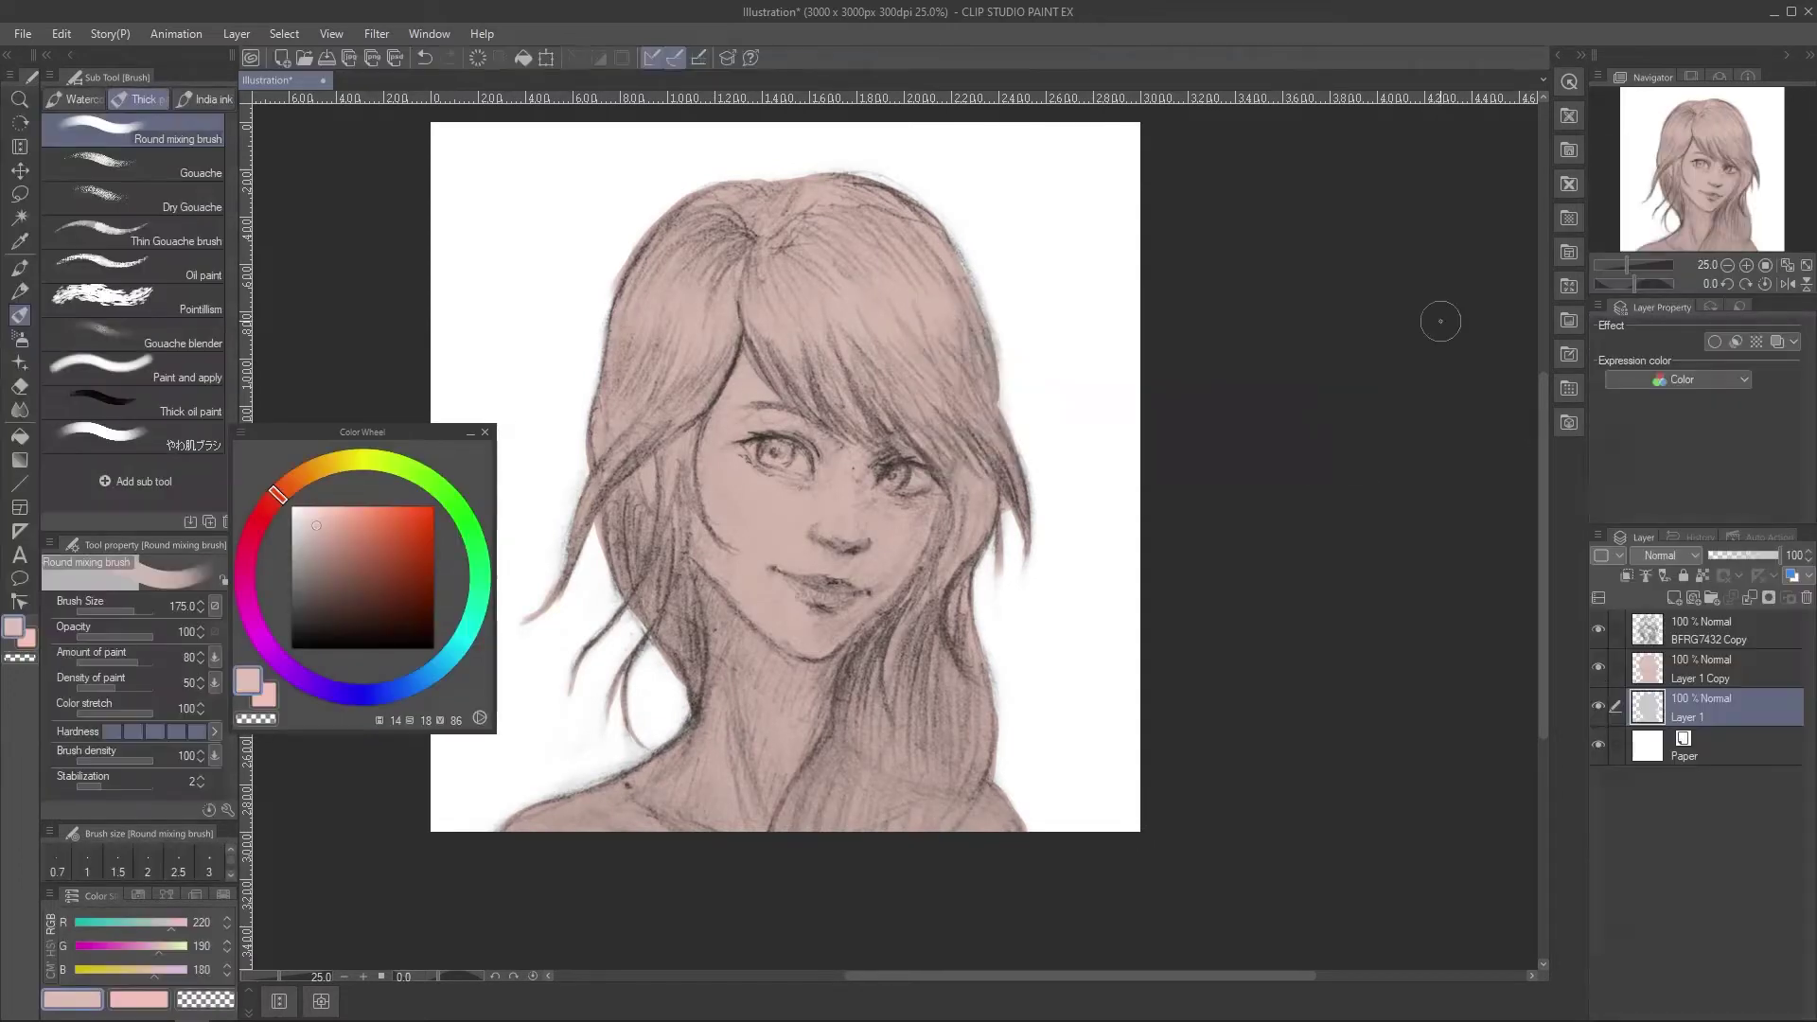
{"action": "key", "text": "ctrl+u"}
{"action": "left_click_drag", "start_coordinate": [1106, 459], "coordinate": [1279, 459]}
{"action": "left_click", "coordinate": [1344, 331]}
Move Layer 1 Copy above the sketch and hide every layer except the white Layer 1.
{"action": "left_click_drag", "start_coordinate": [1725, 668], "coordinate": [1730, 625]}
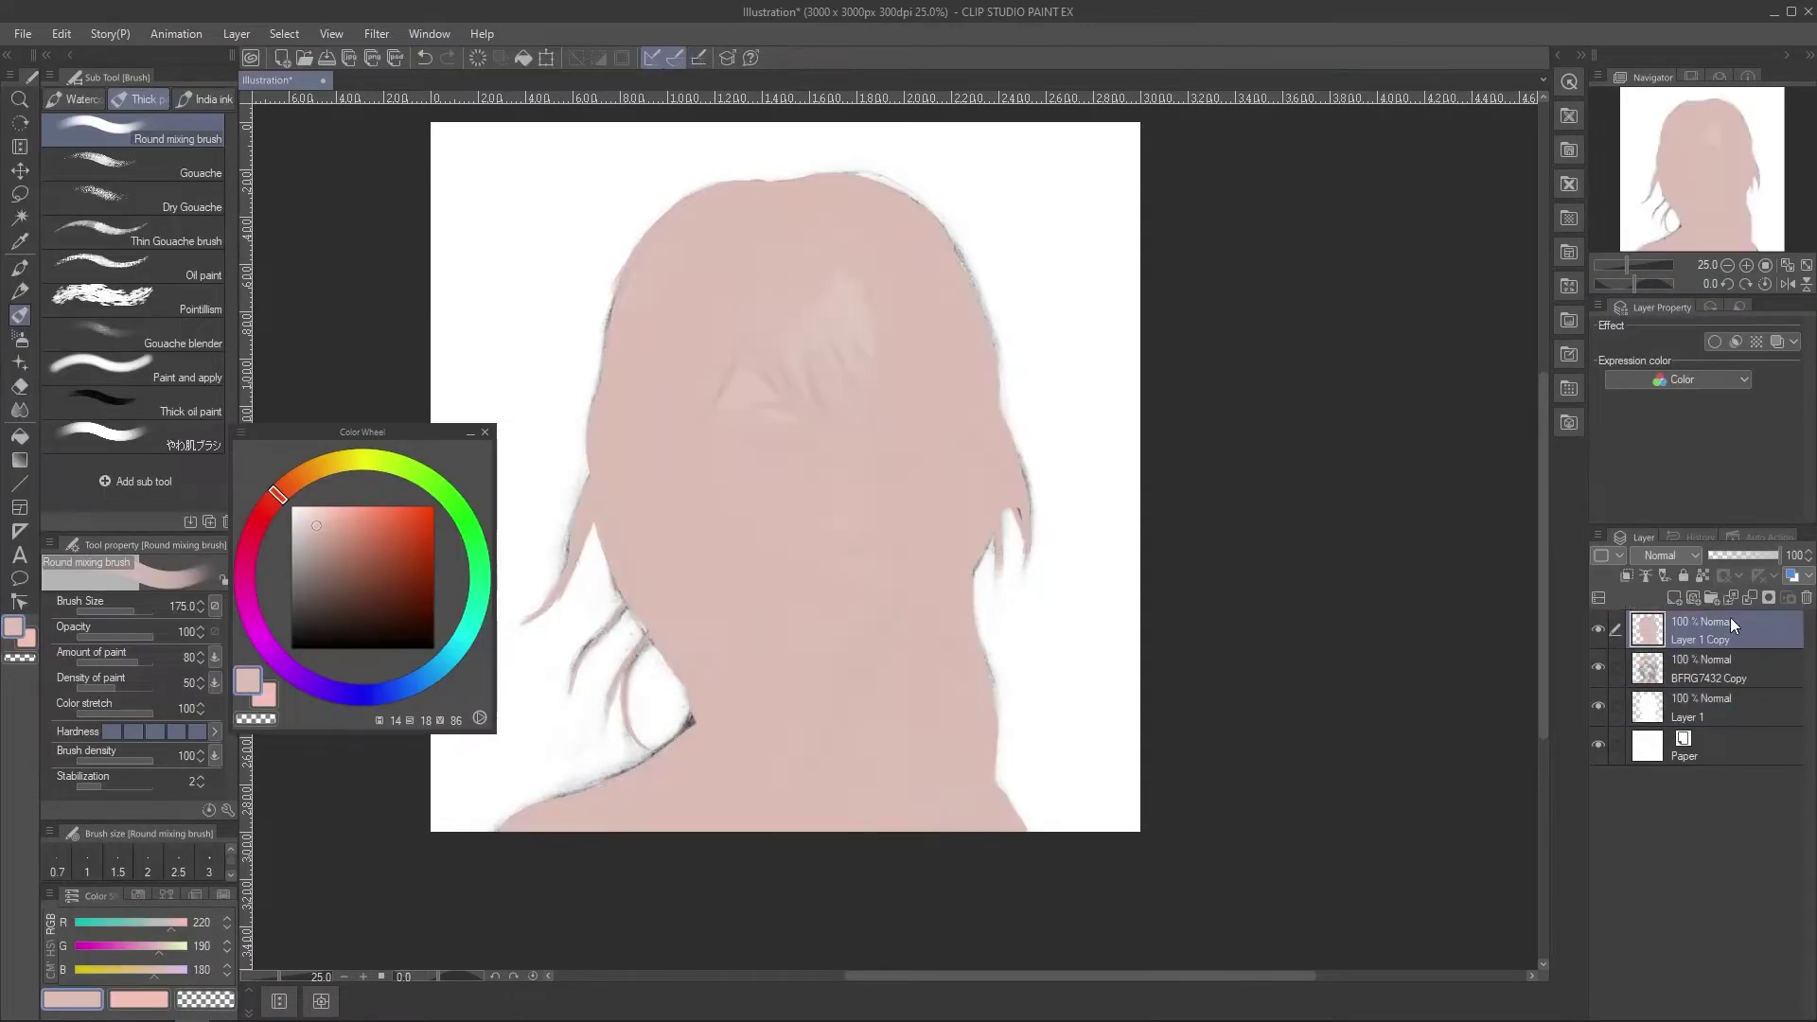
{"action": "left_click", "coordinate": [1599, 667]}
{"action": "left_click", "coordinate": [1598, 629]}
{"action": "left_click", "coordinate": [1599, 744]}
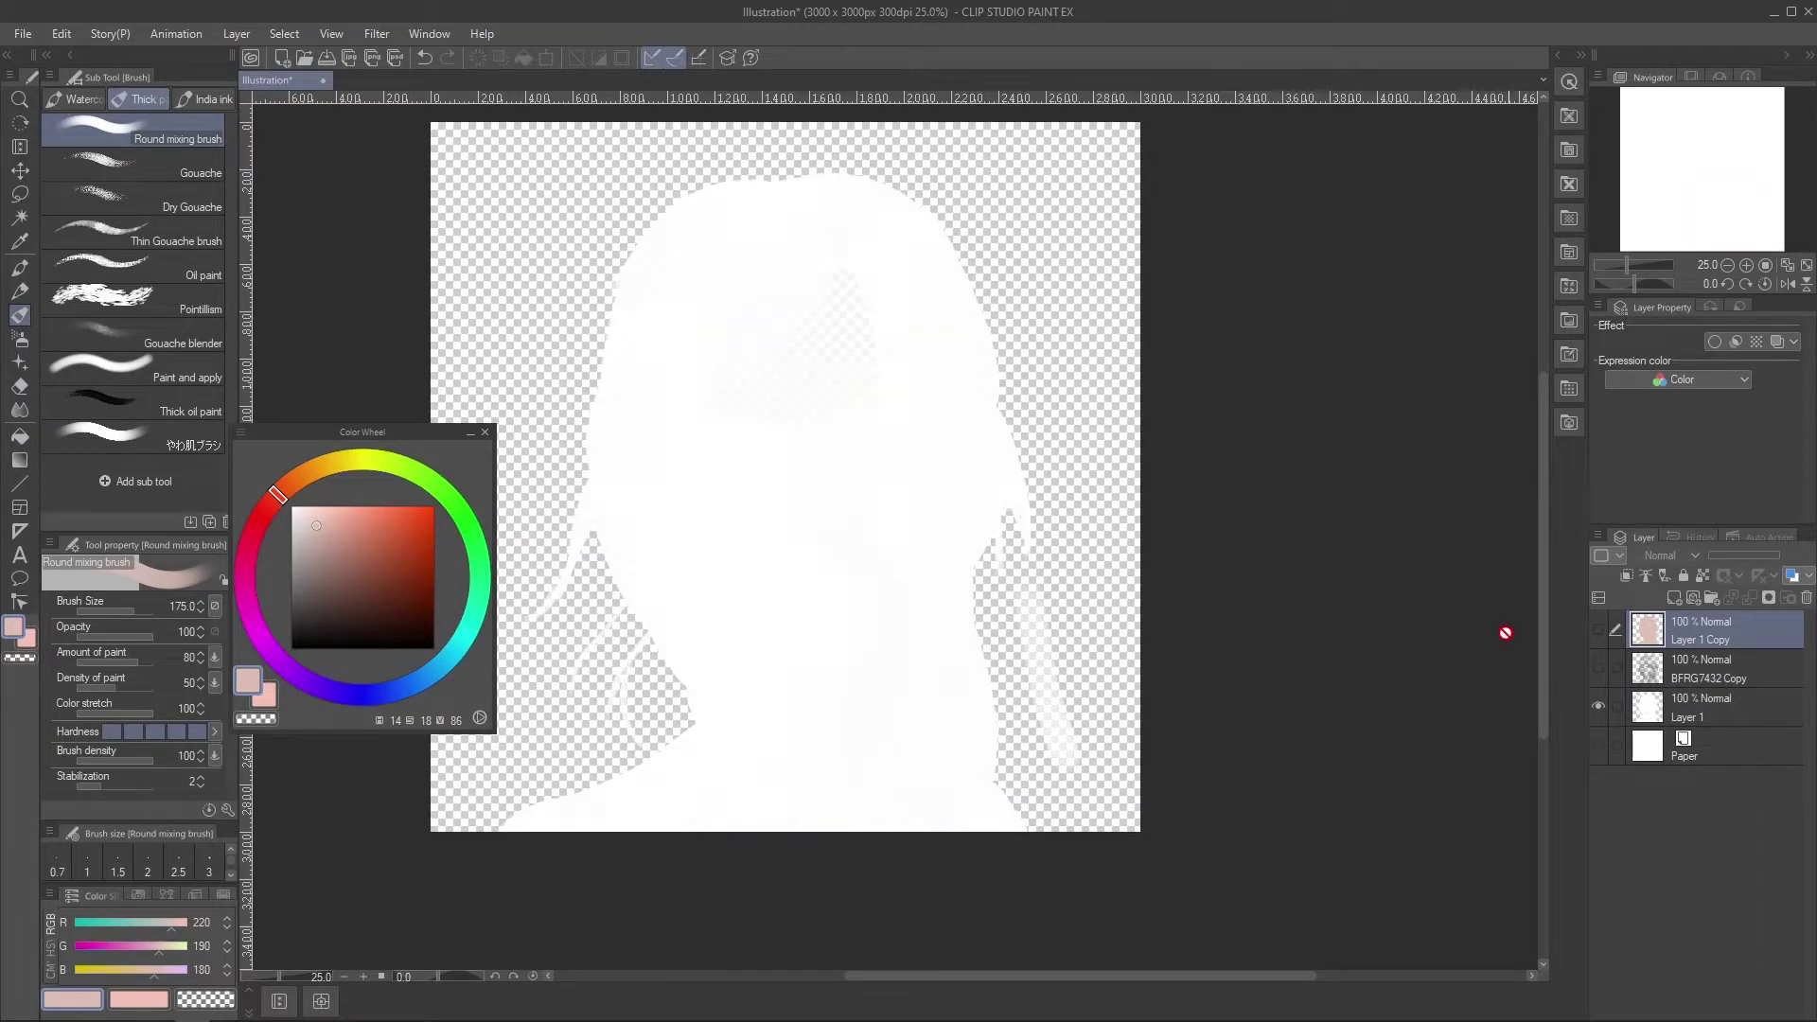
Fill the semi-transparent patch inside the silhouette on Layer 1 with white, using the Round mixing brush at size 600.
{"action": "left_click", "coordinate": [19, 291]}
{"action": "left_click", "coordinate": [182, 99]}
{"action": "left_click", "coordinate": [20, 315]}
{"action": "left_click", "coordinate": [1704, 707]}
{"action": "left_click", "coordinate": [851, 371], "text": "alt"}
{"action": "key", "text": "bracketright"}
{"action": "key", "text": "bracketright"}
{"action": "key", "text": "bracketright"}
{"action": "key", "text": "bracketright"}
{"action": "key", "text": "bracketright"}
{"action": "key", "text": "bracketright"}
{"action": "left_click_drag", "start_coordinate": [852, 371], "coordinate": [795, 336]}
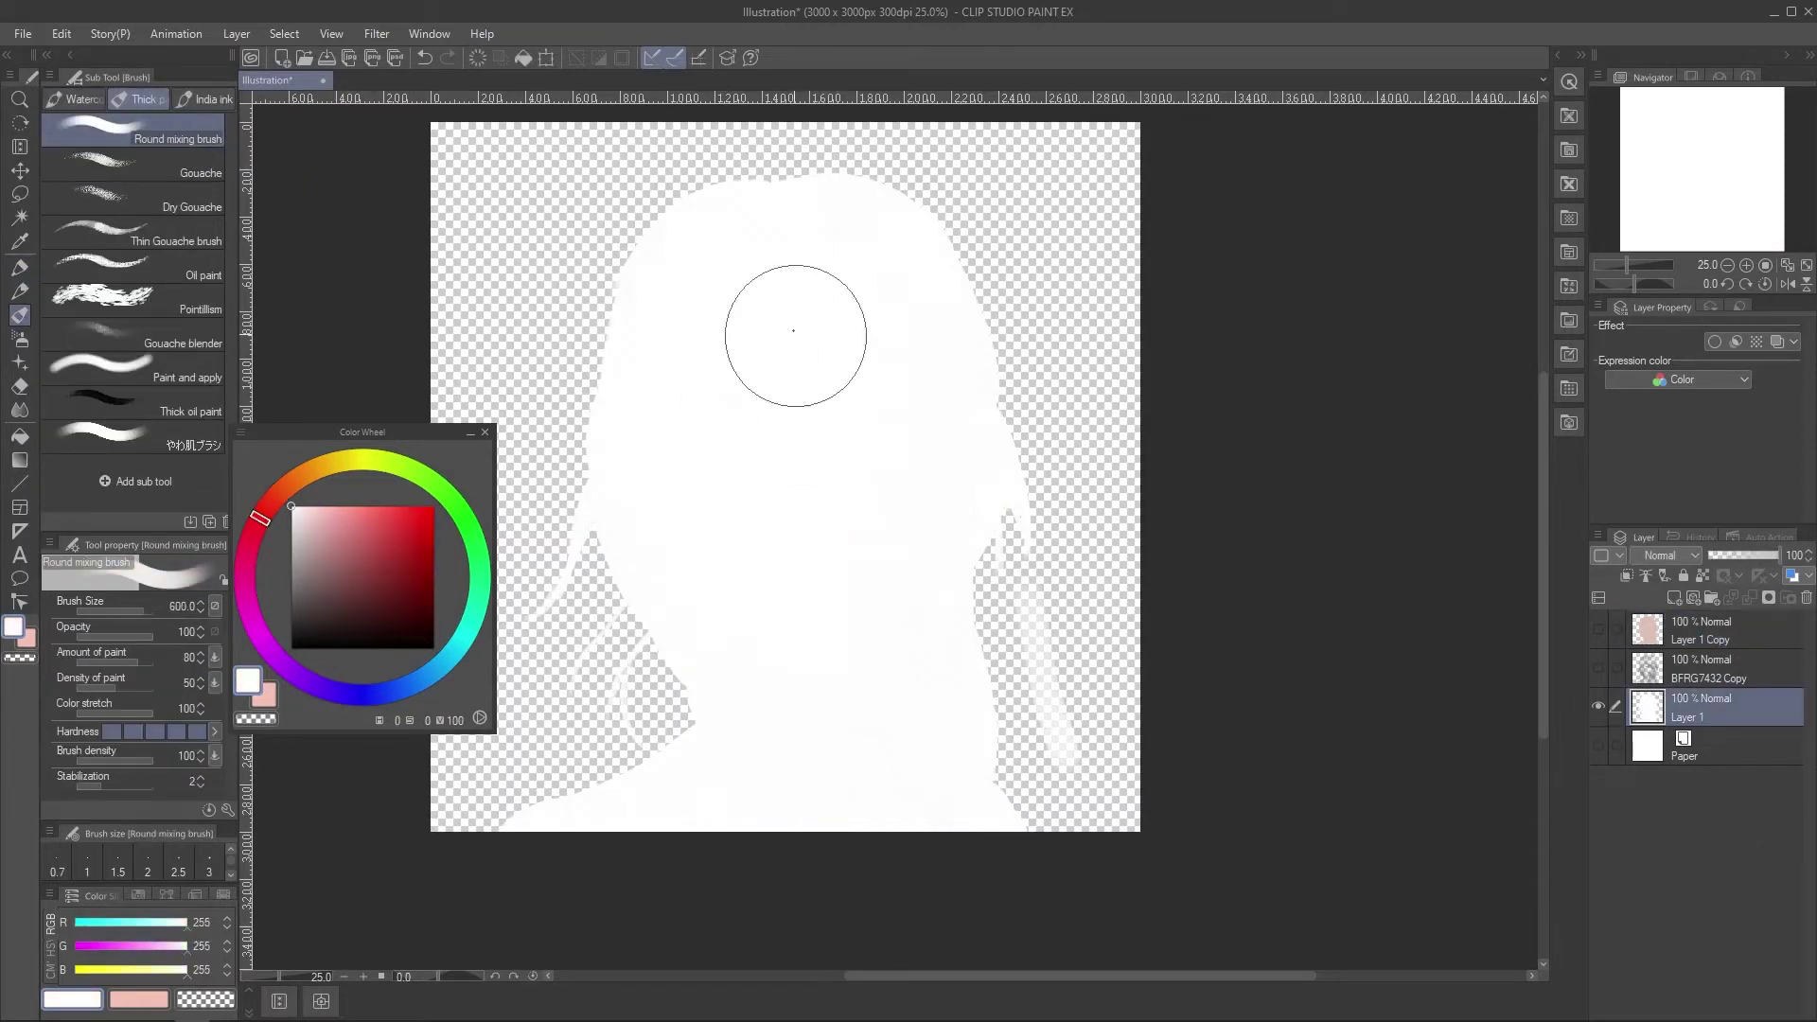
Erase the stray white mark beside the hair with the soft eraser and touch up the silhouette in white.
{"action": "key", "text": "e"}
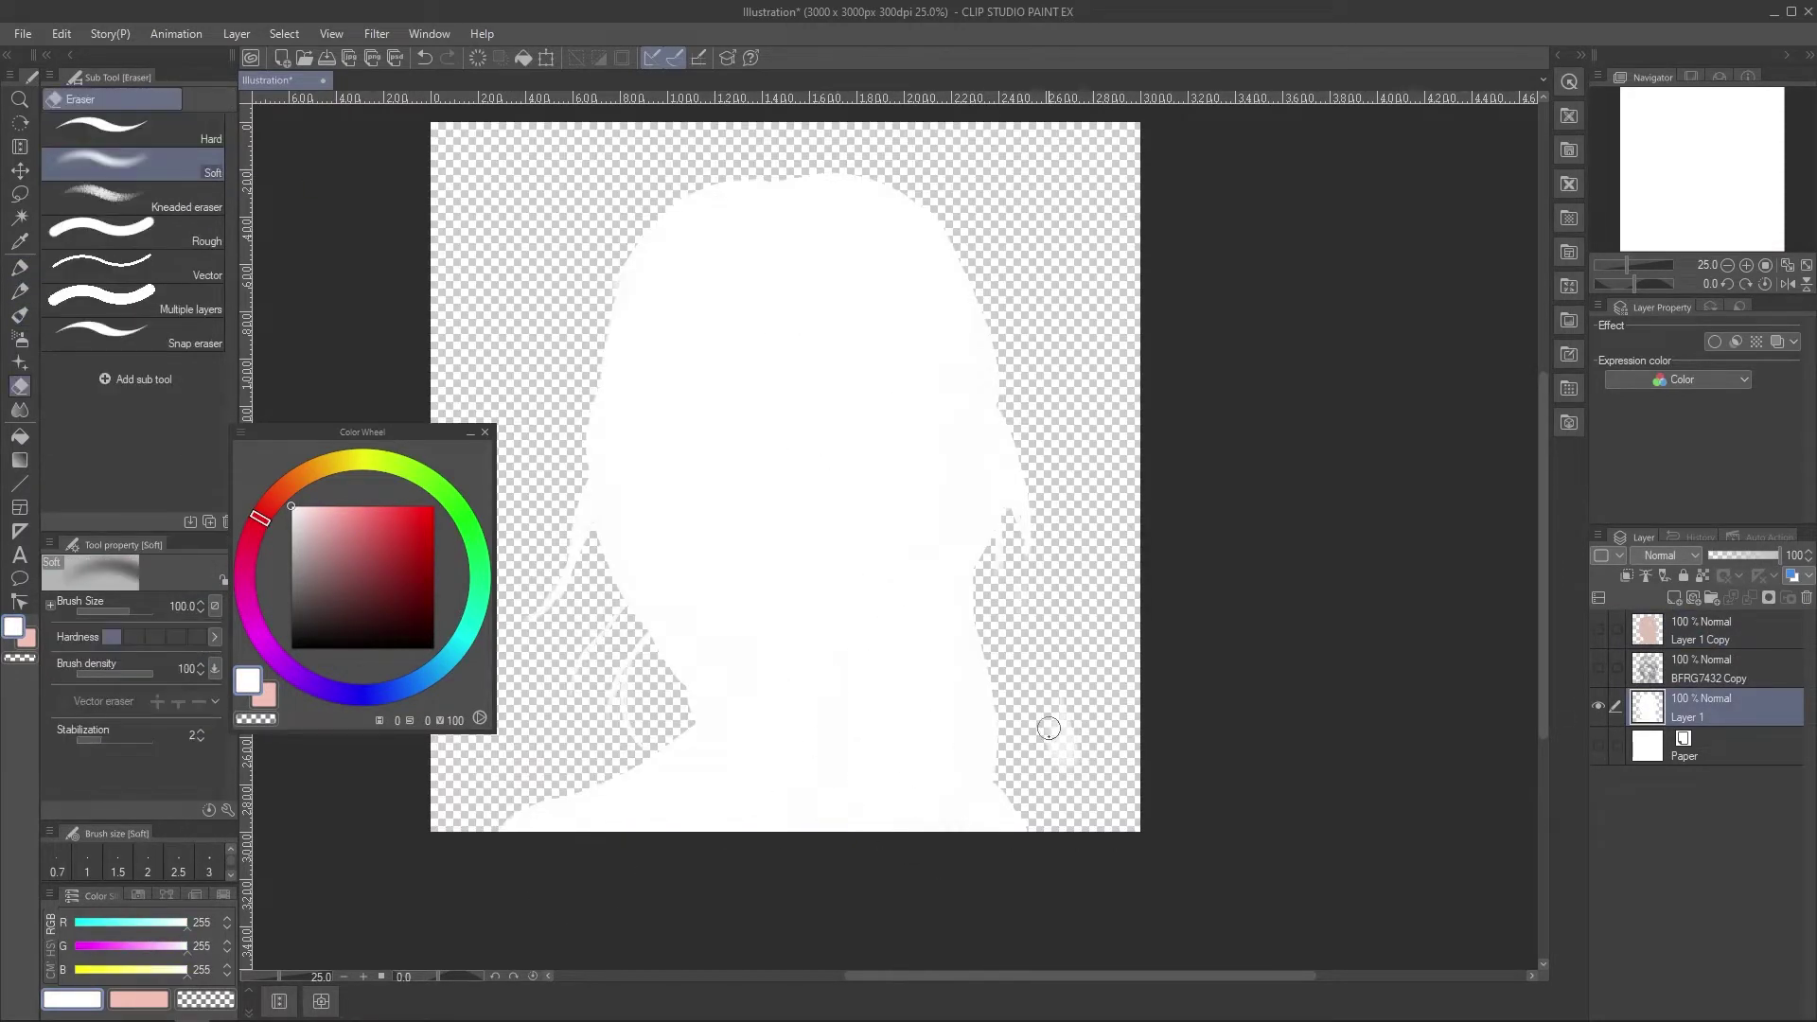
{"action": "key", "text": "b"}
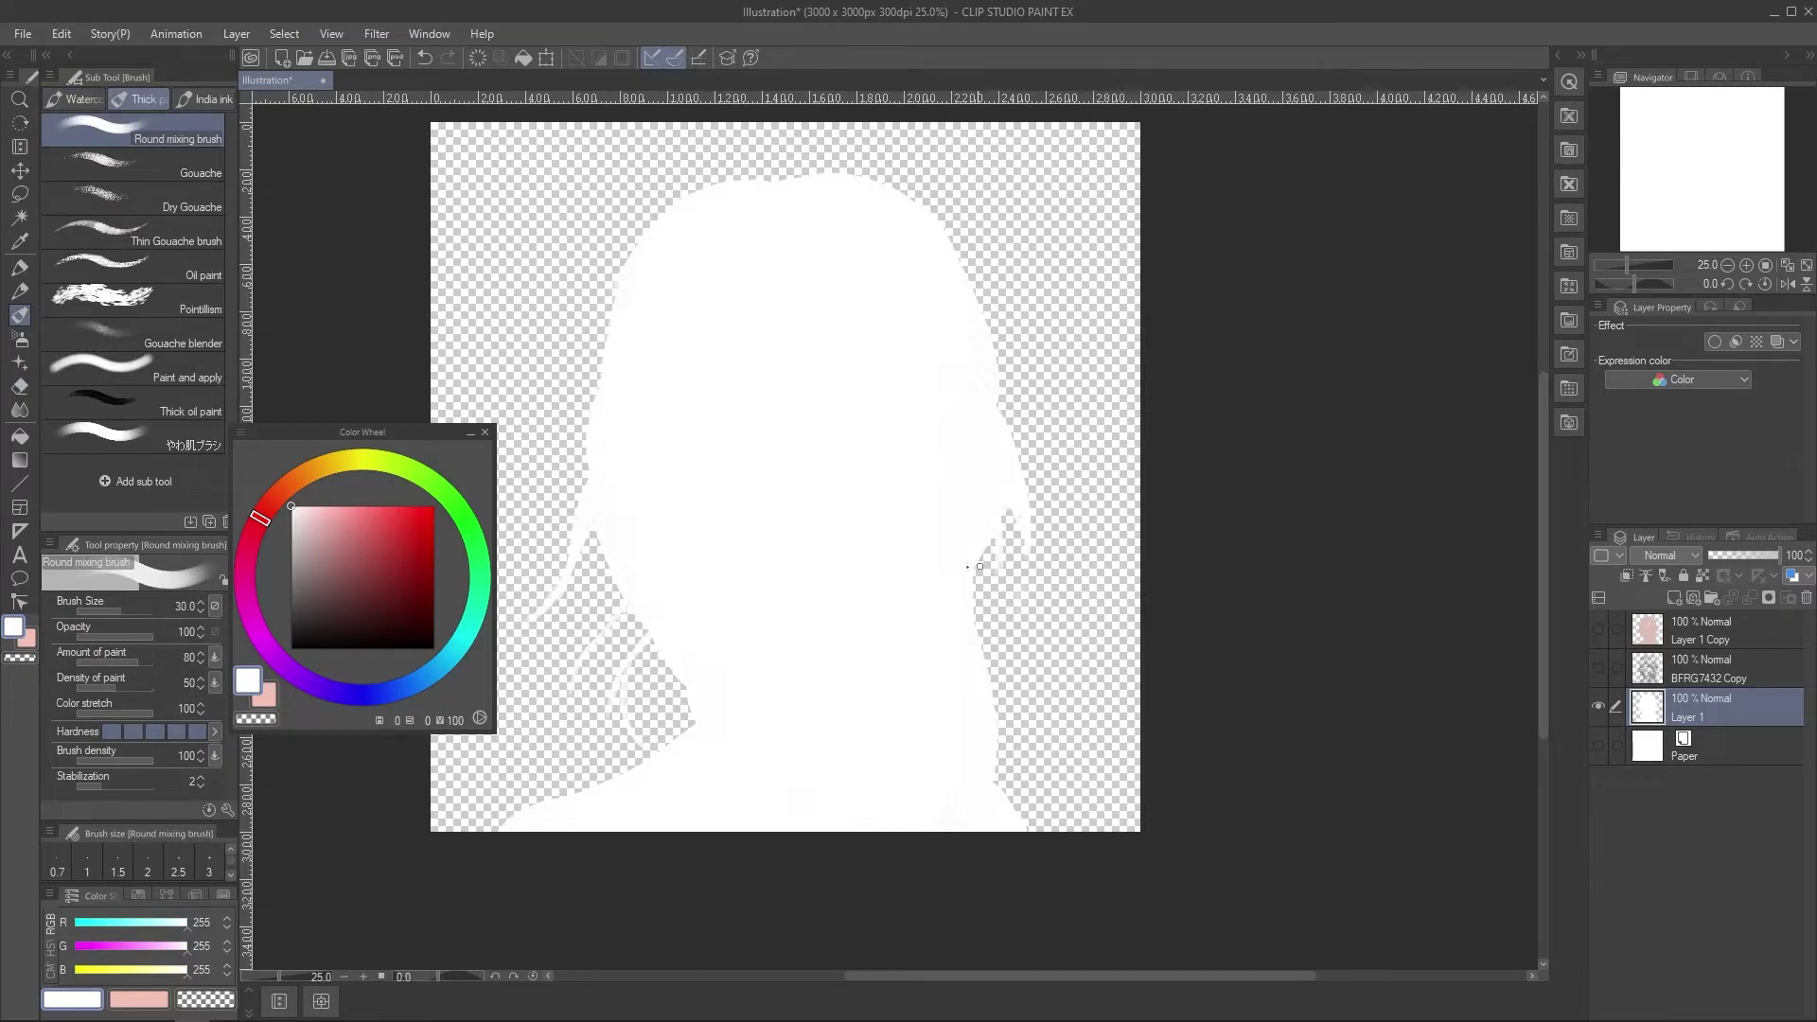
{"action": "key", "text": "bracketright"}
{"action": "key", "text": "bracketright"}
{"action": "key", "text": "bracketright"}
{"action": "key", "text": "bracketright"}
{"action": "key", "text": "bracketright"}
{"action": "key", "text": "bracketright"}
{"action": "key", "text": "bracketright"}
{"action": "key", "text": "bracketright"}
{"action": "key", "text": "bracketright"}
{"action": "key", "text": "bracketright"}
{"action": "key", "text": "bracketright"}
{"action": "key", "text": "bracketright"}
{"action": "key", "text": "bracketright"}
{"action": "key", "text": "bracketright"}
{"action": "key", "text": "bracketright"}
{"action": "key", "text": "bracketright"}
{"action": "key", "text": "bracketright"}
{"action": "key", "text": "bracketright"}
{"action": "key", "text": "bracketleft"}
{"action": "key", "text": "bracketleft"}
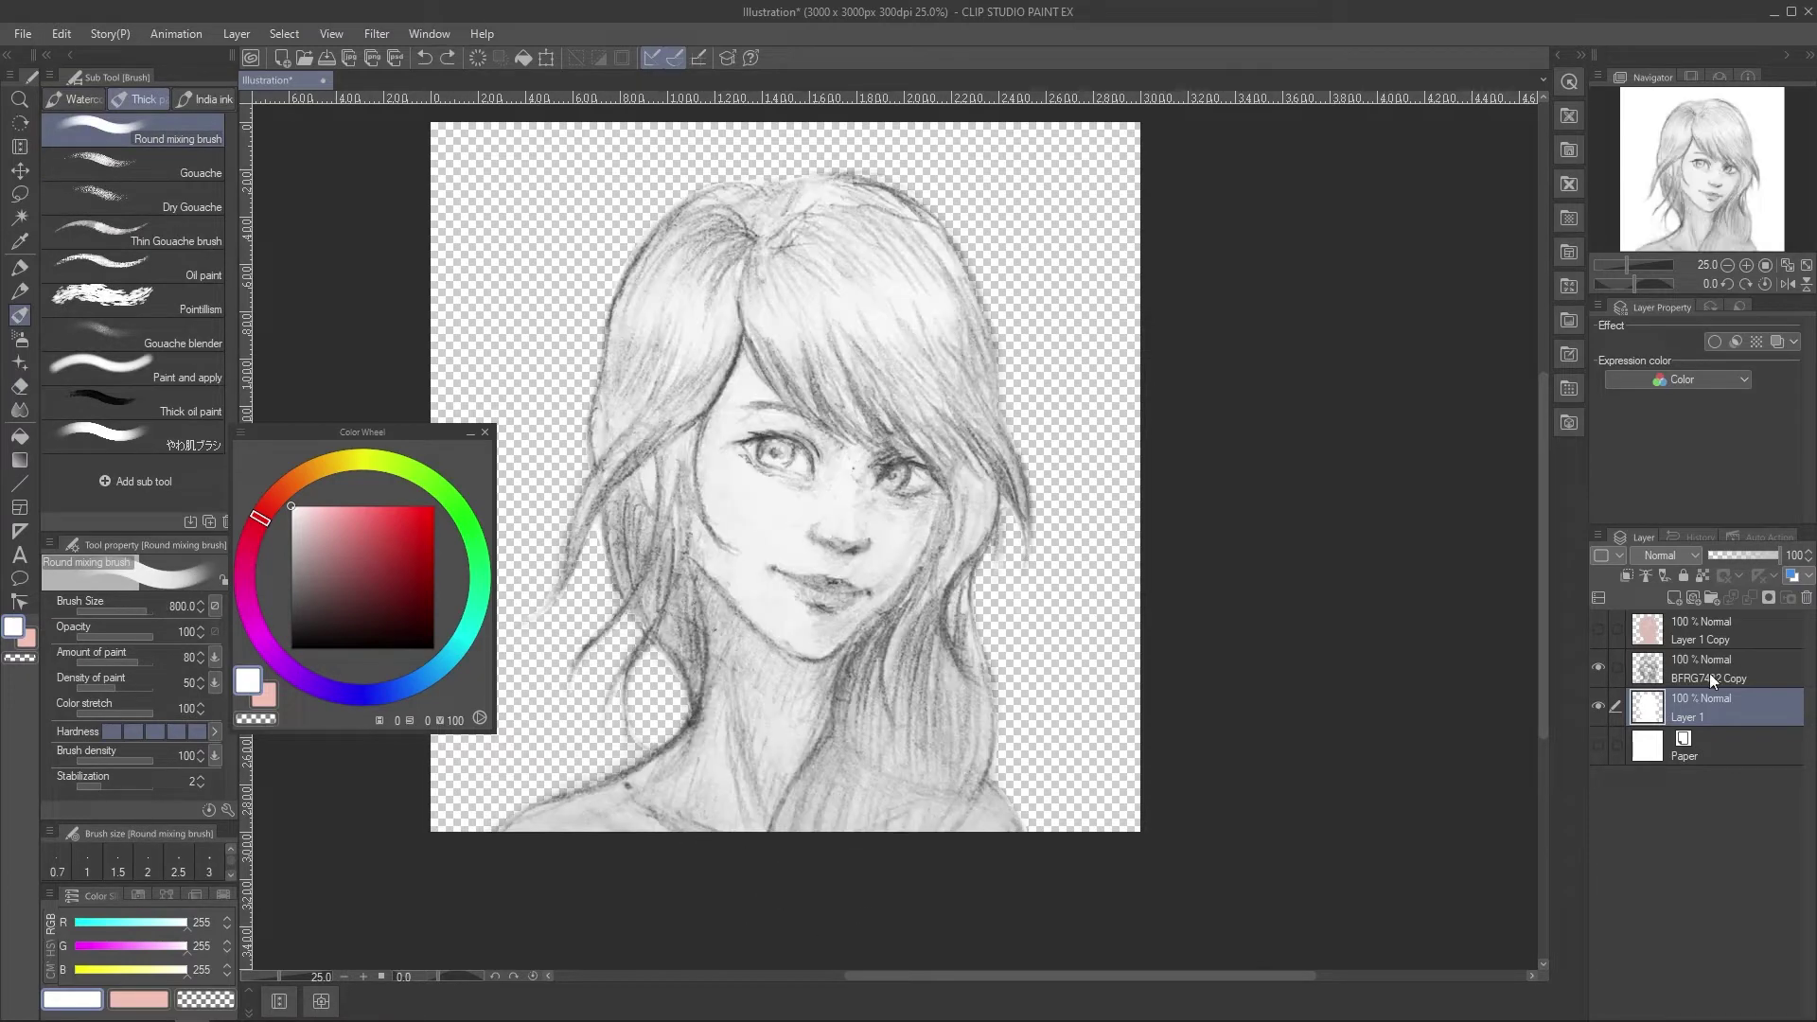
Clip the sketch layer to the white Layer 1 below it and select Layer 1.
{"action": "left_click", "coordinate": [1722, 655]}
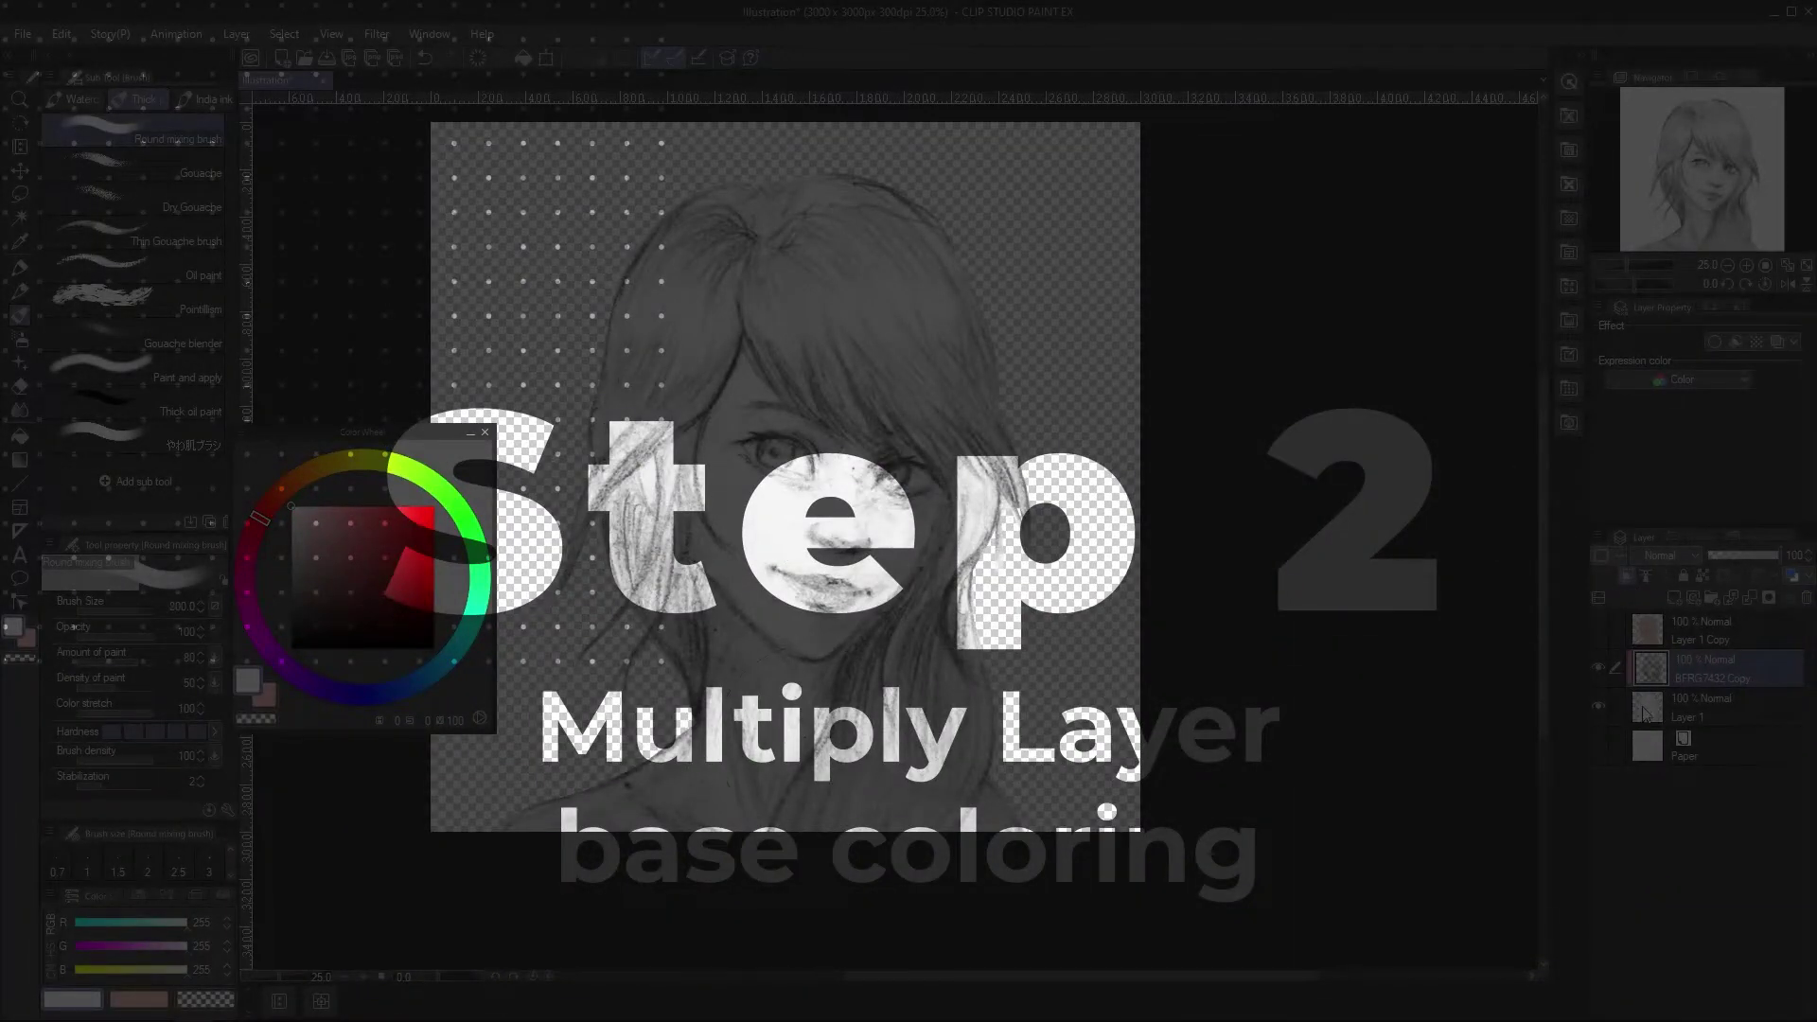
{"action": "left_click", "coordinate": [1643, 711]}
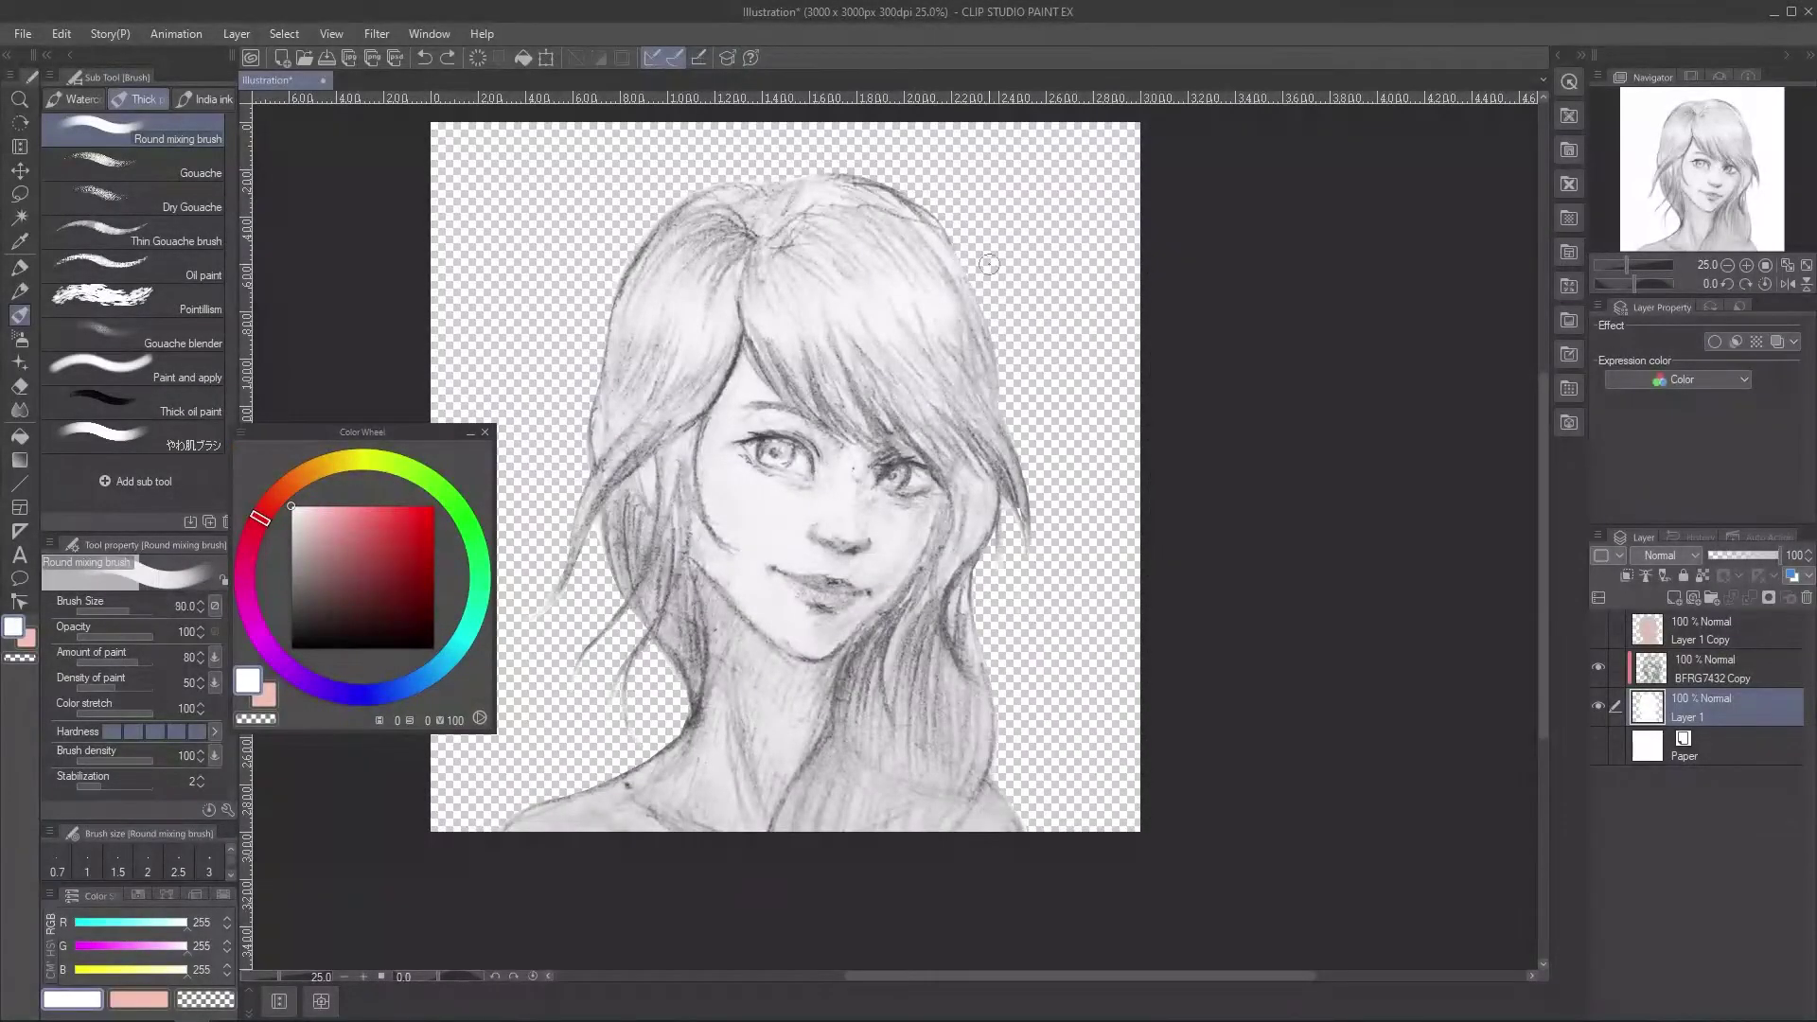
Try a white brush stroke along the right edge of the hair on Layer 1 and undo it.
{"action": "key", "text": "bracketright"}
{"action": "key", "text": "bracketright"}
{"action": "key", "text": "bracketright"}
{"action": "key", "text": "bracketright"}
{"action": "key", "text": "bracketright"}
{"action": "key", "text": "bracketright"}
{"action": "key", "text": "bracketright"}
{"action": "left_click_drag", "start_coordinate": [989, 271], "coordinate": [1020, 461]}
{"action": "key", "text": "ctrl+z"}
Delete the pink Layer 1 Copy.
{"action": "left_click", "coordinate": [1652, 630]}
{"action": "left_click", "coordinate": [1598, 629]}
{"action": "left_click", "coordinate": [1806, 597]}
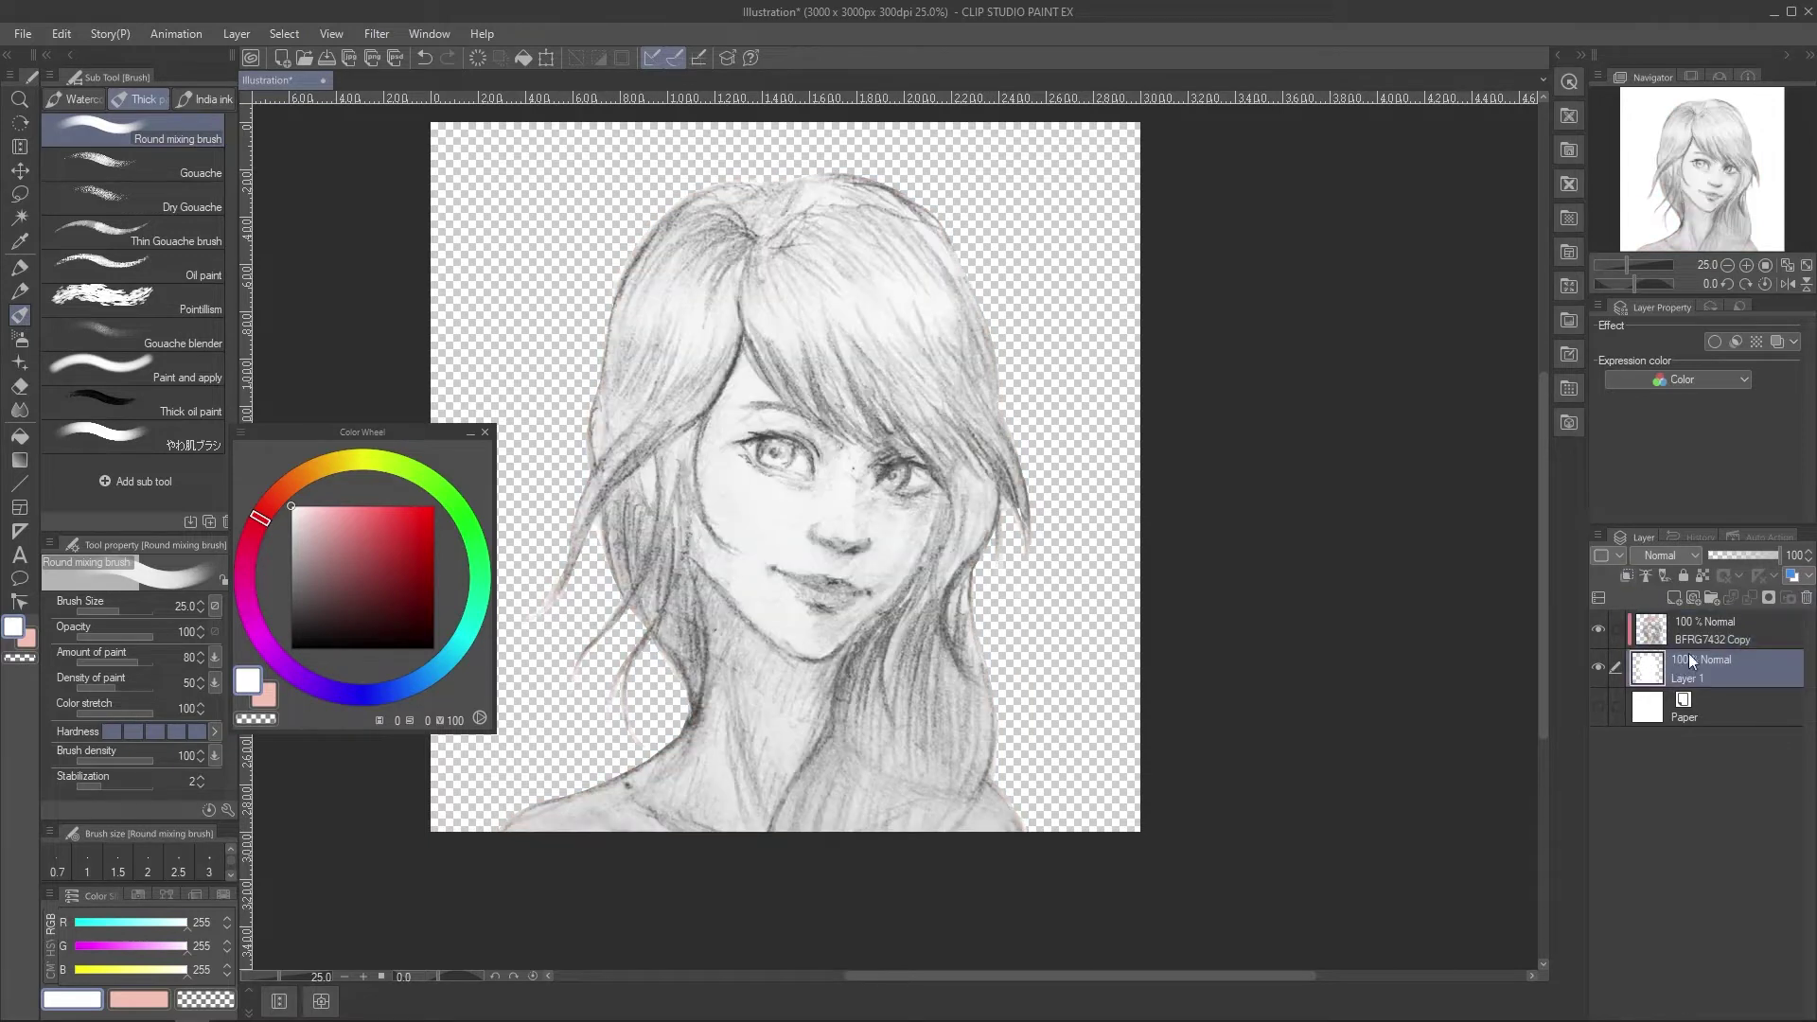
Add a new layer and a new folder above the sketch, and set the folder's blending mode to Multiply.
{"action": "left_click", "coordinate": [1674, 597]}
{"action": "left_click", "coordinate": [1712, 598]}
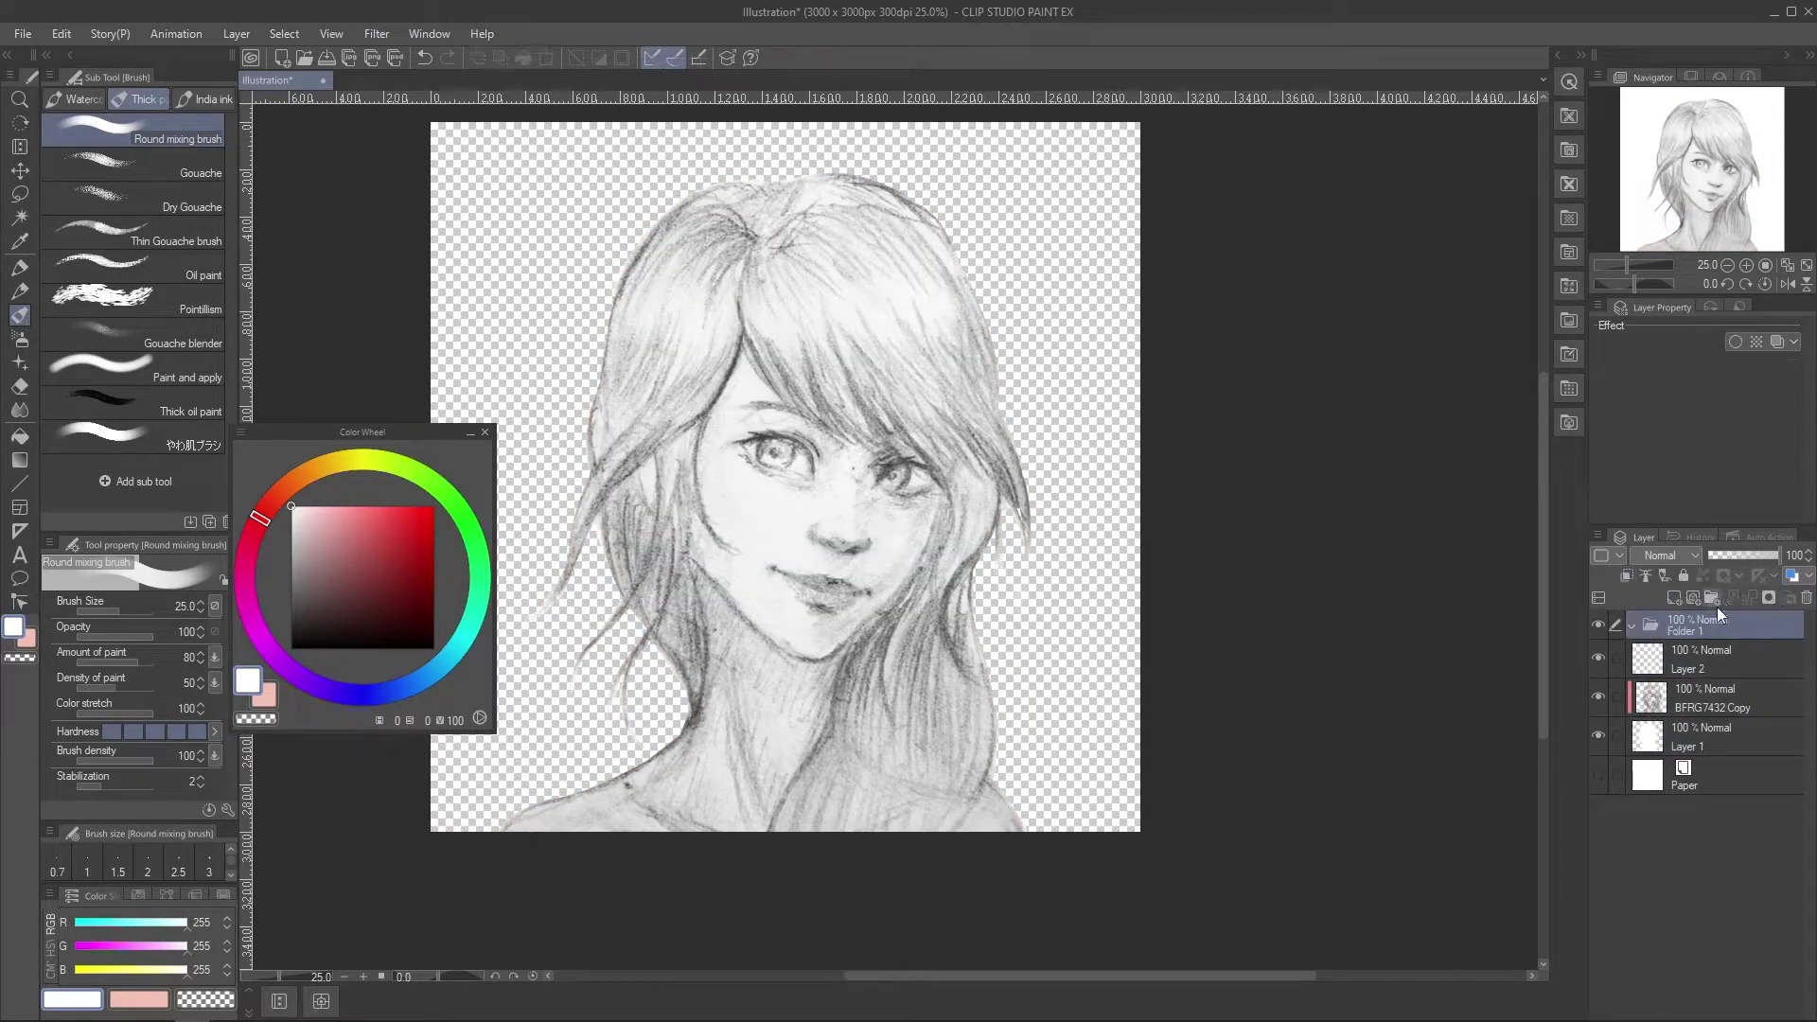
{"action": "left_click", "coordinate": [1666, 556]}
{"action": "left_click", "coordinate": [1673, 86]}
{"action": "left_click", "coordinate": [1704, 644]}
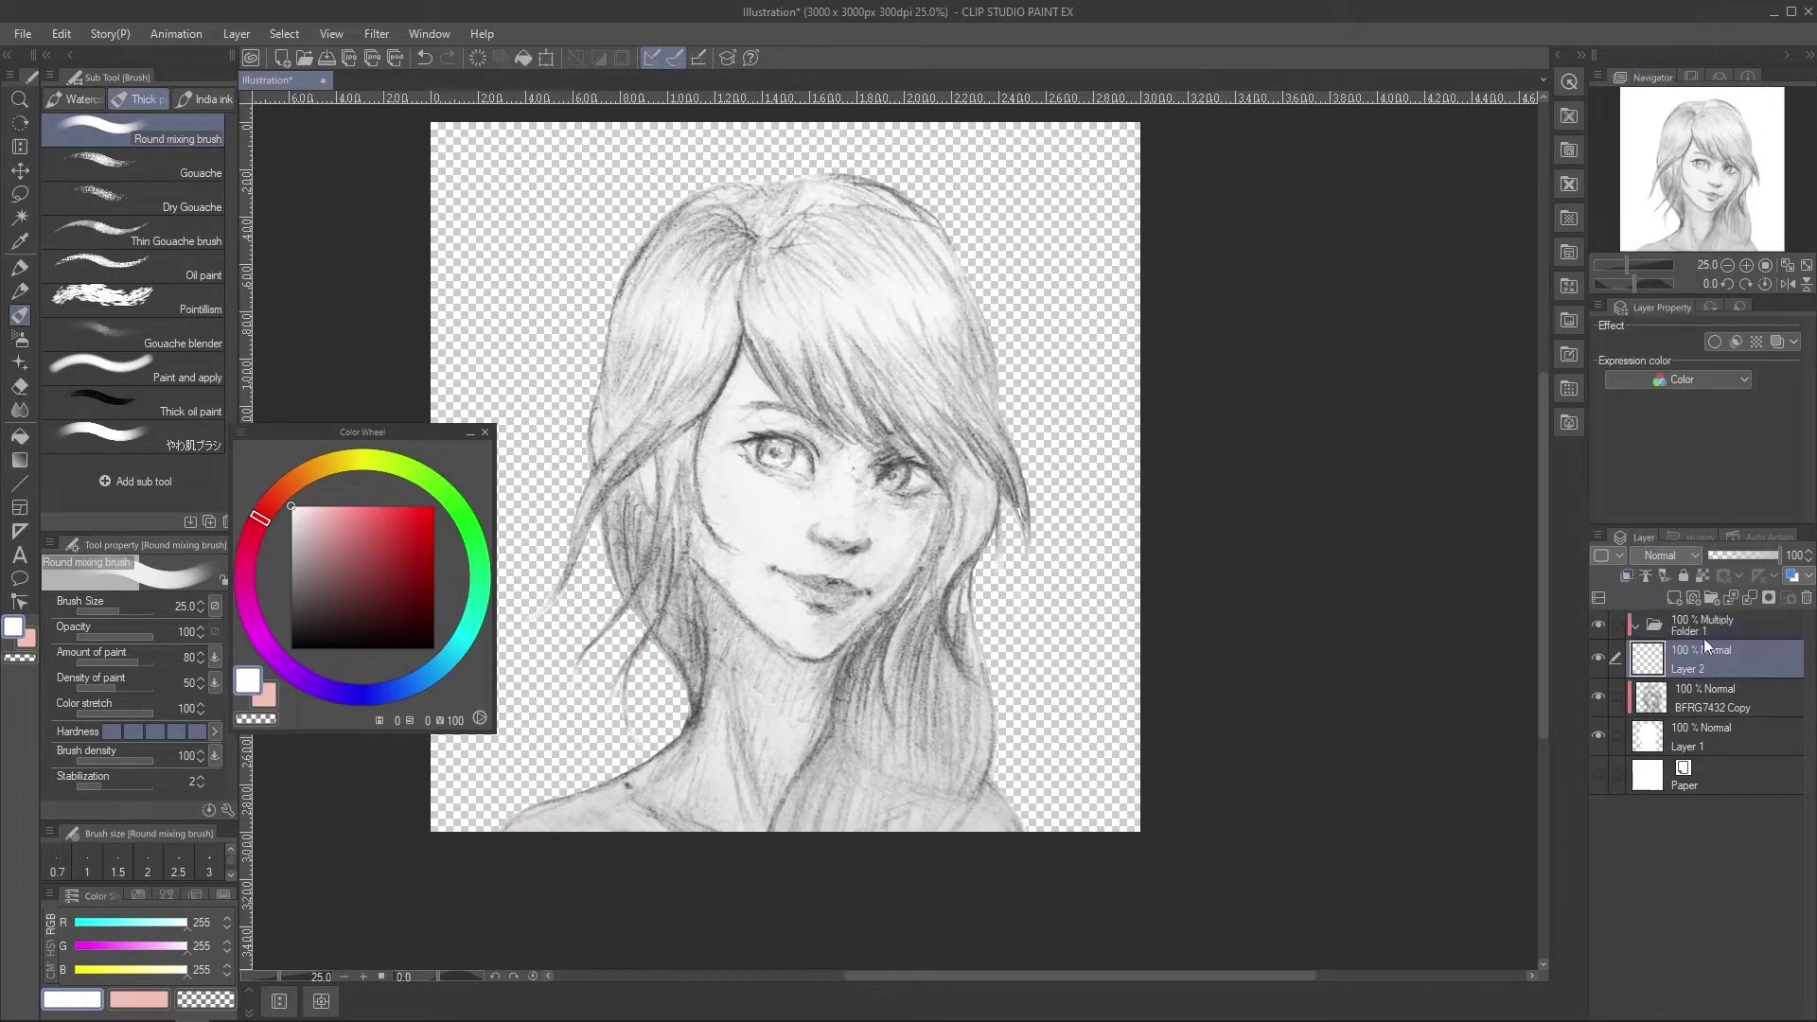
Fill the whole silhouette on Layer 2 with a pale skin color (RGB 231, 203, 190).
{"action": "left_click", "coordinate": [19, 435]}
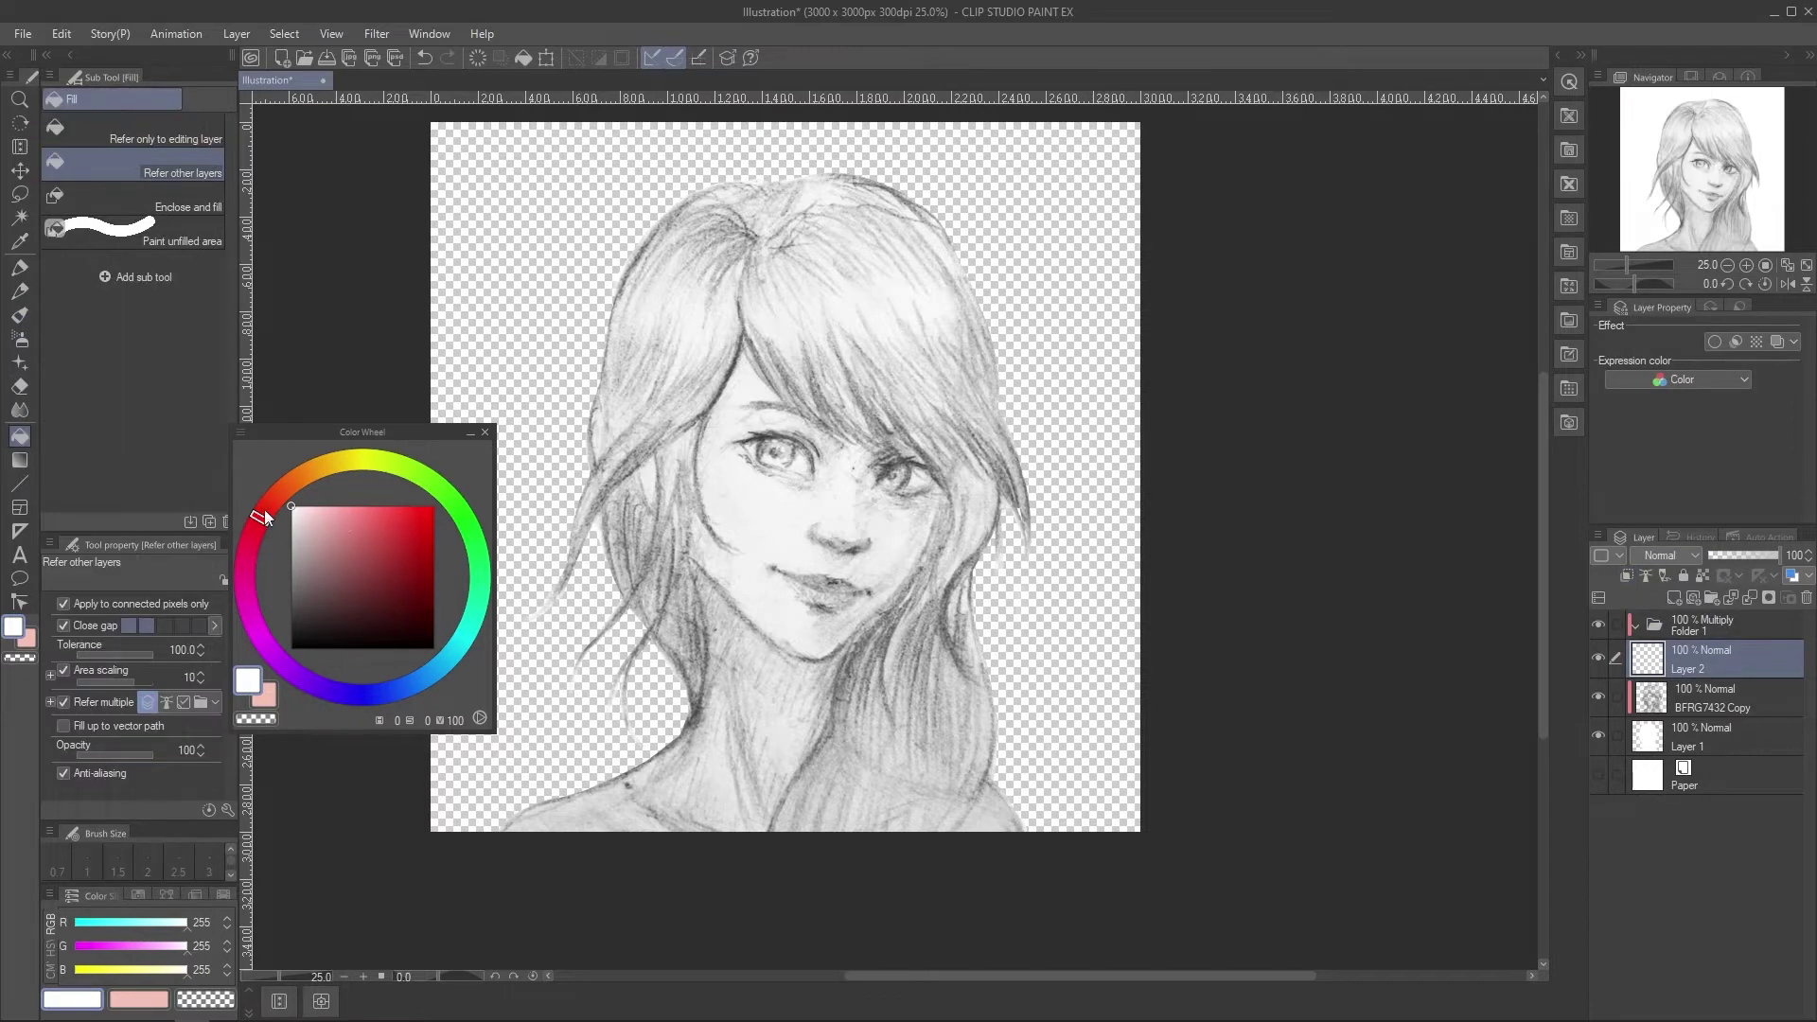
{"action": "left_click_drag", "start_coordinate": [264, 510], "coordinate": [284, 492]}
{"action": "left_click", "coordinate": [316, 519]}
{"action": "left_click", "coordinate": [781, 446]}
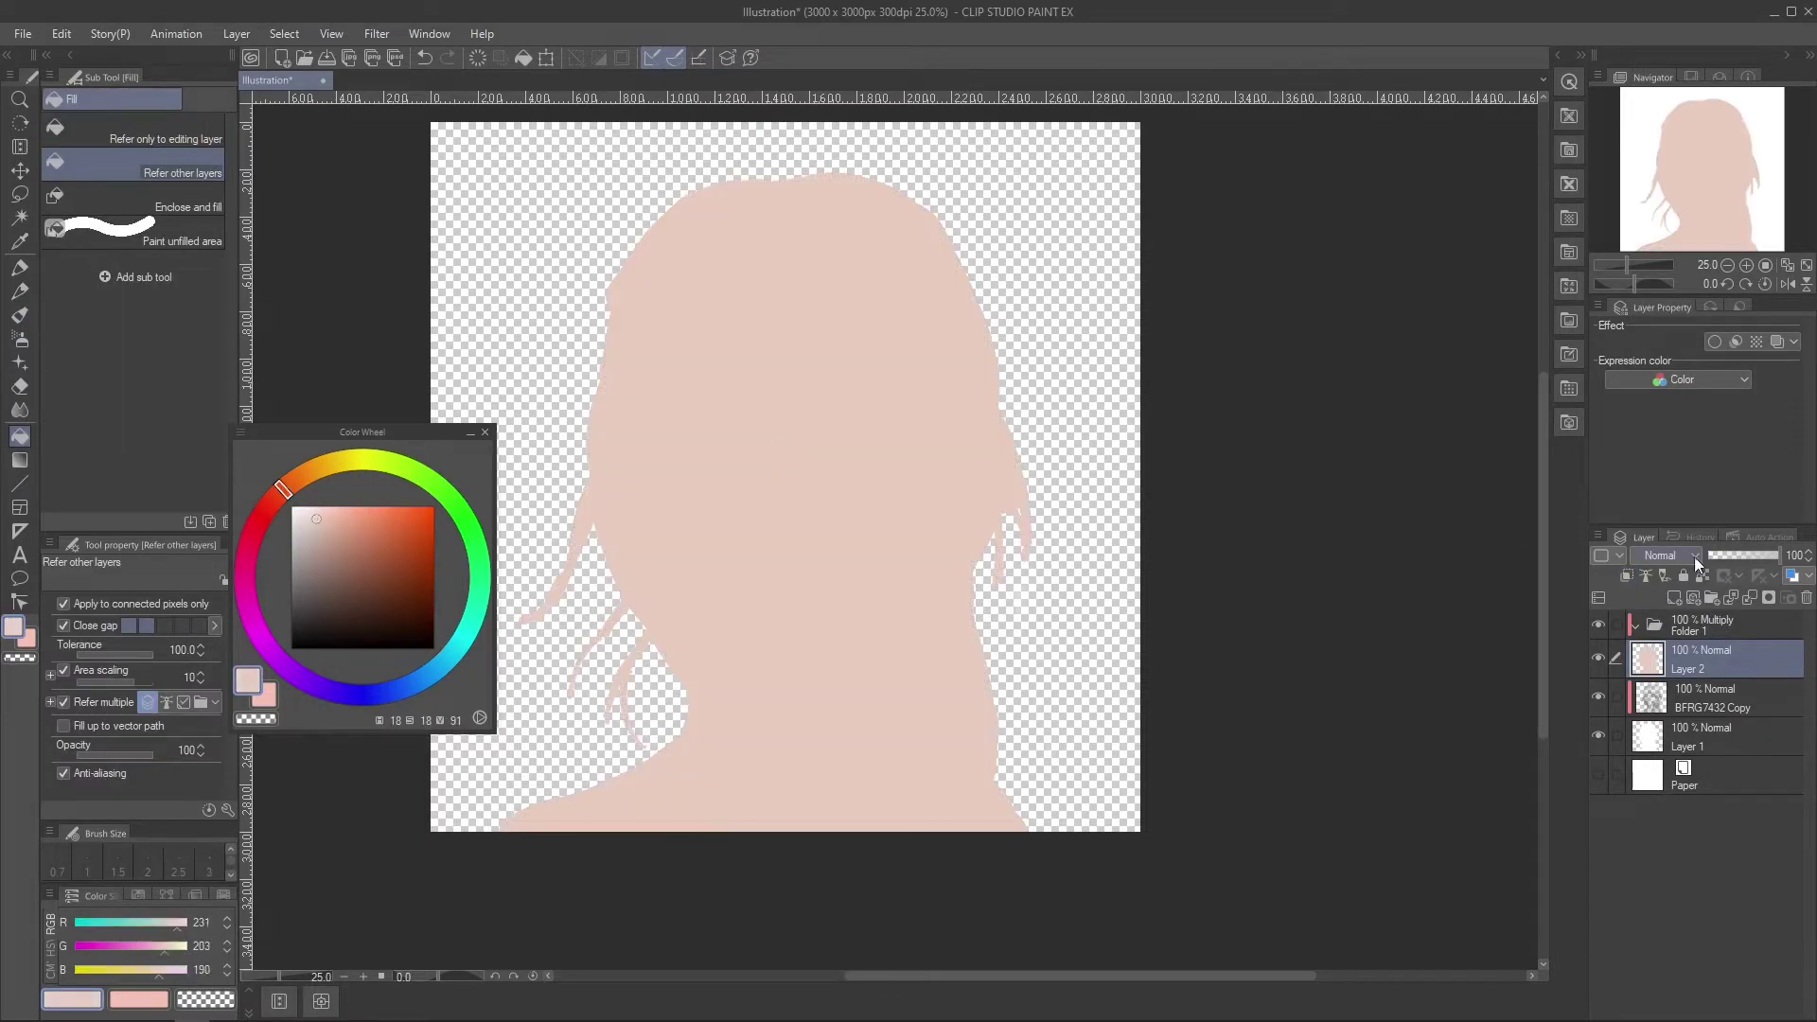
Move the skin color layer into the Multiply folder.
{"action": "left_click", "coordinate": [1734, 626]}
{"action": "left_click", "coordinate": [1665, 668]}
{"action": "left_click_drag", "start_coordinate": [1671, 662], "coordinate": [1682, 649]}
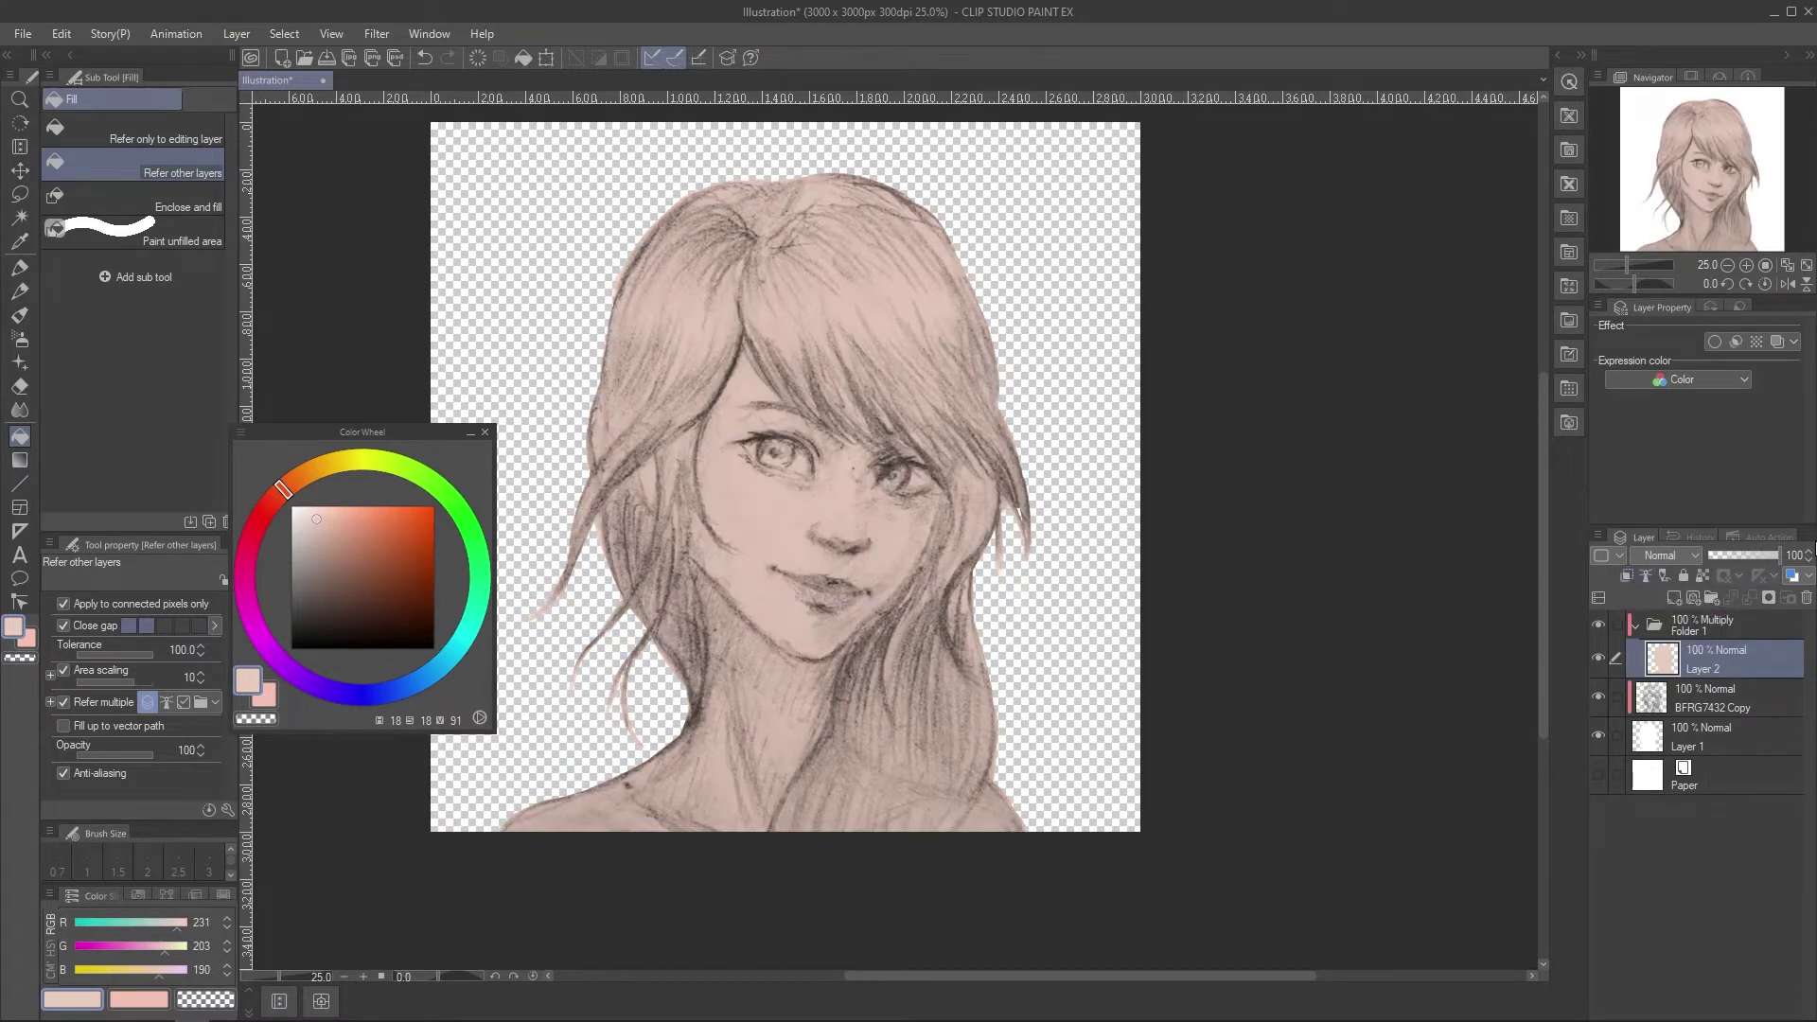
Add a layer above the skin color and paint the hair golden brown (RGB 201, 157, 97) with the Milli pen.
{"action": "left_click", "coordinate": [1675, 598]}
{"action": "left_click", "coordinate": [311, 470]}
{"action": "left_click", "coordinate": [364, 536]}
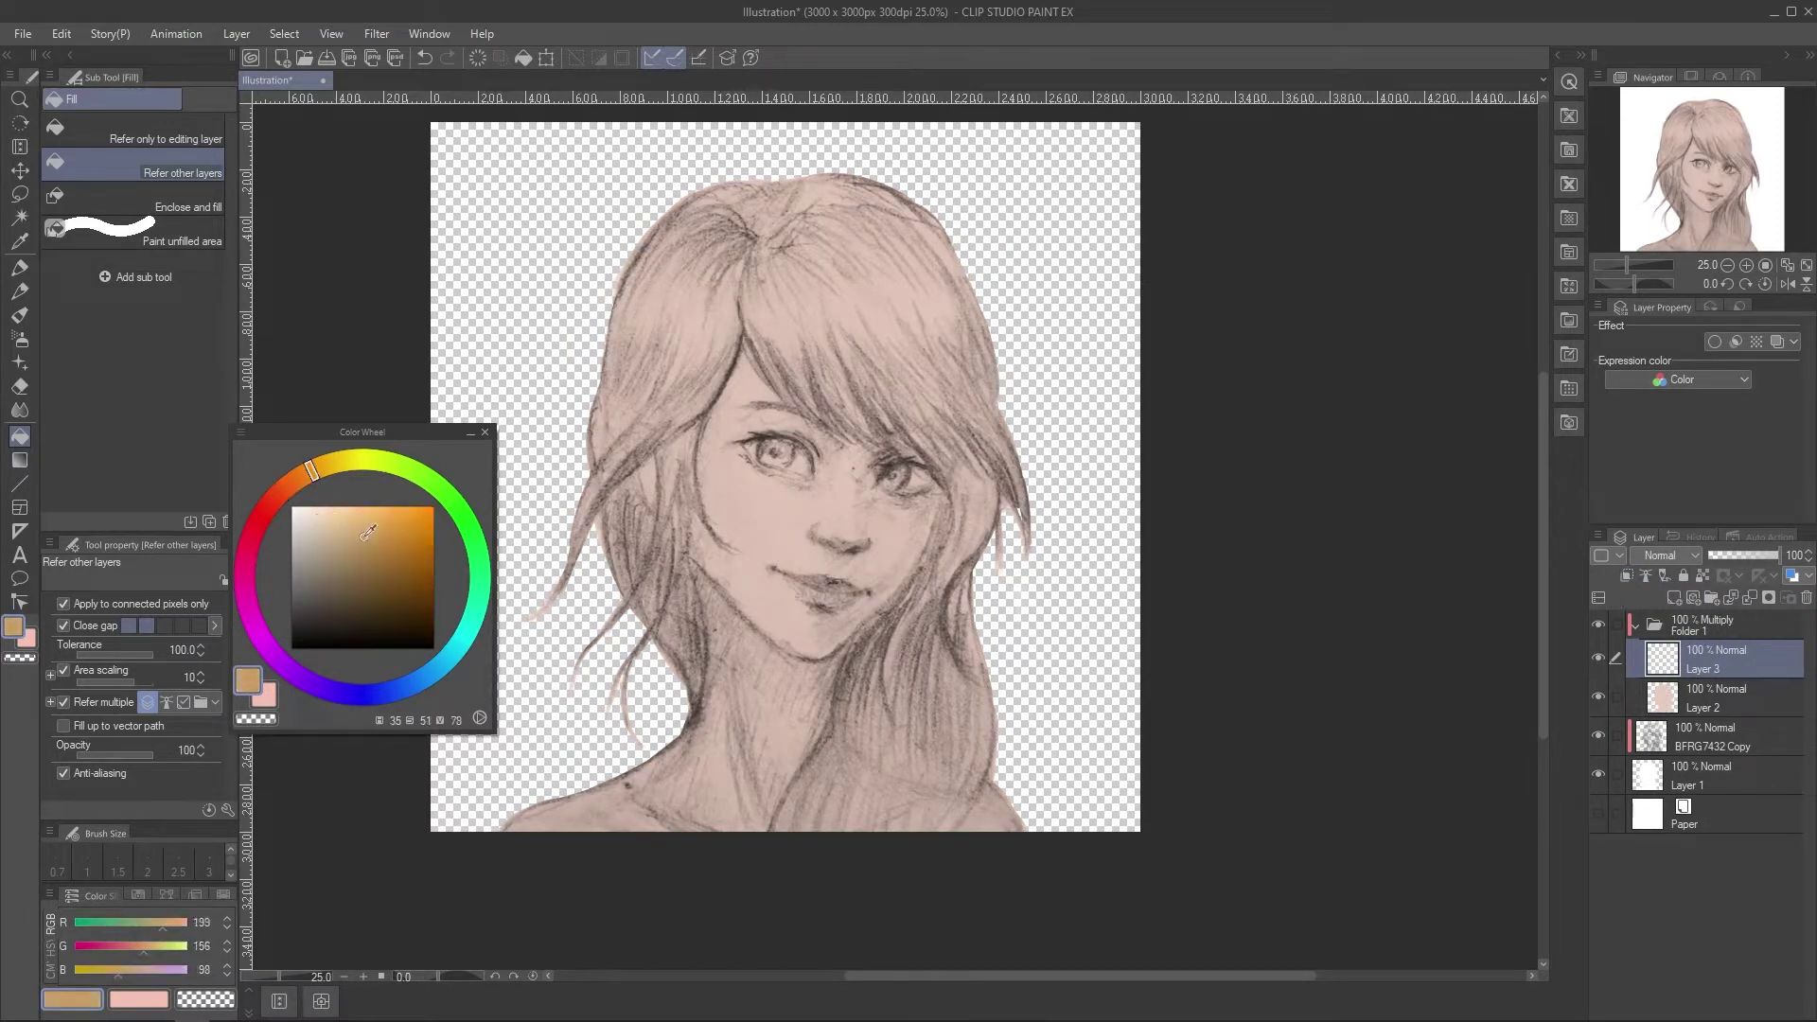
{"action": "key", "text": "b"}
{"action": "key", "text": "p"}
{"action": "mouse_move", "coordinate": [674, 342]}
{"action": "left_mouse_down"}
{"action": "mouse_move", "coordinate": [898, 259]}
{"action": "mouse_move", "coordinate": [1009, 408]}
{"action": "mouse_move", "coordinate": [988, 628]}
{"action": "mouse_move", "coordinate": [897, 676]}
{"action": "left_mouse_up"}
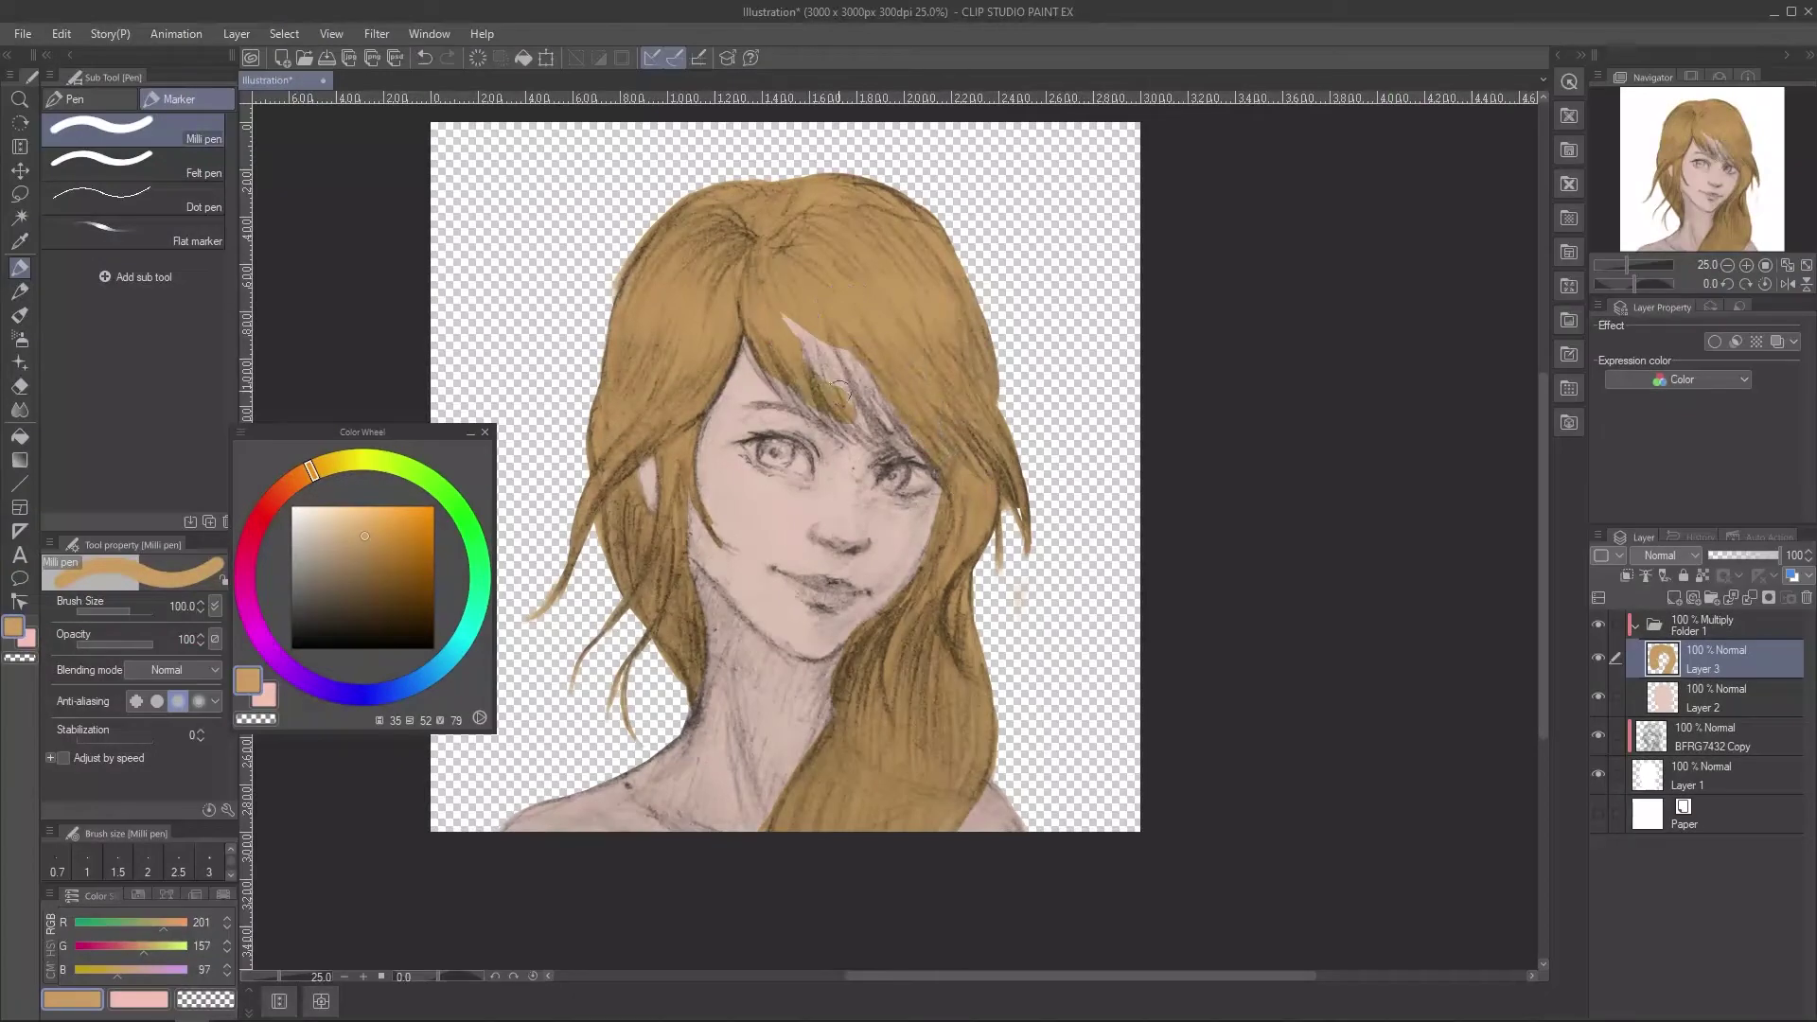
{"action": "key", "text": "]"}
{"action": "mouse_move", "coordinate": [827, 405]}
{"action": "left_mouse_down"}
{"action": "mouse_move", "coordinate": [802, 326]}
{"action": "mouse_move", "coordinate": [867, 371]}
{"action": "left_mouse_up"}
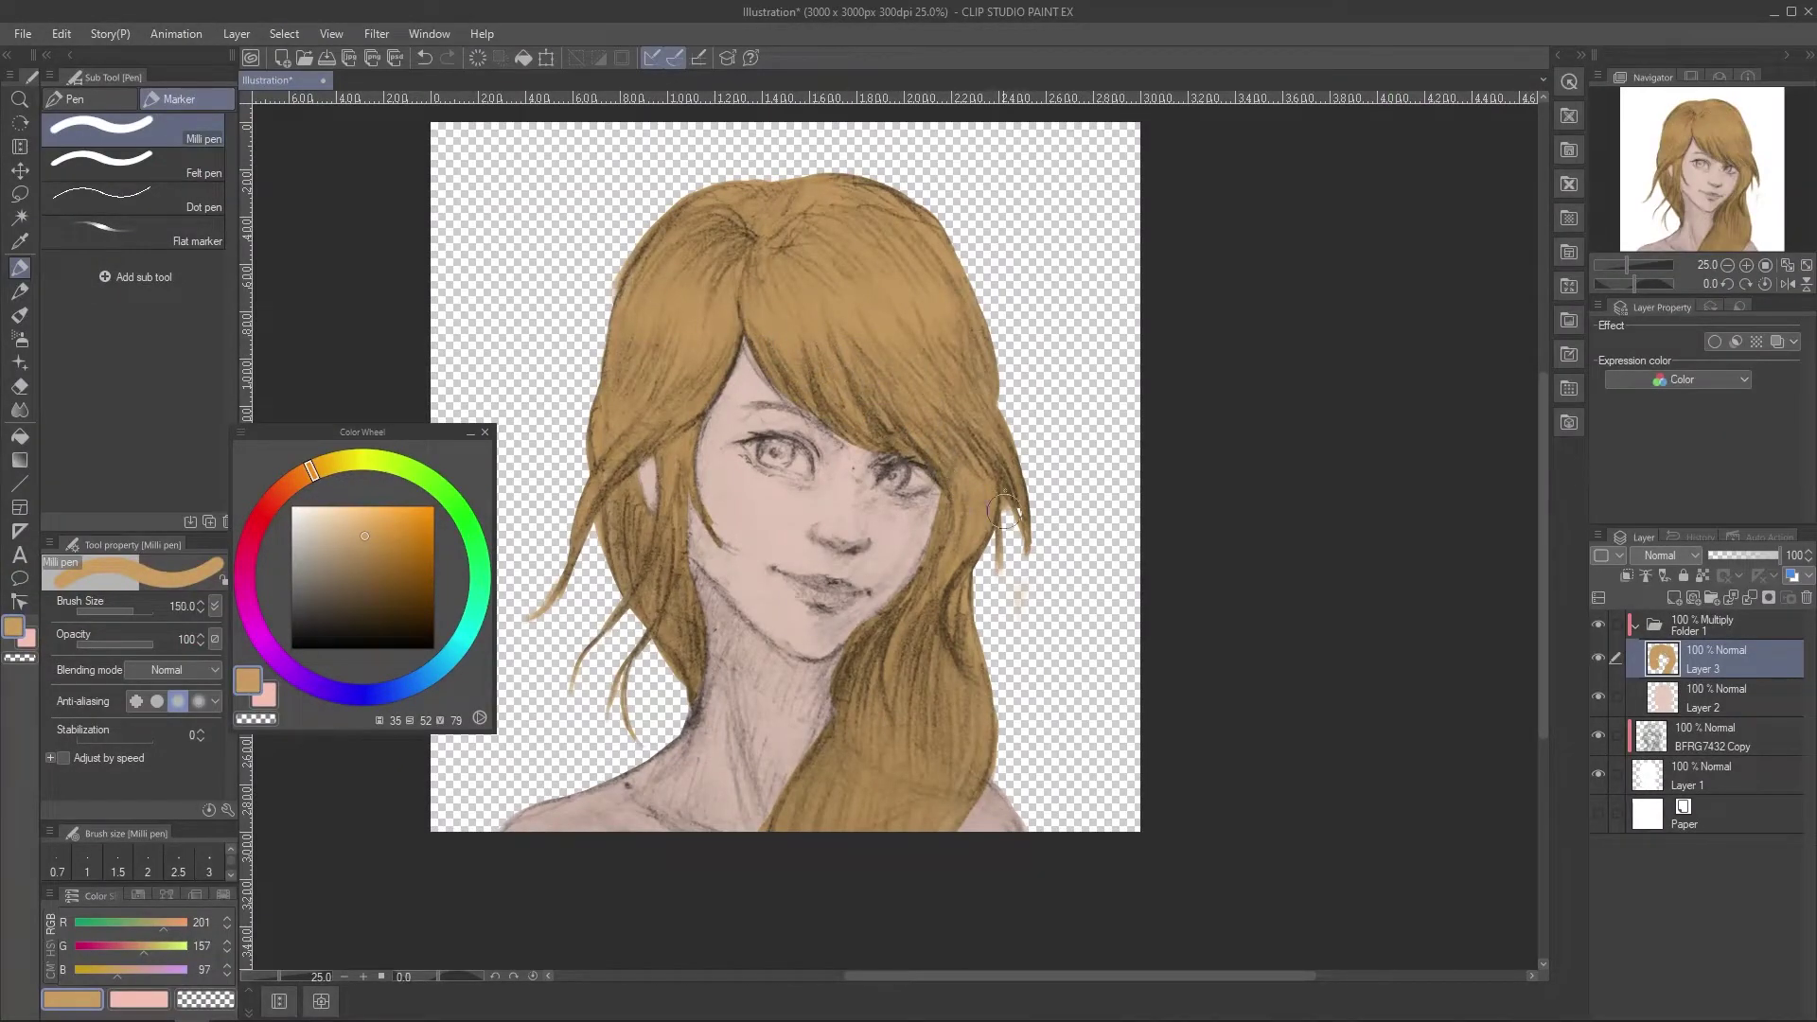
Clean up the silhouette on Layer 1 around the right hair tips with the white Milli pen and the soft eraser.
{"action": "left_click", "coordinate": [1654, 780]}
{"action": "left_click", "coordinate": [291, 507]}
{"action": "key", "text": "["}
{"action": "key", "text": "["}
{"action": "key", "text": "["}
{"action": "key", "text": "["}
{"action": "key", "text": "["}
{"action": "key", "text": "["}
{"action": "key", "text": "["}
{"action": "key", "text": "["}
{"action": "key", "text": "["}
{"action": "key", "text": "["}
{"action": "key", "text": "["}
{"action": "key", "text": "["}
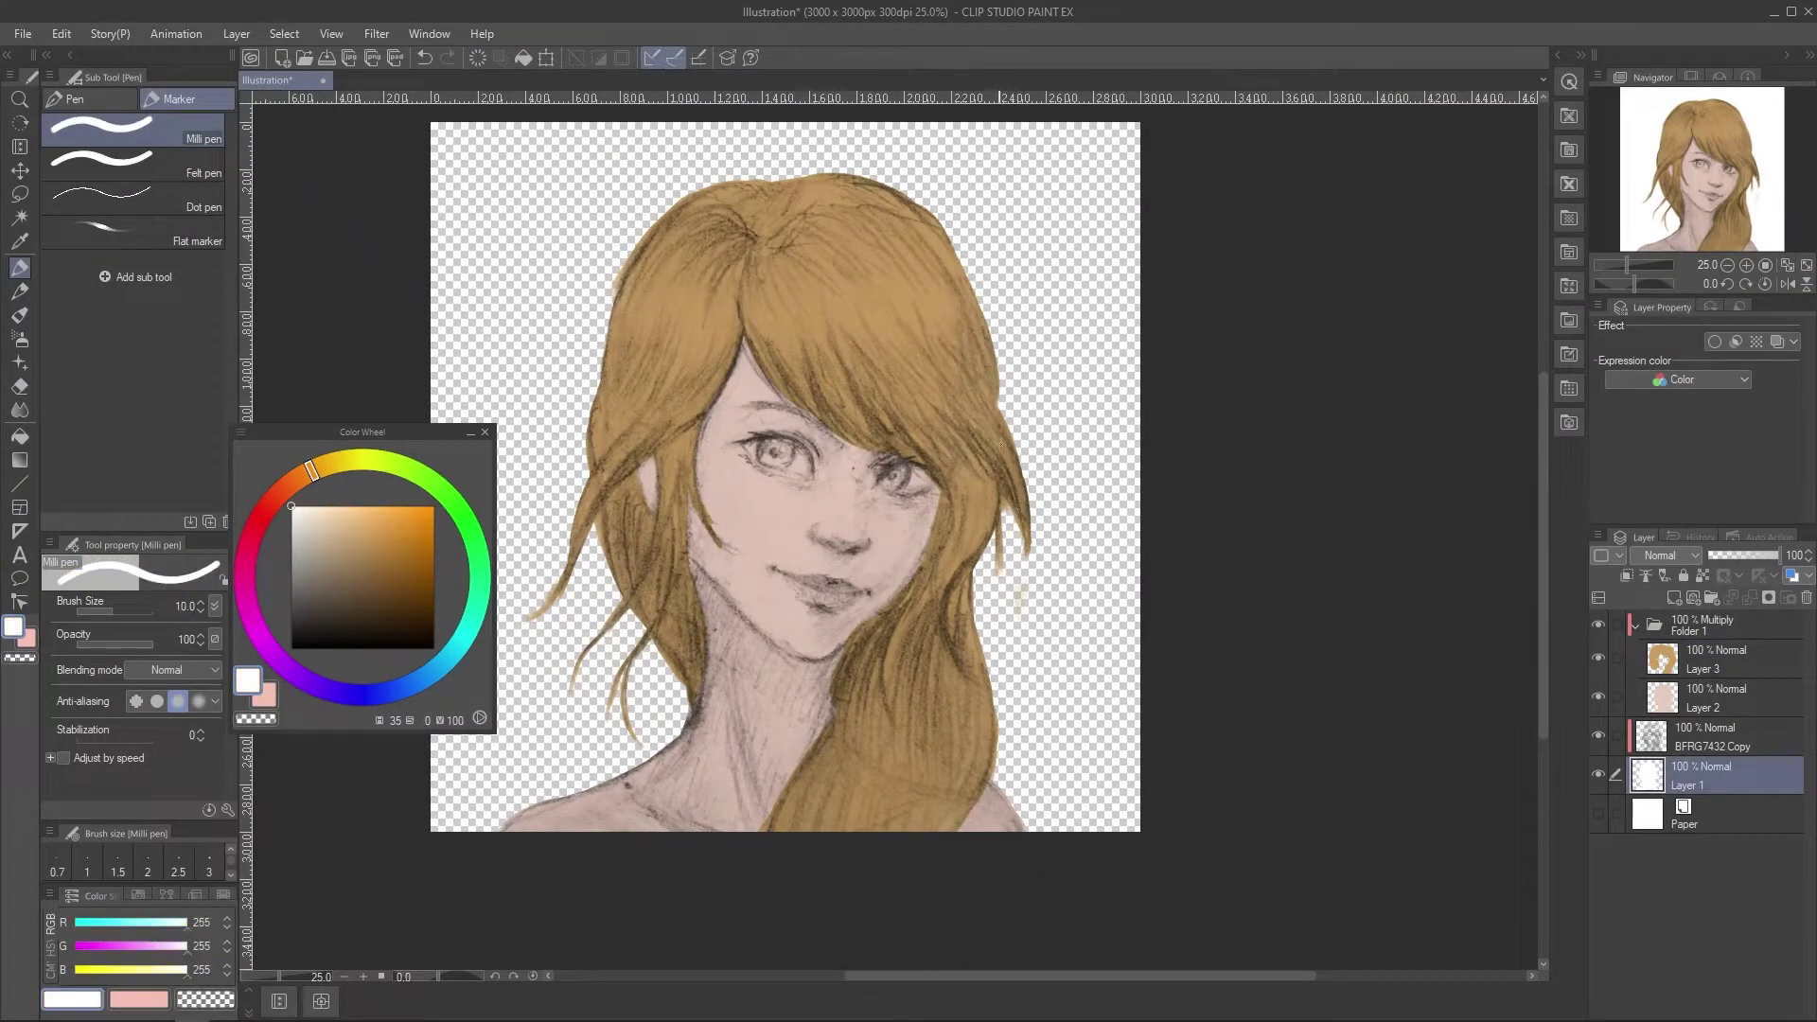
{"action": "key", "text": "e"}
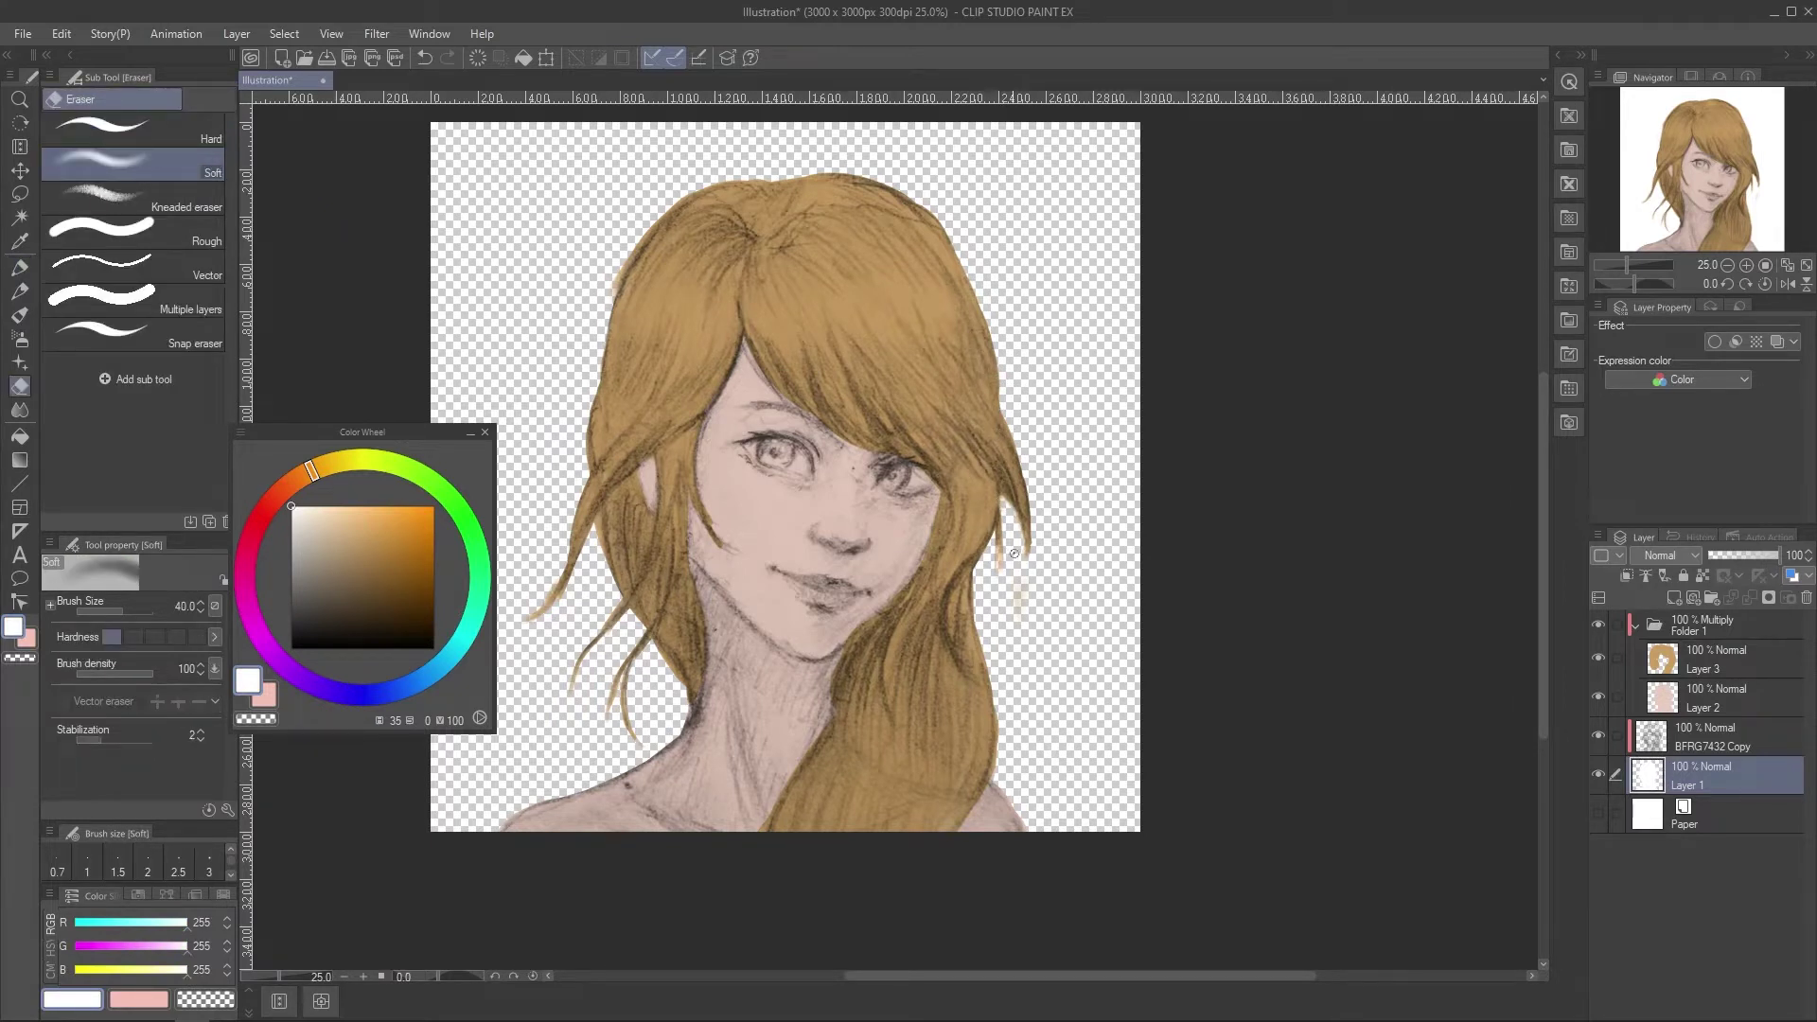
{"action": "key", "text": "p"}
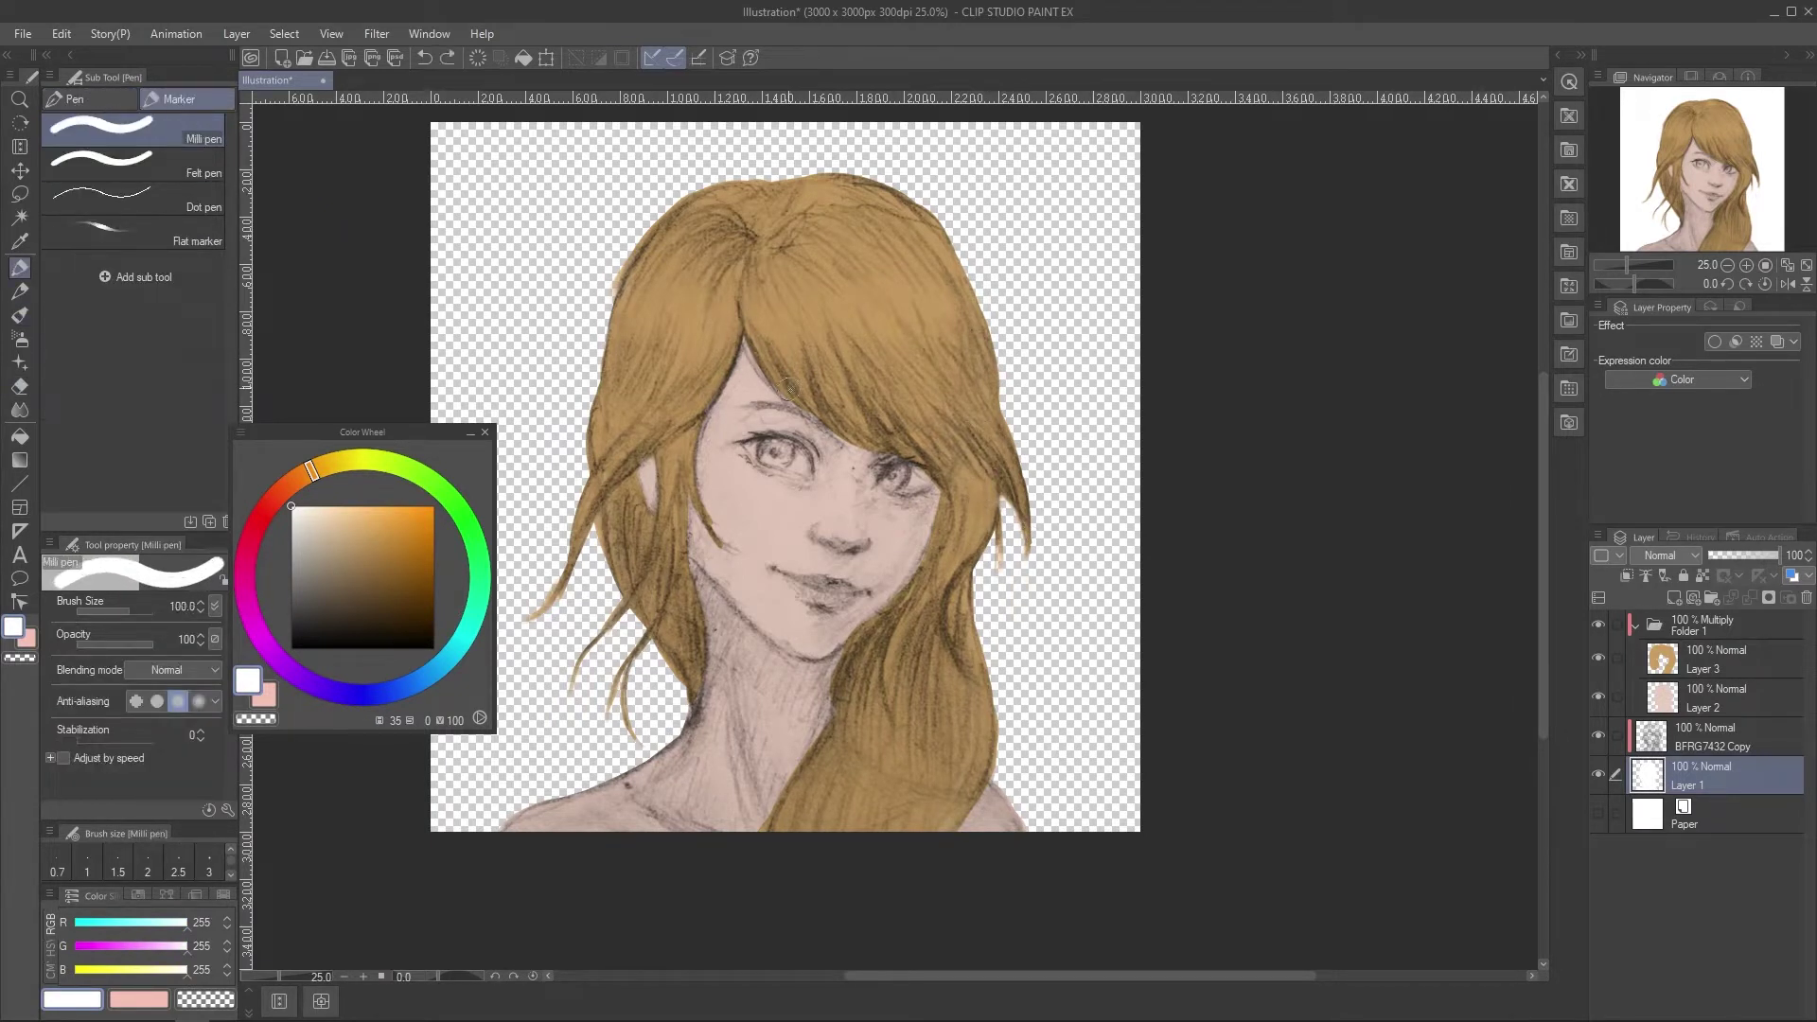
{"action": "key", "text": "ctrl+z"}
Lock transparent pixels on Layer 3 and repaint the hair in a lighter blonde (RGB 231, 189, 130).
{"action": "left_click", "coordinate": [749, 330], "text": "alt"}
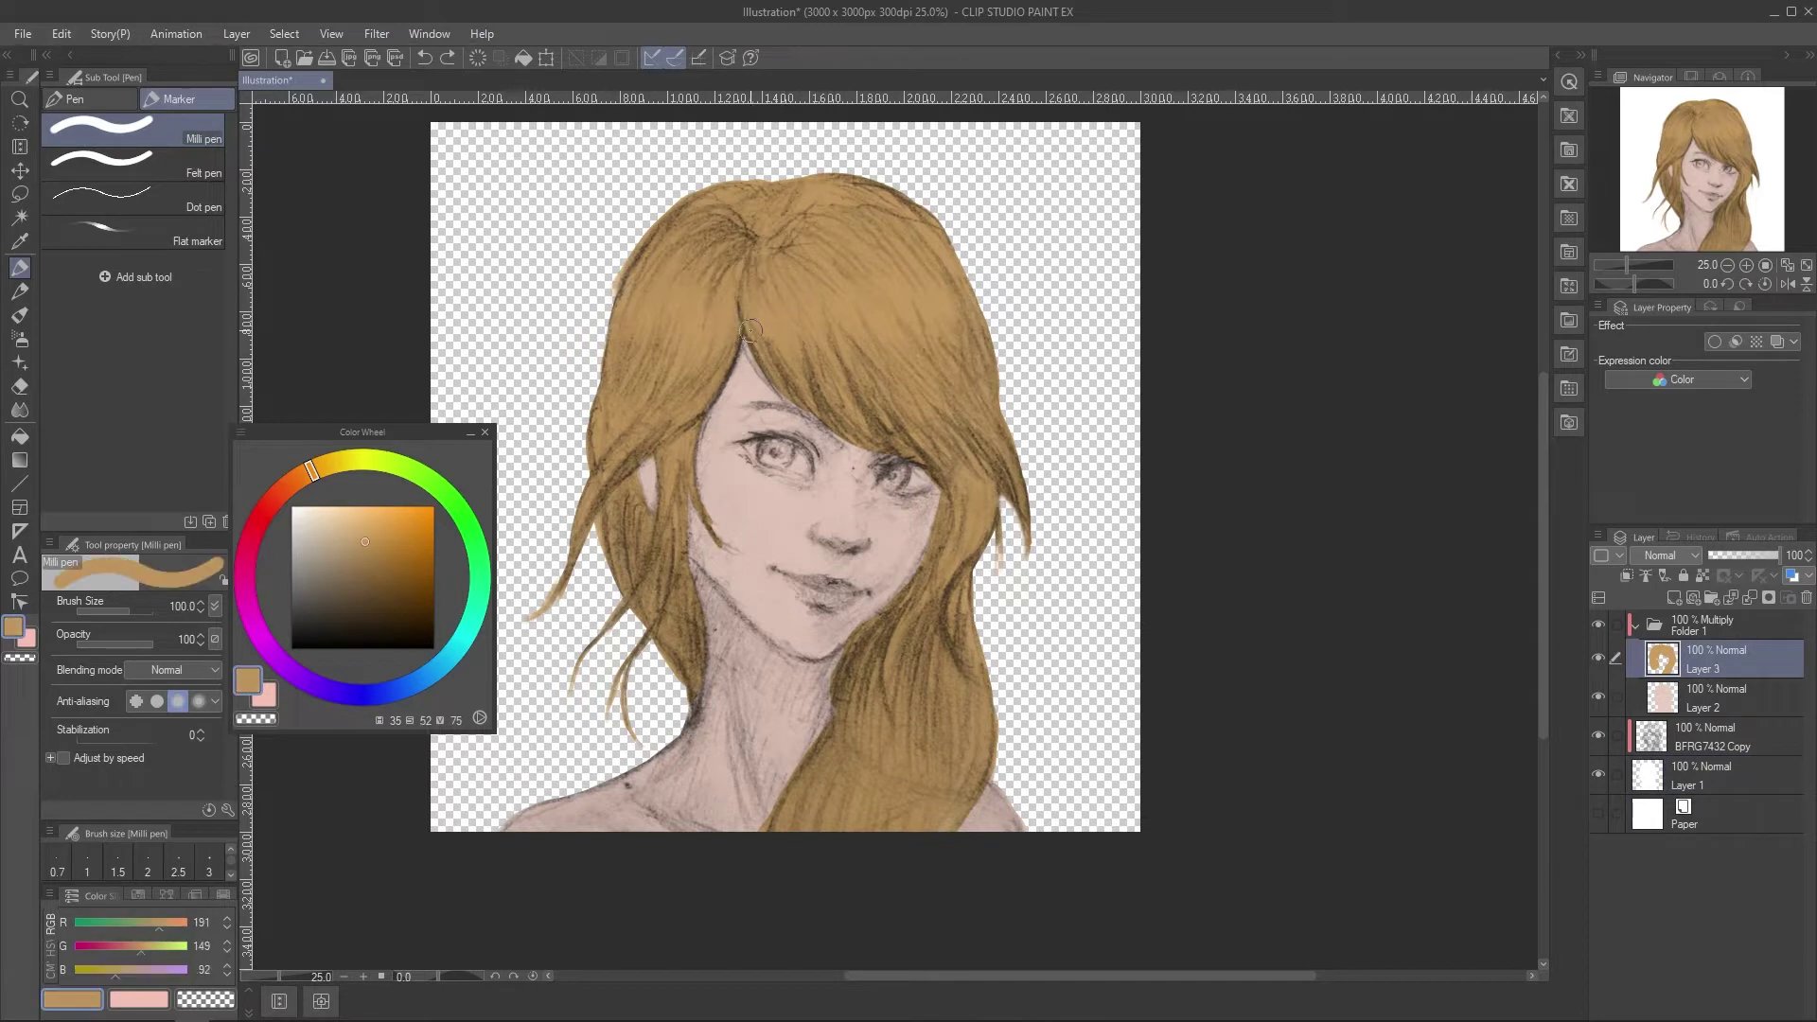
{"action": "left_click", "coordinate": [354, 518]}
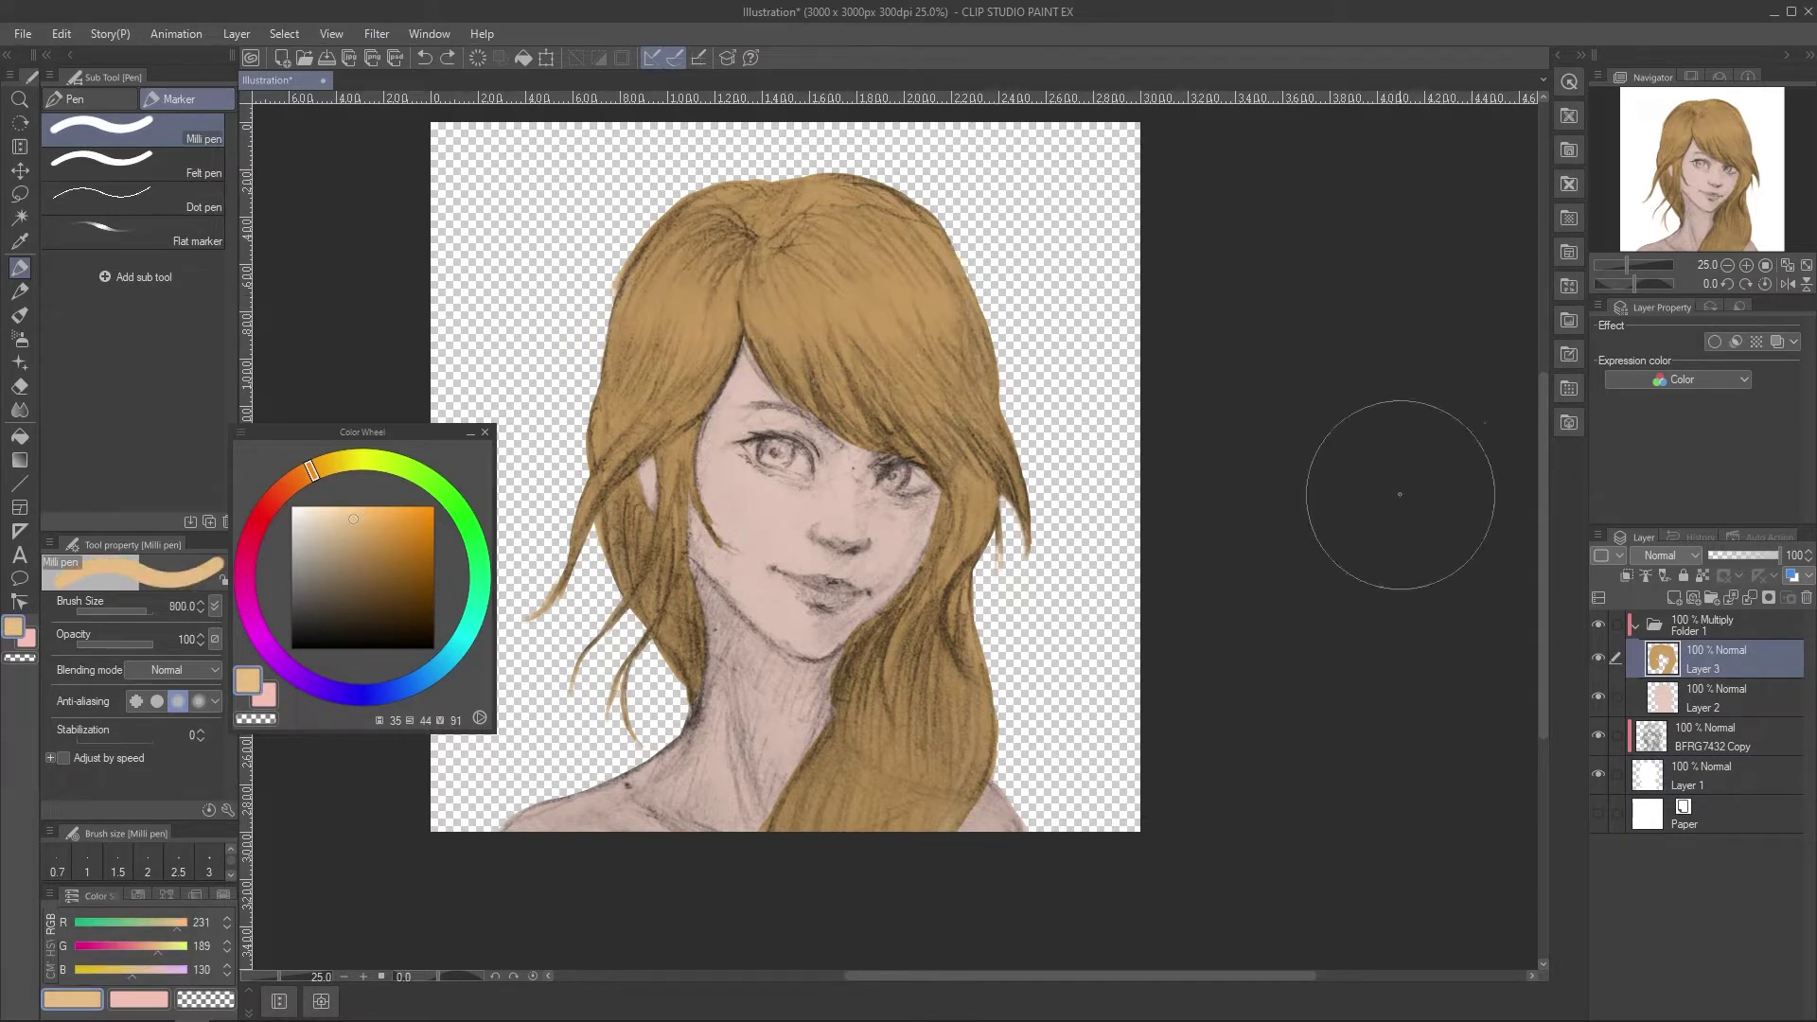
{"action": "mouse_move", "coordinate": [784, 318]}
{"action": "left_mouse_down"}
{"action": "mouse_move", "coordinate": [781, 339]}
{"action": "mouse_move", "coordinate": [838, 365]}
{"action": "left_mouse_up"}
{"action": "left_click", "coordinate": [1705, 575]}
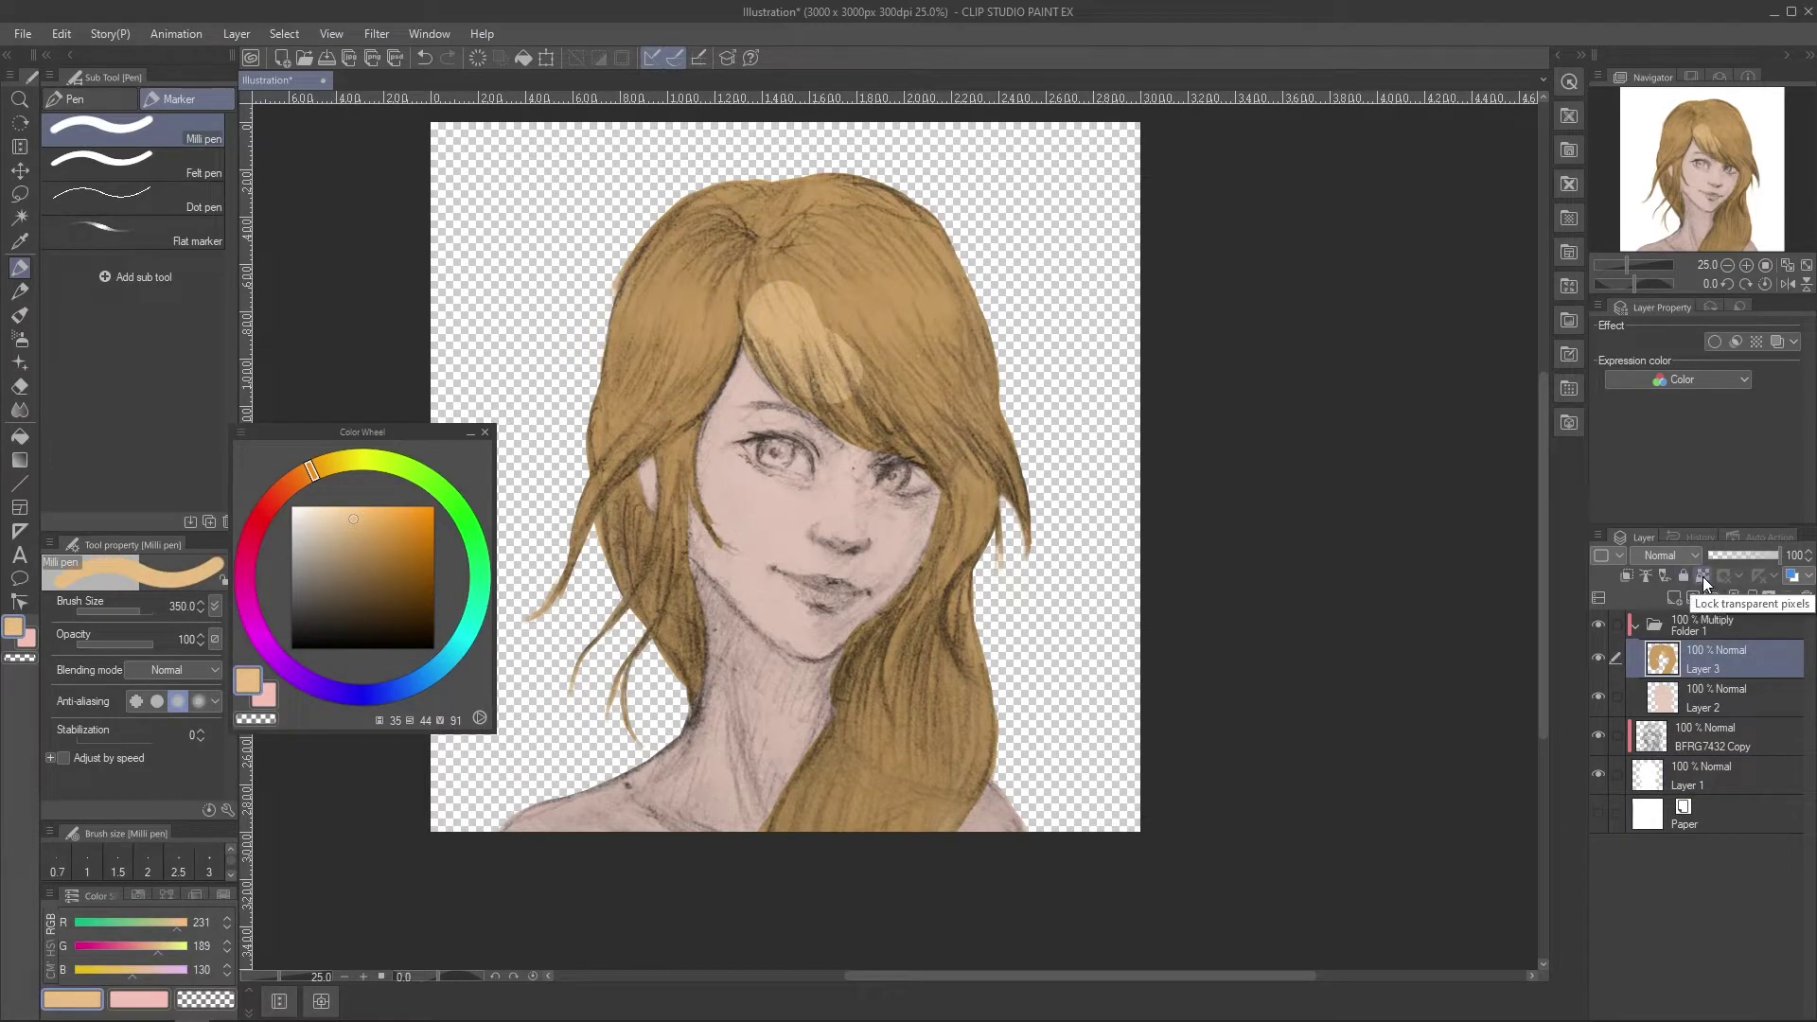
{"action": "mouse_move", "coordinate": [909, 663]}
{"action": "left_mouse_down"}
{"action": "mouse_move", "coordinate": [643, 313]}
{"action": "mouse_move", "coordinate": [1003, 738]}
{"action": "left_mouse_up"}
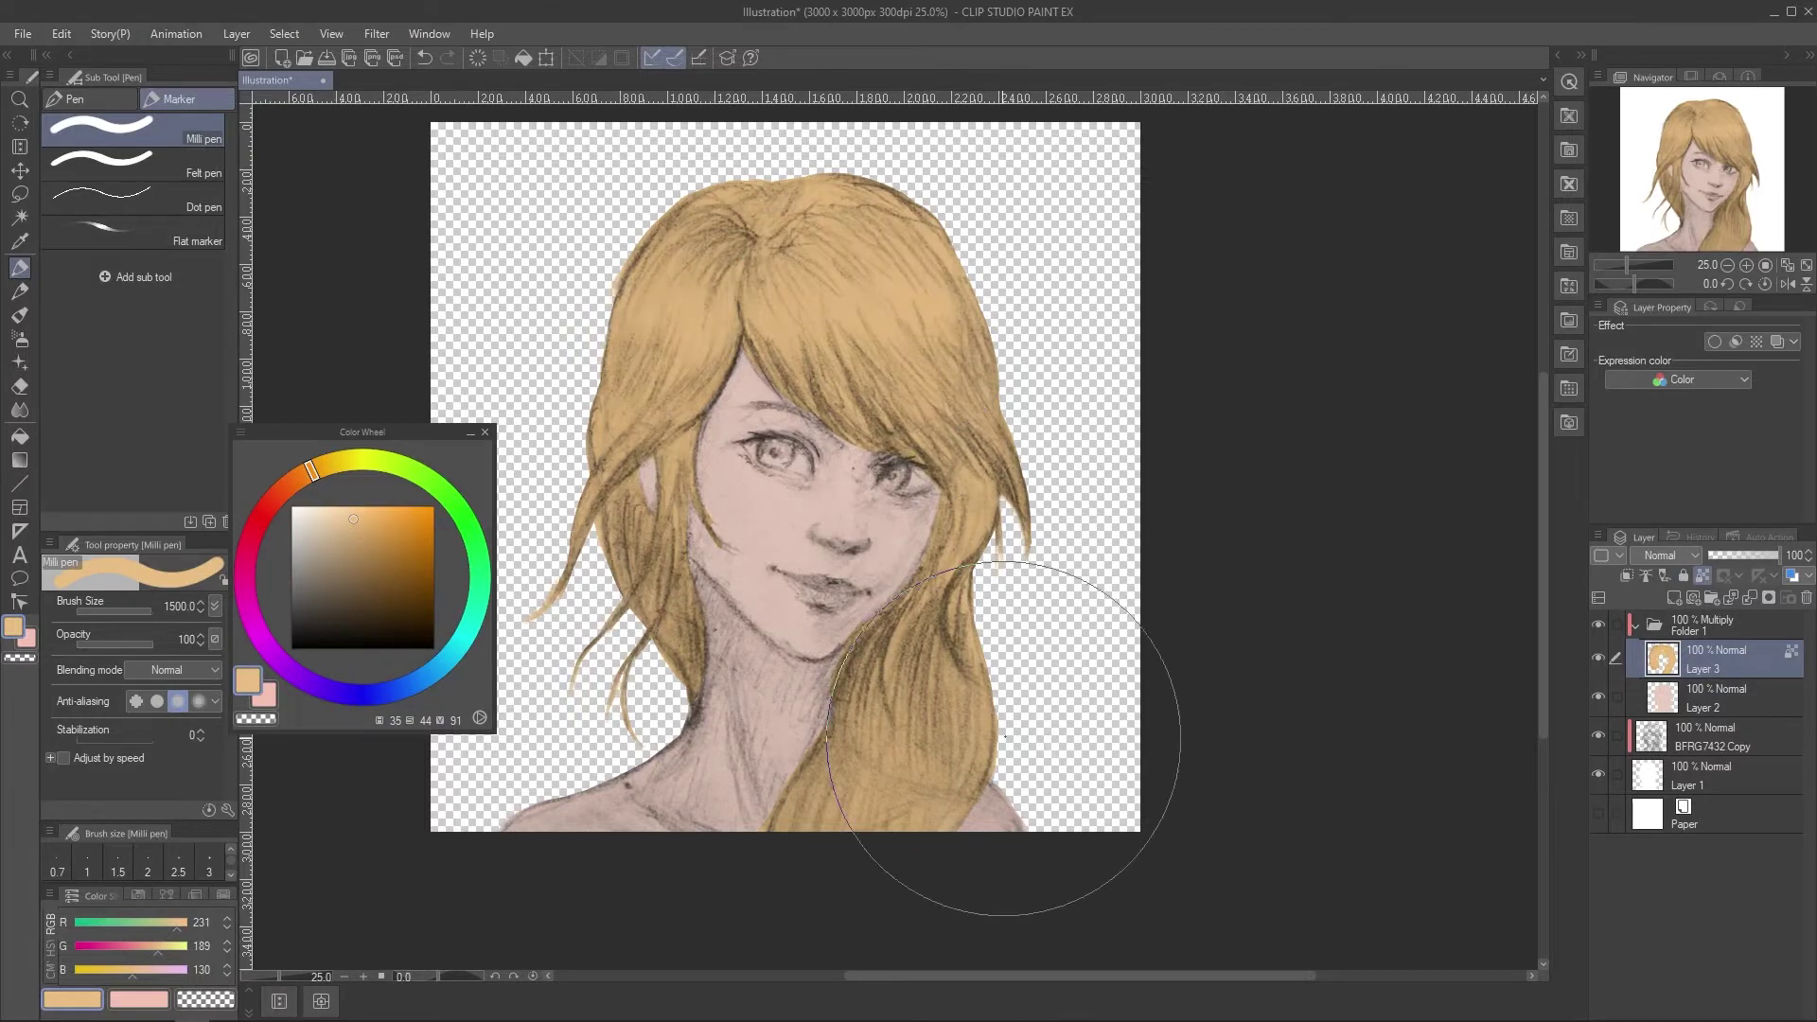
Add a layer above the hair color in the Multiply folder and paint the whites of both eyes with the white Round mixing brush.
{"action": "key", "text": "b"}
{"action": "left_click", "coordinate": [1715, 697]}
{"action": "left_click", "coordinate": [1681, 668]}
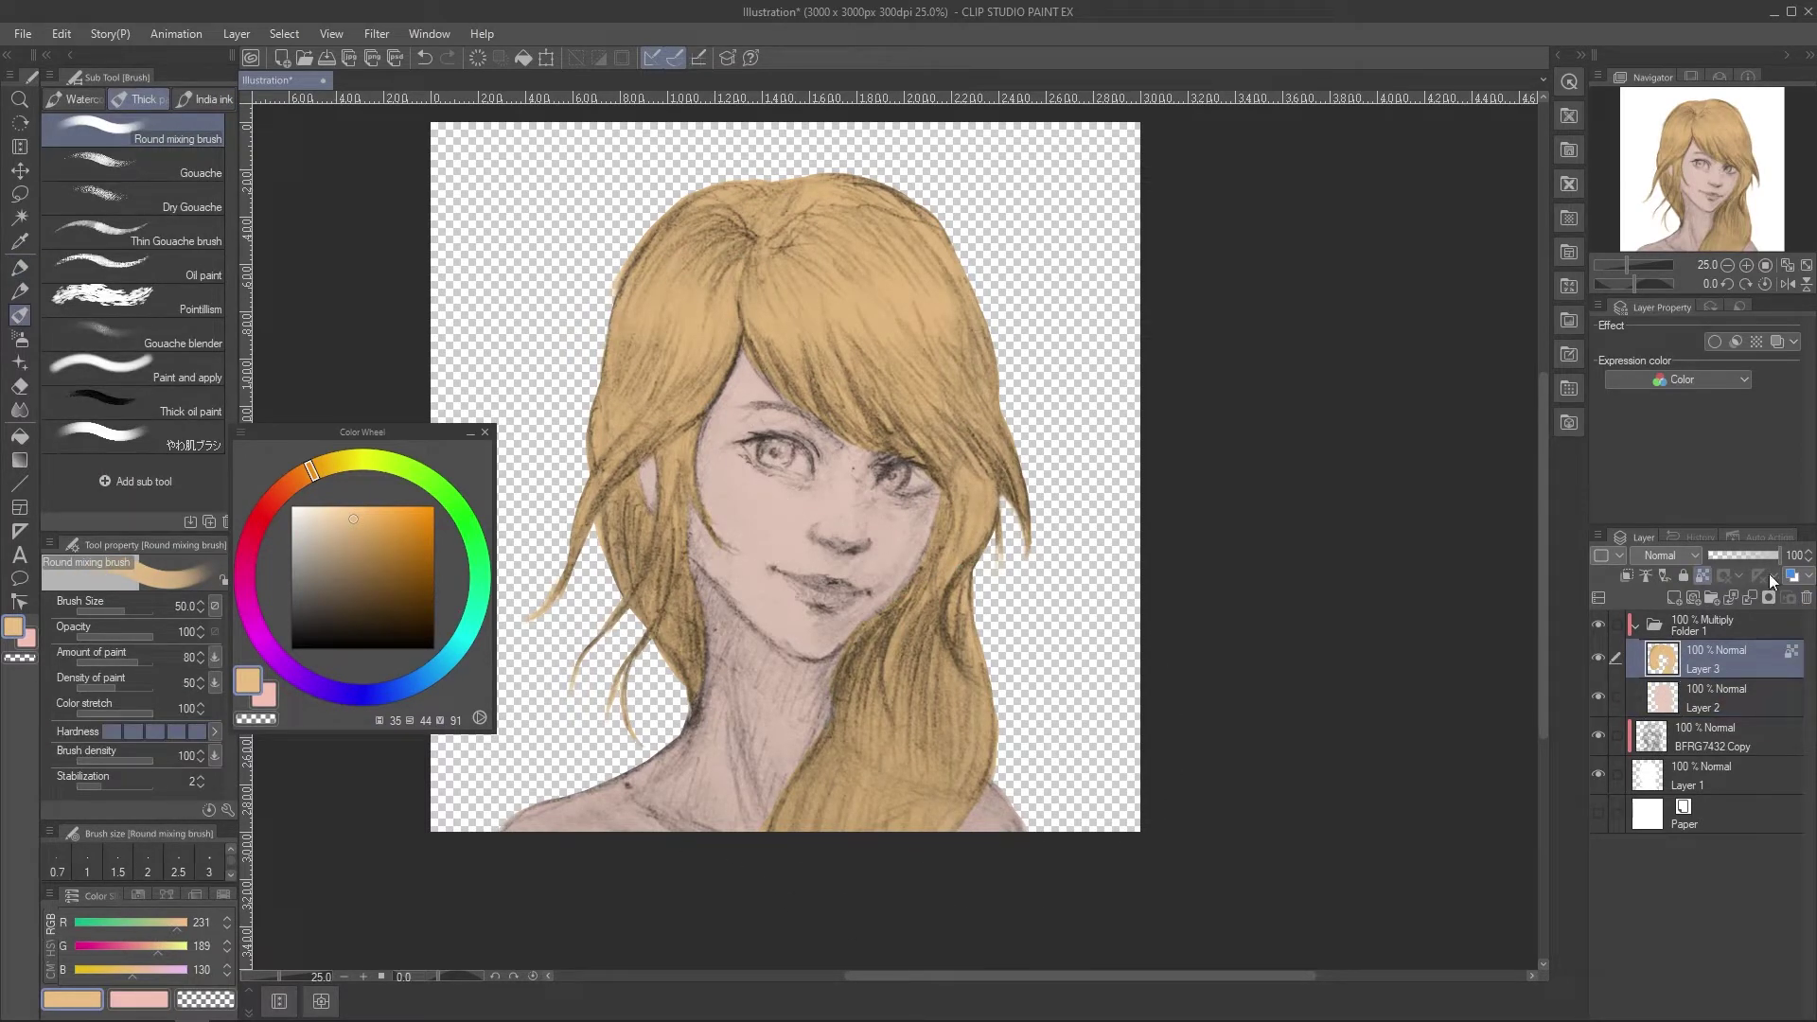
{"action": "left_click", "coordinate": [1675, 598]}
{"action": "scroll", "coordinate": [1137, 545], "scroll_direction": "up", "scroll_amount": 1}
{"action": "left_click", "coordinate": [291, 506]}
{"action": "key", "text": "bracketleft"}
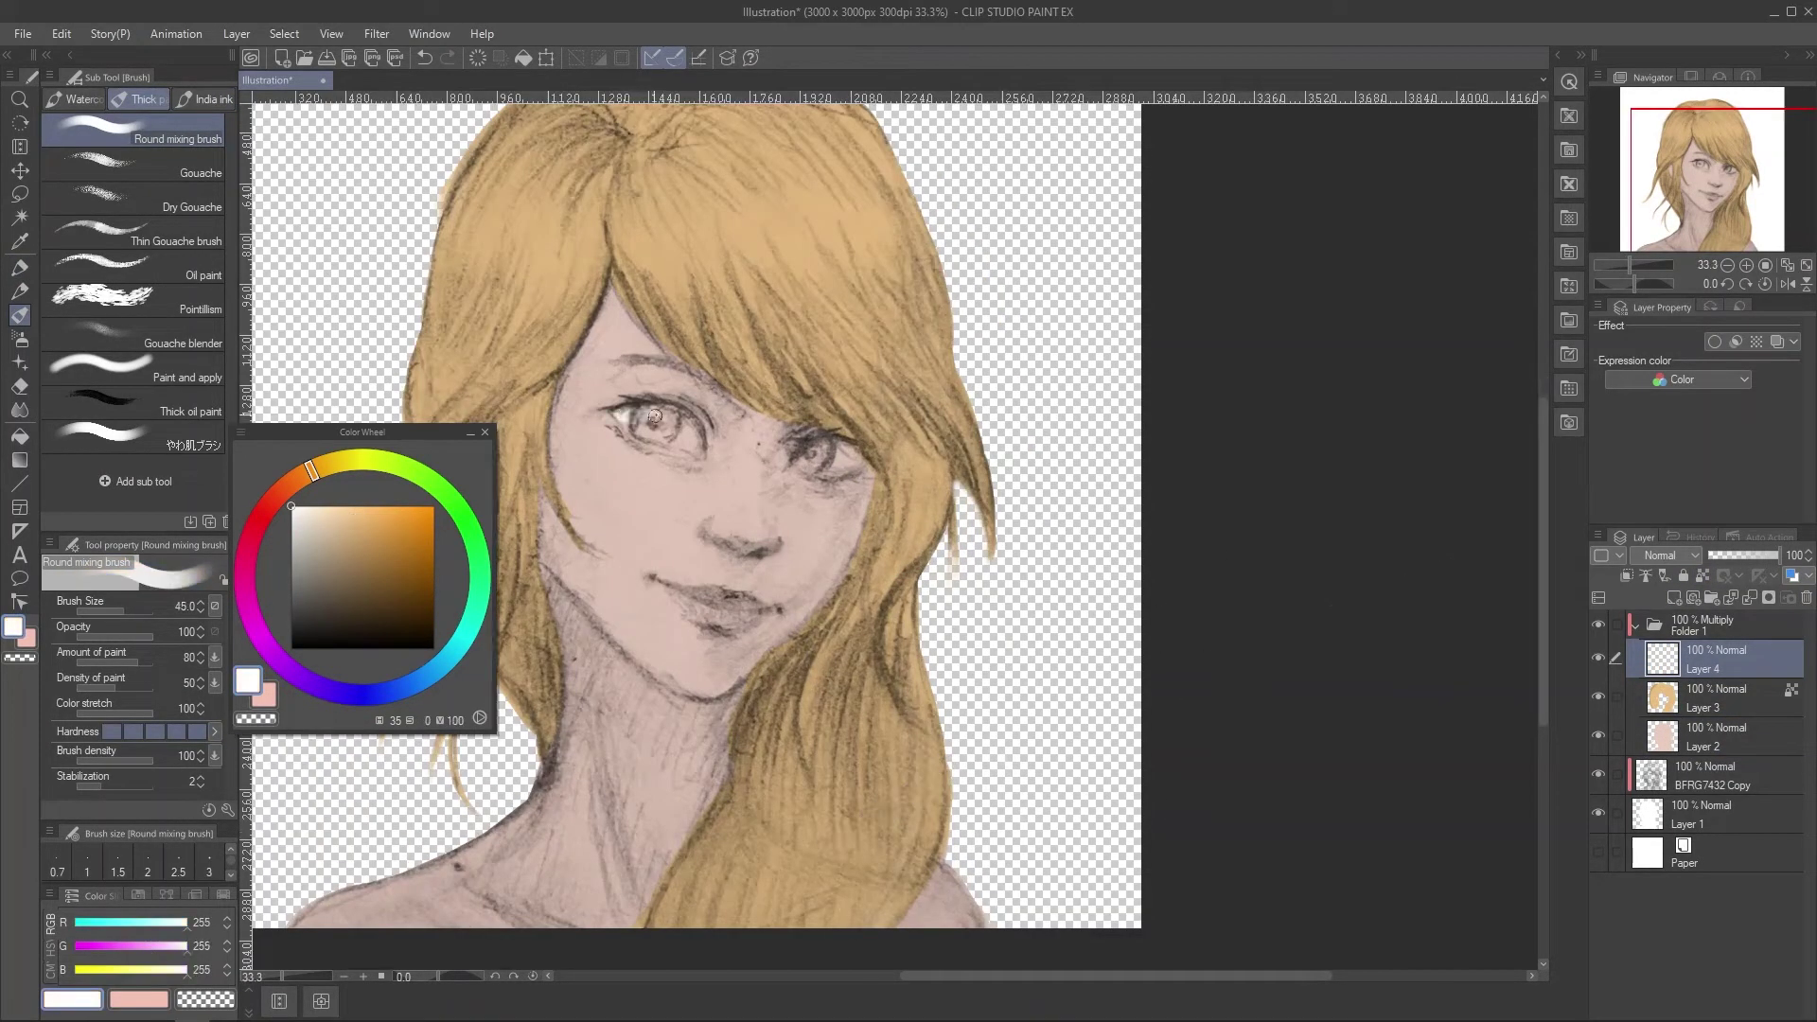
{"action": "left_click_drag", "start_coordinate": [654, 416], "coordinate": [653, 417]}
{"action": "key", "text": "bracketright"}
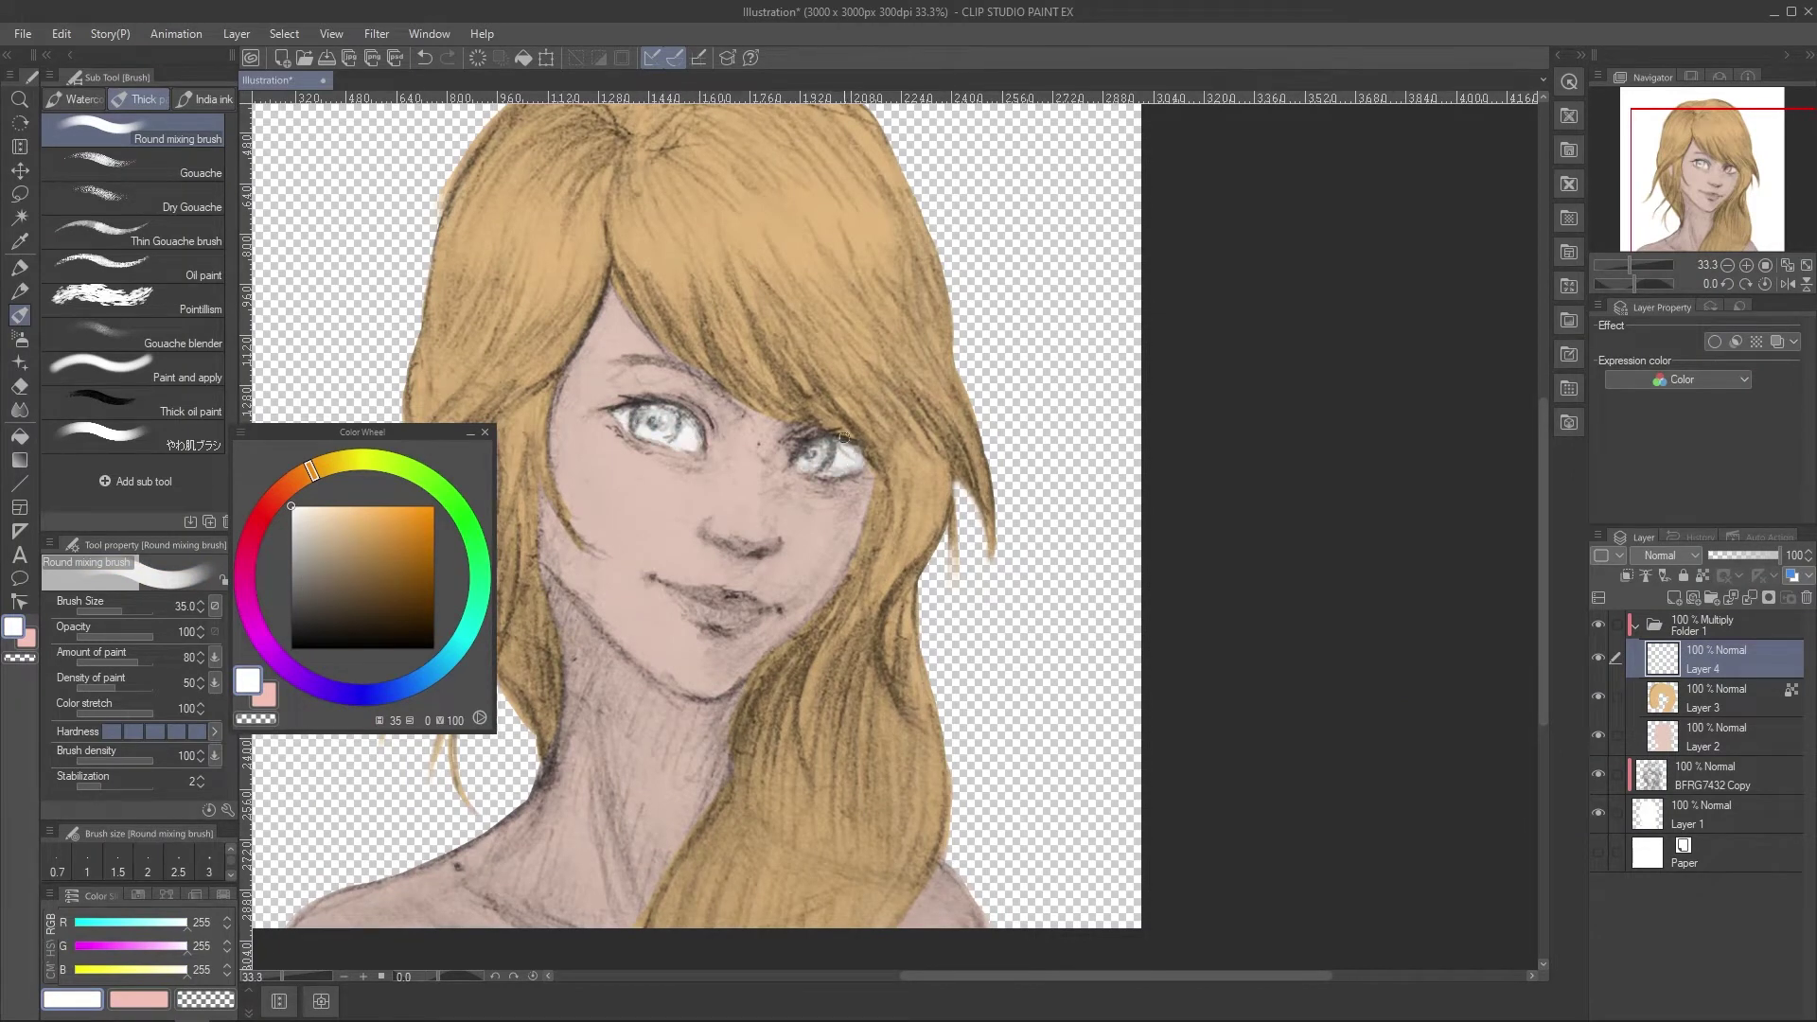
Paint both irises light blue (RGB 150, 206, 233) with the Round mixing brush at size 40.
{"action": "scroll", "coordinate": [844, 435], "scroll_direction": "down", "scroll_amount": 1}
{"action": "left_click", "coordinate": [438, 667]}
{"action": "left_click", "coordinate": [342, 518]}
{"action": "scroll", "coordinate": [652, 407], "scroll_direction": "up", "scroll_amount": 1}
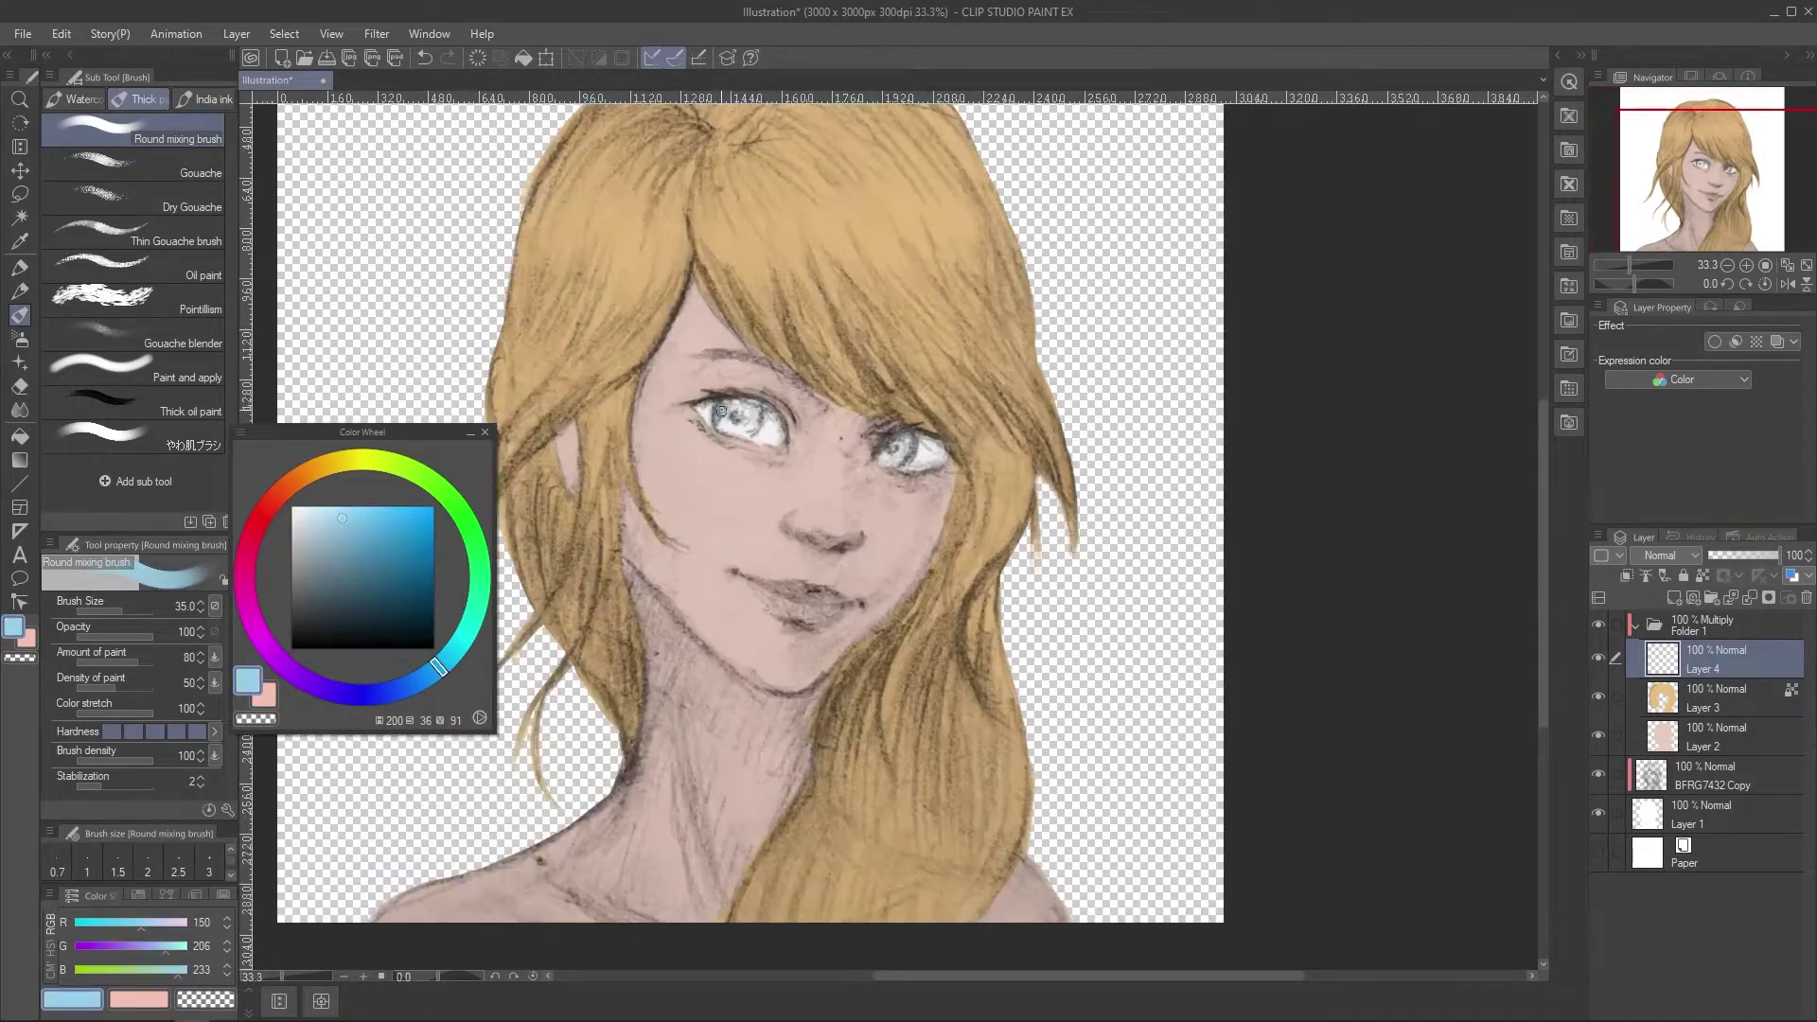
{"action": "key", "text": "bracketright"}
{"action": "left_click_drag", "start_coordinate": [730, 410], "coordinate": [743, 432]}
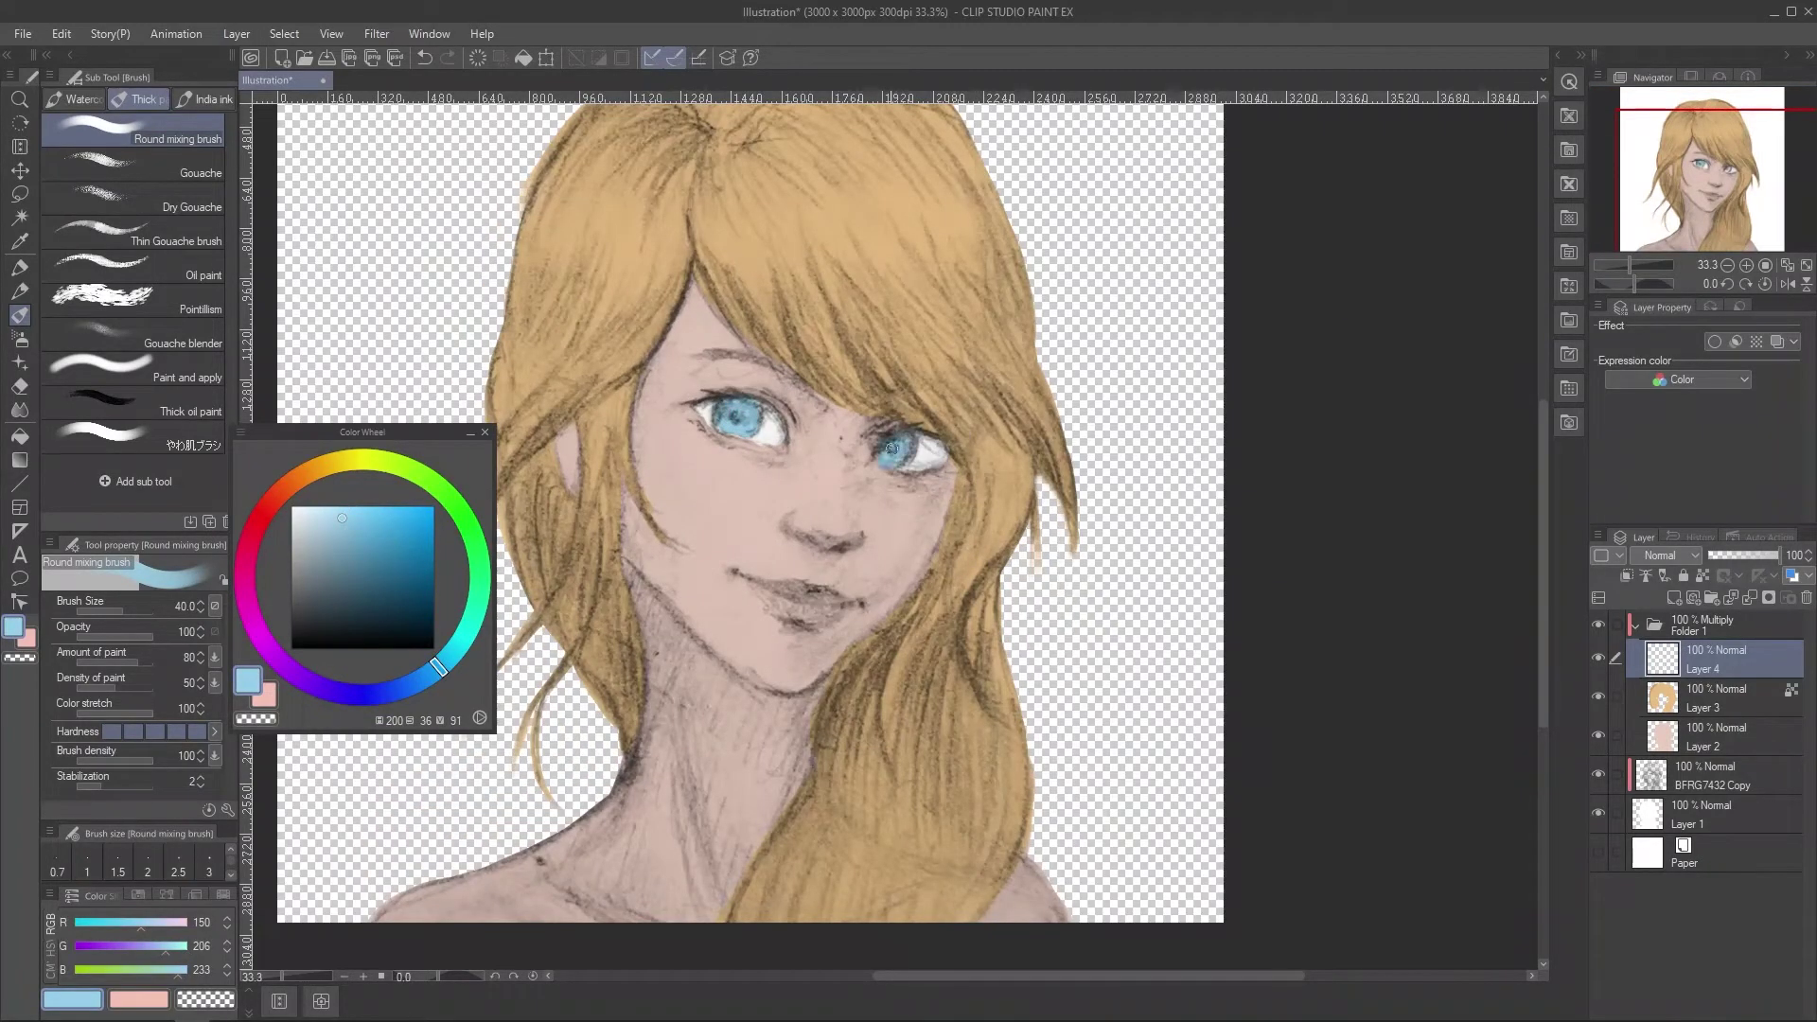
Hide the Multiply folder and duplicate the pencil sketch layer, leaving only the duplicate visible for repainting.
{"action": "scroll", "coordinate": [891, 449], "scroll_direction": "down", "scroll_amount": 1}
{"action": "left_click", "coordinate": [1601, 623]}
{"action": "left_click", "coordinate": [1713, 774]}
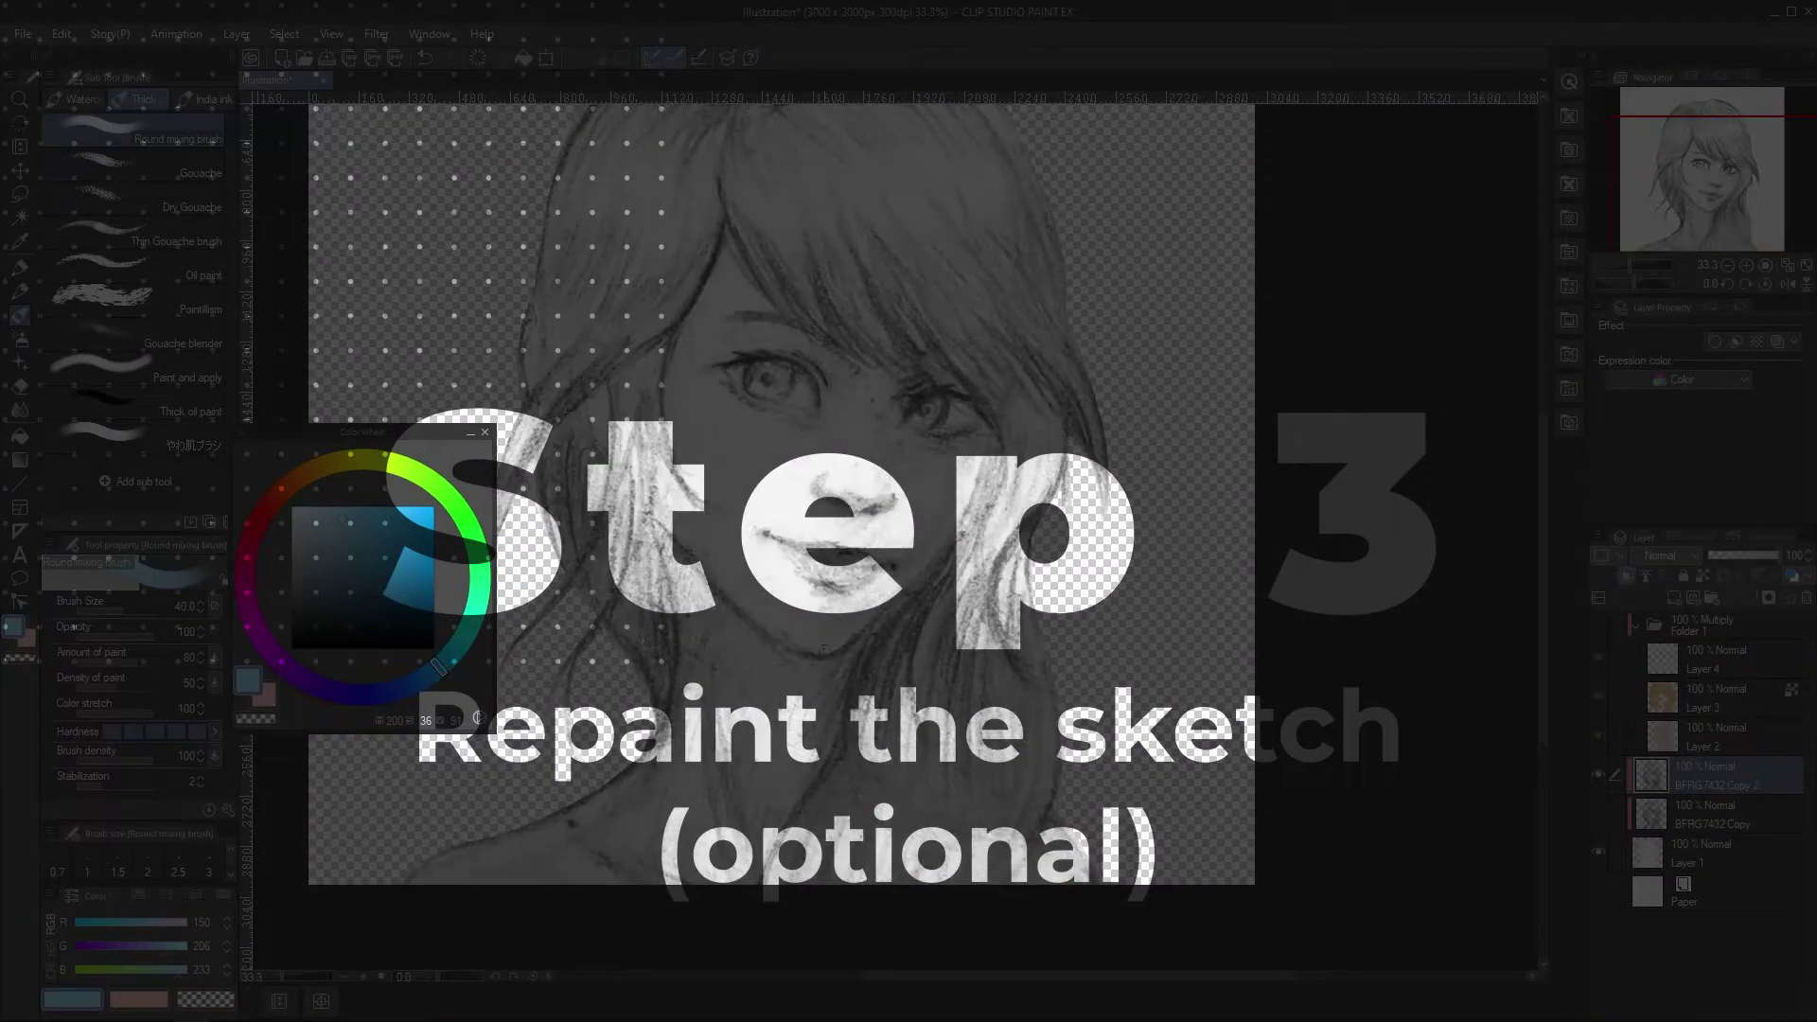
Darken the hair strand framing the face in black, using the Mechanical pencil and the Round mixing brush.
{"action": "left_click", "coordinate": [20, 290]}
{"action": "left_click", "coordinate": [224, 167]}
{"action": "left_click", "coordinate": [159, 103]}
{"action": "left_click", "coordinate": [106, 98]}
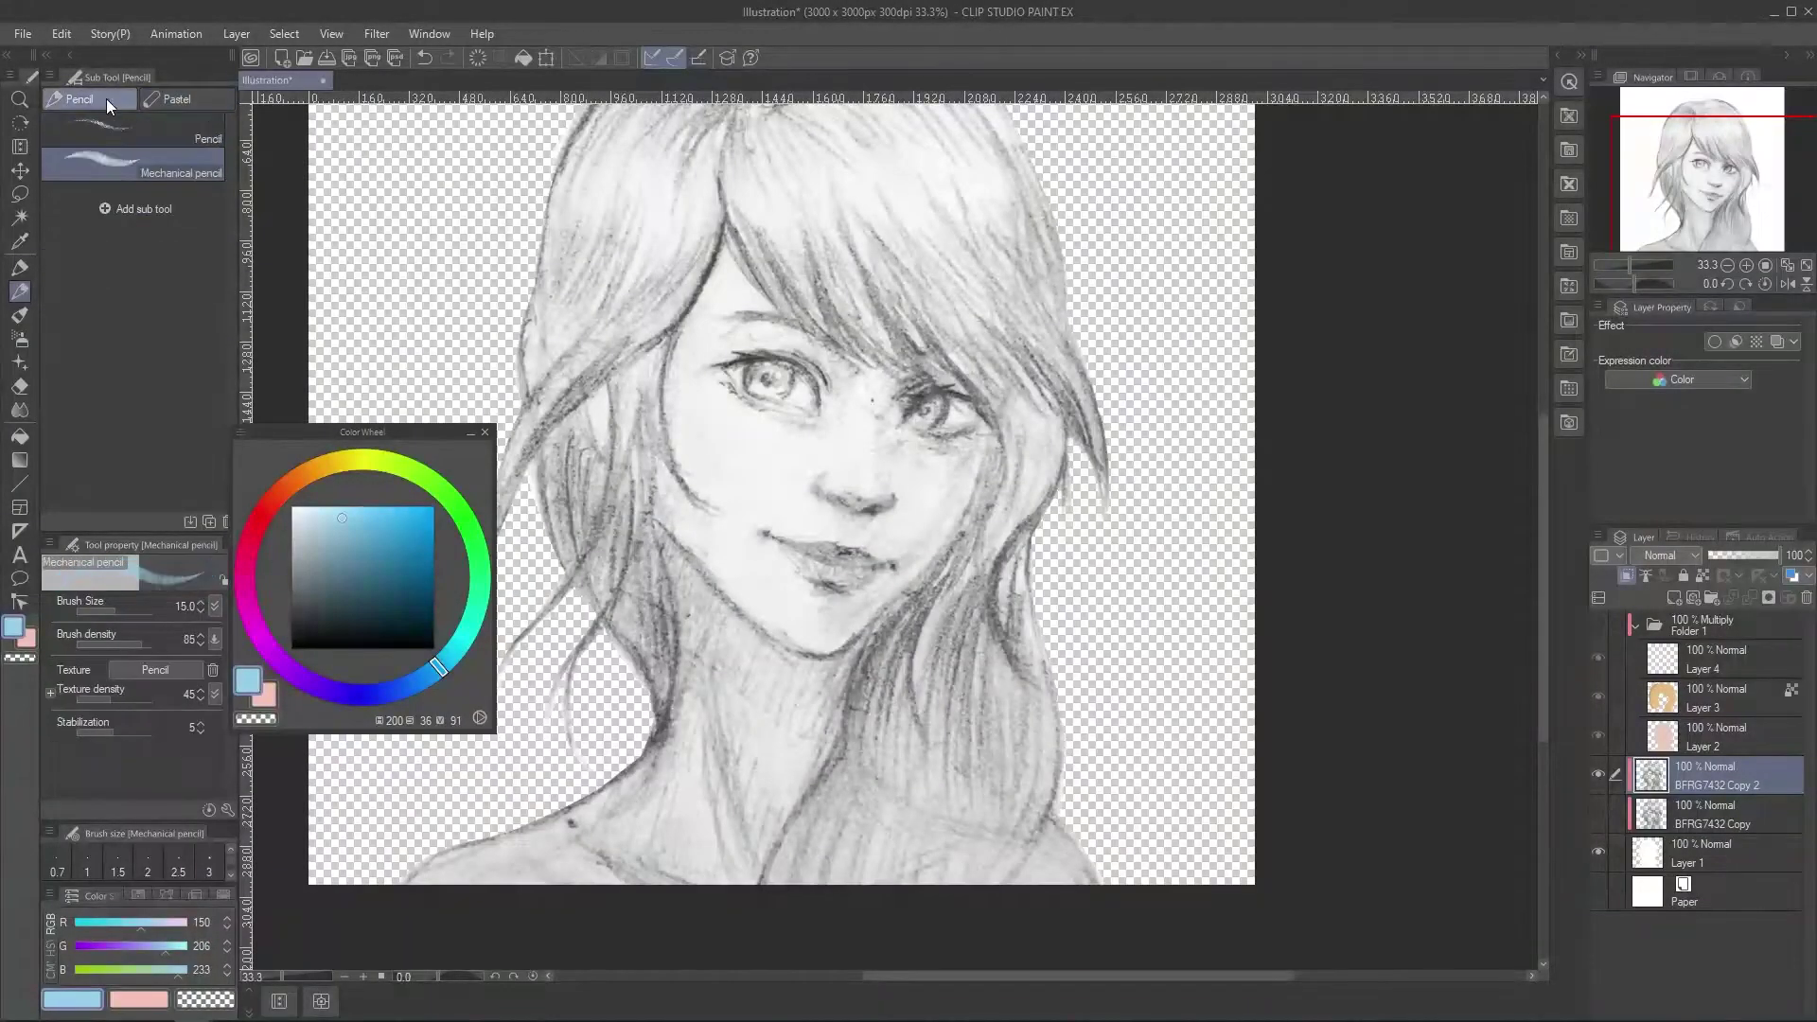
{"action": "left_click", "coordinate": [292, 647]}
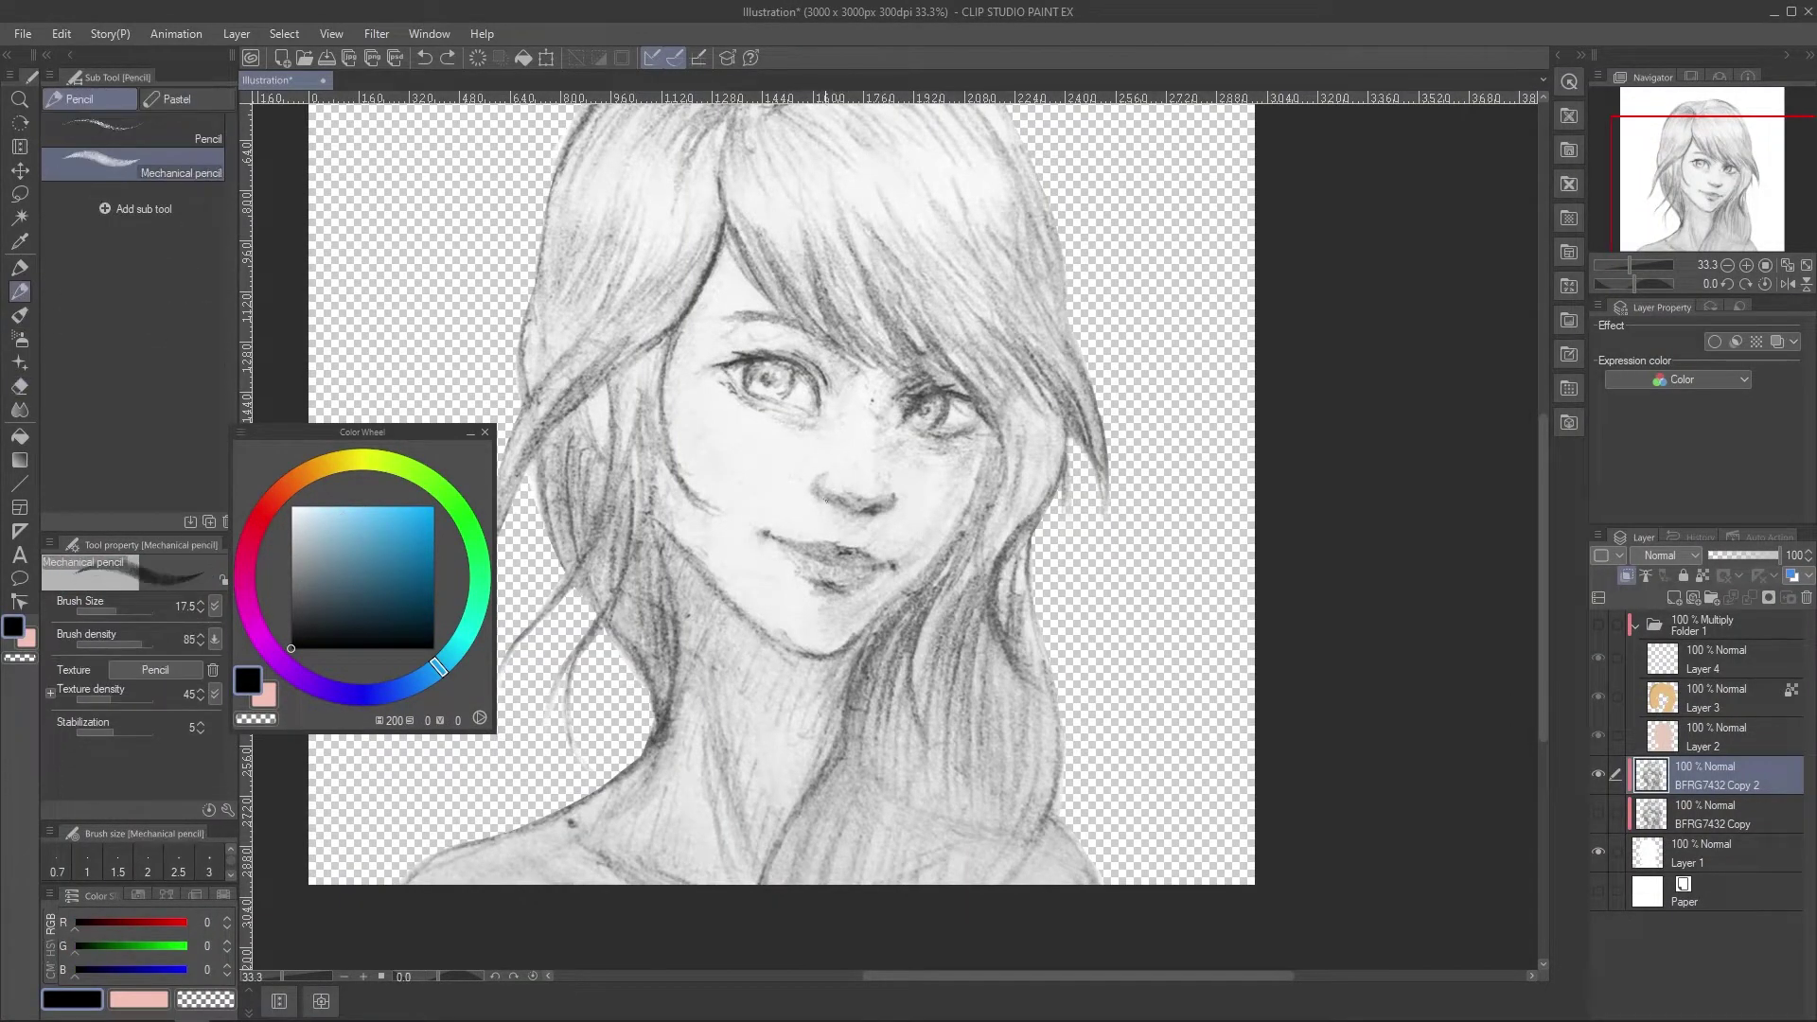
{"action": "key", "text": "b"}
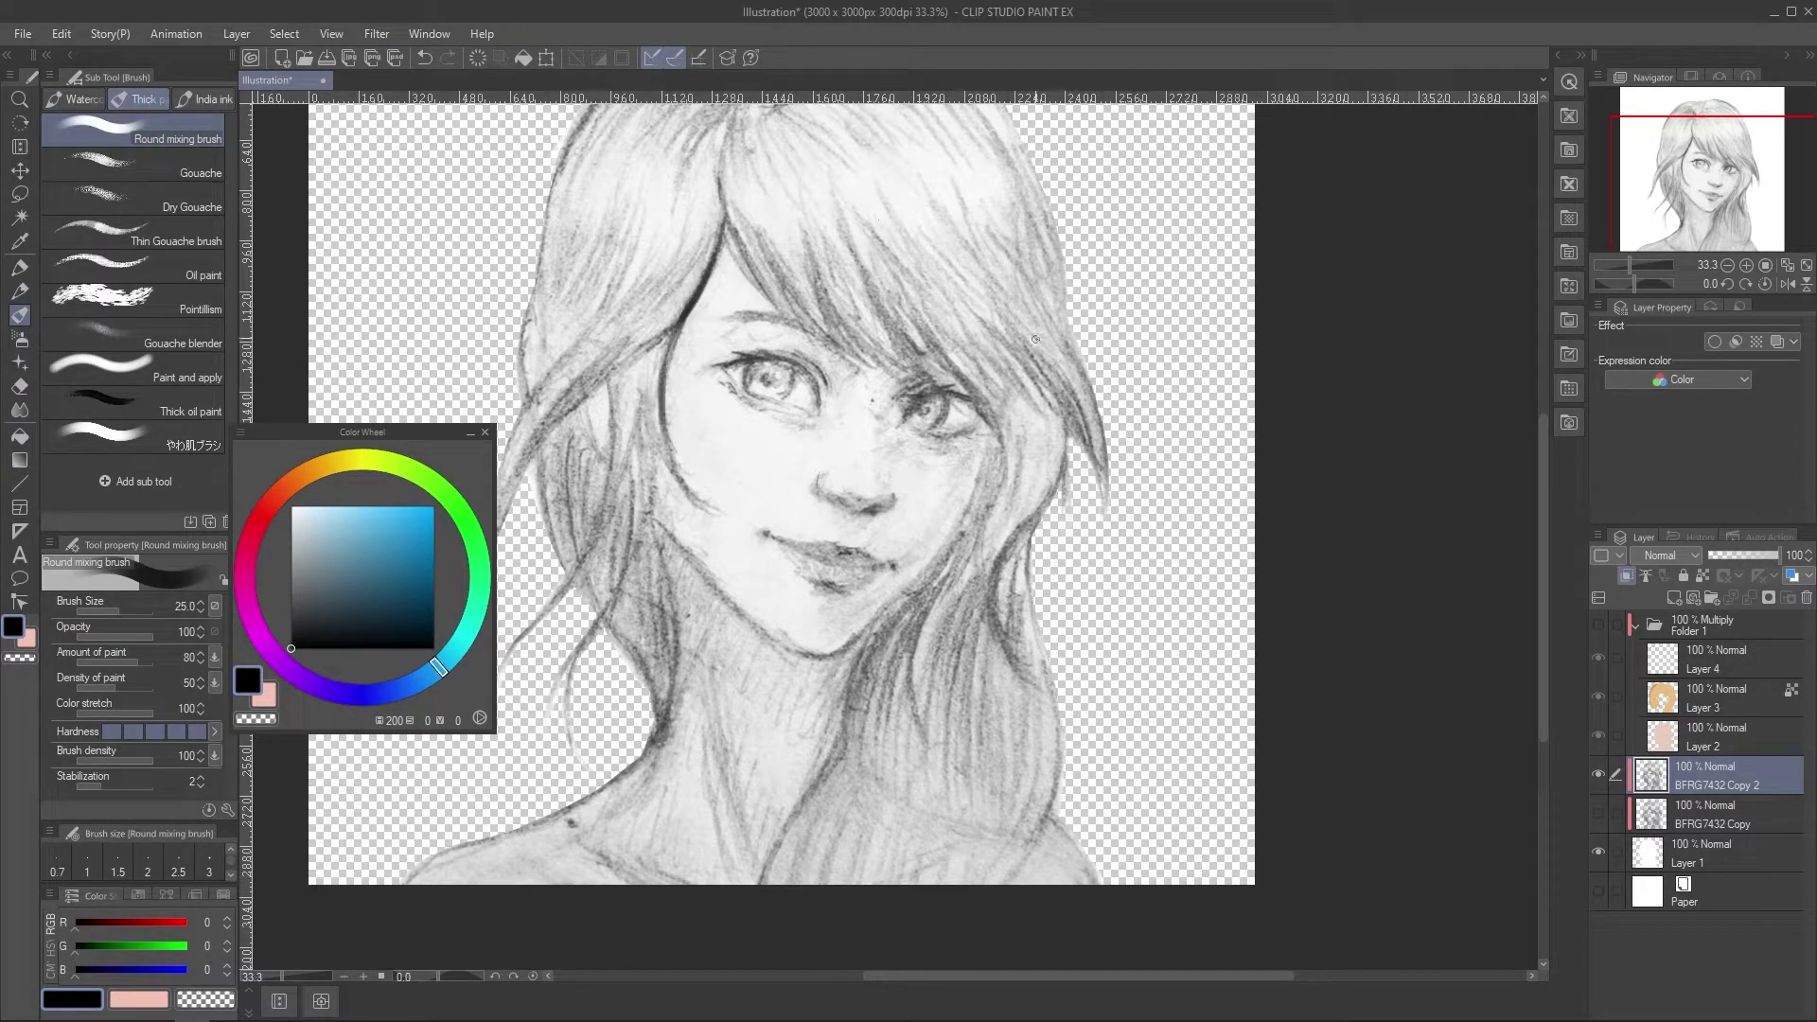
Redraw the eyelid lines and lashes in black with a small Round mixing brush.
{"action": "scroll", "coordinate": [797, 475], "scroll_direction": "up", "scroll_amount": 1}
{"action": "left_click", "coordinate": [798, 471], "text": "alt"}
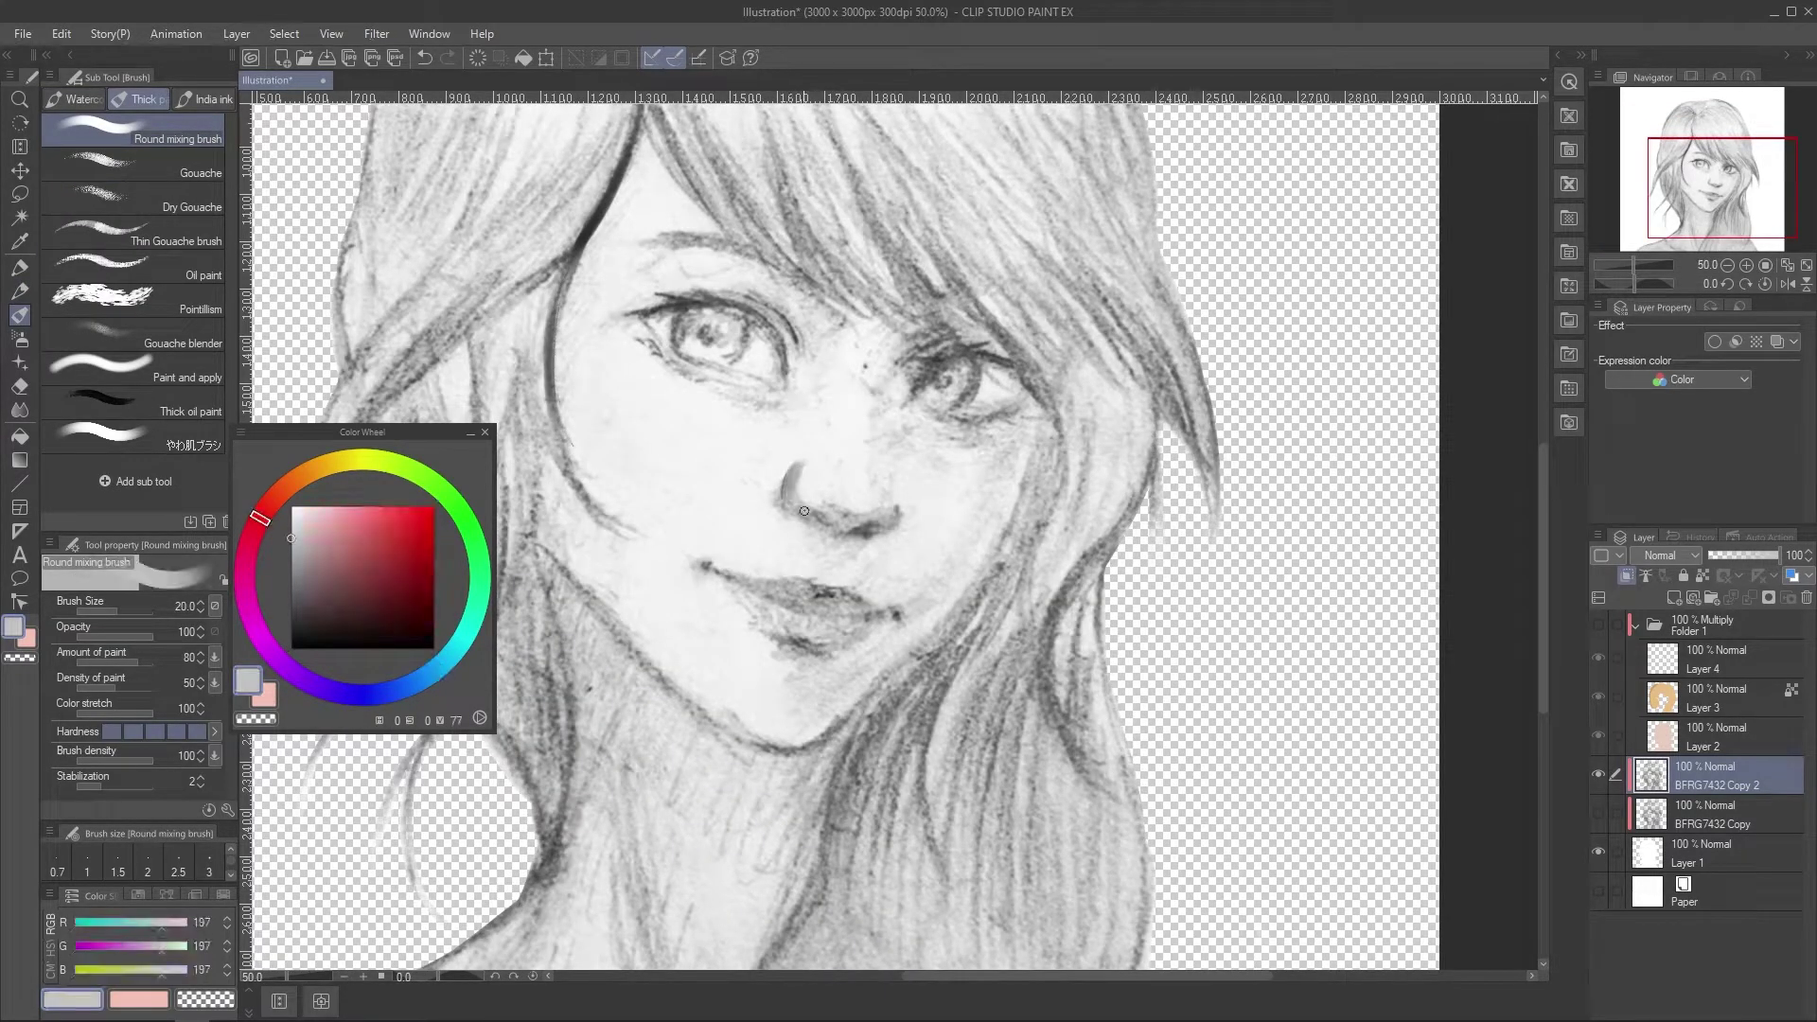
{"action": "left_click", "coordinate": [823, 595], "text": "alt"}
{"action": "left_click", "coordinate": [292, 648]}
{"action": "key", "text": "["}
{"action": "left_click_drag", "start_coordinate": [649, 310], "coordinate": [797, 354]}
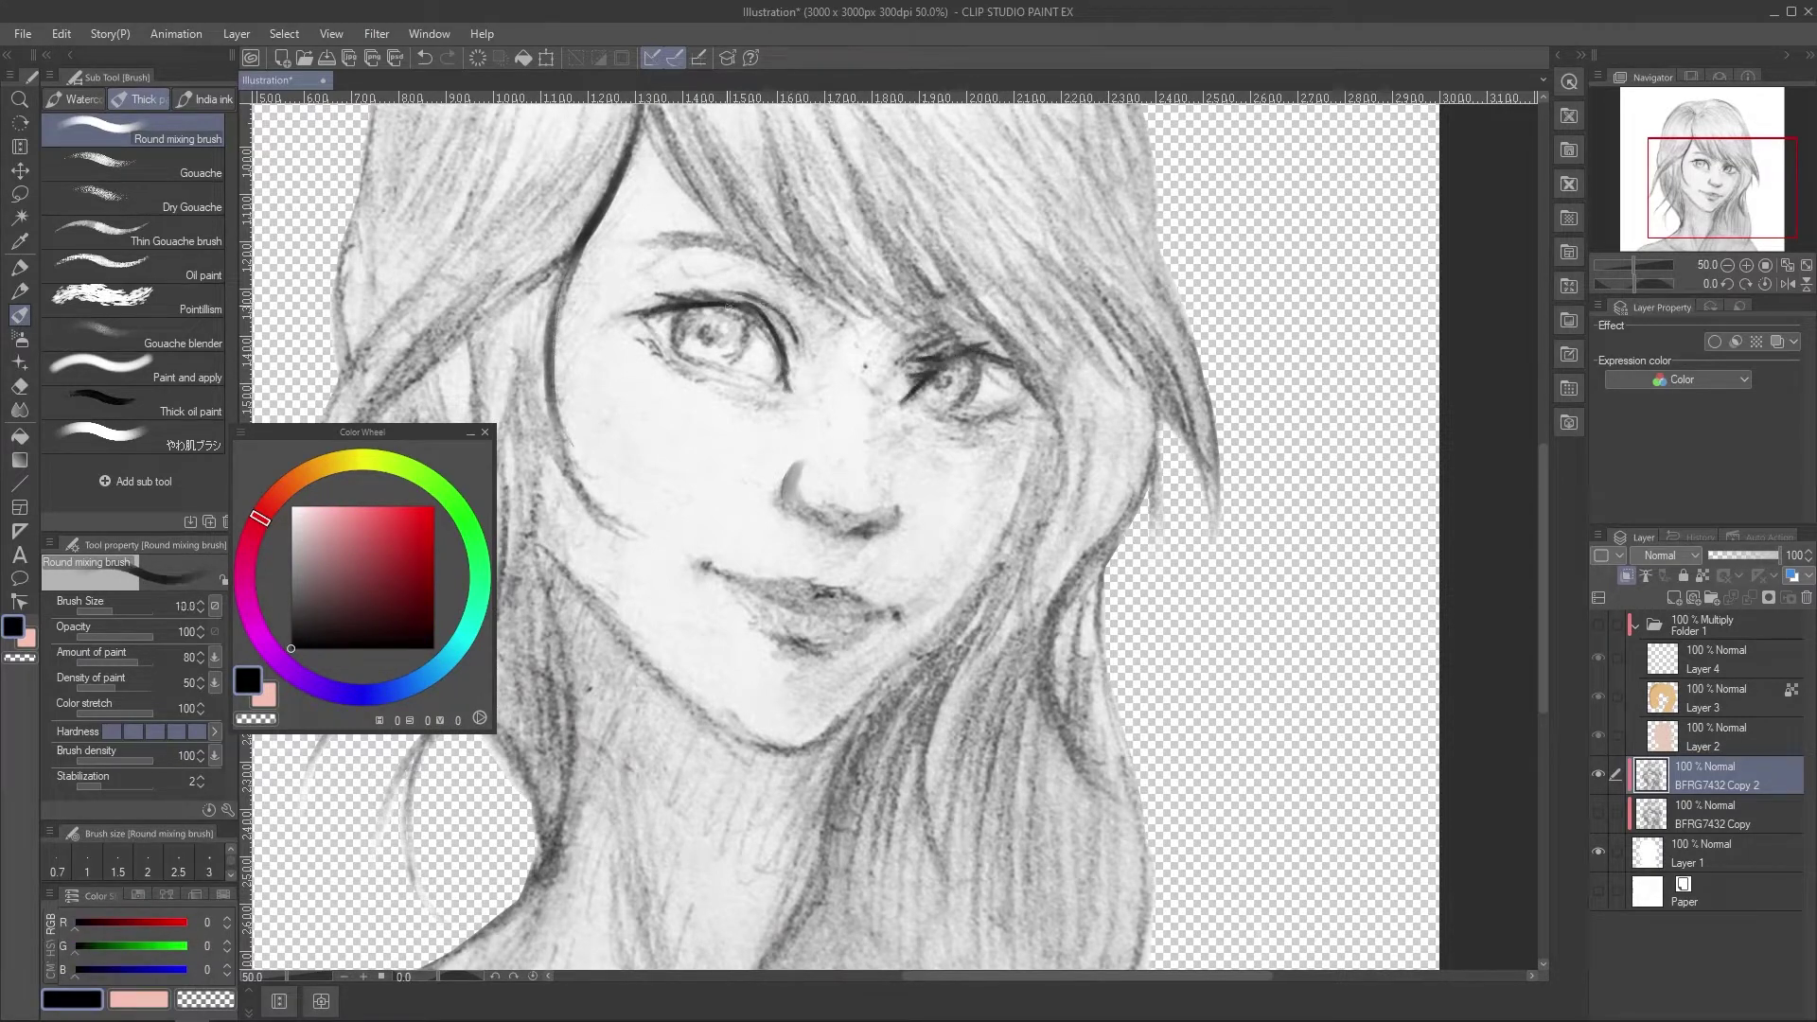
{"action": "left_click_drag", "start_coordinate": [656, 349], "coordinate": [638, 340]}
{"action": "mouse_move", "coordinate": [665, 354]}
{"action": "left_mouse_down"}
{"action": "mouse_move", "coordinate": [719, 379]}
{"action": "mouse_move", "coordinate": [683, 315]}
{"action": "mouse_move", "coordinate": [730, 344]}
{"action": "mouse_move", "coordinate": [745, 314]}
{"action": "mouse_move", "coordinate": [707, 333]}
{"action": "mouse_move", "coordinate": [738, 359]}
{"action": "left_mouse_up"}
Darken the pupils and irises with the black Round mixing brush at size 15 and erase a small highlight in the left eye.
{"action": "key", "text": "]"}
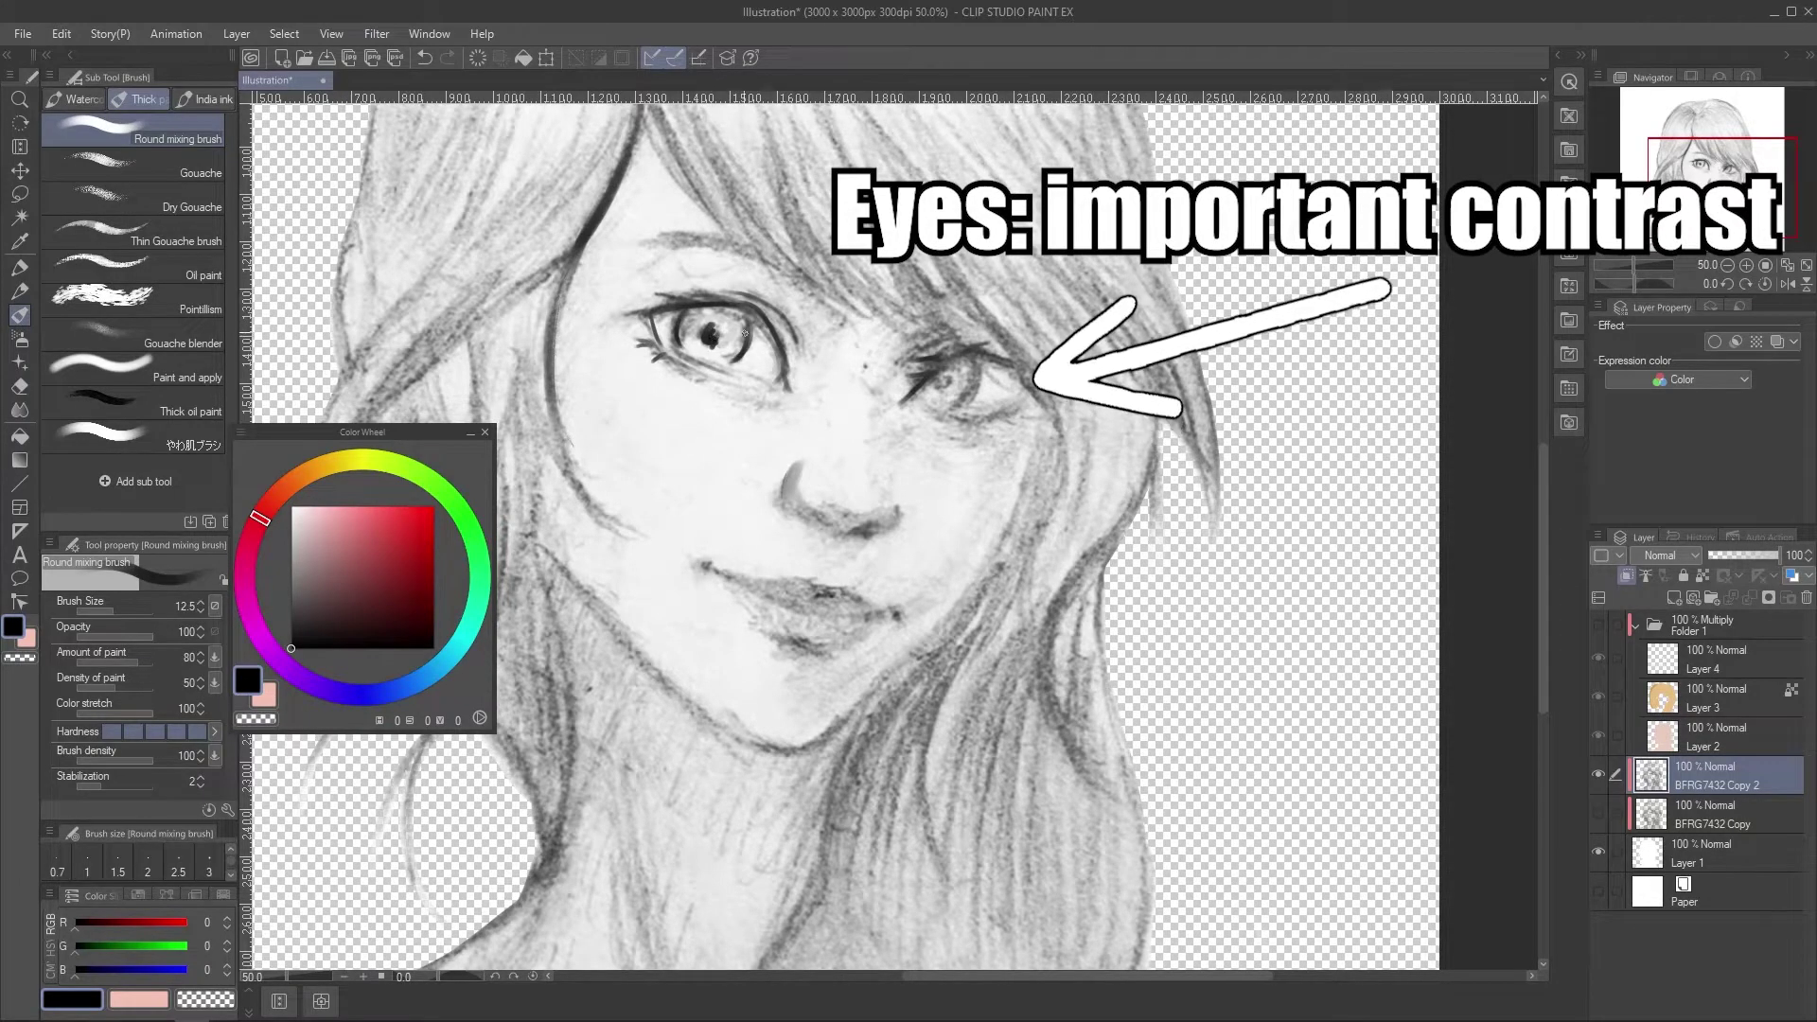
{"action": "key", "text": "]"}
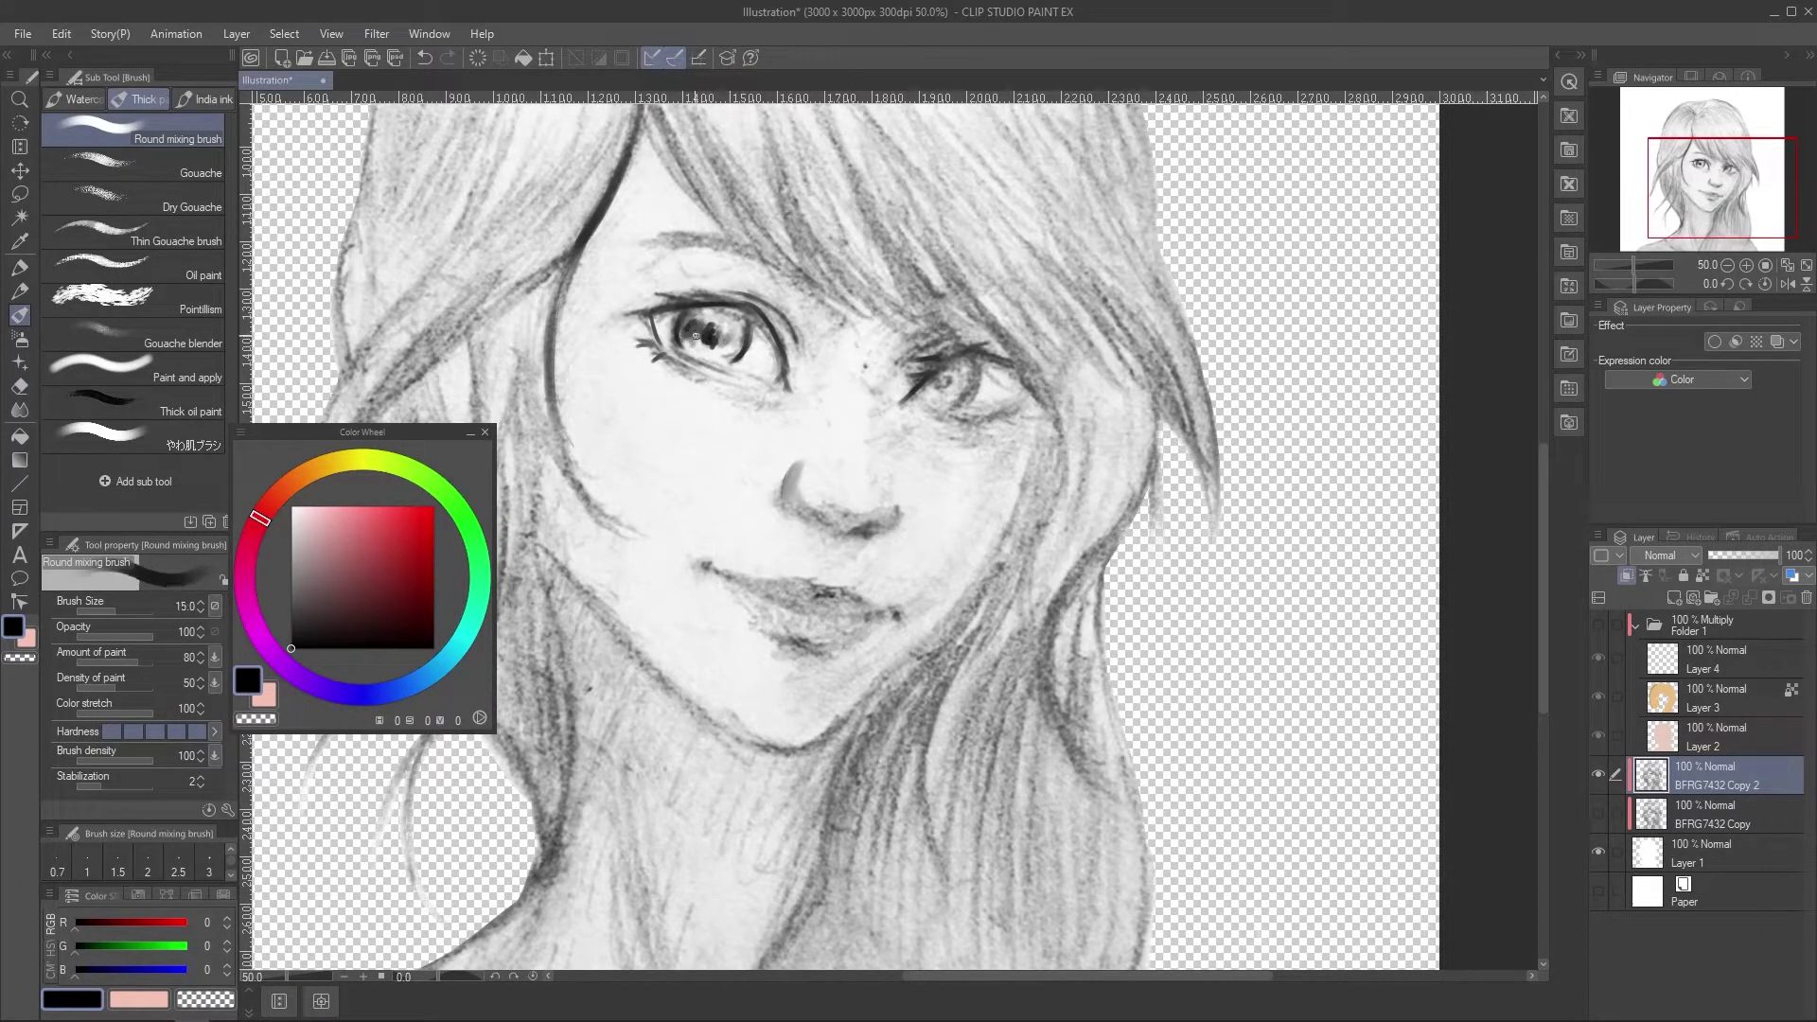
{"action": "key", "text": "e"}
{"action": "left_click", "coordinate": [685, 337]}
{"action": "key", "text": "b"}
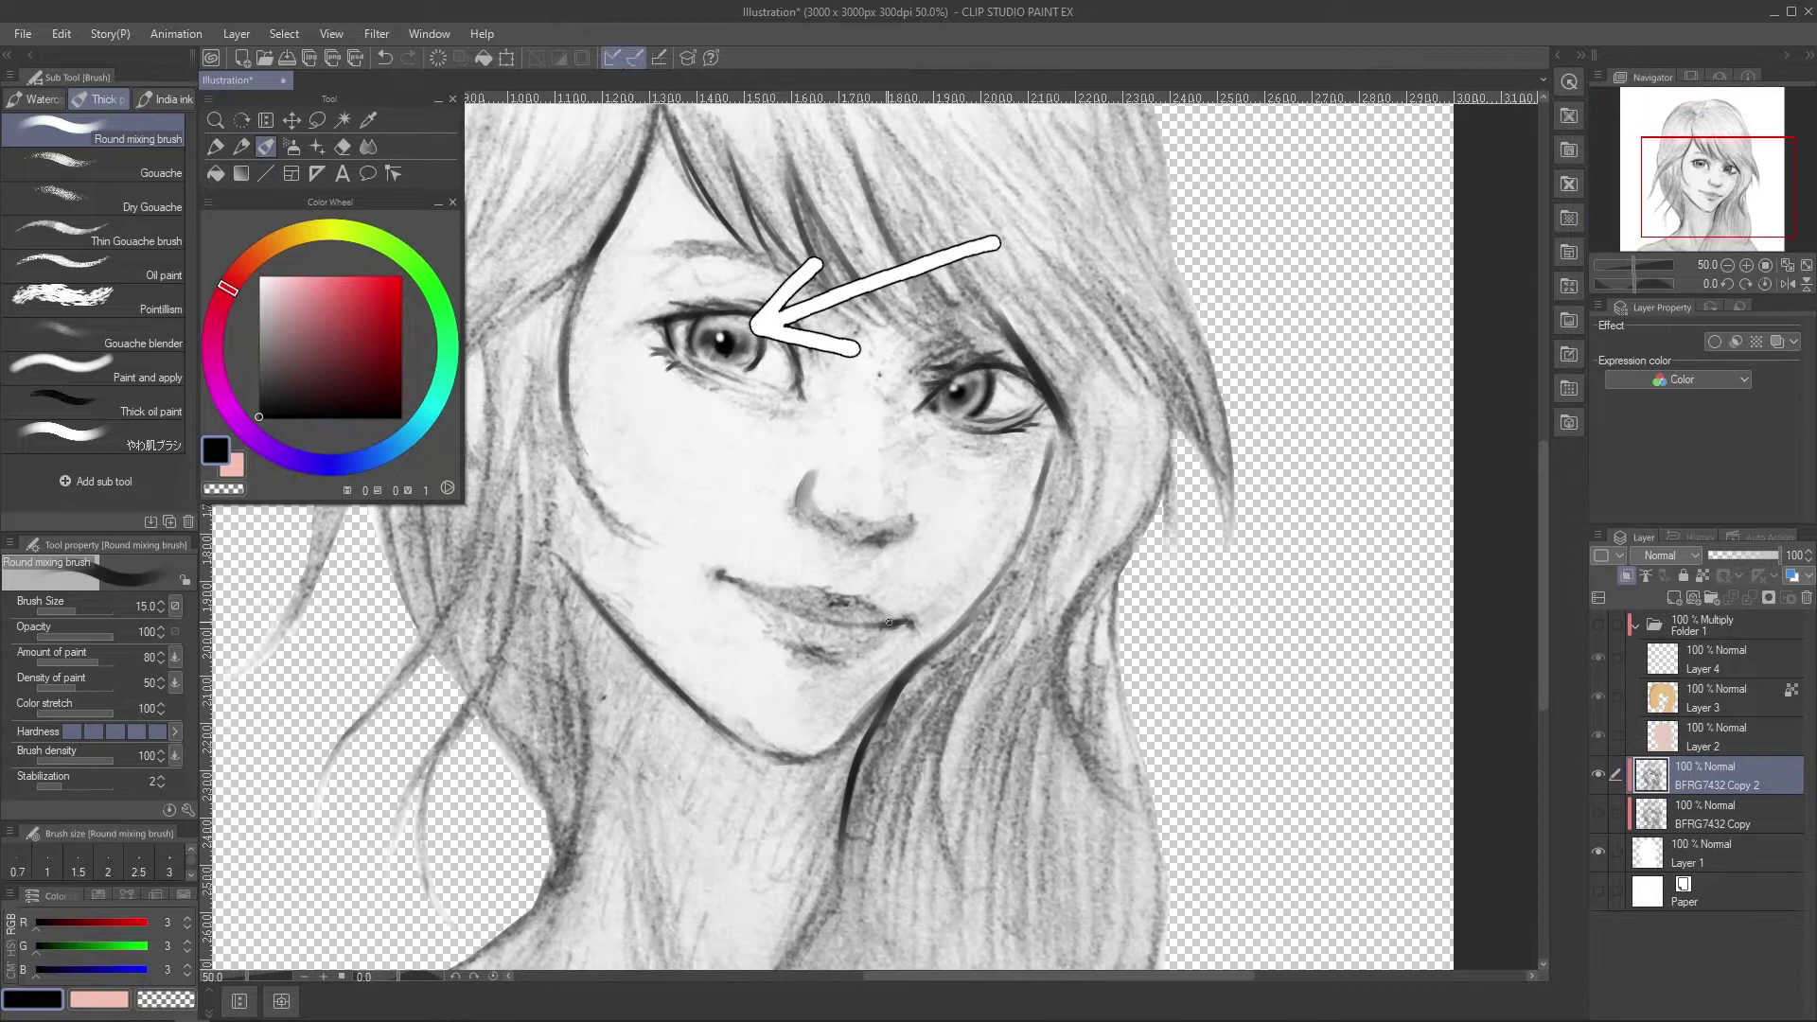
Shade the upper and lower lip with the Soft airbrush in greys sampled from the sketch.
{"action": "key", "text": "b"}
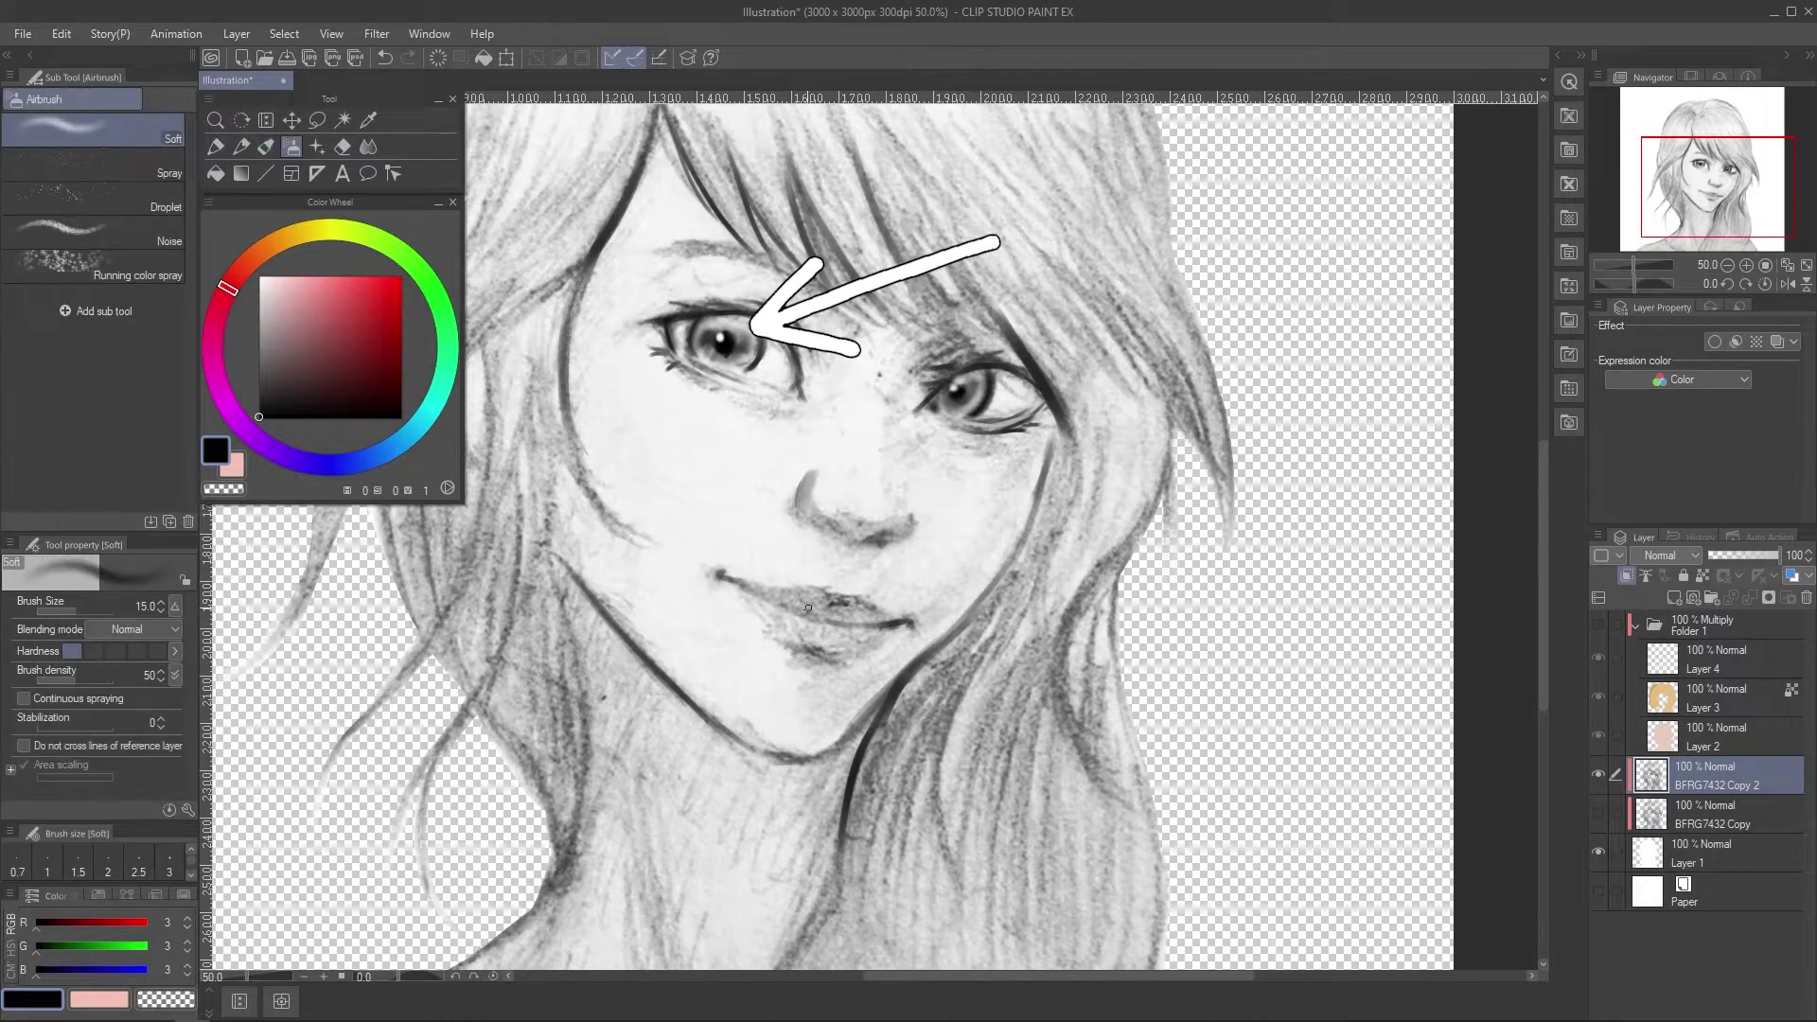
{"action": "left_click_drag", "start_coordinate": [861, 603], "coordinate": [833, 610]}
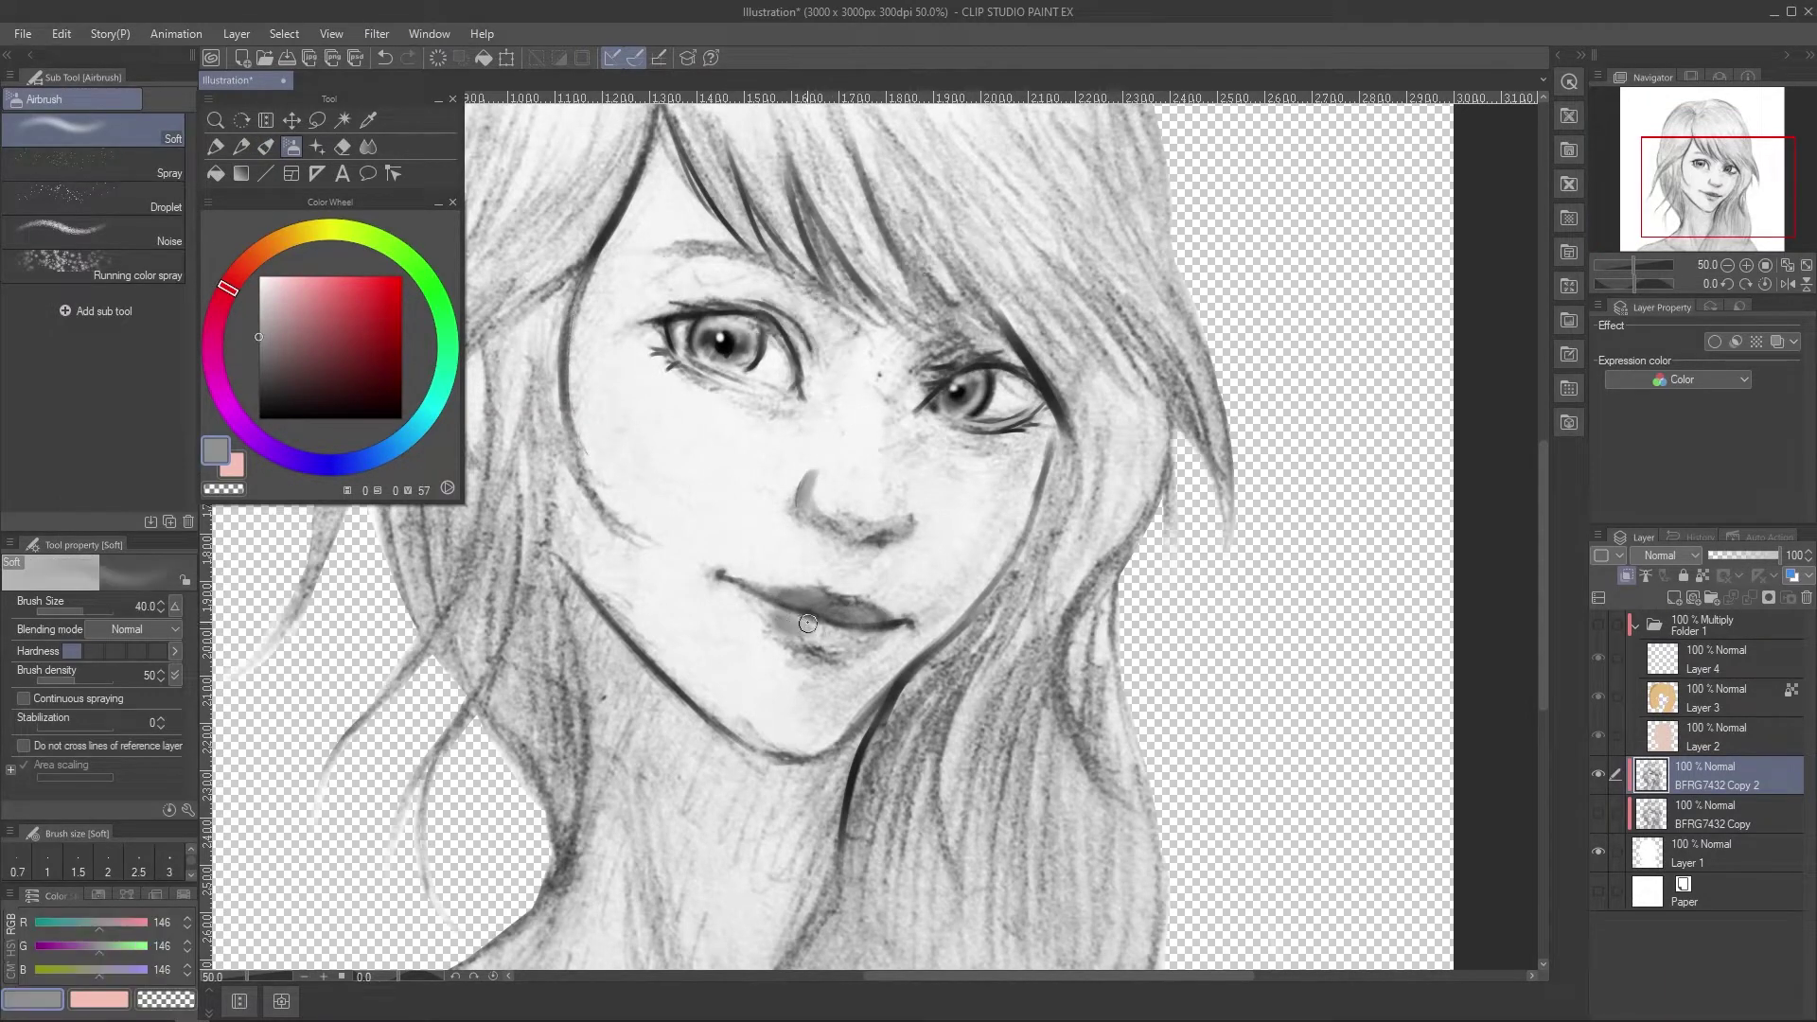
{"action": "left_click", "coordinate": [812, 707], "text": "alt"}
{"action": "mouse_move", "coordinate": [809, 624]}
{"action": "left_mouse_down"}
{"action": "mouse_move", "coordinate": [849, 649]}
{"action": "mouse_move", "coordinate": [807, 710]}
{"action": "mouse_move", "coordinate": [918, 658]}
{"action": "left_mouse_up"}
Shade the outer corners of both eyes and the area beside the nose bridge with the Soft airbrush in a sampled near-black.
{"action": "left_click", "coordinate": [1058, 413], "text": "alt"}
{"action": "left_click_drag", "start_coordinate": [1041, 422], "coordinate": [1017, 433]}
{"action": "left_click_drag", "start_coordinate": [645, 331], "coordinate": [646, 289]}
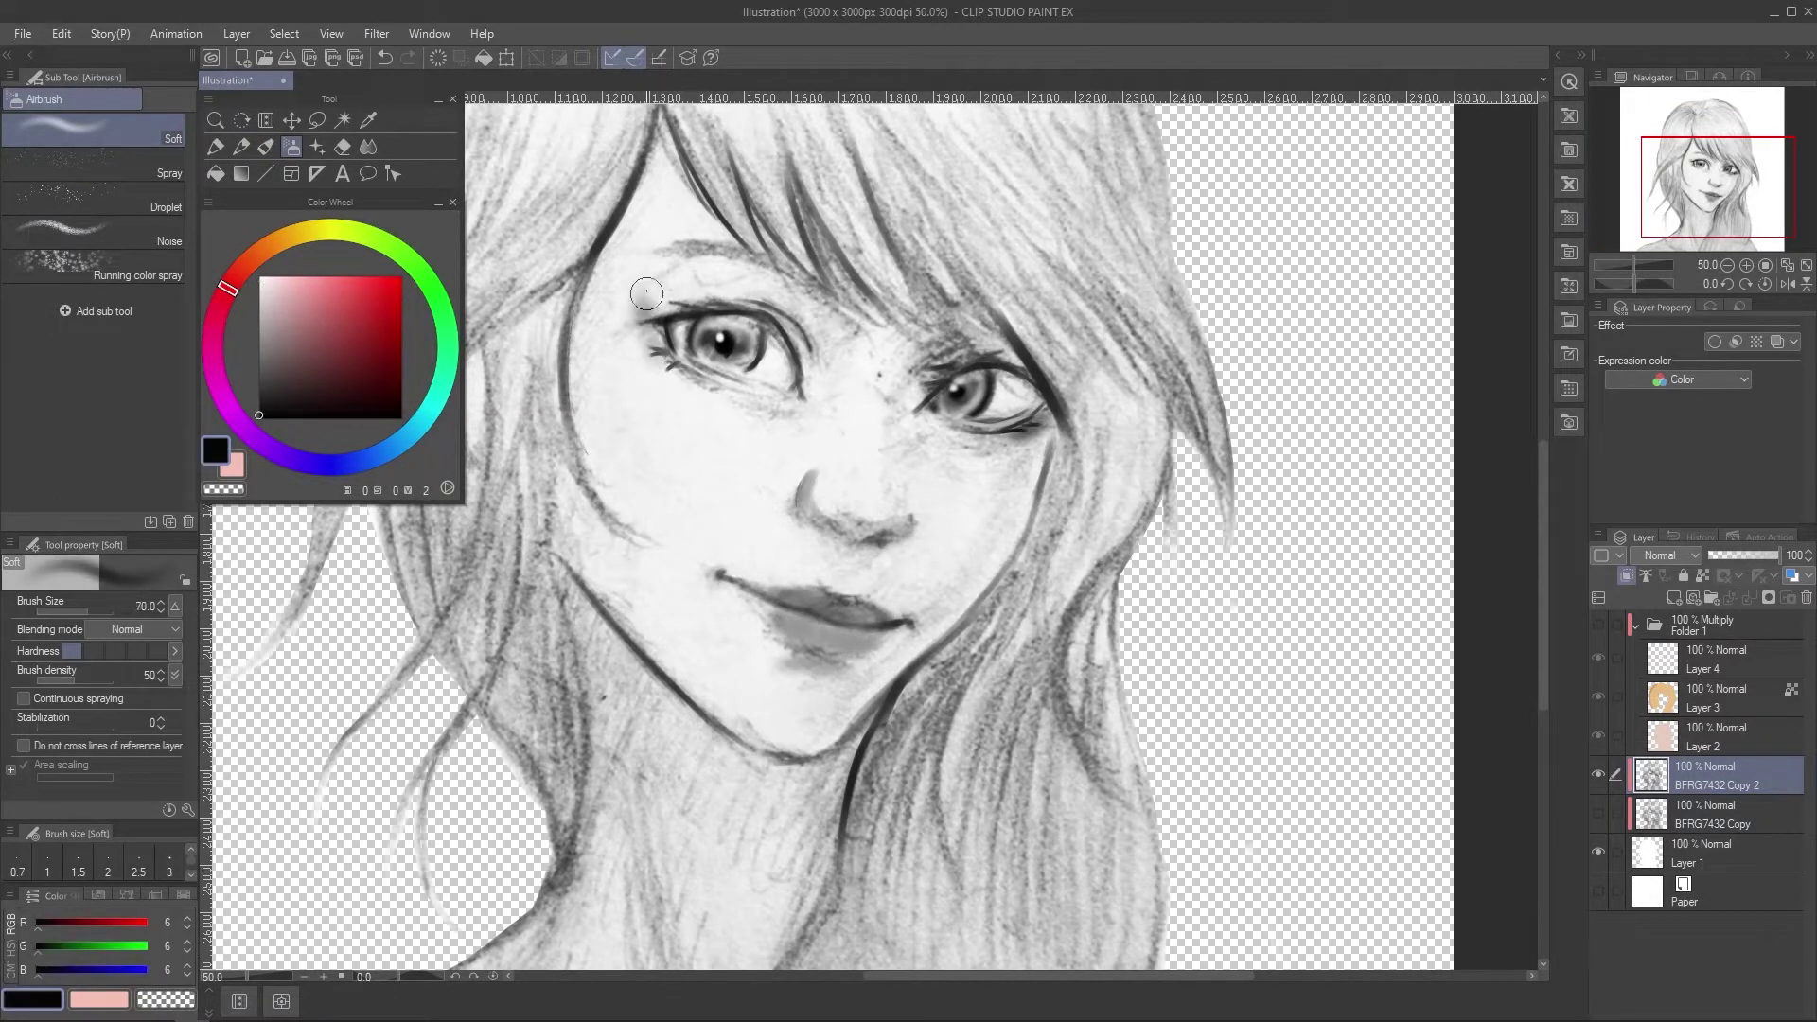
{"action": "left_click_drag", "start_coordinate": [816, 317], "coordinate": [841, 355]}
Shade the nose and nostril area with the Soft airbrush, using tones sampled from the nose.
{"action": "left_click", "coordinate": [827, 533], "text": "alt"}
{"action": "left_click", "coordinate": [878, 539], "text": "alt"}
{"action": "left_click_drag", "start_coordinate": [816, 521], "coordinate": [841, 540]}
{"action": "left_click", "coordinate": [857, 492], "text": "alt"}
{"action": "left_click", "coordinate": [870, 474], "text": "alt"}
{"action": "scroll", "coordinate": [912, 416], "scroll_direction": "down", "scroll_amount": 1}
{"action": "key", "text": "bracketleft"}
{"action": "key", "text": "bracketleft"}
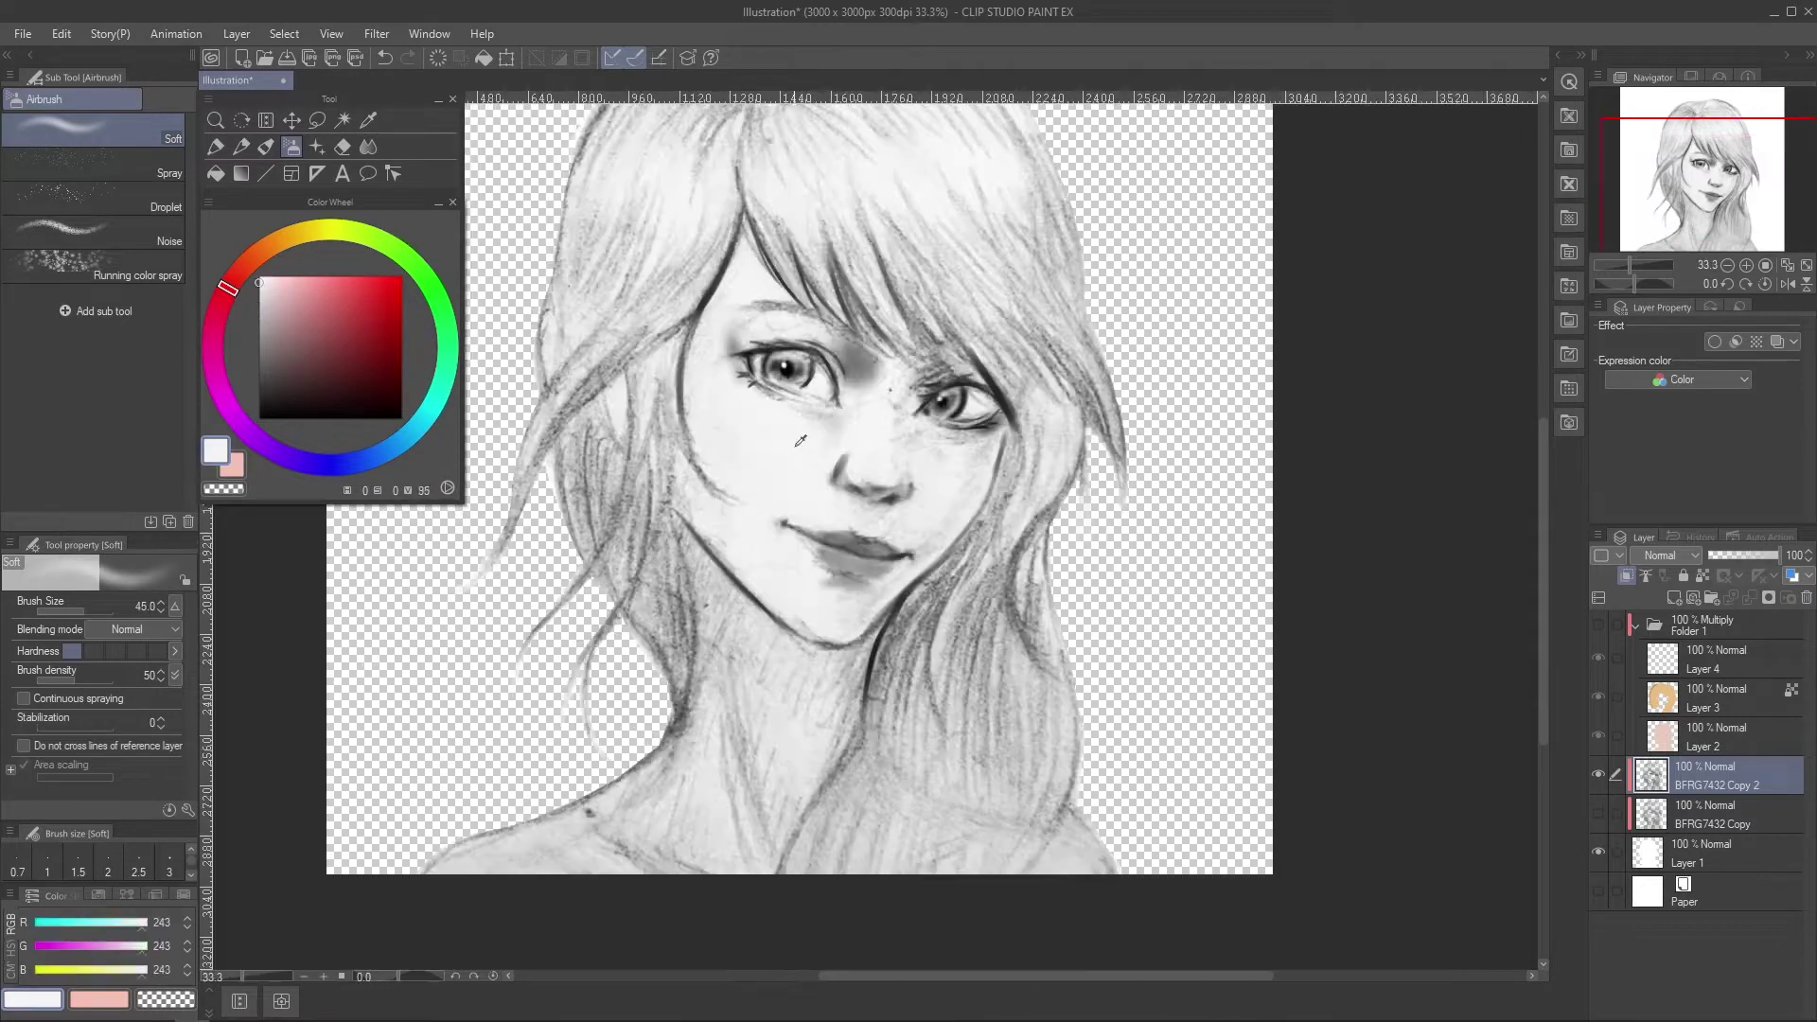
Shade the left eye's upper lid, the right cheek edge and the right eye's inner corner with sampled greys.
{"action": "left_click", "coordinate": [833, 345], "text": "alt"}
{"action": "left_click_drag", "start_coordinate": [852, 333], "coordinate": [767, 308]}
{"action": "left_click_drag", "start_coordinate": [1000, 435], "coordinate": [947, 525]}
{"action": "left_click", "coordinate": [932, 521], "text": "alt"}
{"action": "left_click", "coordinate": [863, 536], "text": "alt"}
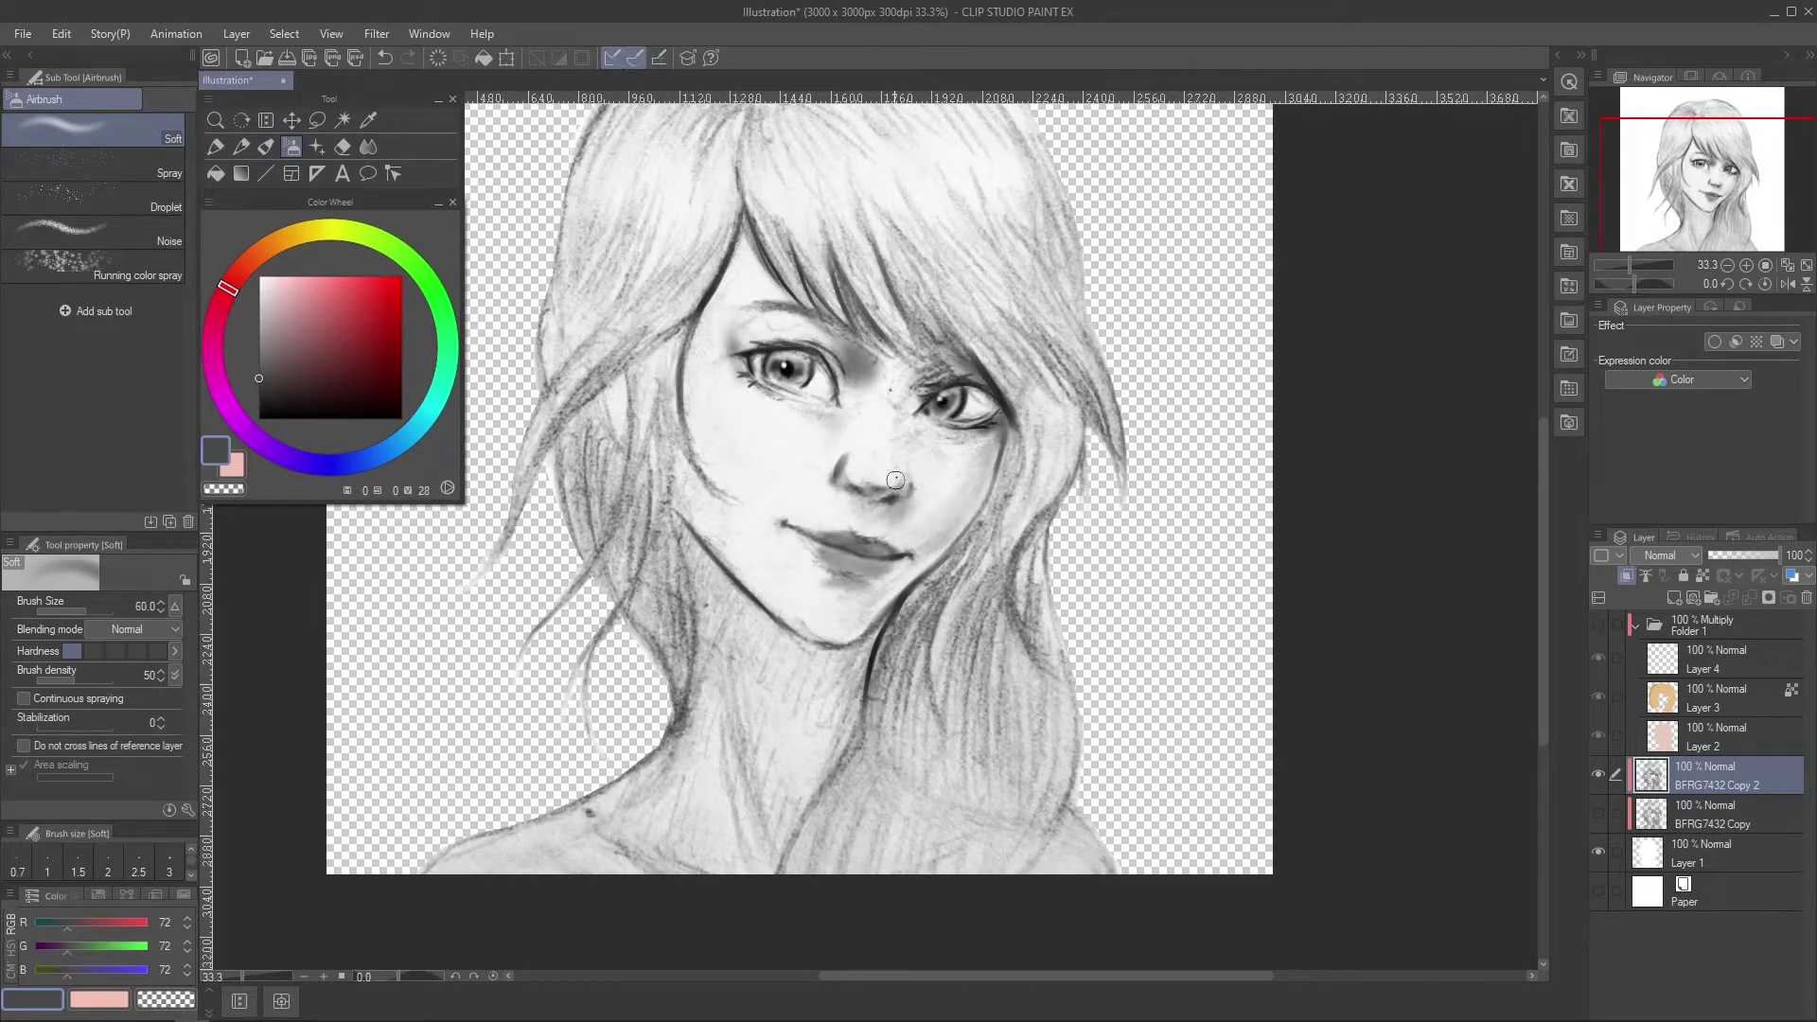
{"action": "left_click", "coordinate": [978, 433], "text": "alt"}
{"action": "left_click_drag", "start_coordinate": [946, 398], "coordinate": [908, 367]}
Shade the neck under the jaw with the Soft airbrush enlarged to size 150, using a sampled dark grey.
{"action": "scroll", "coordinate": [807, 213], "scroll_direction": "down", "scroll_amount": 1}
{"action": "key", "text": "bracketright"}
{"action": "key", "text": "bracketright"}
{"action": "key", "text": "bracketright"}
{"action": "key", "text": "bracketright"}
{"action": "left_click", "coordinate": [716, 451], "text": "alt"}
{"action": "left_click", "coordinate": [859, 535], "text": "alt"}
{"action": "scroll", "coordinate": [875, 532], "scroll_direction": "up", "scroll_amount": 1}
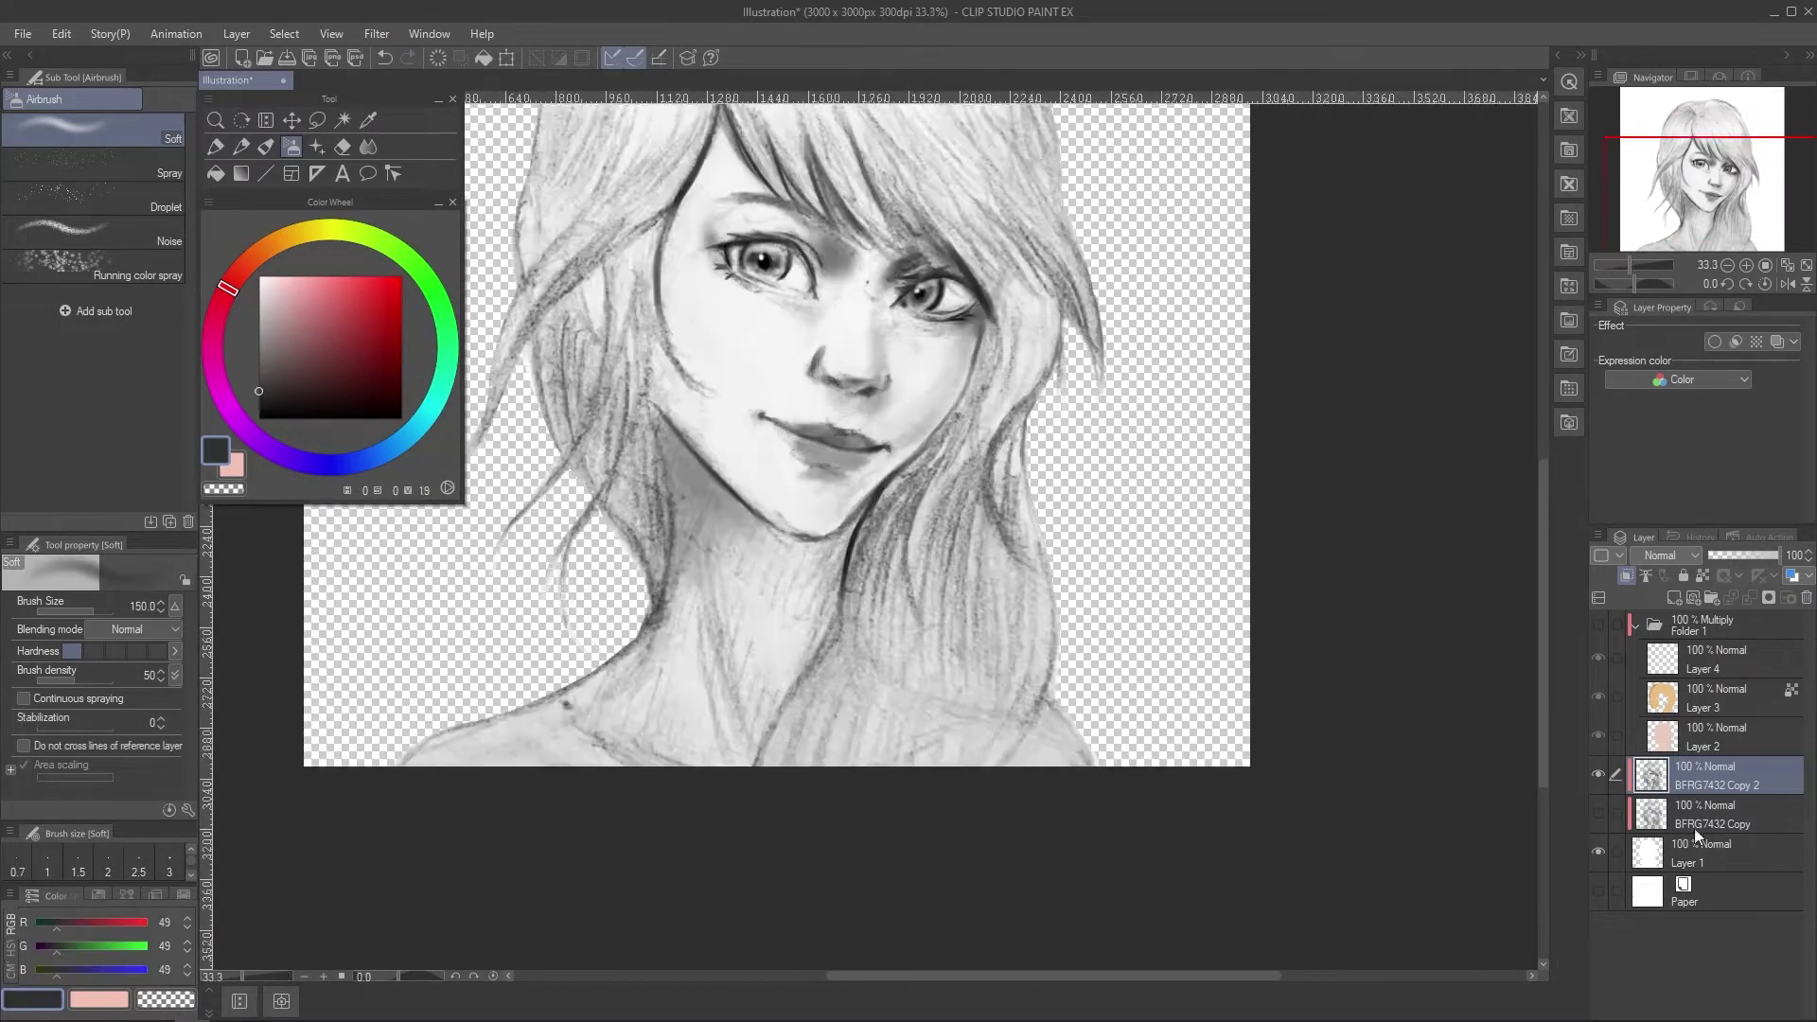
Add a clipped layer in Multiply mode above the repainted sketch and shade the neck on it in a sampled grey.
{"action": "left_click", "coordinate": [1673, 598]}
{"action": "left_click", "coordinate": [1666, 554]}
{"action": "left_click", "coordinate": [1663, 83]}
{"action": "left_click", "coordinate": [776, 521], "text": "alt"}
{"action": "key", "text": "bracketright"}
{"action": "key", "text": "bracketright"}
{"action": "mouse_move", "coordinate": [771, 511]}
{"action": "left_mouse_down"}
{"action": "mouse_move", "coordinate": [694, 455]}
{"action": "mouse_move", "coordinate": [733, 563]}
{"action": "left_mouse_up"}
Shade the neck edge and the hair beside the face on the Multiply layer with black Soft airbrush.
{"action": "left_click", "coordinate": [259, 418]}
{"action": "left_click_drag", "start_coordinate": [804, 587], "coordinate": [954, 328]}
{"action": "scroll", "coordinate": [970, 328], "scroll_direction": "down", "scroll_amount": 1}
{"action": "left_click_drag", "start_coordinate": [795, 180], "coordinate": [702, 314]}
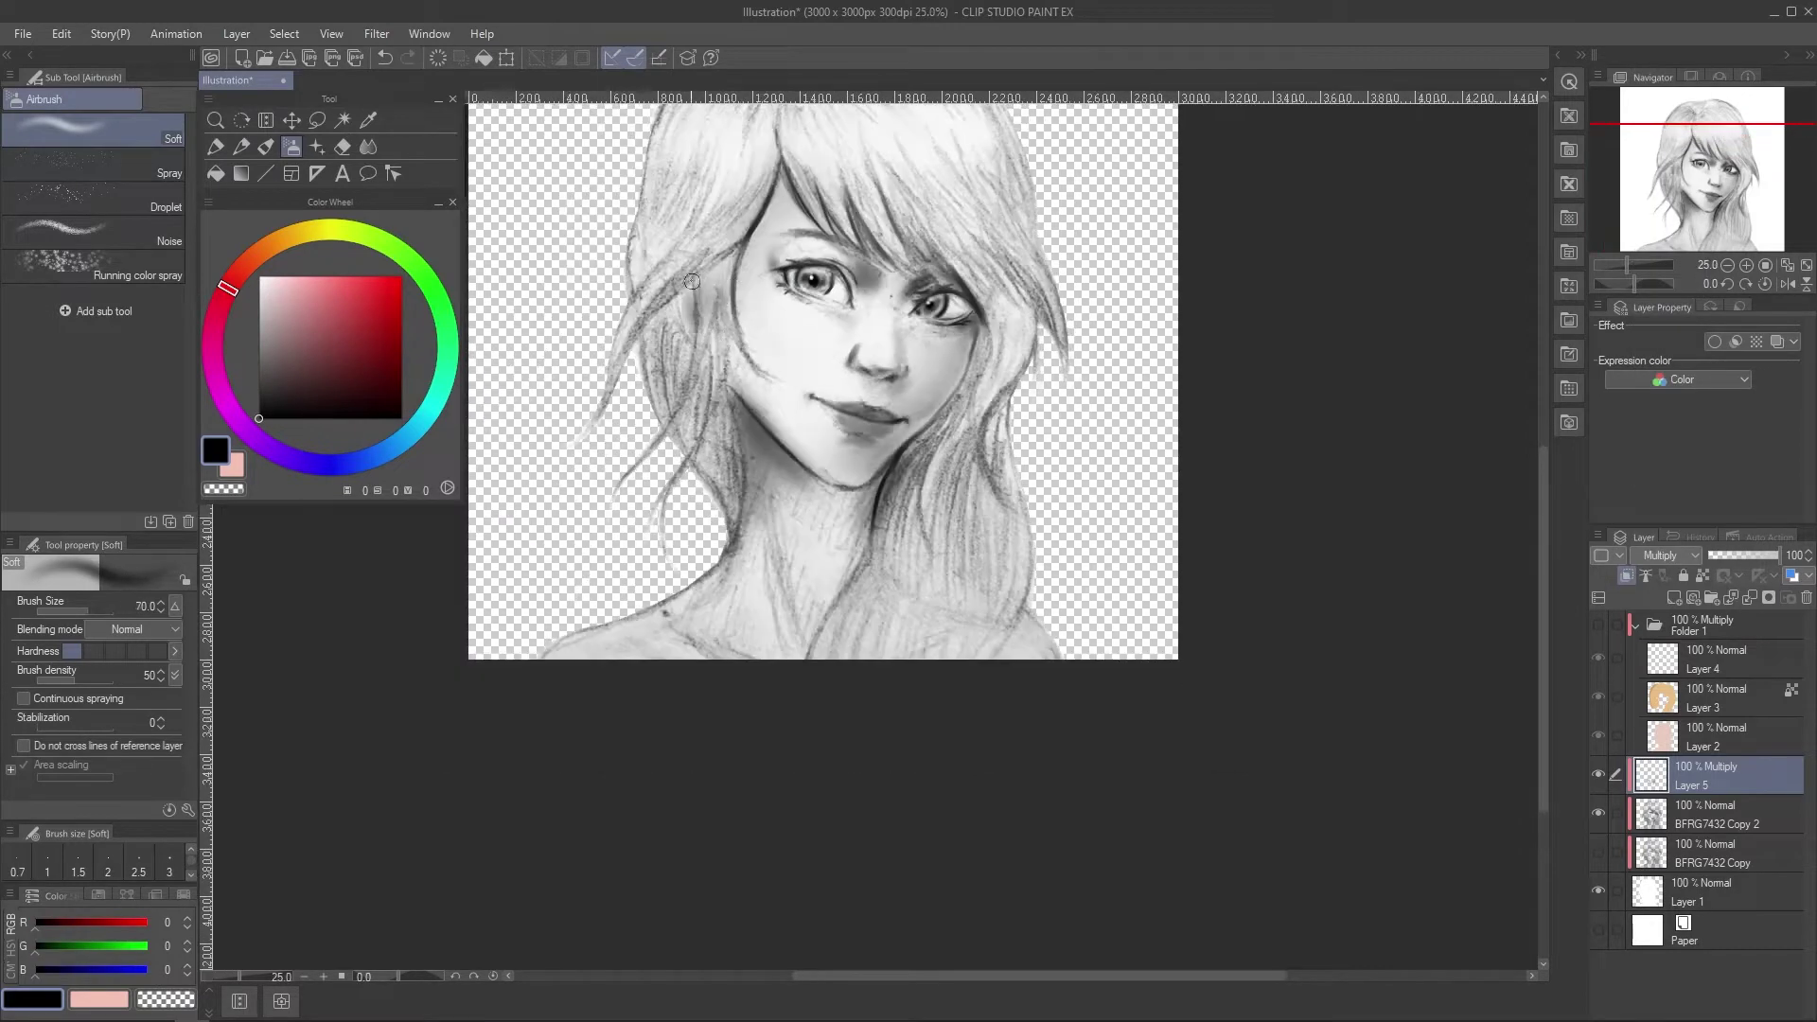
Deepen the shading of the lower hair with a larger black Soft airbrush and undo the last stroke.
{"action": "scroll", "coordinate": [743, 325], "scroll_direction": "down", "scroll_amount": 2}
{"action": "key", "text": "bracketright"}
{"action": "key", "text": "bracketright"}
{"action": "key", "text": "bracketright"}
{"action": "key", "text": "bracketright"}
{"action": "key", "text": "bracketright"}
{"action": "mouse_move", "coordinate": [856, 284]}
{"action": "left_mouse_down"}
{"action": "mouse_move", "coordinate": [802, 502]}
{"action": "mouse_move", "coordinate": [858, 353]}
{"action": "left_mouse_up"}
{"action": "key", "text": "ctrl+z"}
On BFRG7432 Copy 2, smooth the pencil texture on the neck with light grey (RGB 218, 218, 218) Soft airbrush at size 100.
{"action": "scroll", "coordinate": [833, 242], "scroll_direction": "up", "scroll_amount": 2}
{"action": "left_click", "coordinate": [1656, 812]}
{"action": "left_click", "coordinate": [695, 577], "text": "alt"}
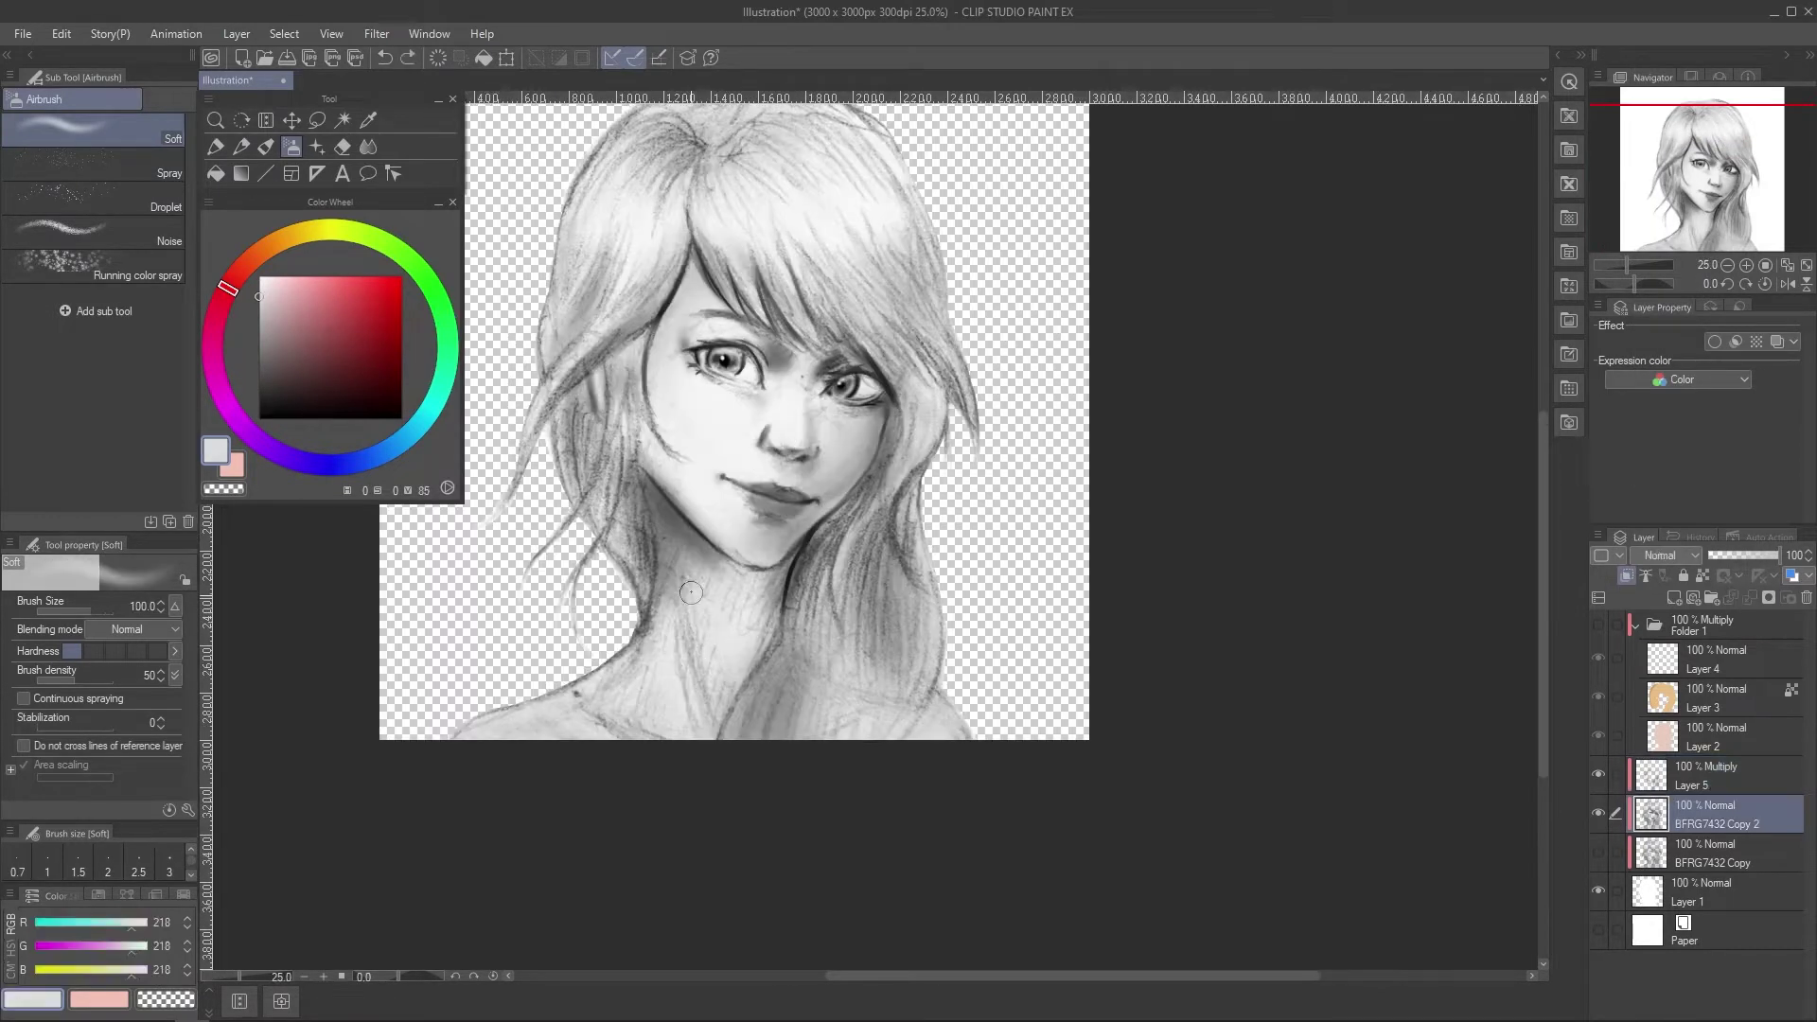
{"action": "left_click_drag", "start_coordinate": [686, 577], "coordinate": [667, 653]}
Brighten the neck and left shoulder with the white Soft airbrush at size 125.
{"action": "left_click", "coordinate": [685, 388], "text": "alt"}
{"action": "key", "text": "bracketleft"}
{"action": "key", "text": "bracketleft"}
{"action": "key", "text": "bracketleft"}
{"action": "key", "text": "bracketleft"}
{"action": "key", "text": "bracketleft"}
{"action": "key", "text": "bracketleft"}
{"action": "key", "text": "bracketright"}
{"action": "key", "text": "bracketright"}
{"action": "key", "text": "bracketright"}
{"action": "key", "text": "bracketright"}
{"action": "key", "text": "bracketright"}
{"action": "mouse_move", "coordinate": [688, 541]}
{"action": "left_mouse_down"}
{"action": "mouse_move", "coordinate": [629, 686]}
{"action": "mouse_move", "coordinate": [554, 714]}
{"action": "left_mouse_up"}
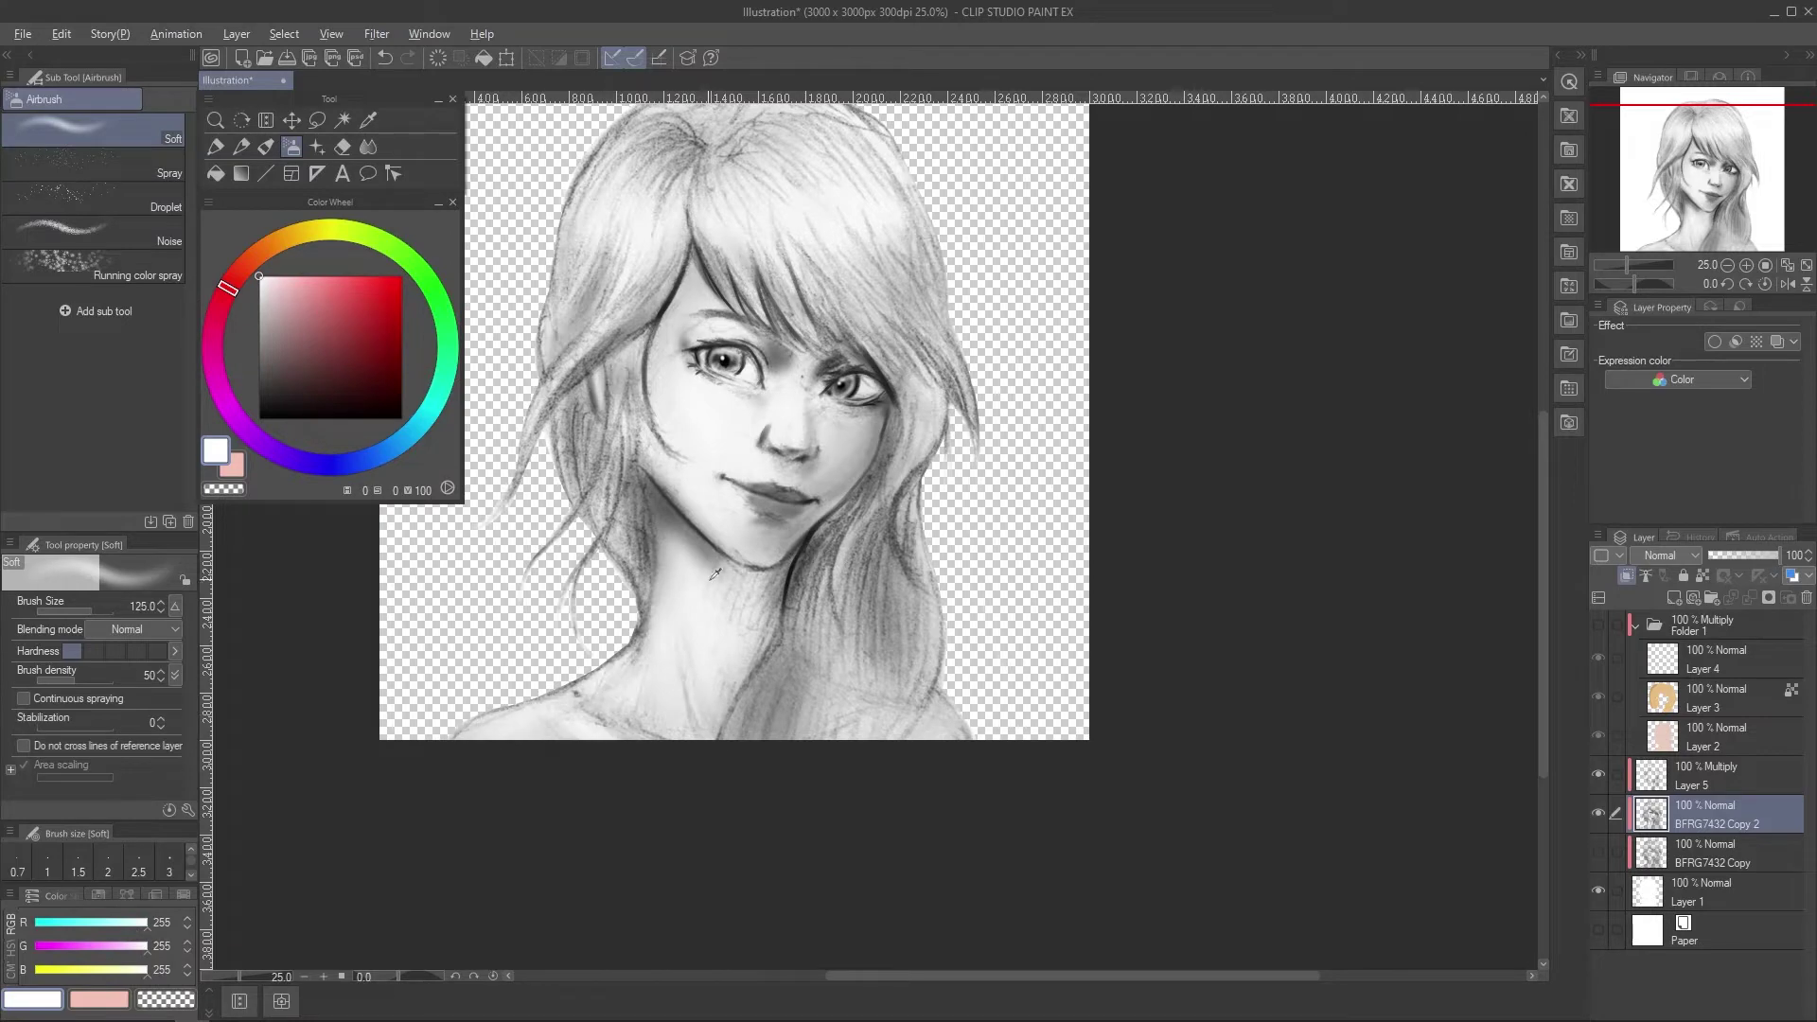
Erase excess shading beside the jaw and neck on Layer 5, and touch up its right side with the Soft airbrush.
{"action": "left_click", "coordinate": [1704, 775]}
{"action": "key", "text": "e"}
{"action": "left_click_drag", "start_coordinate": [662, 521], "coordinate": [695, 568]}
{"action": "key", "text": "b"}
{"action": "left_click_drag", "start_coordinate": [1044, 536], "coordinate": [1090, 668]}
Merge Layer 5 with BFRG7432 Copy 2 into a single layer.
{"action": "left_click", "coordinate": [1708, 812], "text": "shift"}
{"action": "right_click", "coordinate": [1708, 797]}
{"action": "left_click", "coordinate": [1680, 697]}
Touch up the lips with a small light grey Soft airbrush and retouch the hair at the right in a sampled tone.
{"action": "scroll", "coordinate": [812, 735], "scroll_direction": "up", "scroll_amount": 1}
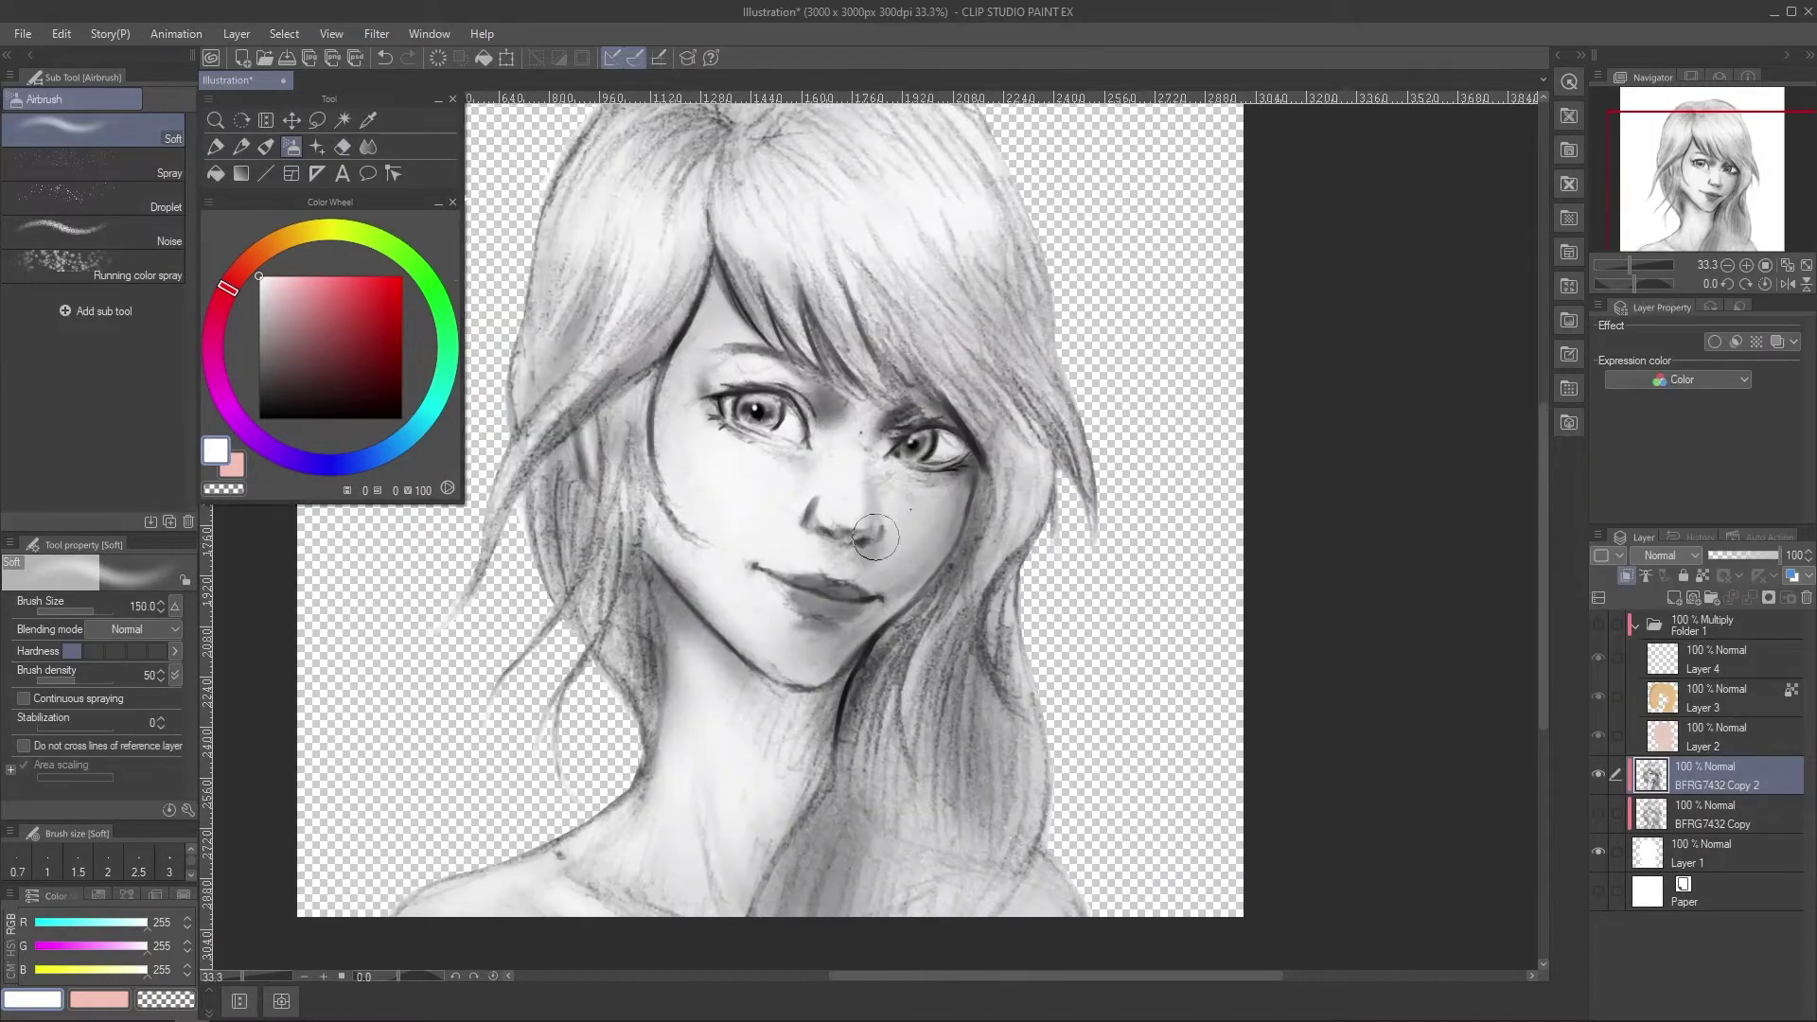
{"action": "left_click", "coordinate": [835, 484], "text": "alt"}
{"action": "key", "text": "bracketleft"}
{"action": "key", "text": "bracketleft"}
{"action": "scroll", "coordinate": [830, 584], "scroll_direction": "up", "scroll_amount": 1}
{"action": "key", "text": "bracketleft"}
{"action": "key", "text": "bracketleft"}
{"action": "key", "text": "bracketleft"}
{"action": "key", "text": "bracketleft"}
{"action": "key", "text": "bracketleft"}
{"action": "key", "text": "bracketleft"}
{"action": "key", "text": "bracketleft"}
{"action": "key", "text": "bracketleft"}
{"action": "left_click_drag", "start_coordinate": [776, 620], "coordinate": [832, 620]}
{"action": "scroll", "coordinate": [830, 584], "scroll_direction": "down", "scroll_amount": 1}
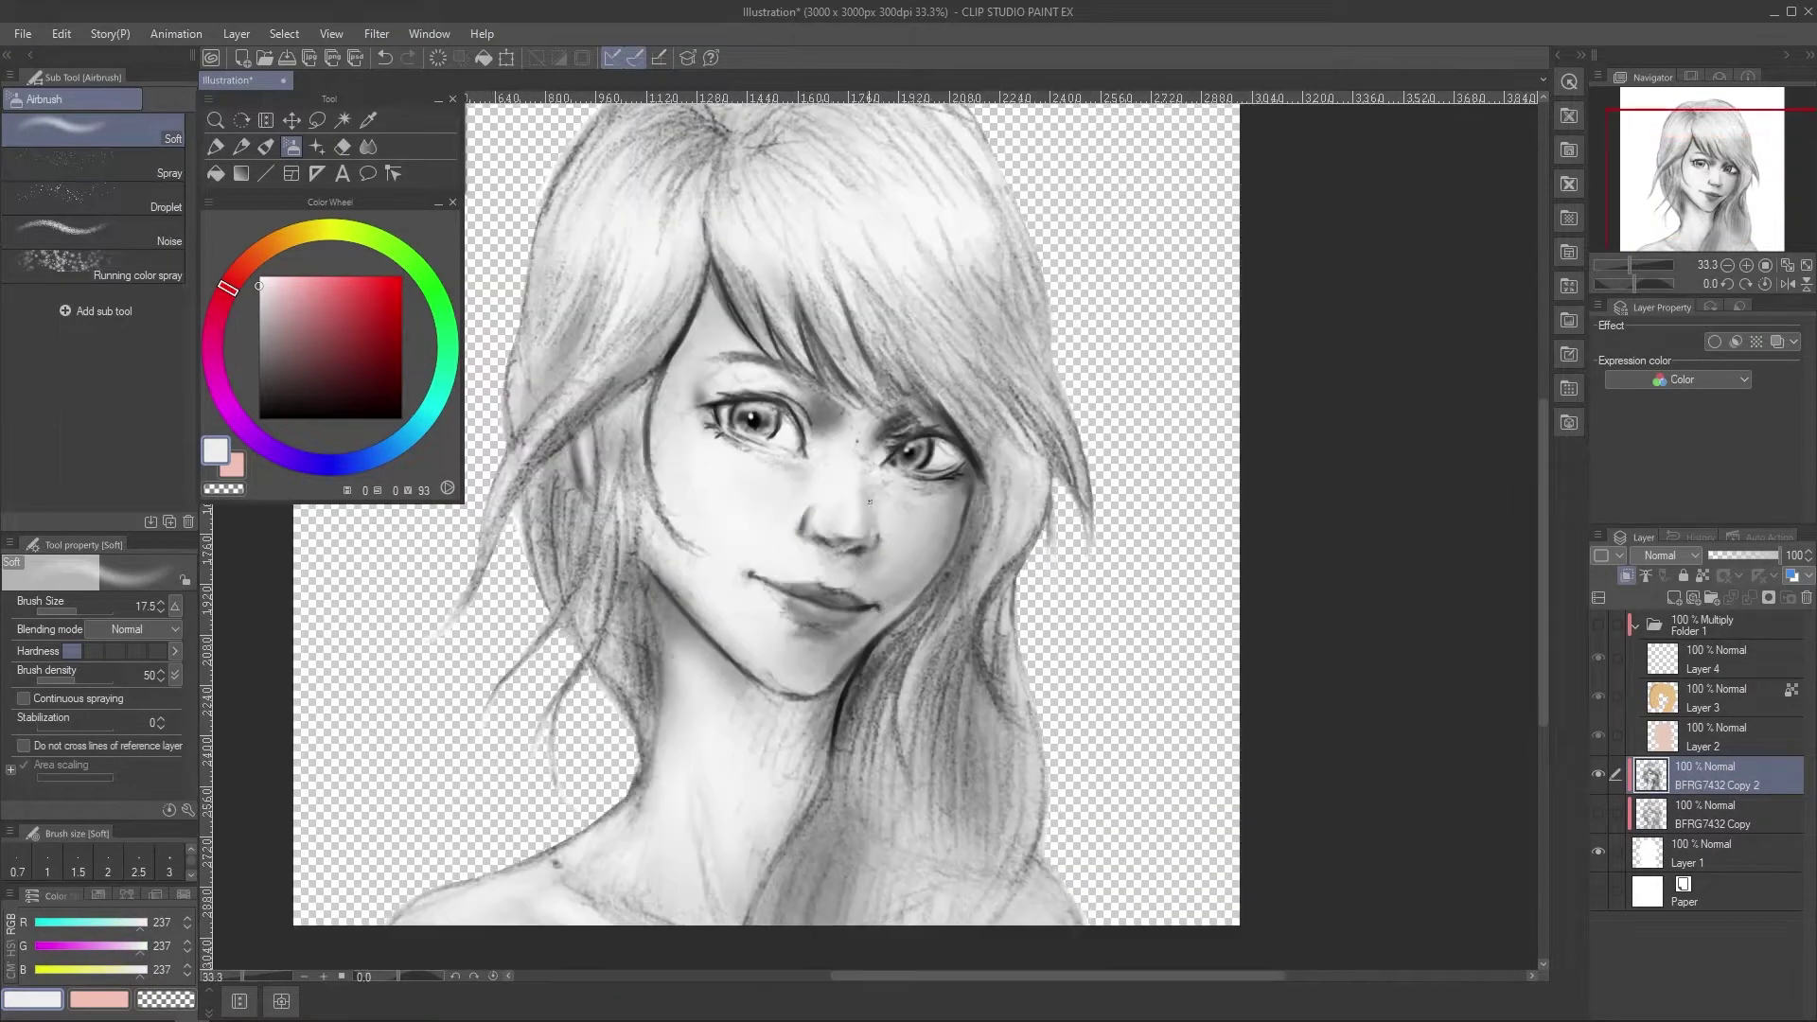
{"action": "left_click", "coordinate": [979, 464], "text": "alt"}
{"action": "mouse_move", "coordinate": [1025, 570]}
{"action": "left_mouse_down"}
{"action": "mouse_move", "coordinate": [1023, 611]}
{"action": "mouse_move", "coordinate": [1046, 573]}
{"action": "left_mouse_up"}
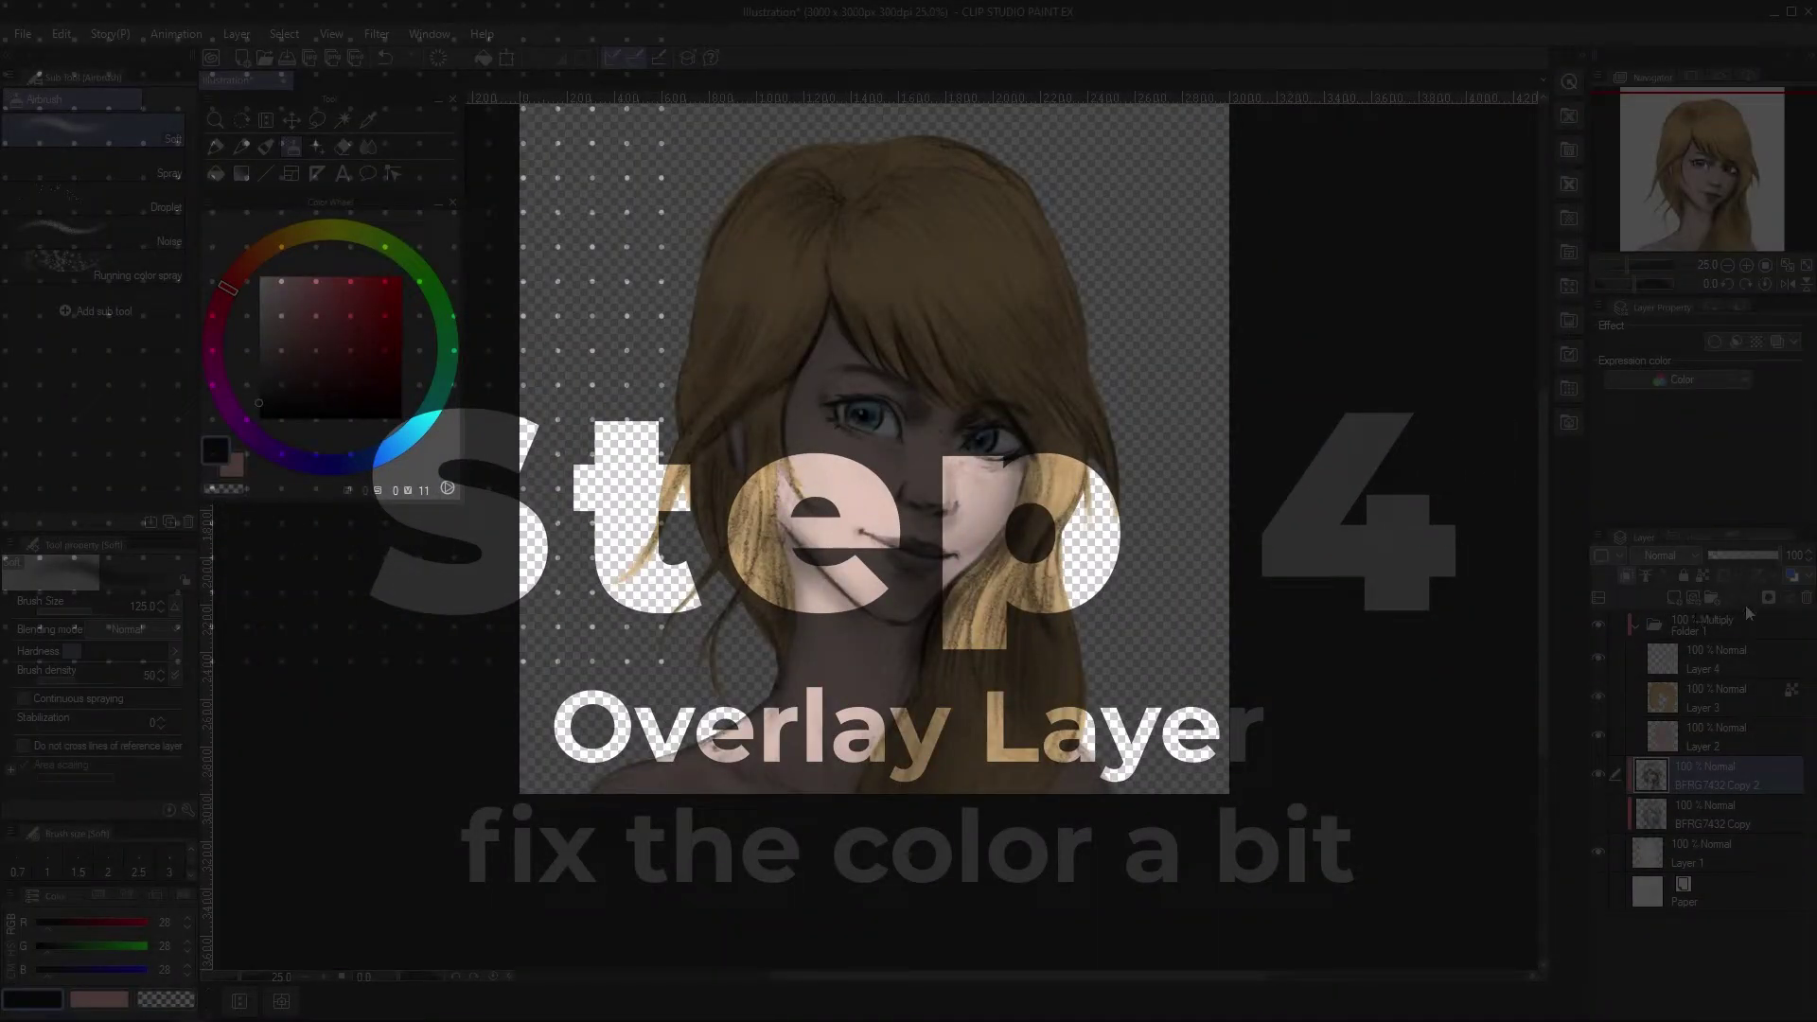
Add a new layer above the Multiply folder and set its blending mode to Overlay.
{"action": "left_click", "coordinate": [1740, 637]}
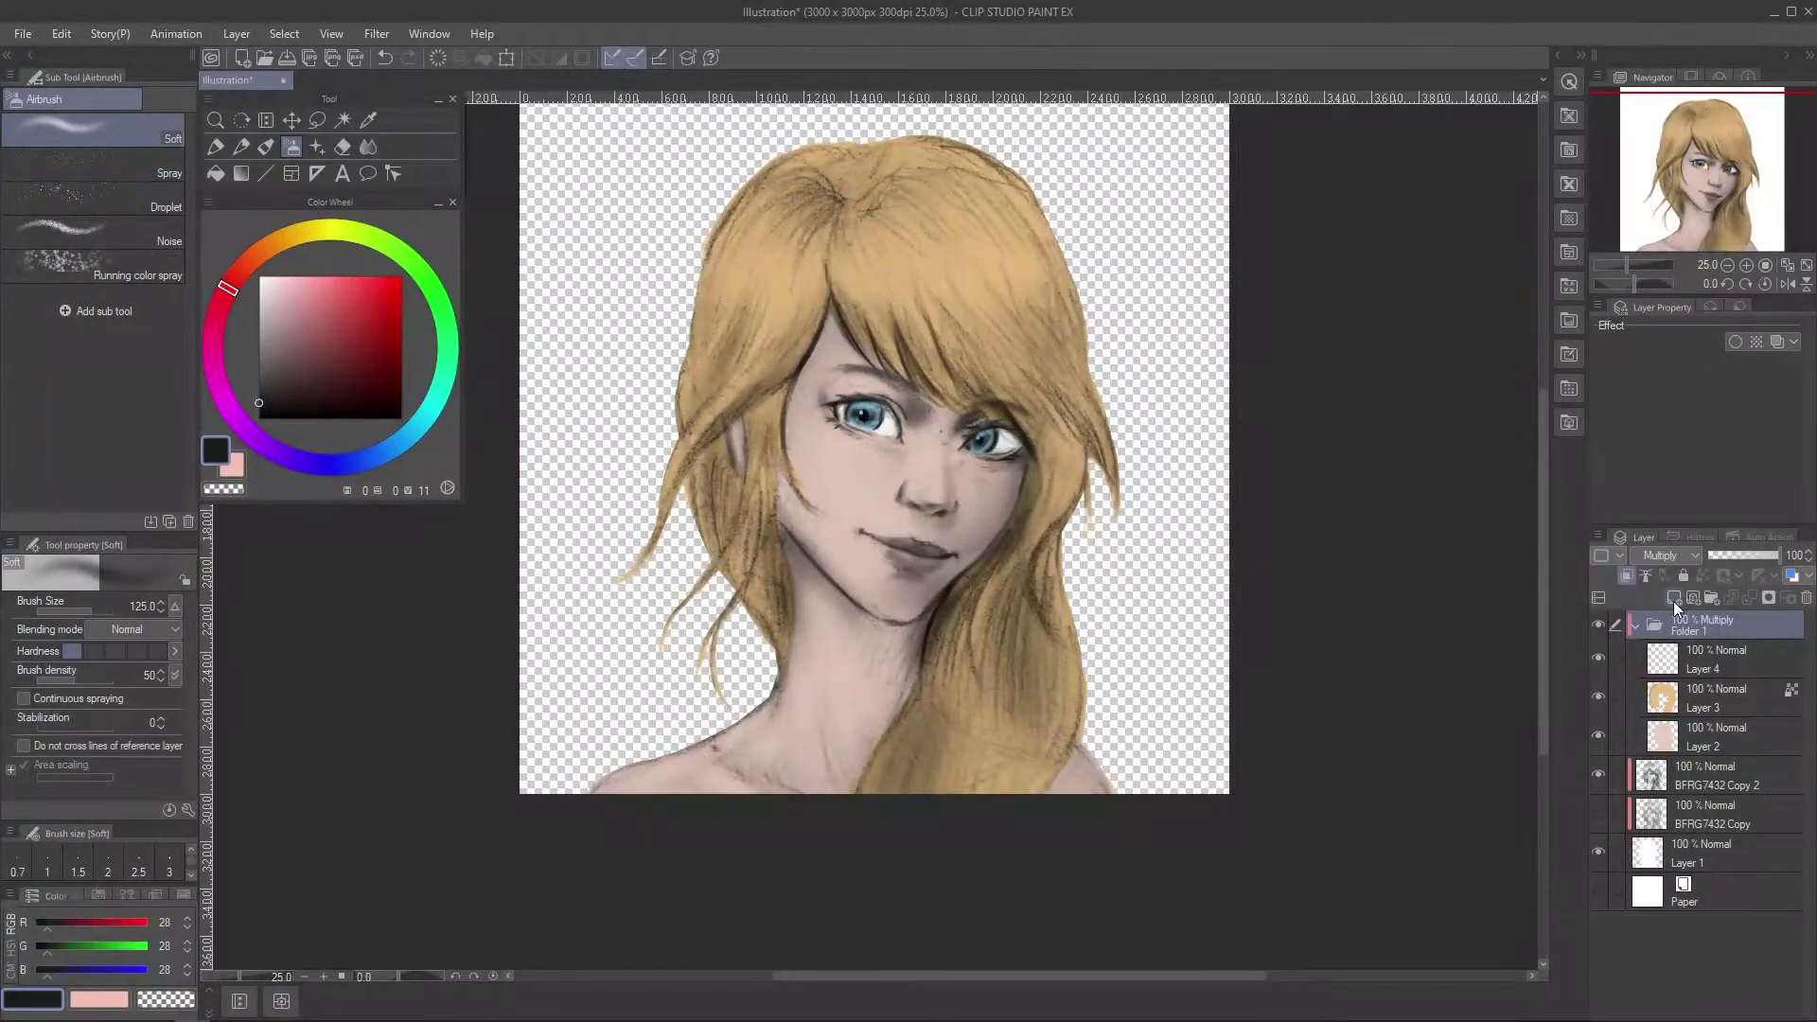
{"action": "left_click", "coordinate": [1674, 598]}
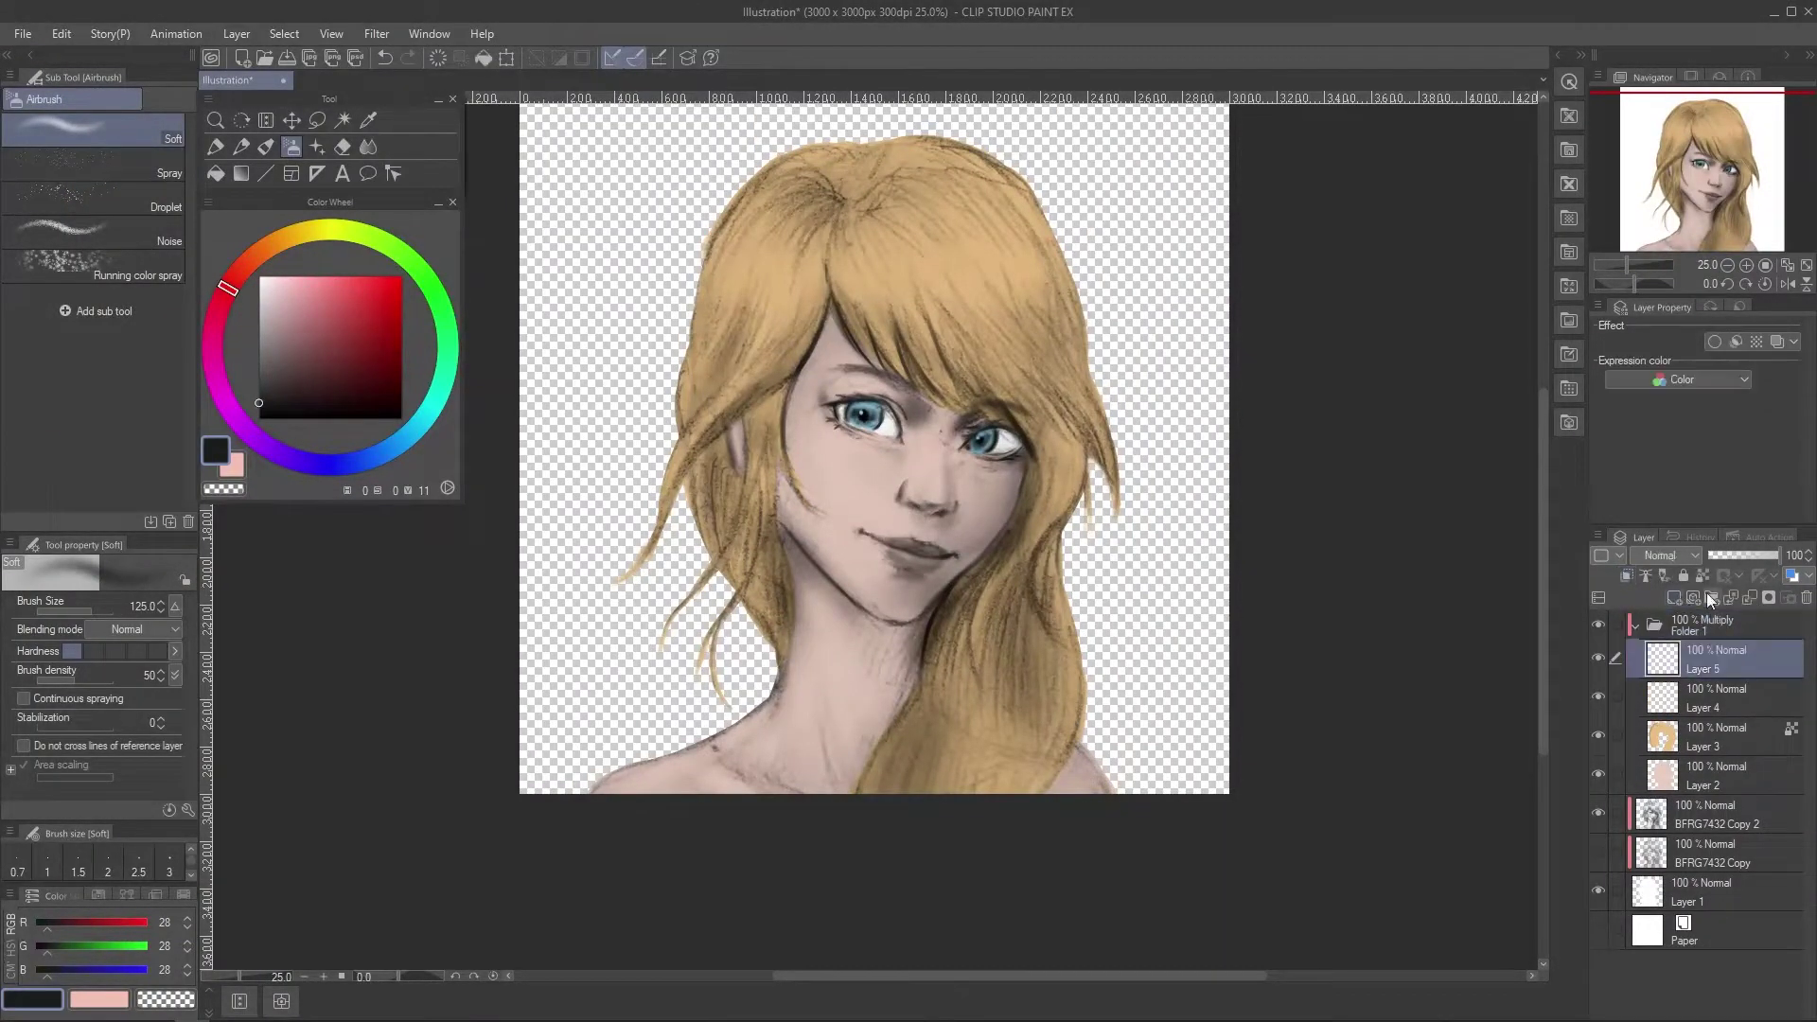
{"action": "left_click_drag", "start_coordinate": [1718, 615], "coordinate": [1729, 612]}
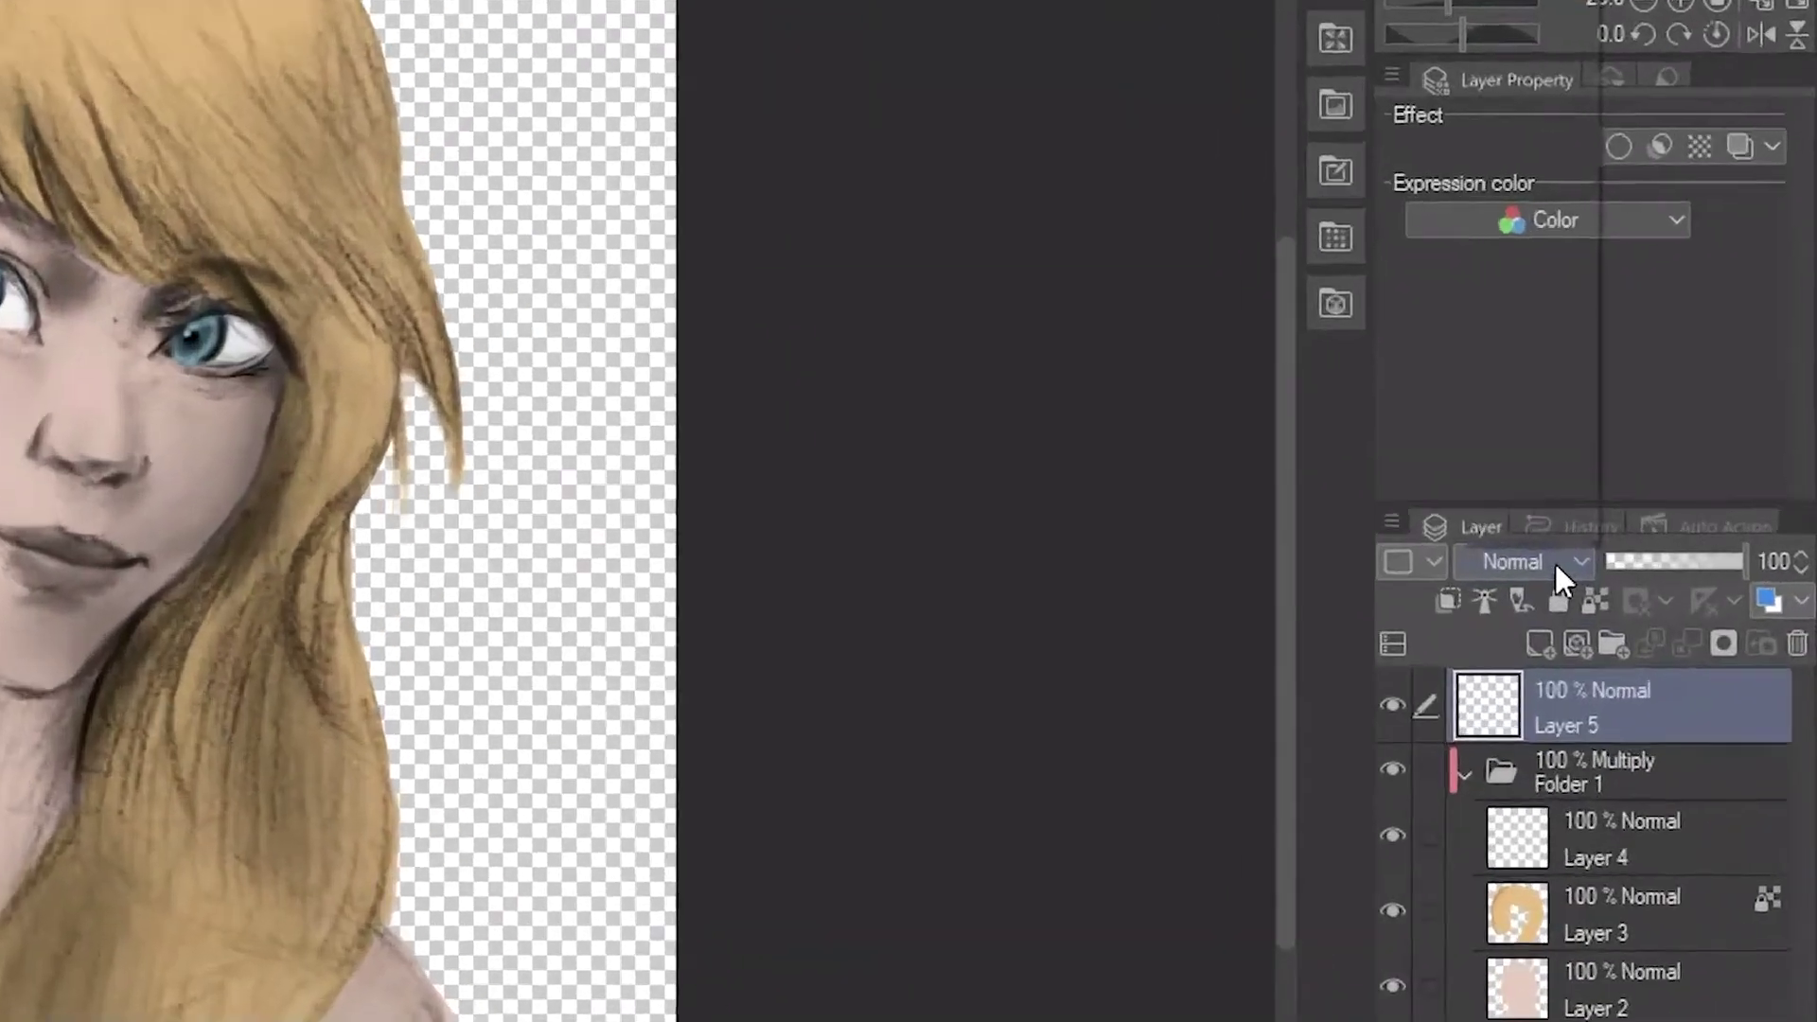
{"action": "left_click", "coordinate": [1677, 557]}
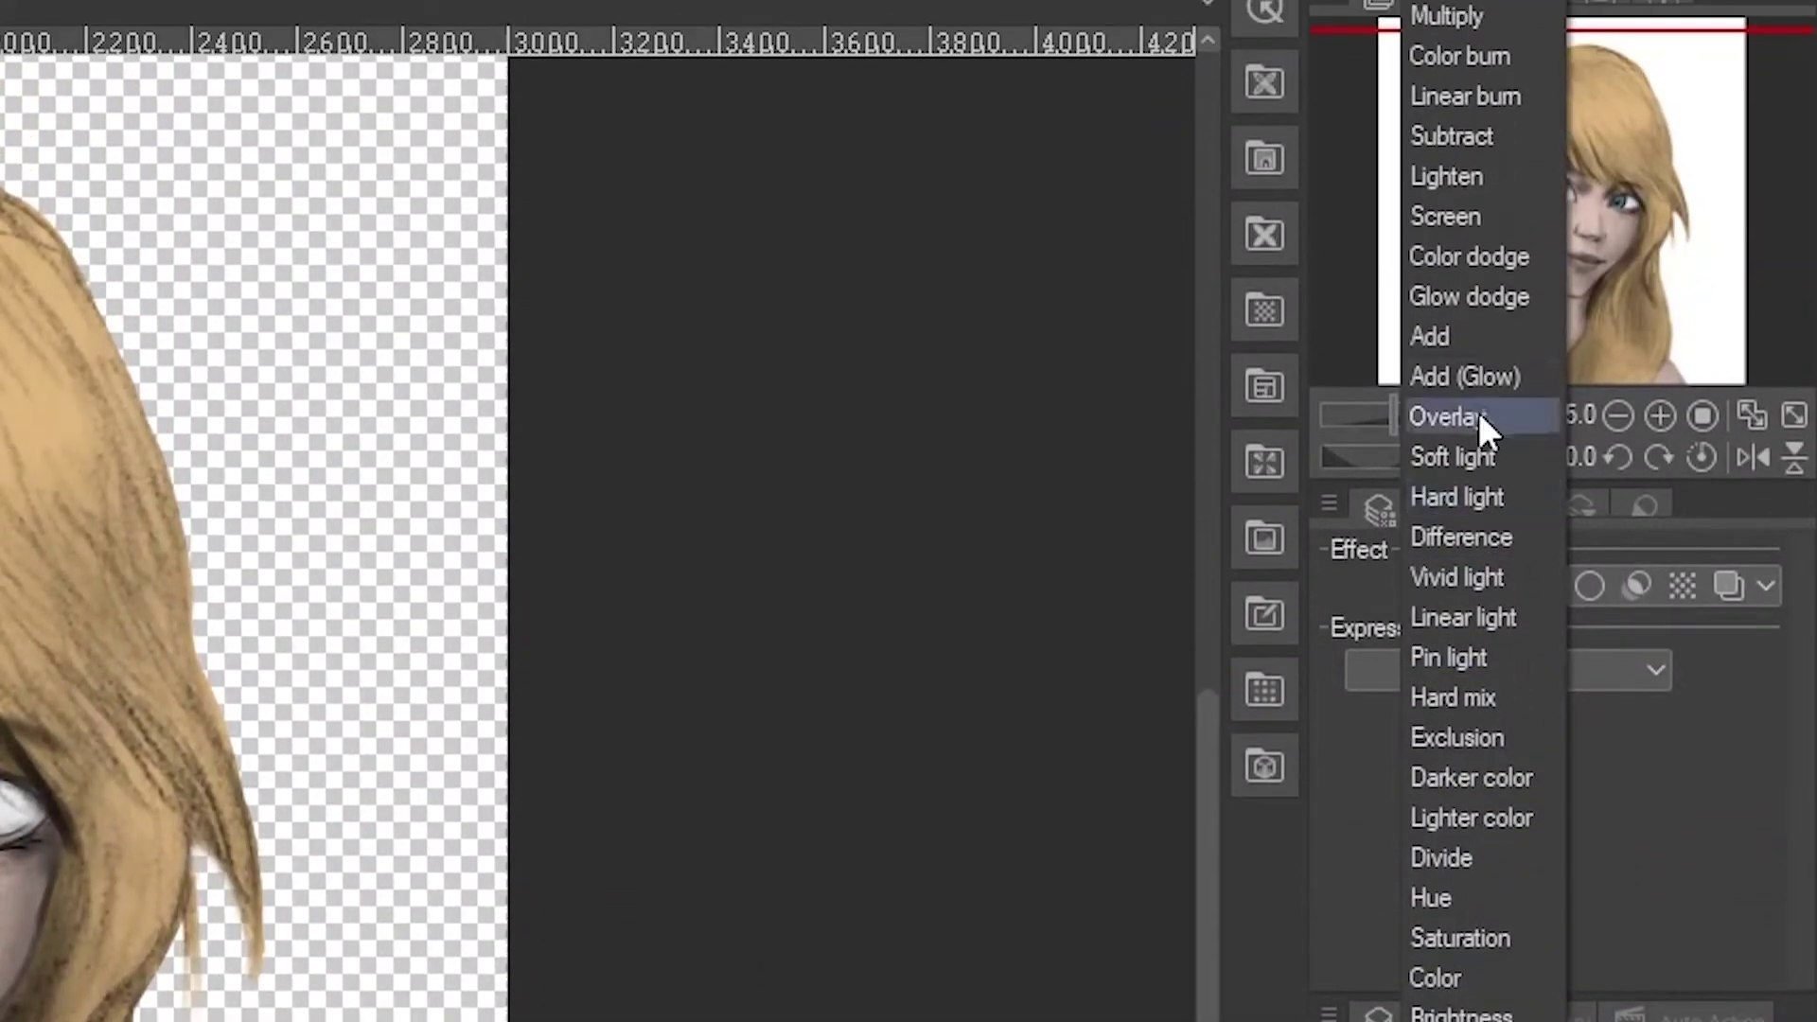
{"action": "left_click", "coordinate": [1475, 416]}
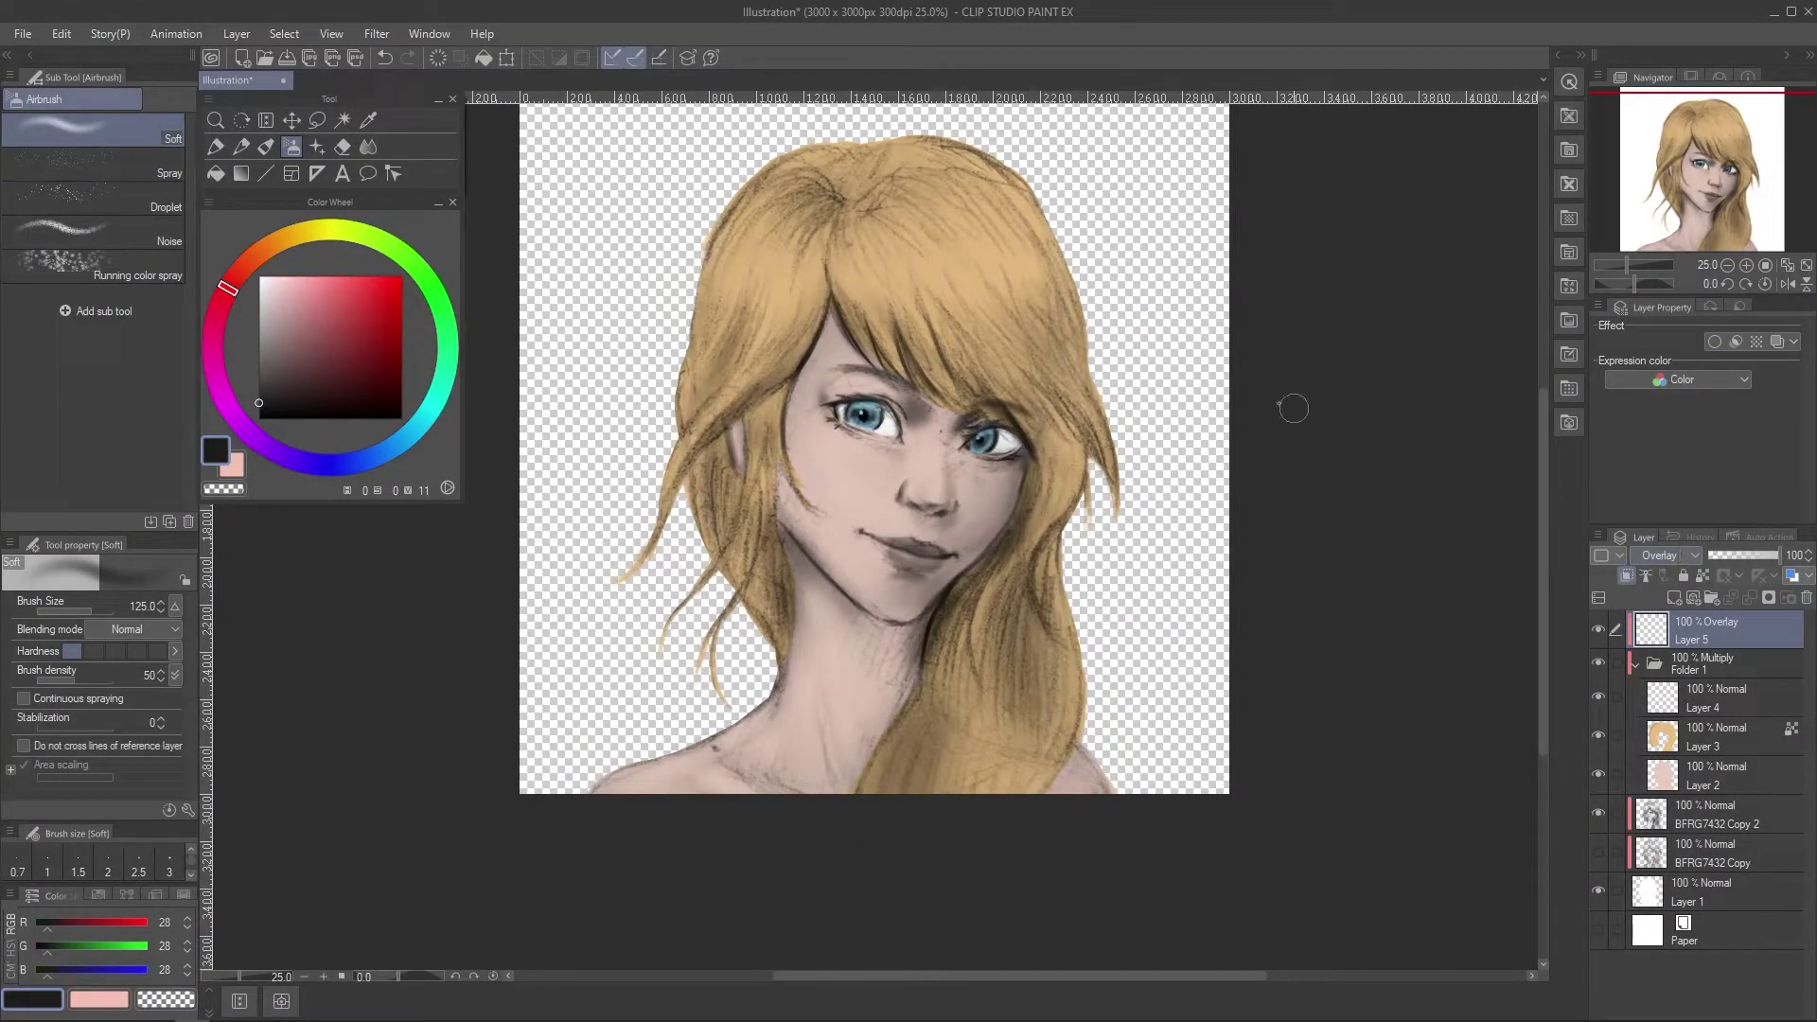
Fill the figure on the Overlay layer with dusty pink (RGB 184, 157, 157) using the Refer other layers fill.
{"action": "left_click", "coordinate": [216, 174]}
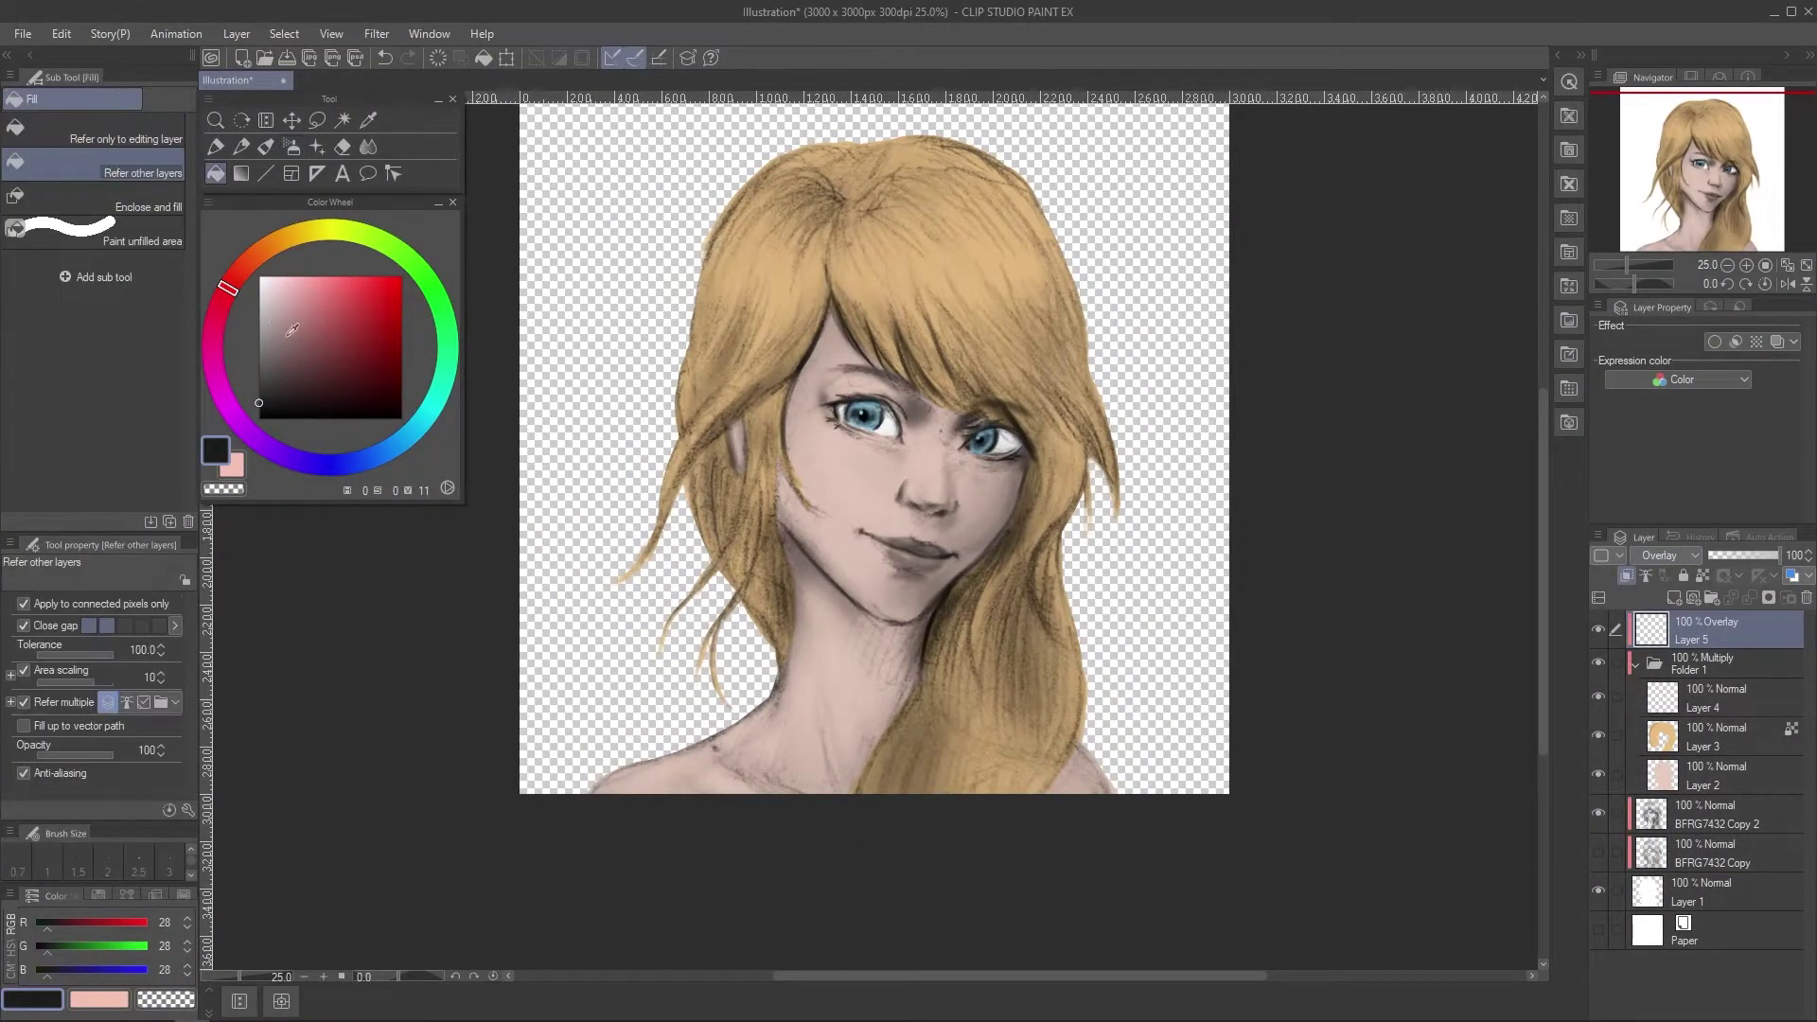
{"action": "left_click_drag", "start_coordinate": [278, 328], "coordinate": [283, 305]}
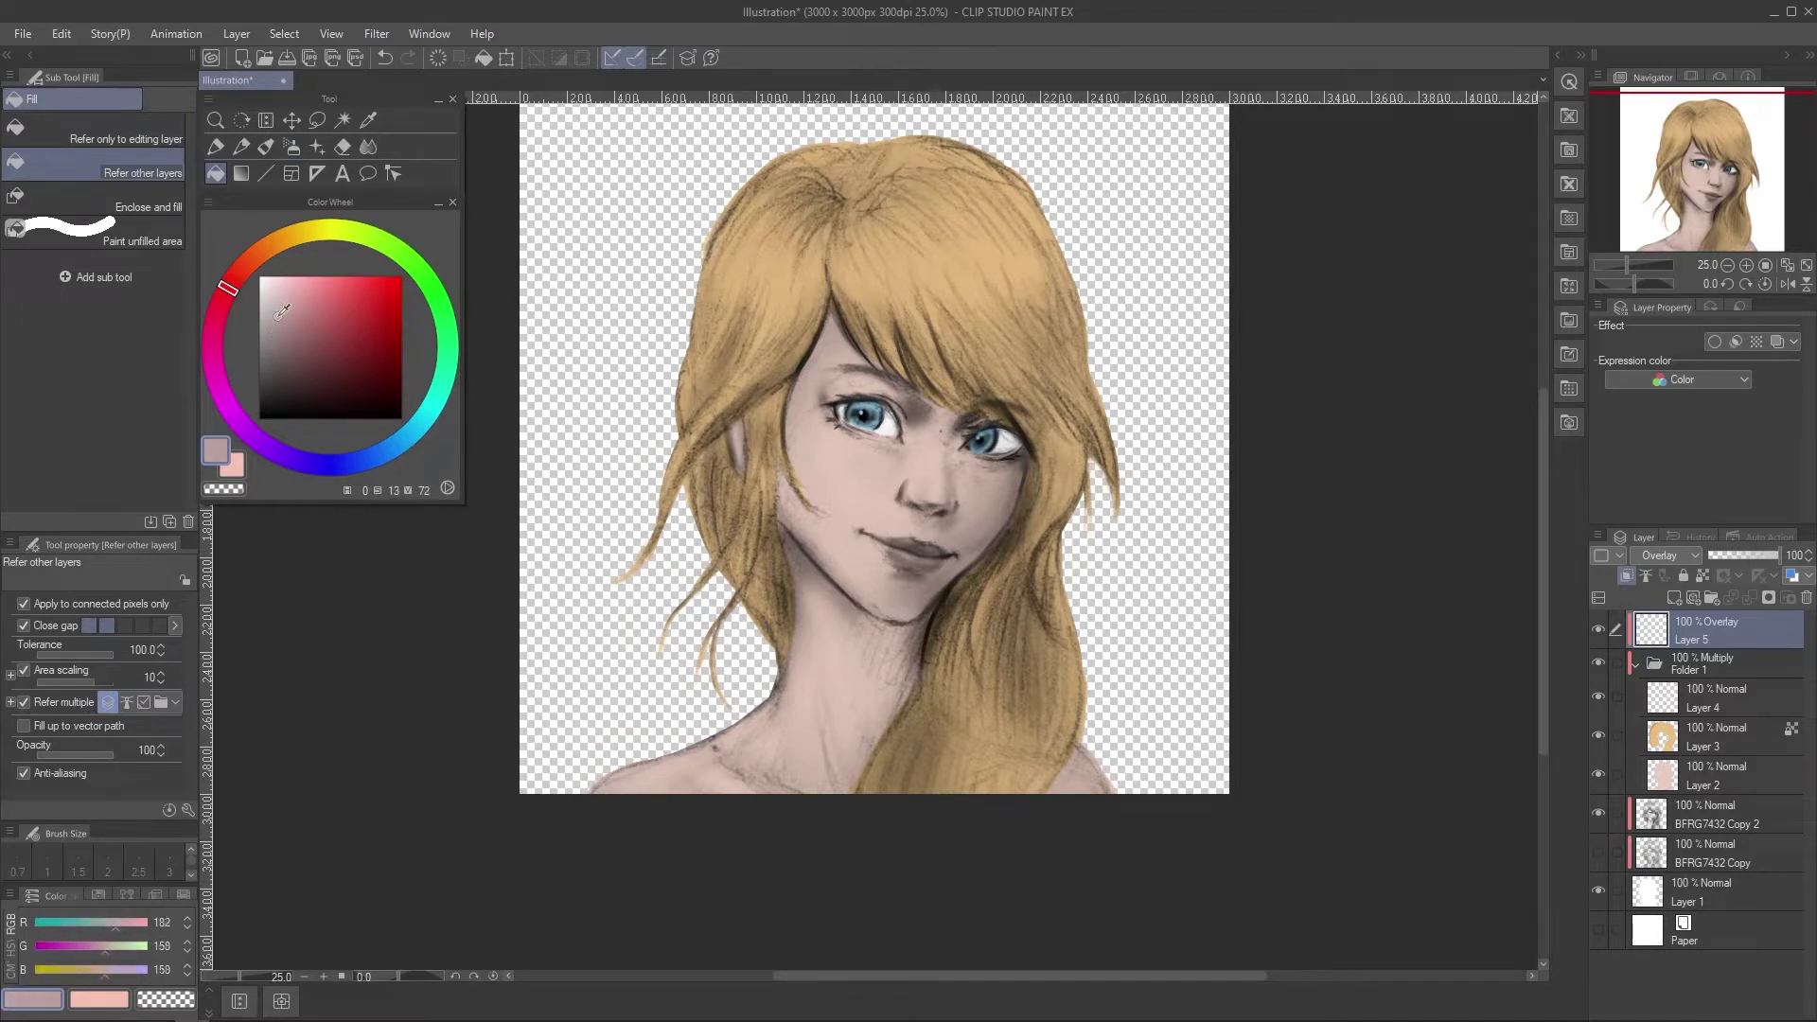
{"action": "left_click", "coordinate": [858, 352]}
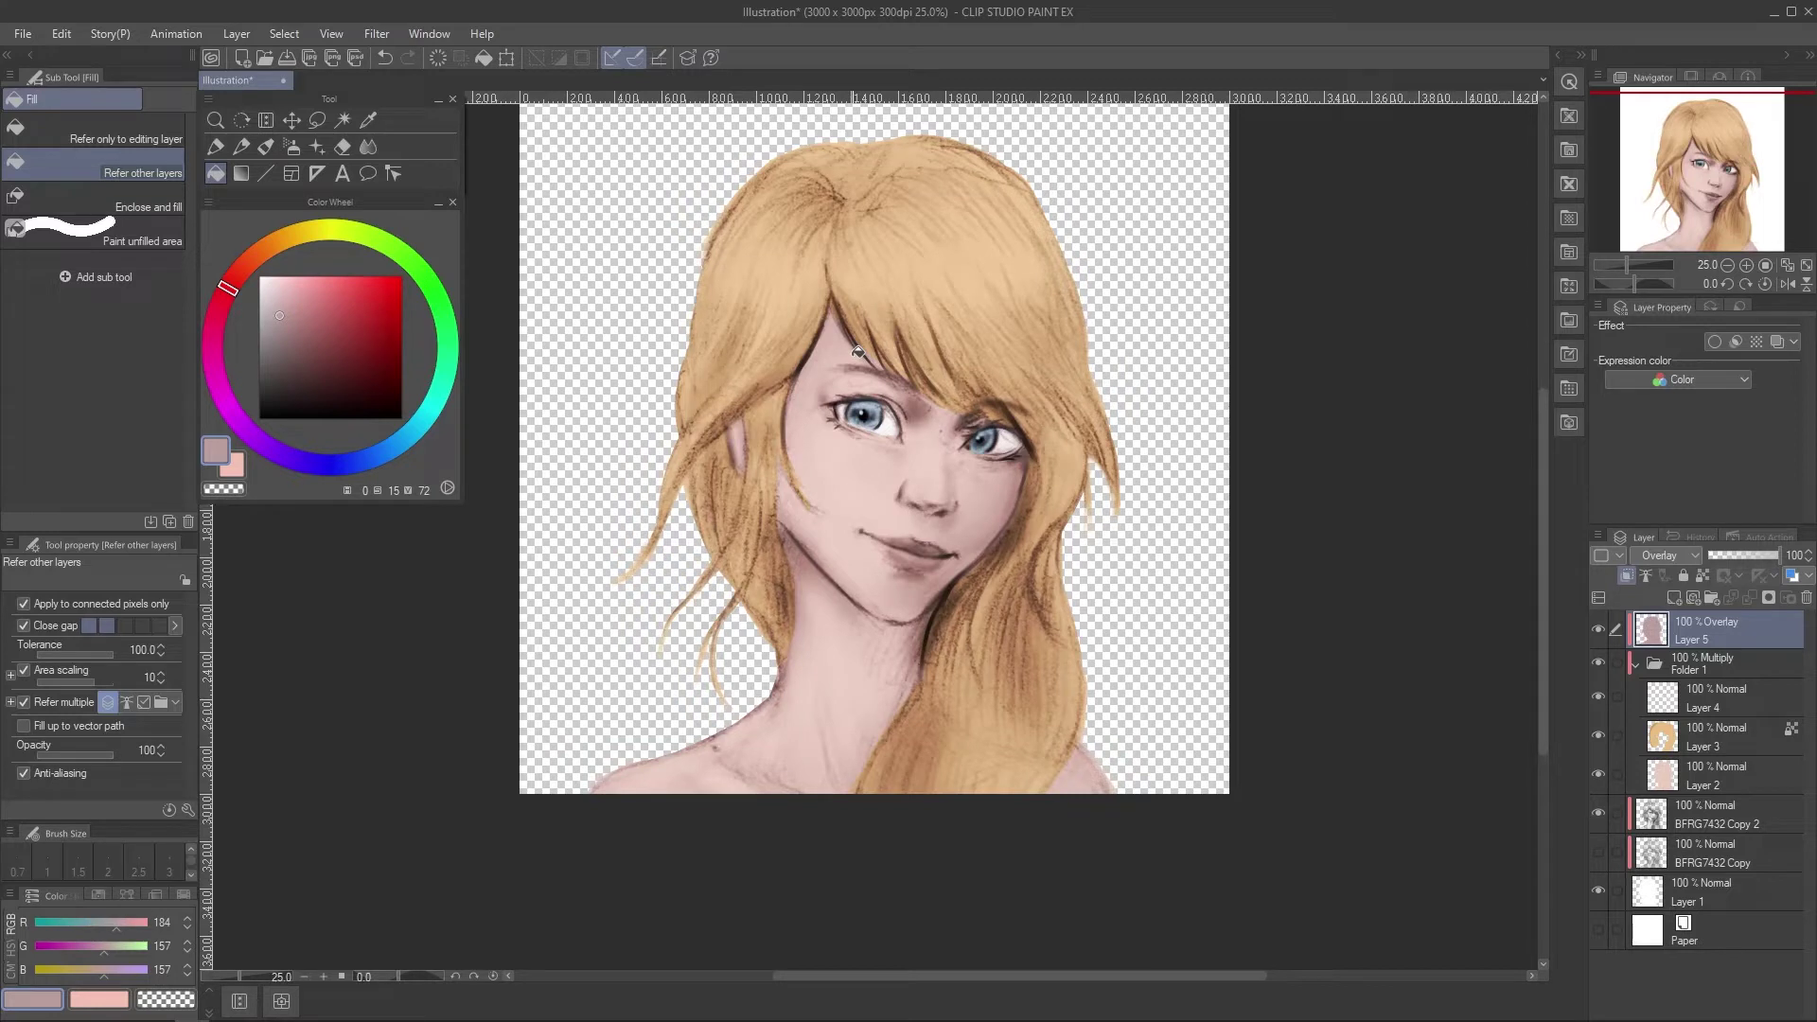
Darken the Overlay layer with Hue/Saturation/Luminosity, setting luminosity to -8 and leaving hue and saturation at 0.
{"action": "key", "text": "ctrl+u"}
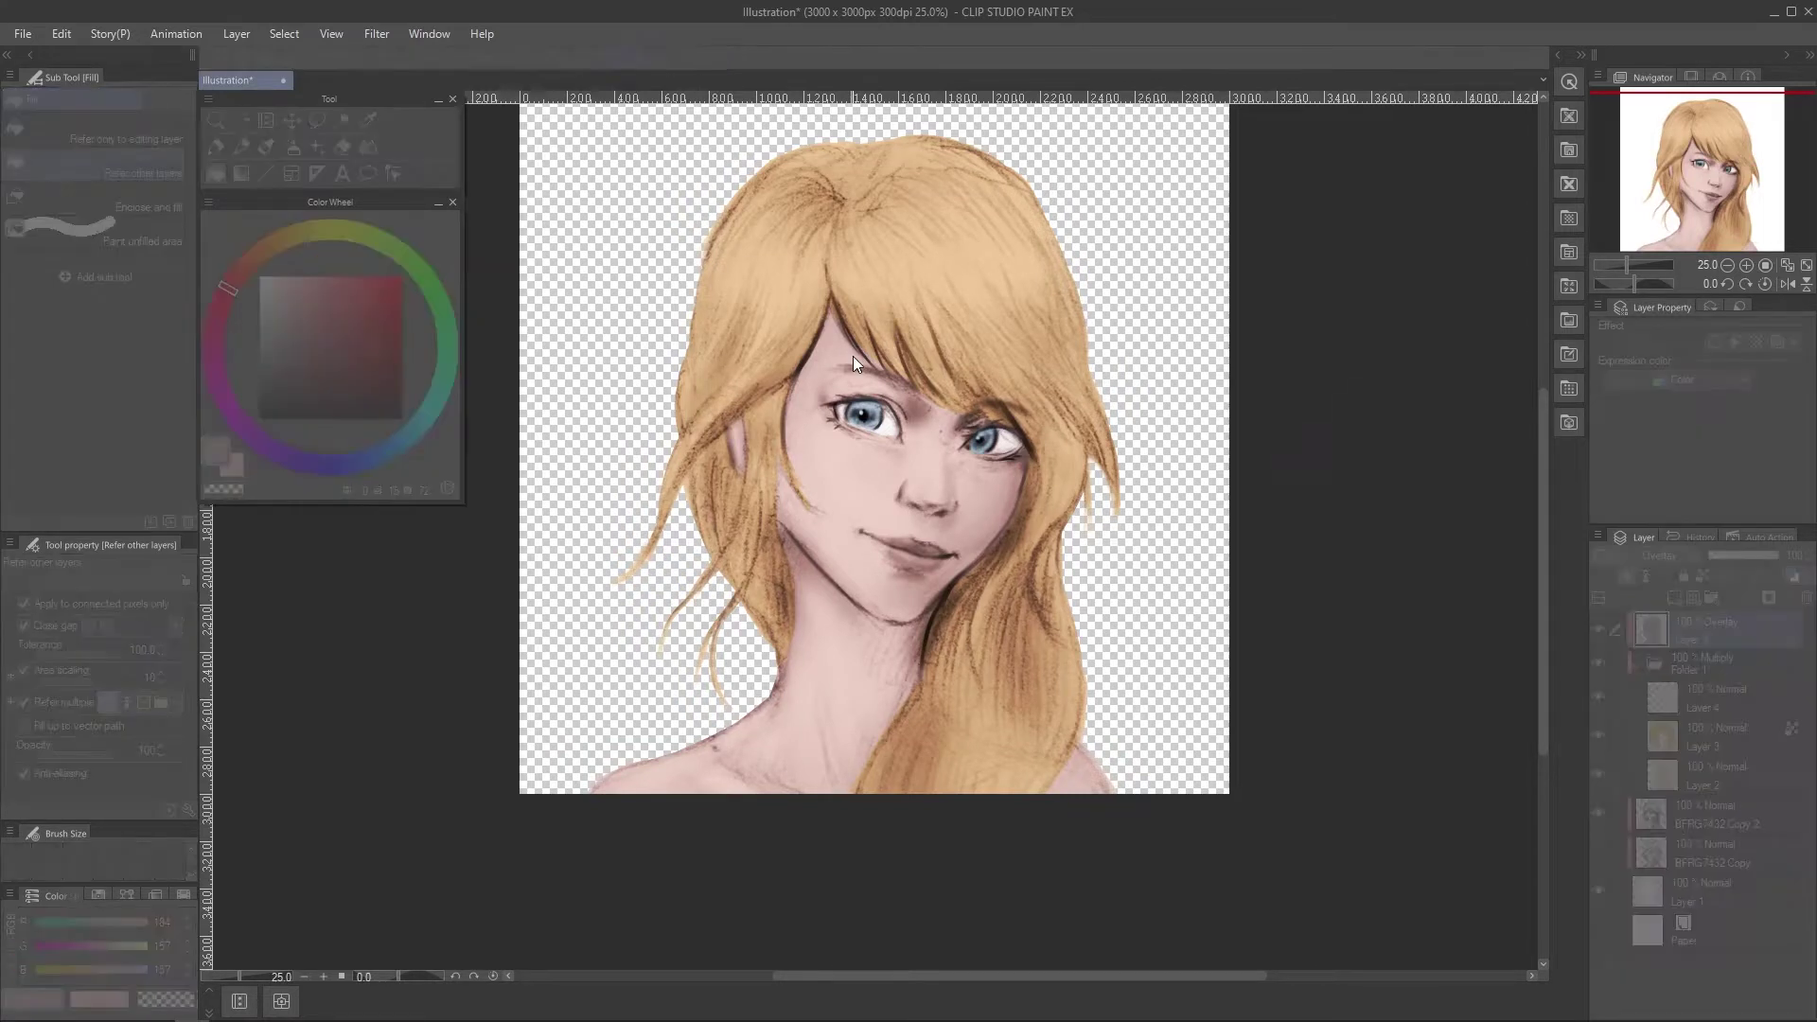
{"action": "left_click_drag", "start_coordinate": [1370, 476], "coordinate": [1335, 612]}
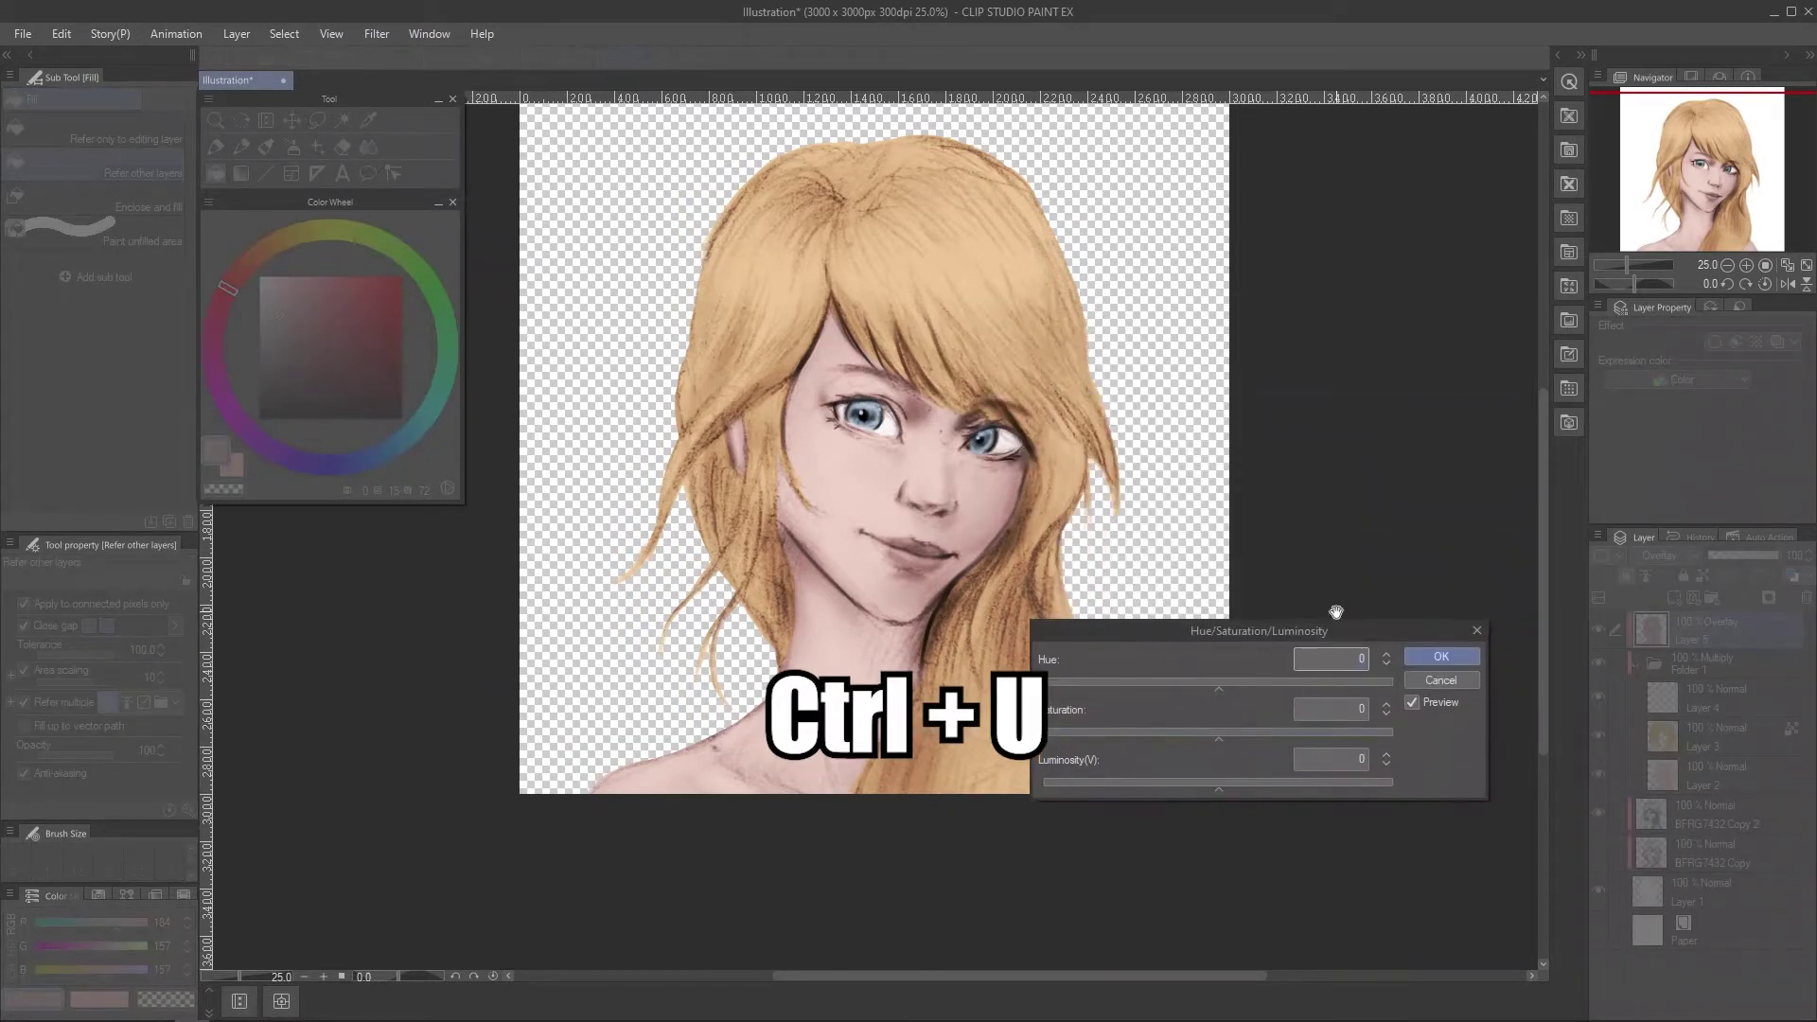
{"action": "mouse_move", "coordinate": [1223, 789]}
{"action": "left_mouse_down"}
{"action": "mouse_move", "coordinate": [1165, 792]}
{"action": "mouse_move", "coordinate": [1196, 787]}
{"action": "left_mouse_up"}
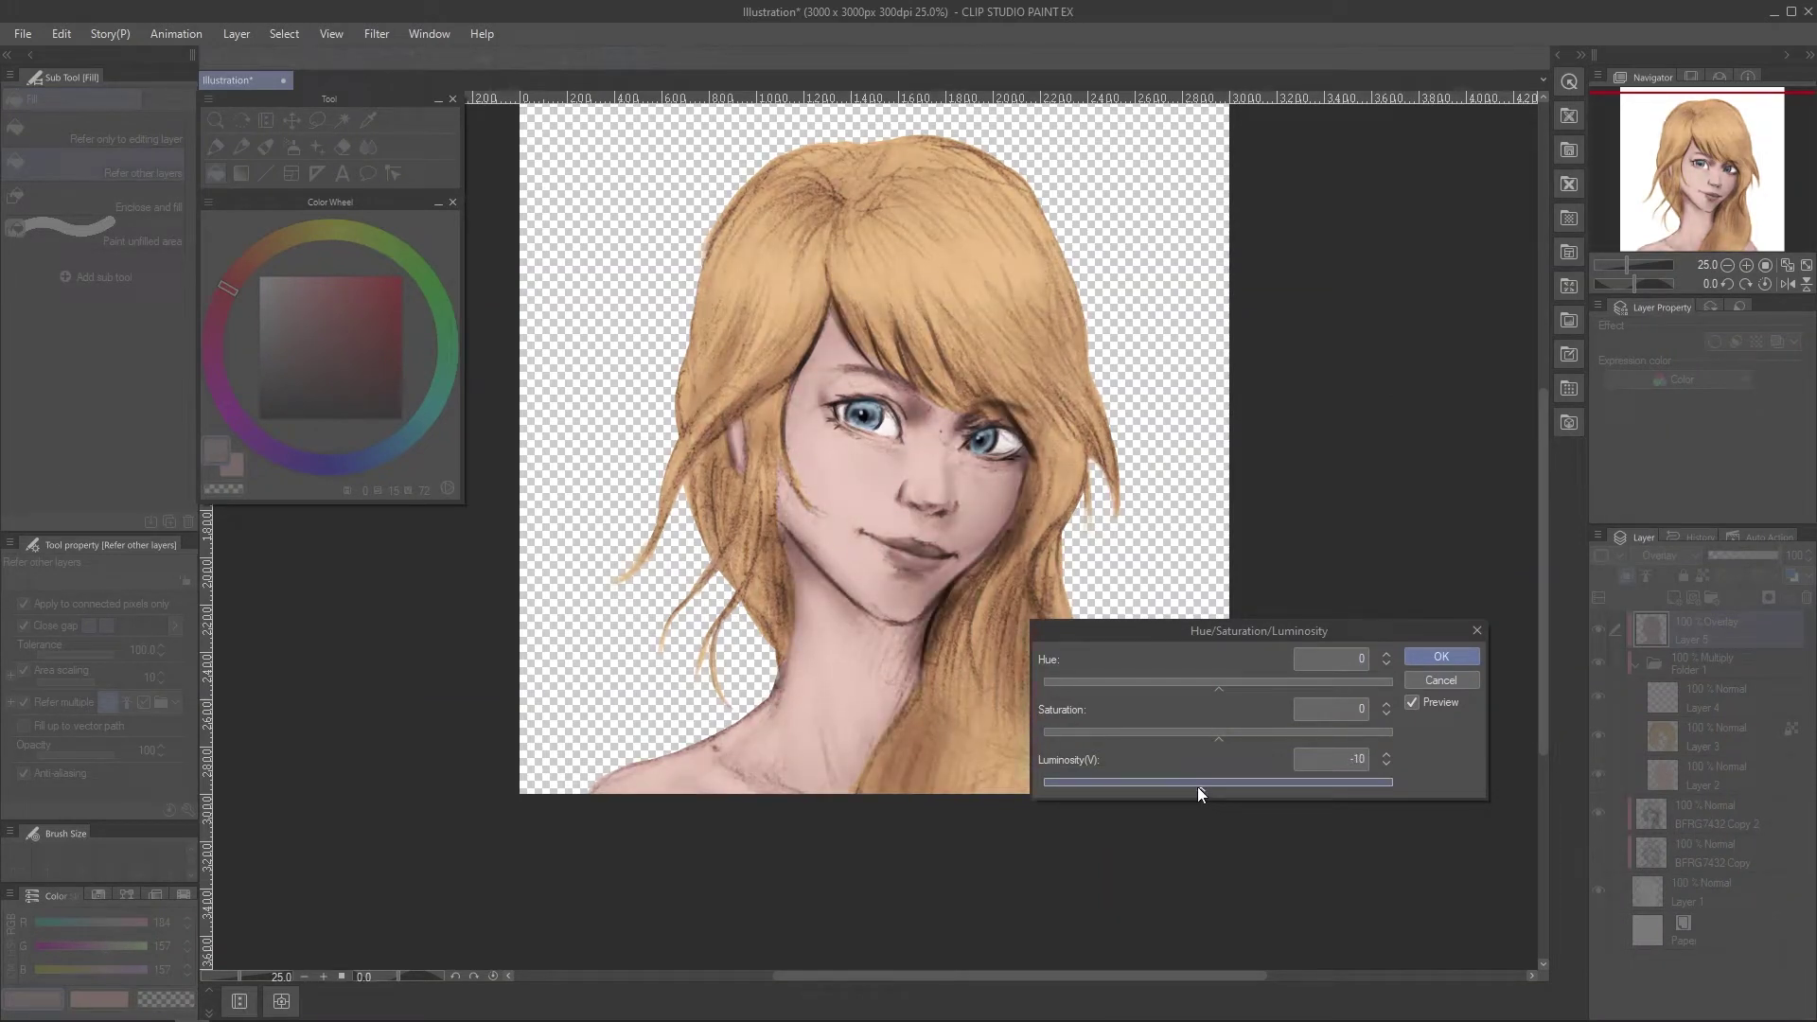
{"action": "mouse_move", "coordinate": [1223, 742]}
{"action": "left_mouse_down"}
{"action": "mouse_move", "coordinate": [1281, 736]}
{"action": "mouse_move", "coordinate": [1218, 752]}
{"action": "left_mouse_up"}
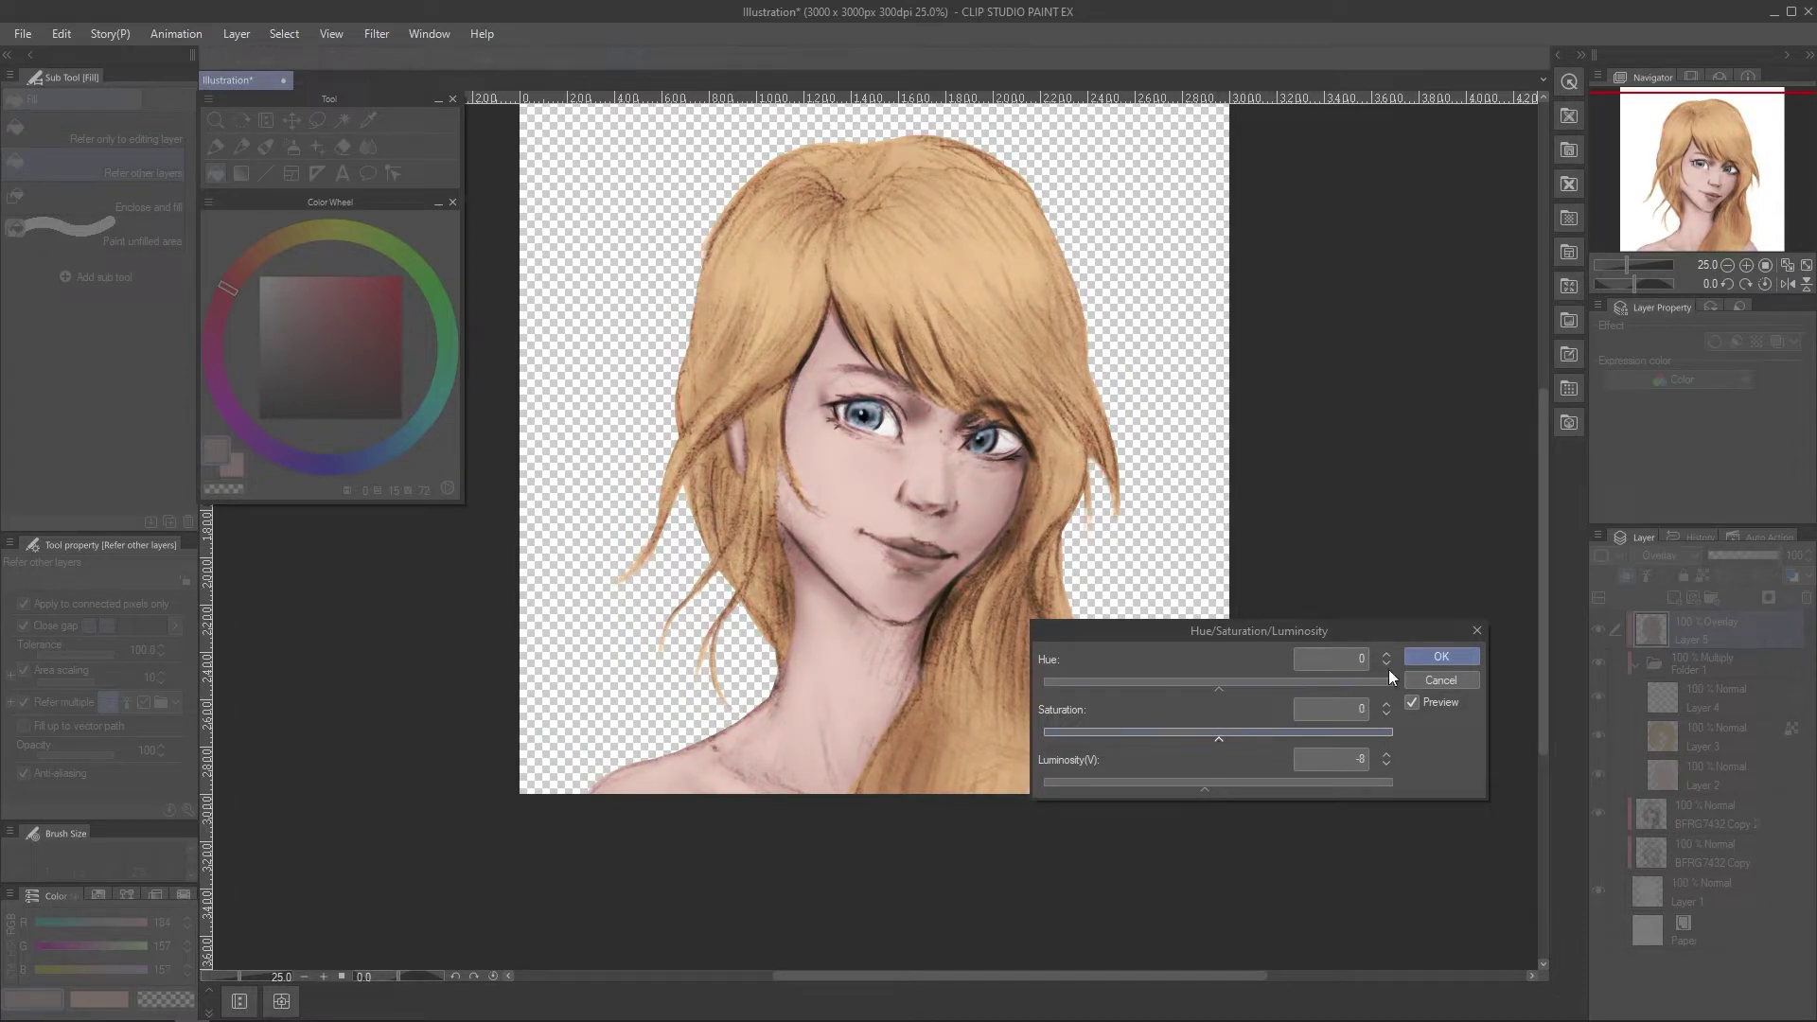
{"action": "left_click", "coordinate": [1429, 655]}
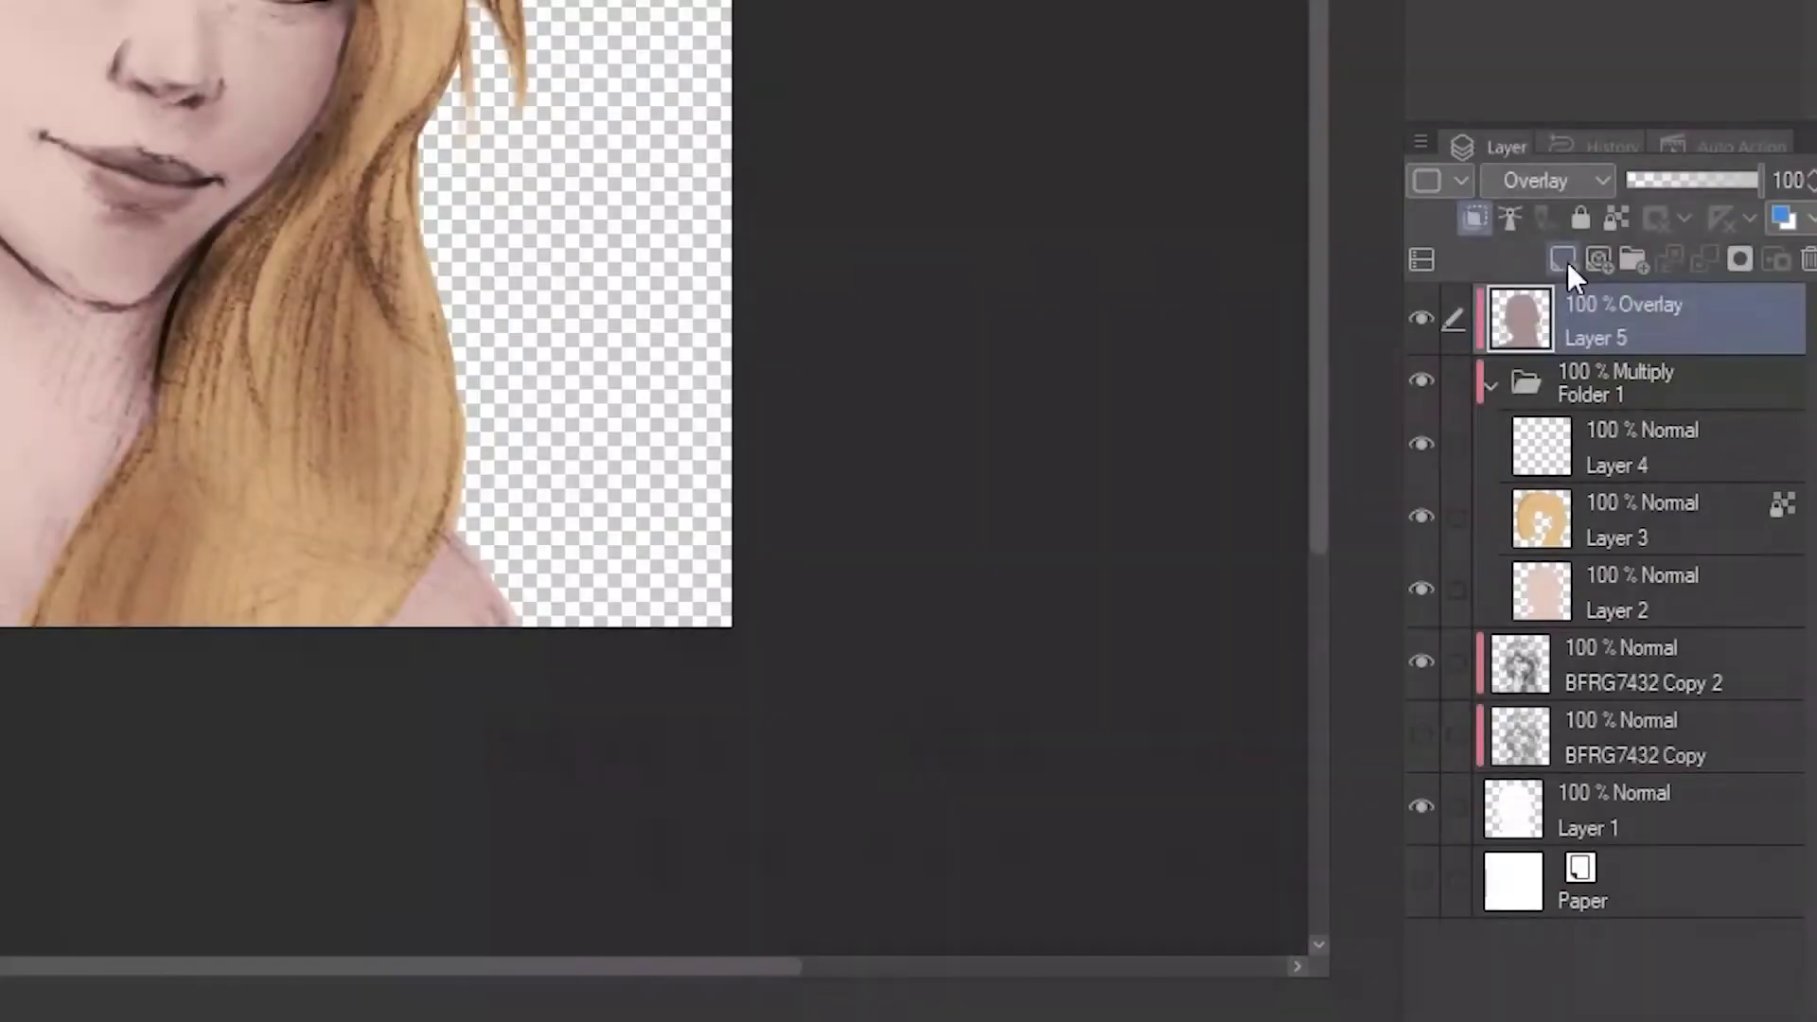
Add a new layer above the Overlay layer, set its blending mode to Hard light and clip it to the layer below.
{"action": "left_click", "coordinate": [1565, 261]}
{"action": "left_click", "coordinate": [1570, 178]}
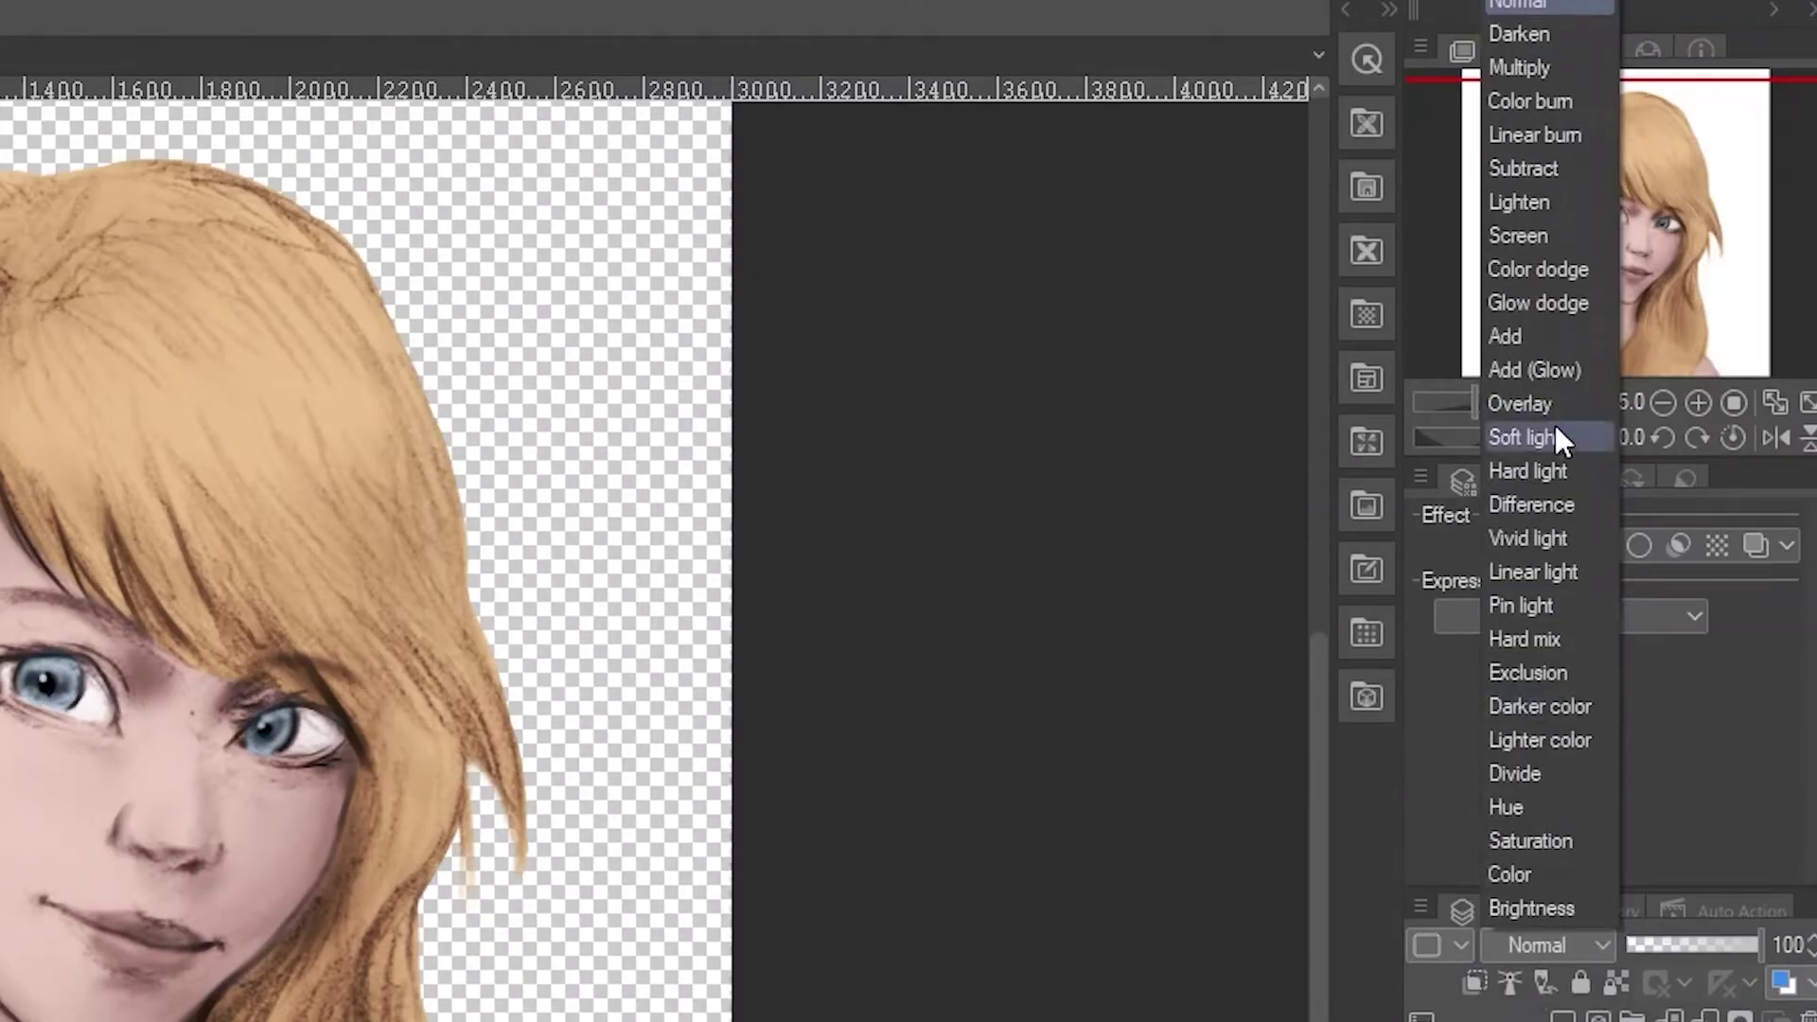
{"action": "left_click", "coordinate": [1552, 470]}
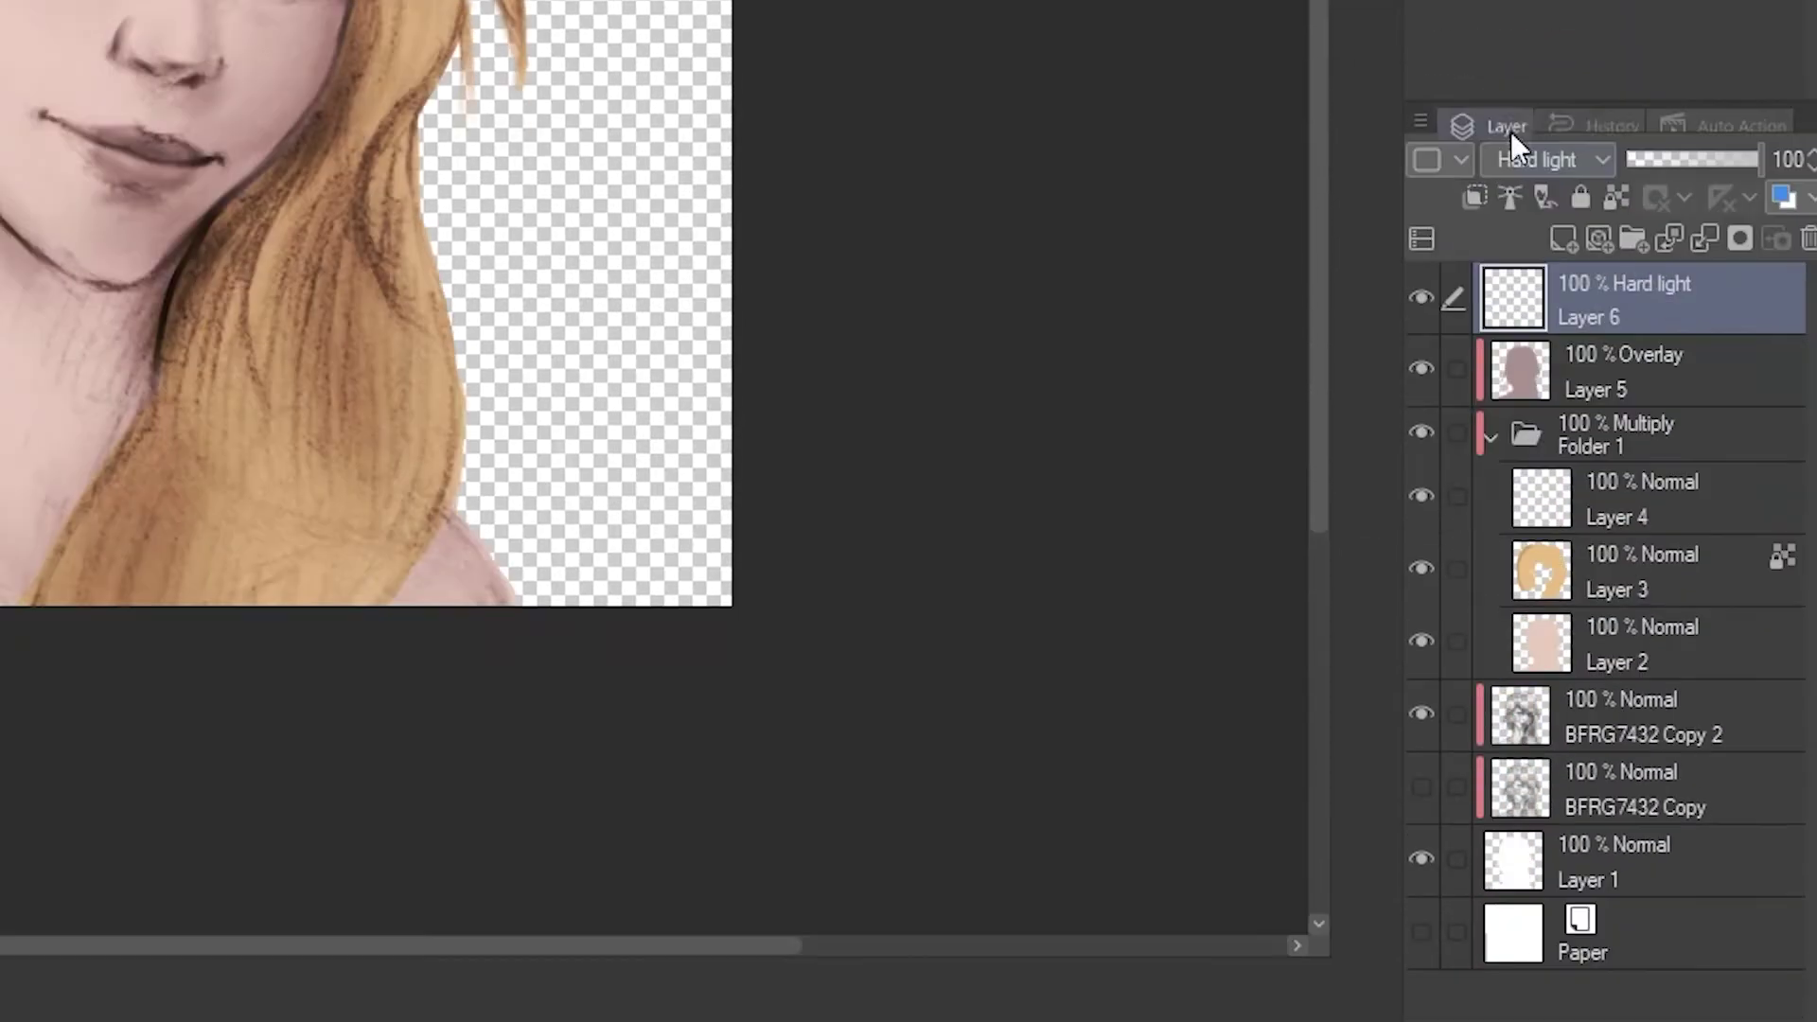
{"action": "left_click", "coordinate": [1476, 196]}
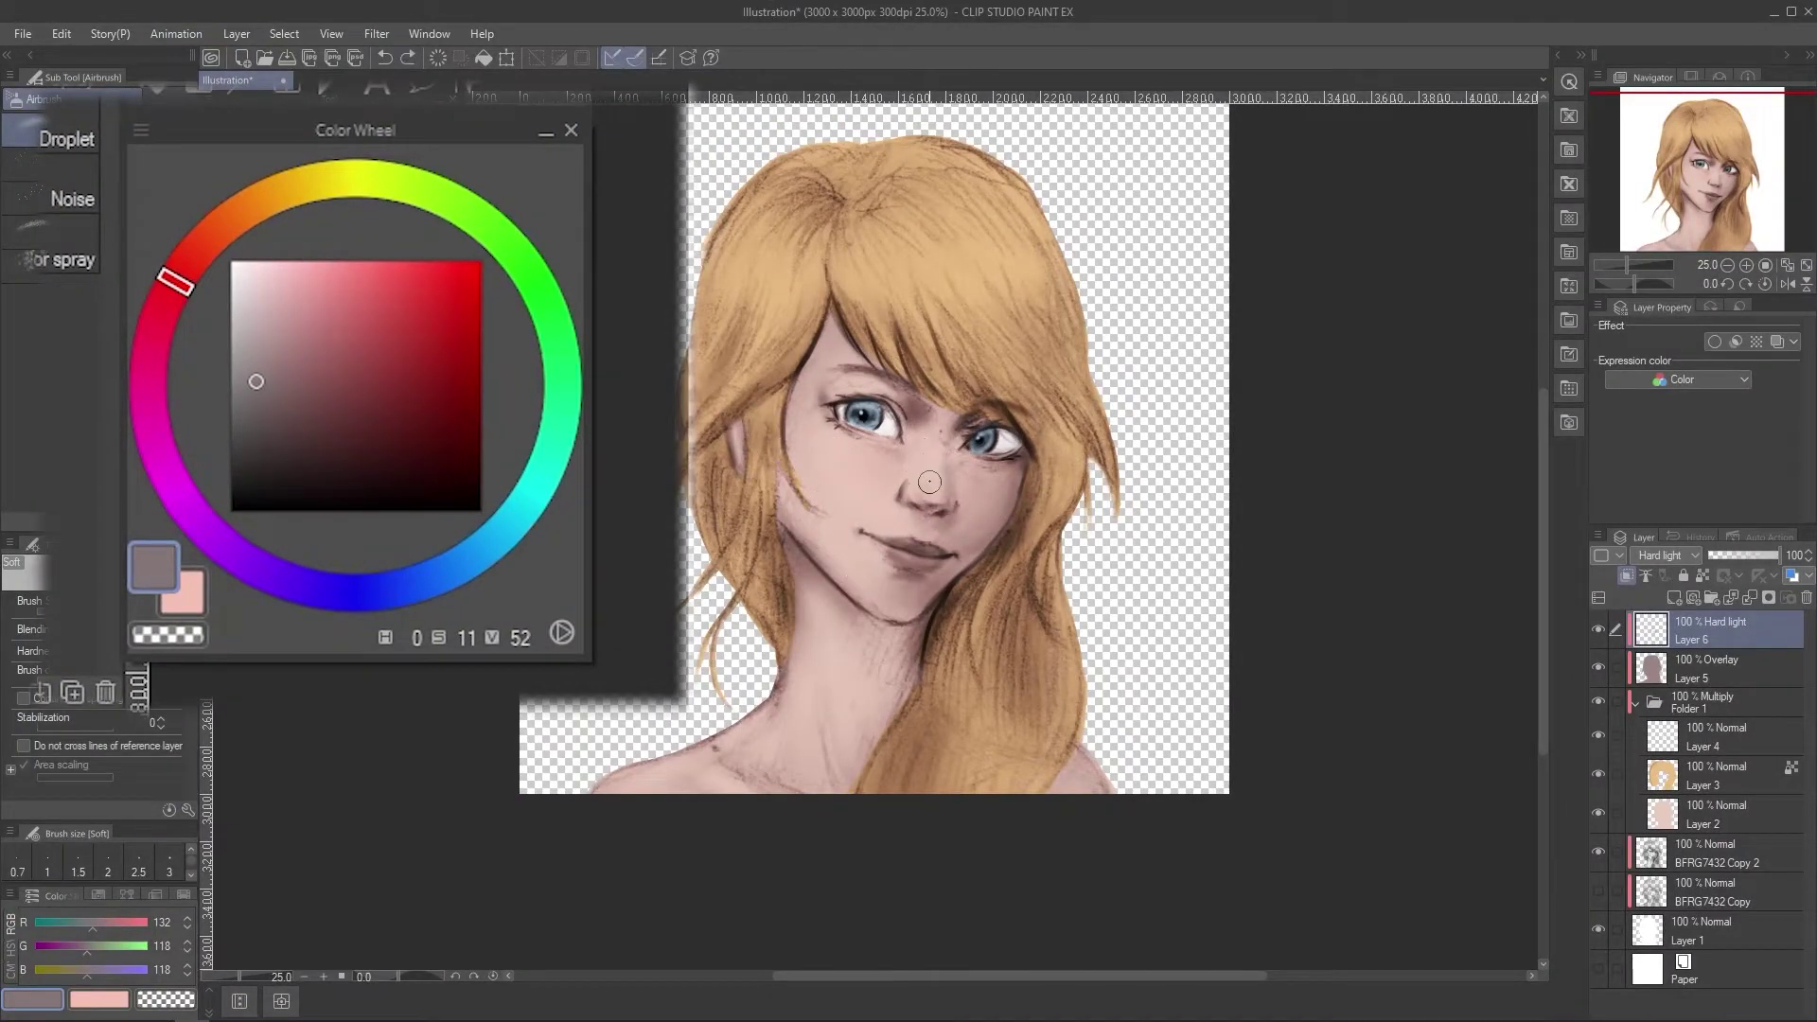
Tint the lips red on the Hard light layer with the Soft airbrush.
{"action": "scroll", "coordinate": [872, 554], "scroll_direction": "up", "scroll_amount": 1}
{"action": "left_click", "coordinate": [323, 309]}
{"action": "left_click_drag", "start_coordinate": [892, 540], "coordinate": [944, 557]}
Brighten the catchlight and eye white of the eye at the left with pure white at brush size 30.
{"action": "left_click", "coordinate": [261, 279]}
{"action": "key", "text": "["}
{"action": "key", "text": "["}
{"action": "key", "text": "["}
{"action": "key", "text": "["}
{"action": "key", "text": "["}
{"action": "left_click", "coordinate": [854, 359]}
{"action": "left_click", "coordinate": [894, 384]}
{"action": "left_click_drag", "start_coordinate": [878, 362], "coordinate": [858, 377]}
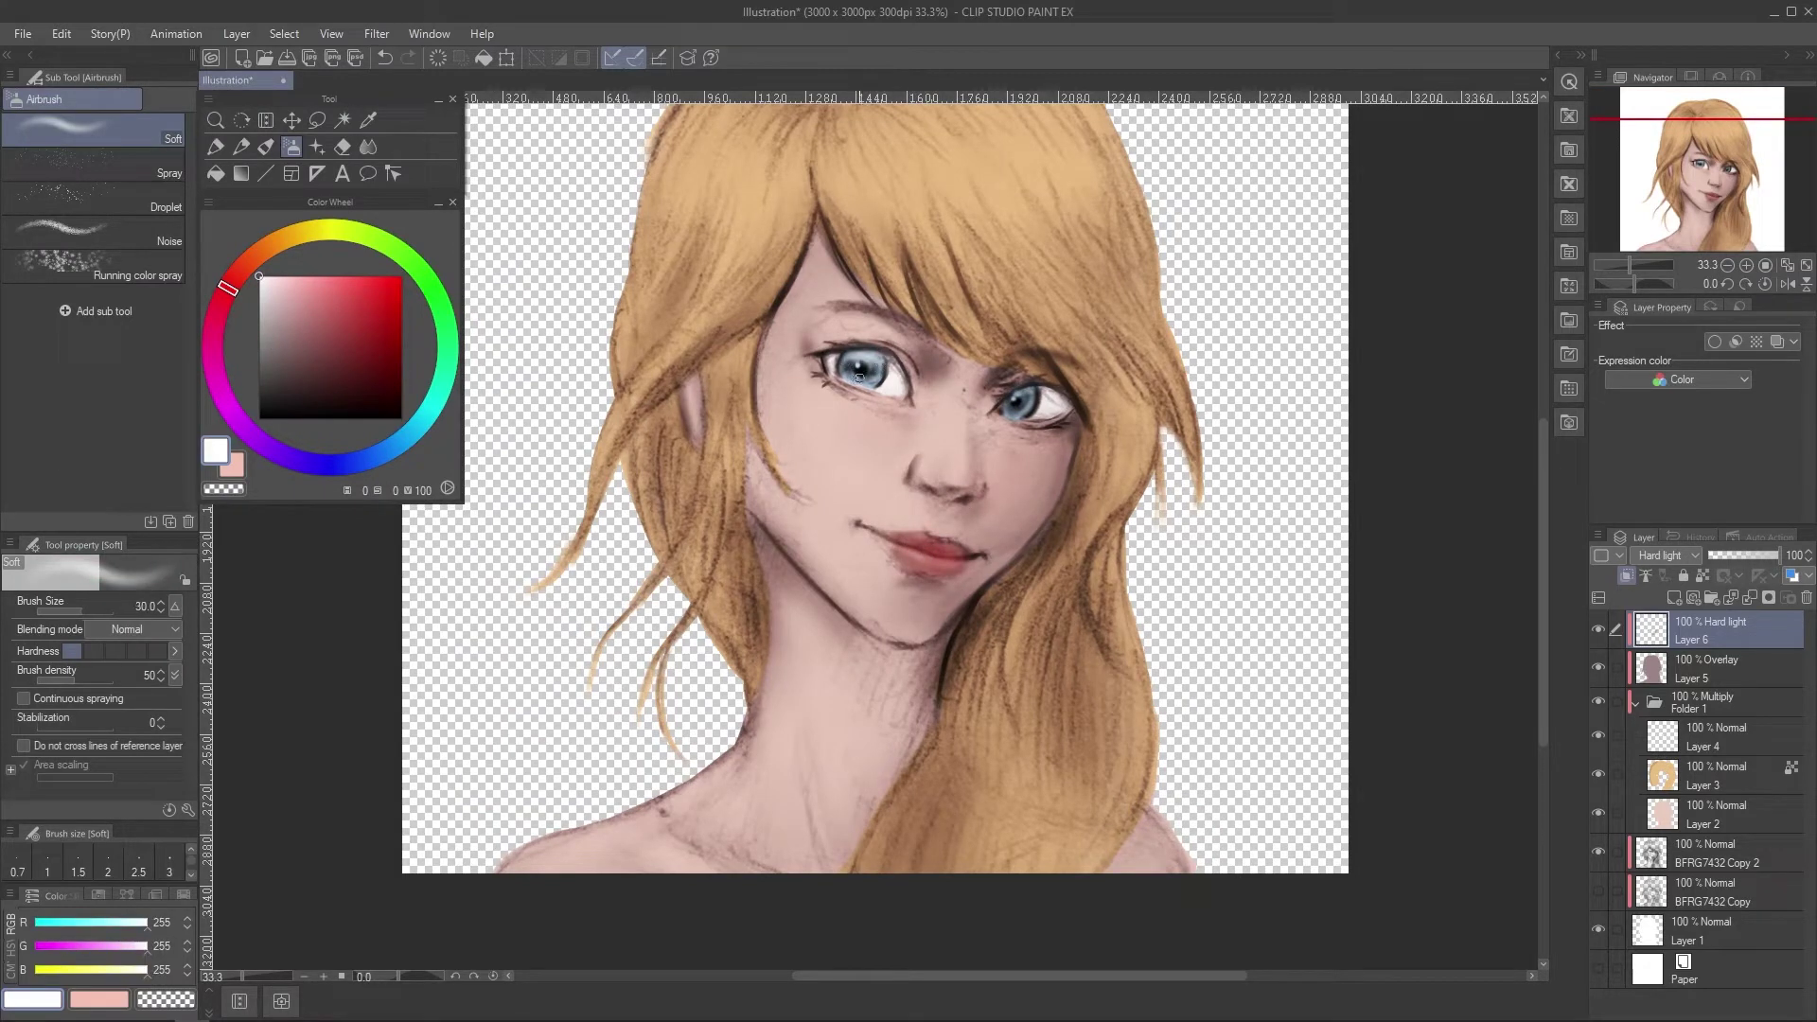
Tint the irises with a medium blue and sample a near-white (RGB 247, 245, 243) from the eye at the right.
{"action": "left_click", "coordinate": [395, 444]}
{"action": "left_click", "coordinate": [328, 323]}
{"action": "left_click", "coordinate": [1035, 395], "text": "alt"}
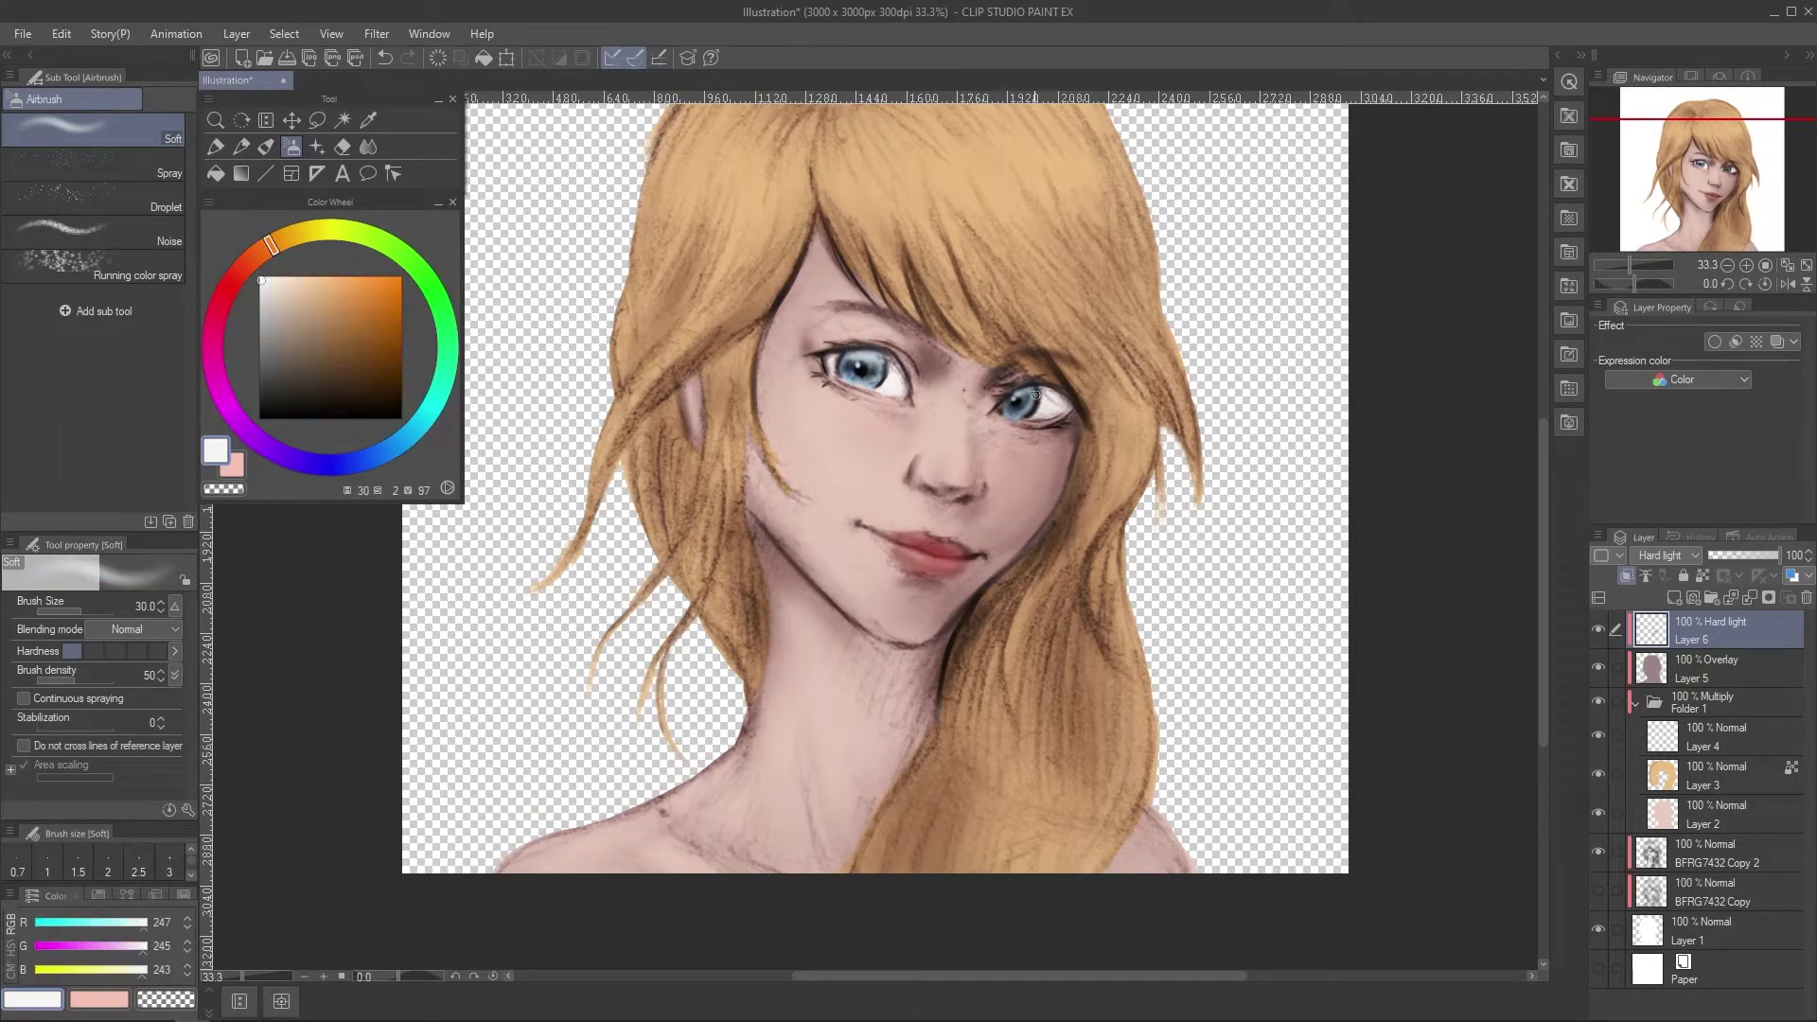
Shade the skin around the eyes and nose with greyish mauve (RGB 138, 123, 124) and dark mauve (RGB 79, 64, 66).
{"action": "left_click", "coordinate": [236, 300]}
{"action": "left_click", "coordinate": [281, 329]}
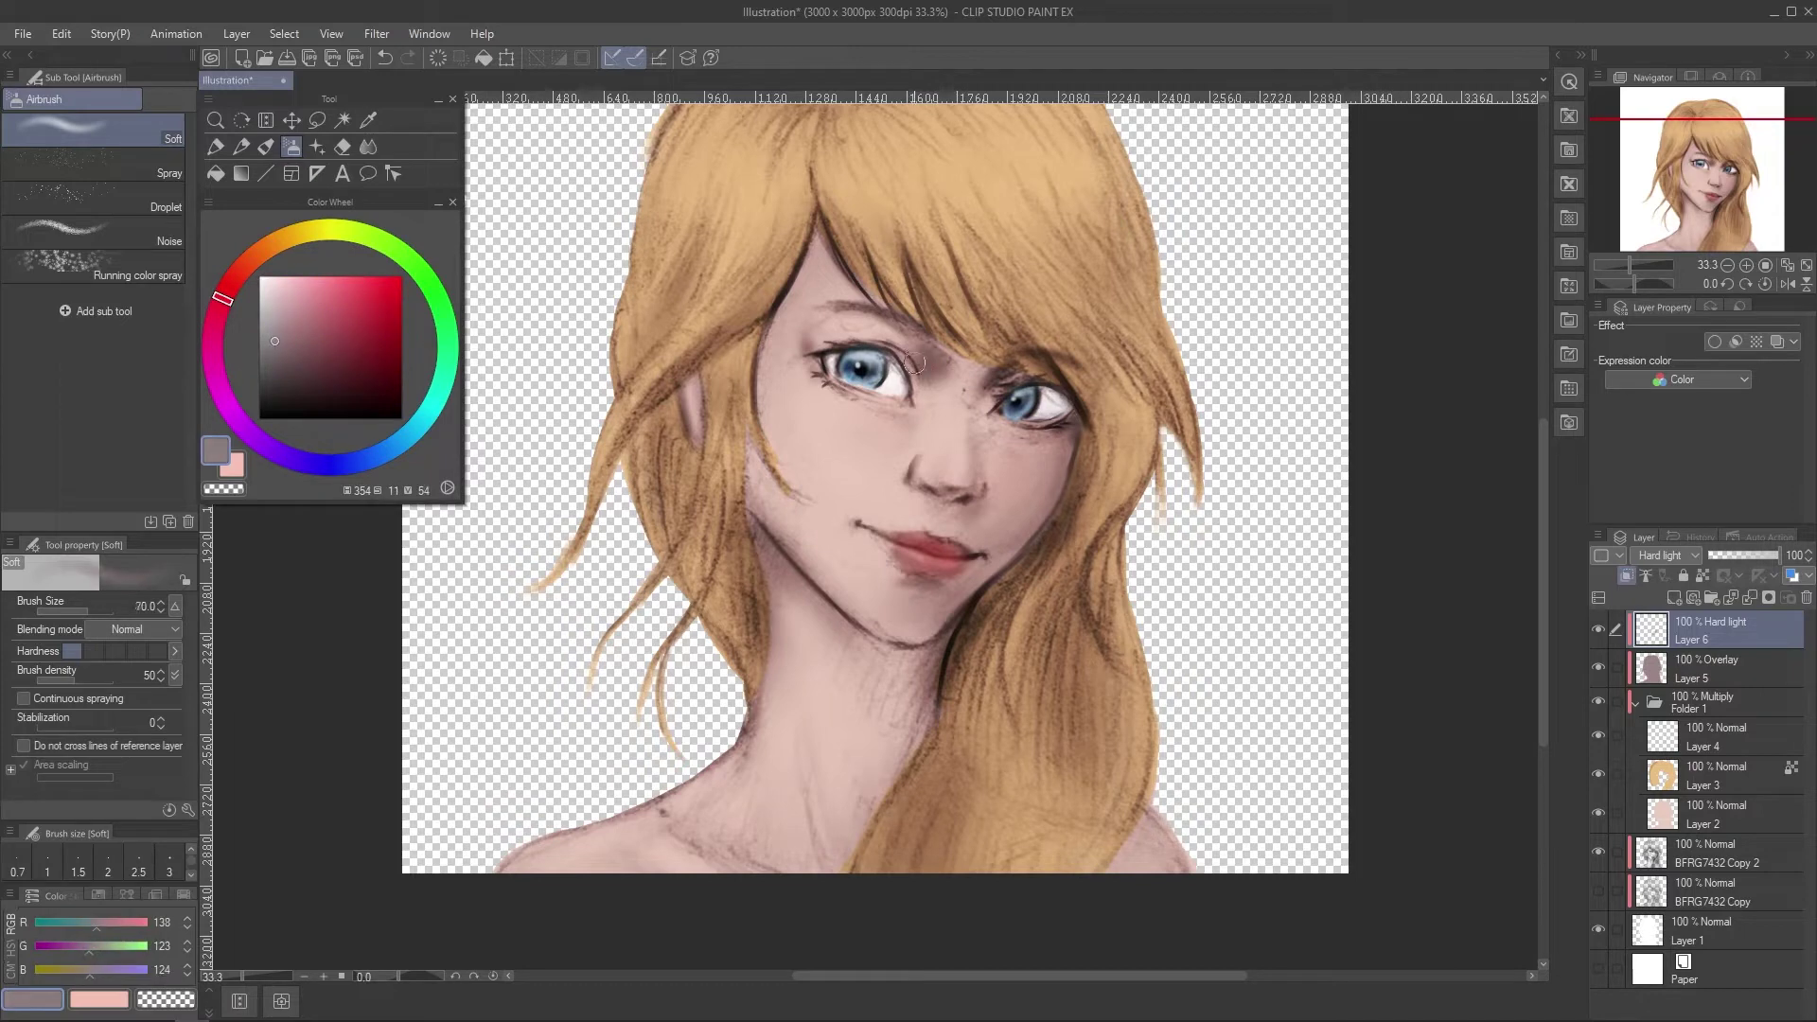
{"action": "key", "text": "]"}
{"action": "left_click", "coordinate": [286, 373]}
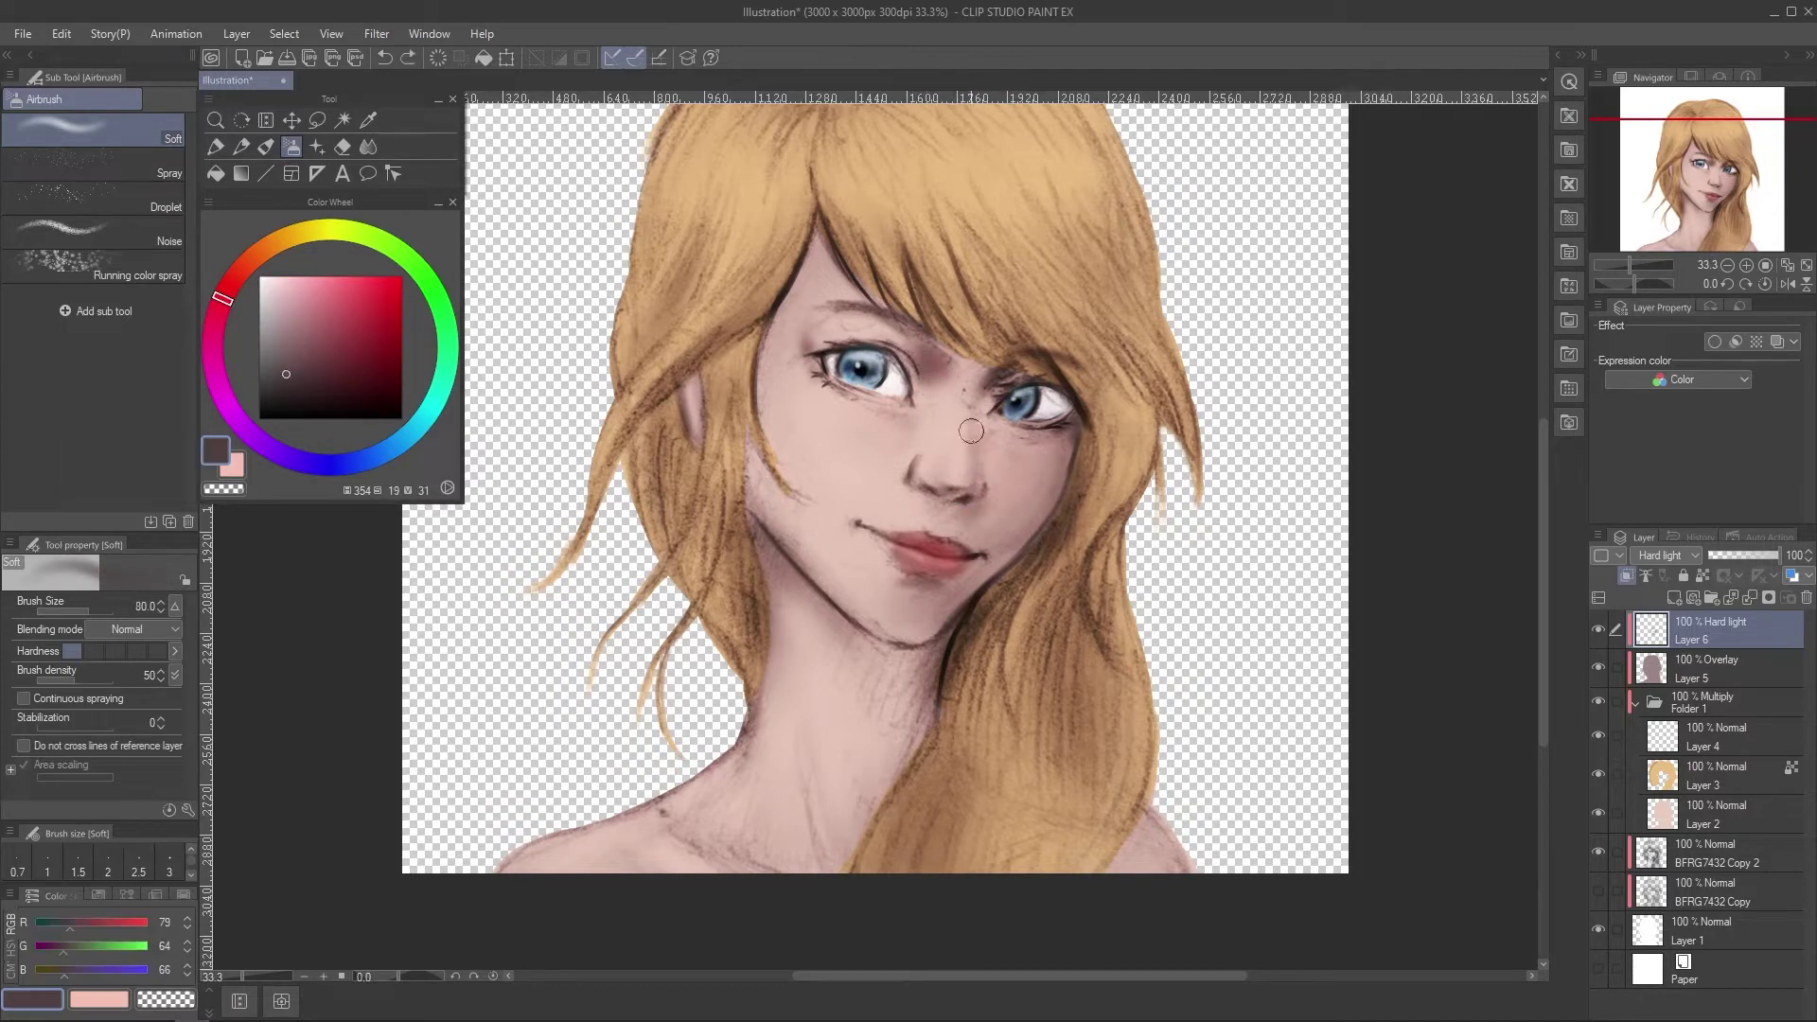
Blush the cheek at the right with muted red (RGB 127, 81, 86) using the Soft airbrush at size 175.
{"action": "key", "text": "]"}
{"action": "key", "text": "]"}
{"action": "key", "text": "]"}
{"action": "key", "text": "]"}
{"action": "key", "text": "]"}
{"action": "left_click", "coordinate": [309, 348]}
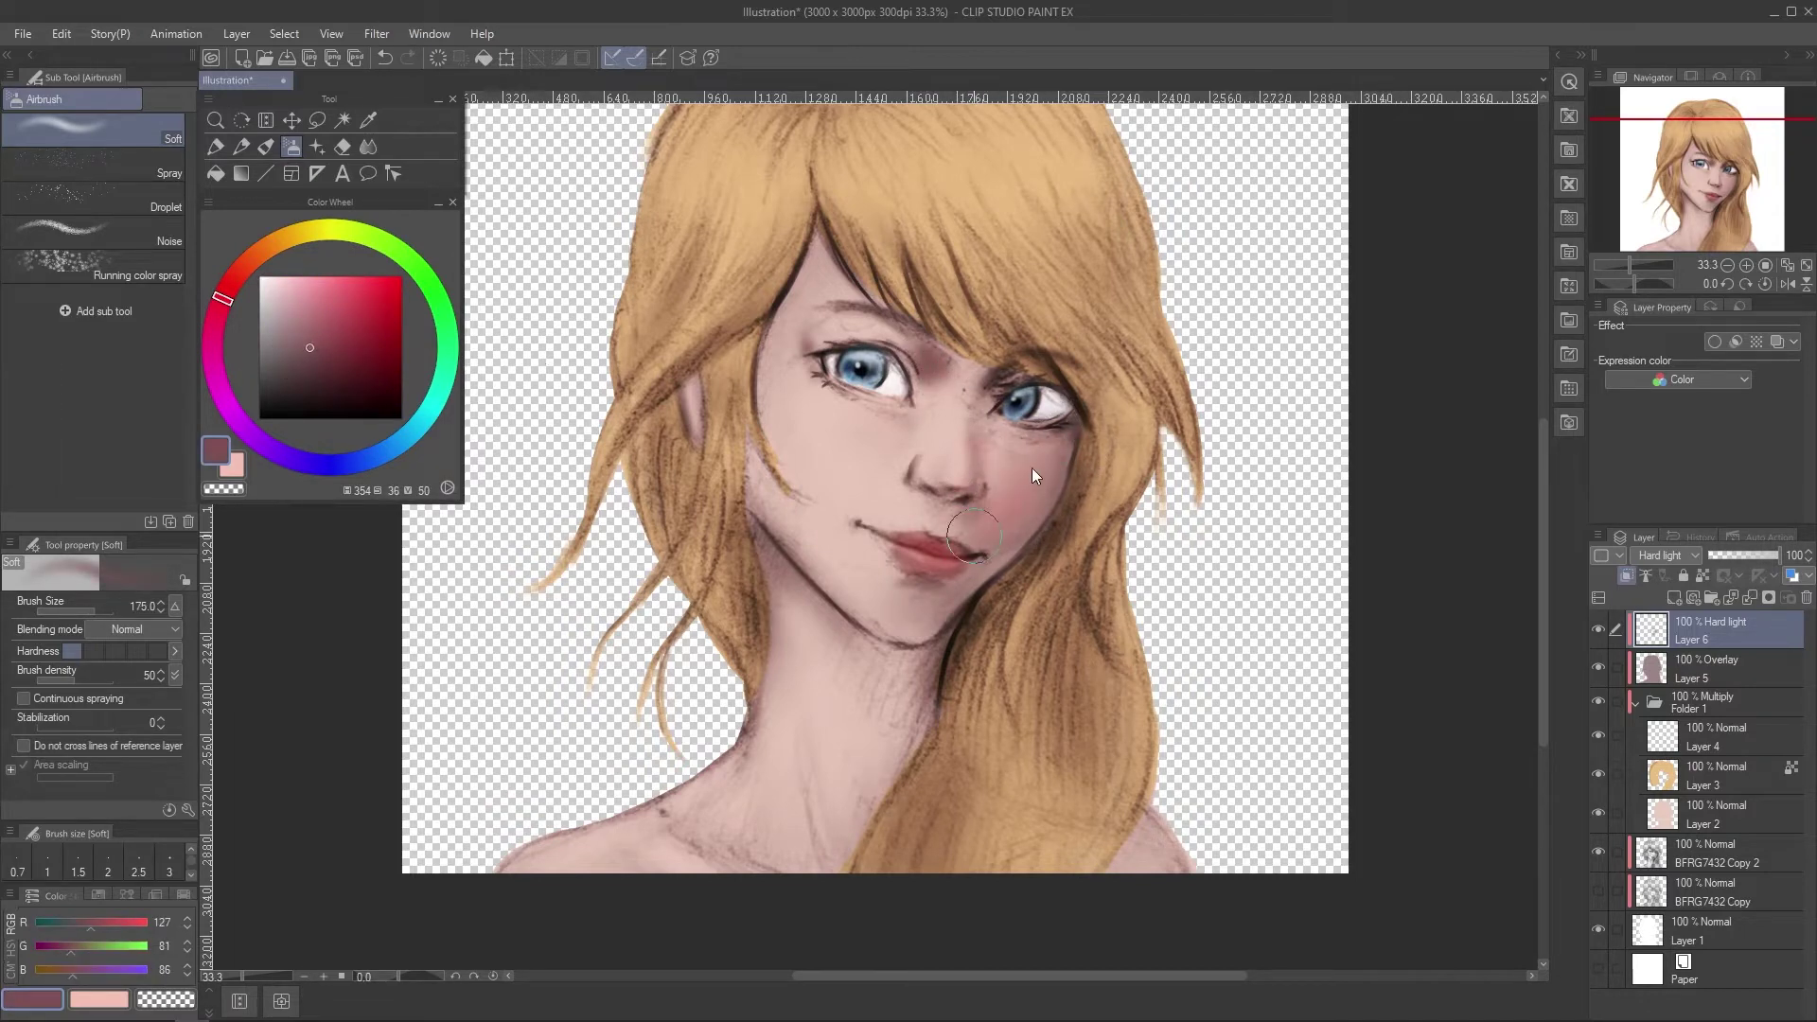
Warm the cheeks and chin with orange (RGB 196, 115, 80) at size 350 and soft peach (RGB 213, 174, 158) at size 250.
{"action": "key", "text": "bracketleft"}
{"action": "key", "text": "bracketleft"}
{"action": "left_click", "coordinate": [237, 274]}
{"action": "key", "text": "bracketright"}
{"action": "key", "text": "bracketright"}
{"action": "left_click", "coordinate": [251, 259]}
{"action": "left_click", "coordinate": [342, 309]}
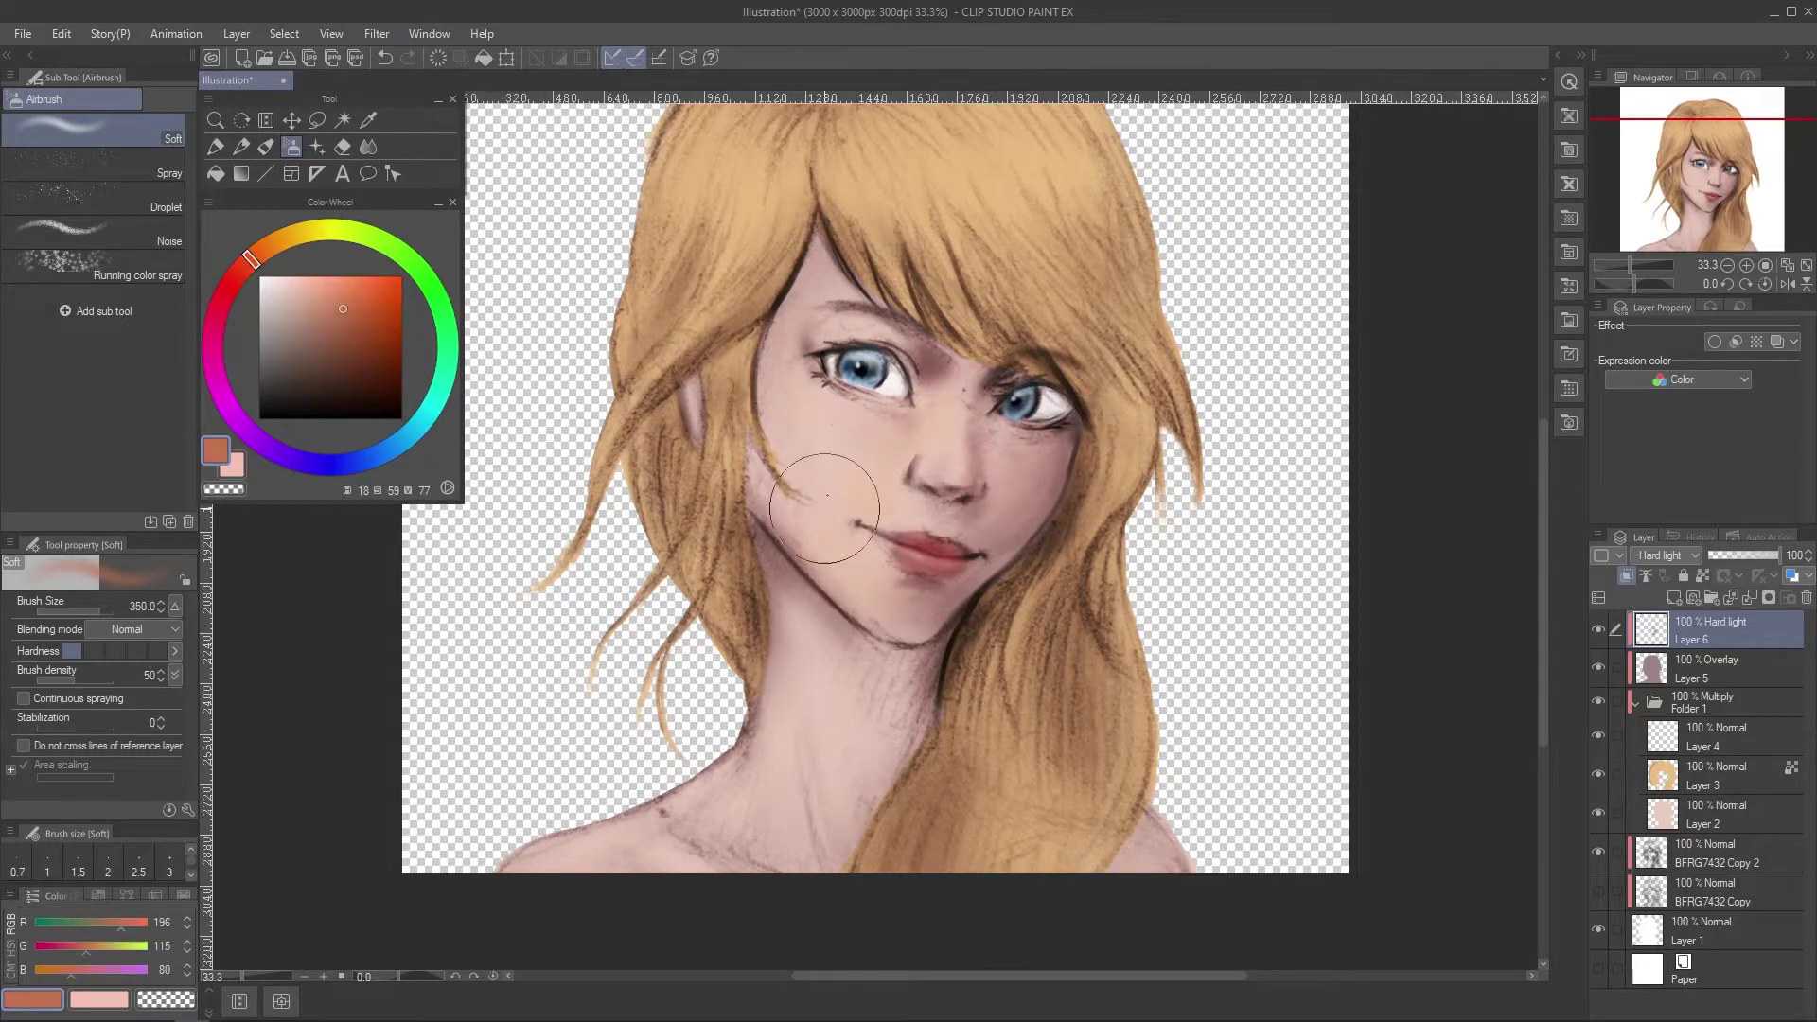
{"action": "left_click", "coordinate": [816, 416], "text": "alt"}
{"action": "key", "text": "bracketright"}
{"action": "scroll", "coordinate": [958, 433], "scroll_direction": "down", "scroll_amount": 1}
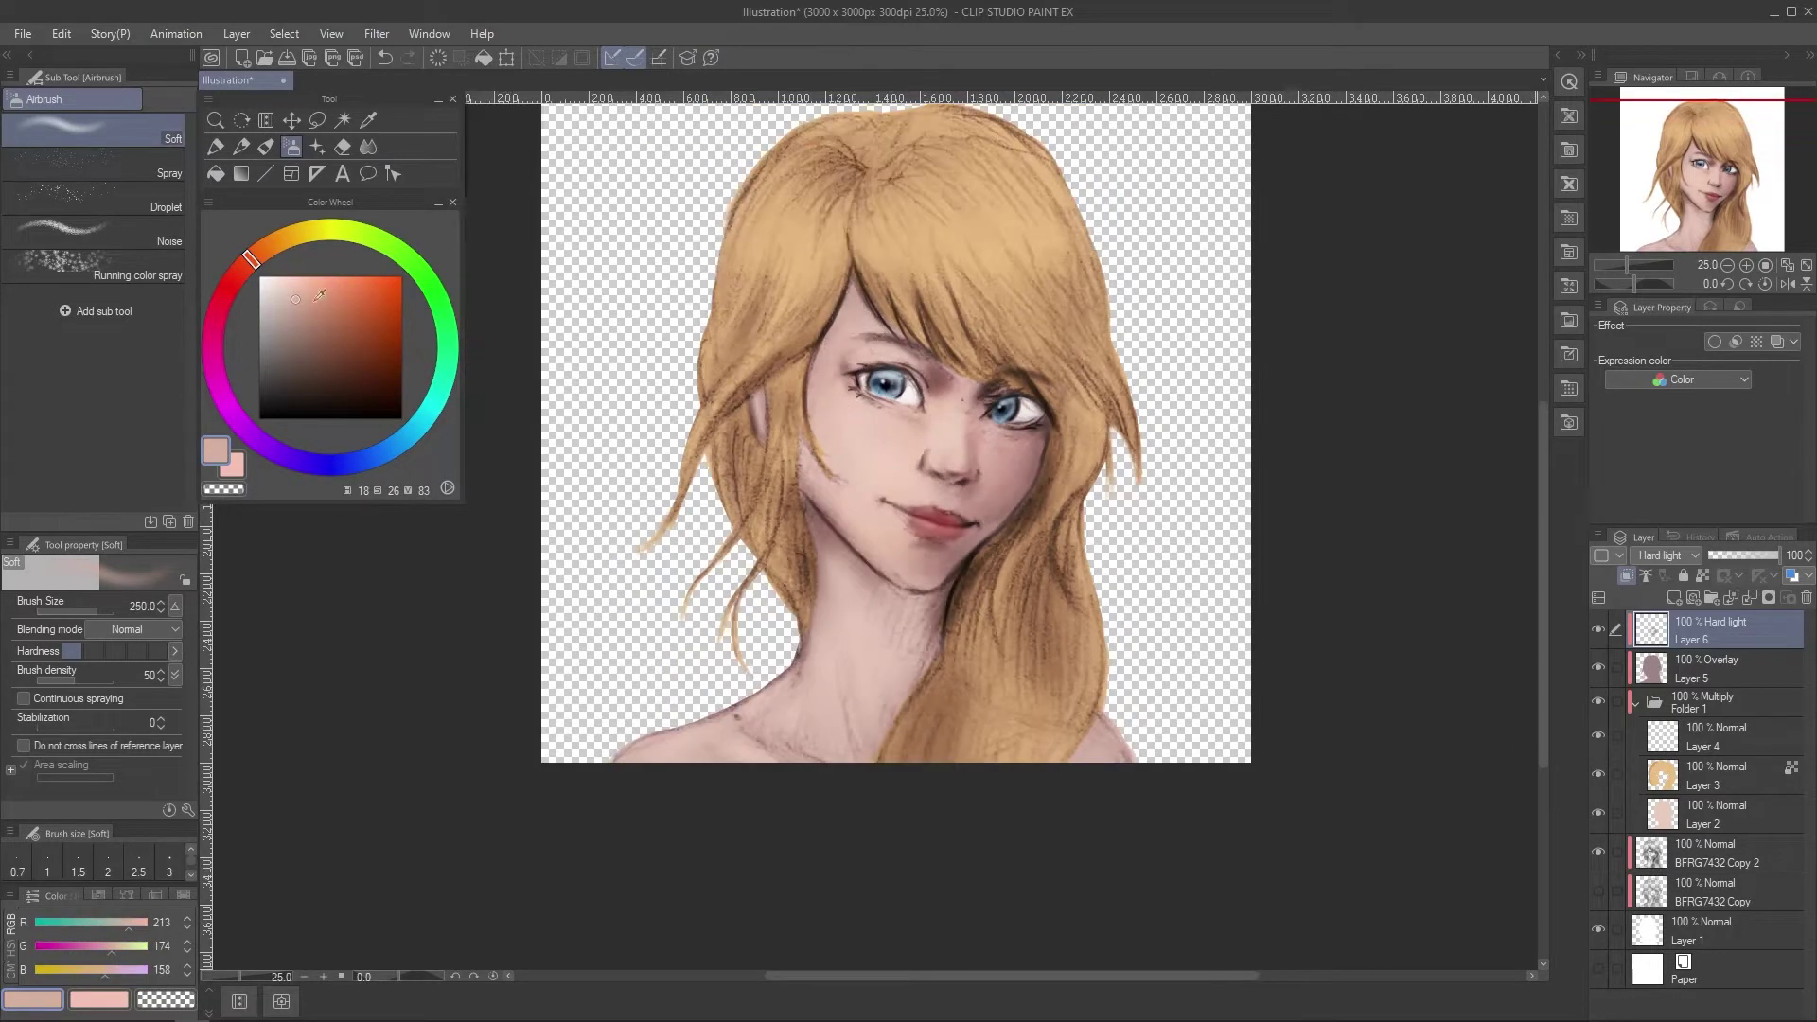
Redden the edges of the face and the base of the neck with brownish red (RGB 150, 102, 94).
{"action": "left_click", "coordinate": [842, 311], "text": "alt"}
{"action": "key", "text": "bracketleft"}
{"action": "left_click", "coordinate": [312, 334]}
{"action": "key", "text": "bracketright"}
{"action": "key", "text": "bracketright"}
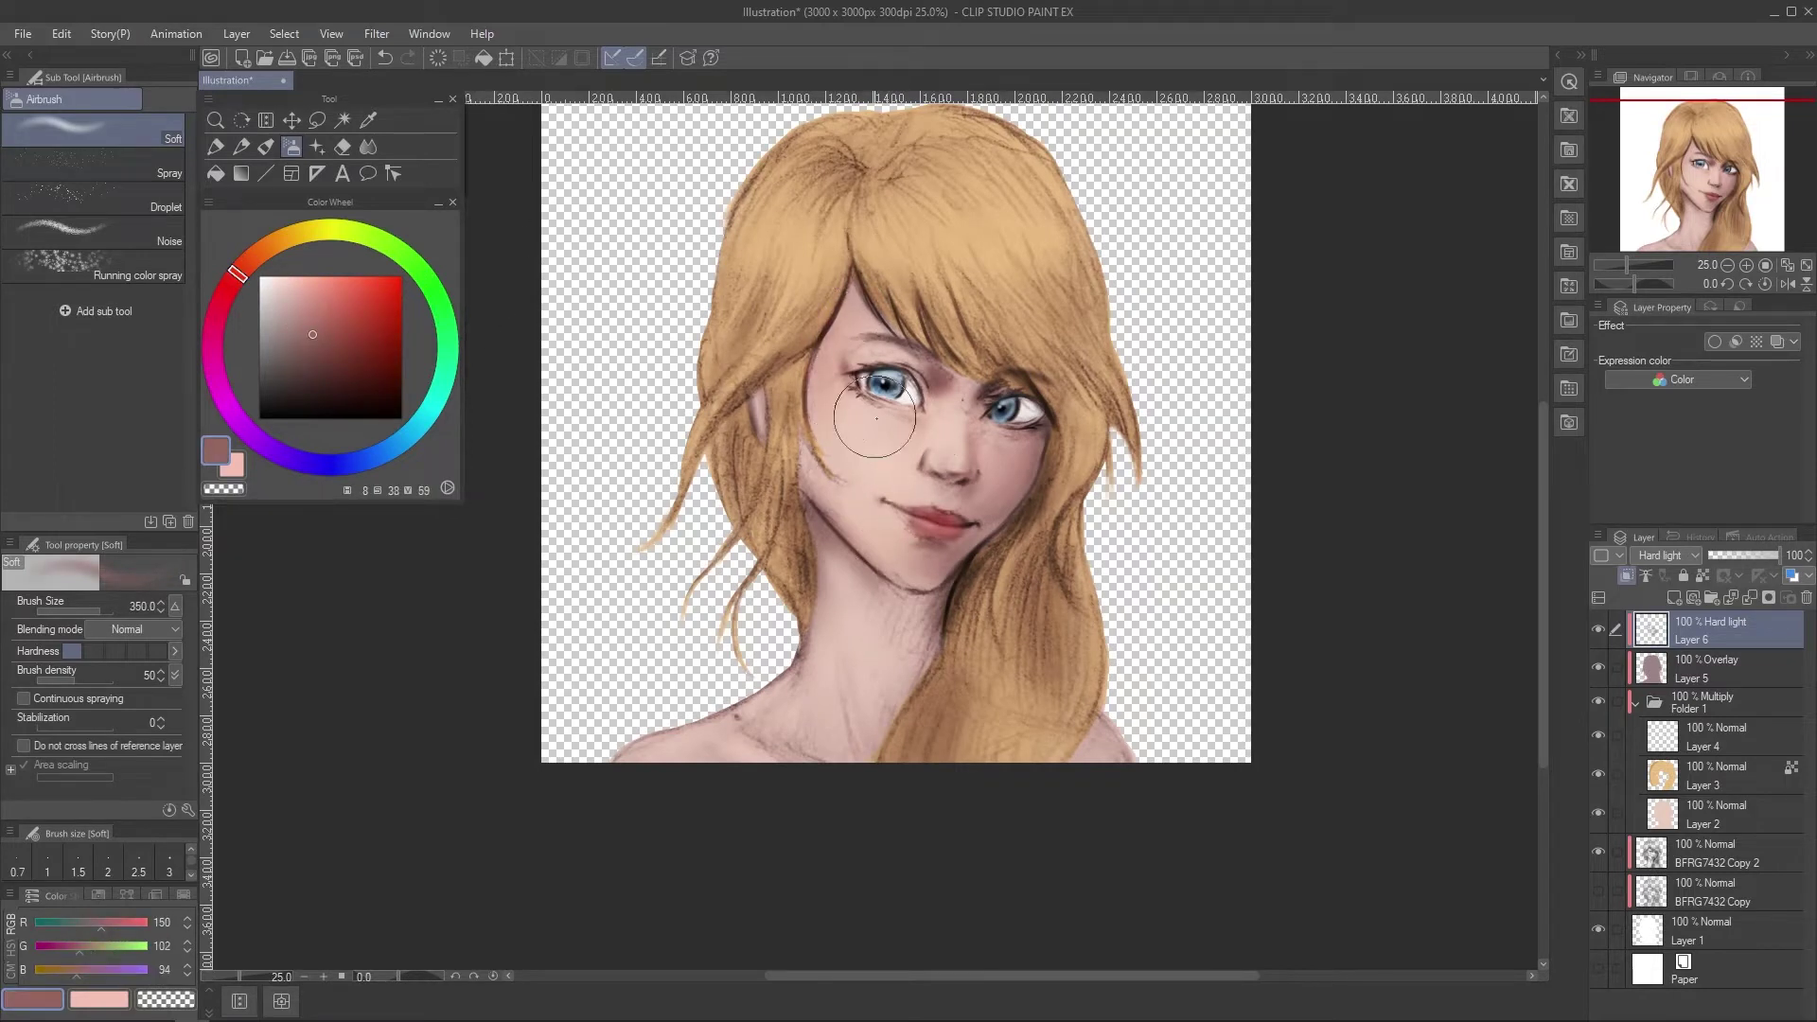
{"action": "key", "text": "bracketleft"}
{"action": "left_click_drag", "start_coordinate": [874, 669], "coordinate": [843, 671]}
Soften the face with a sampled cool pink (RGB 199, 170, 190) at brush size 200, undoing the last stroke.
{"action": "left_click", "coordinate": [1003, 454], "text": "alt"}
{"action": "key", "text": "bracketleft"}
{"action": "key", "text": "bracketleft"}
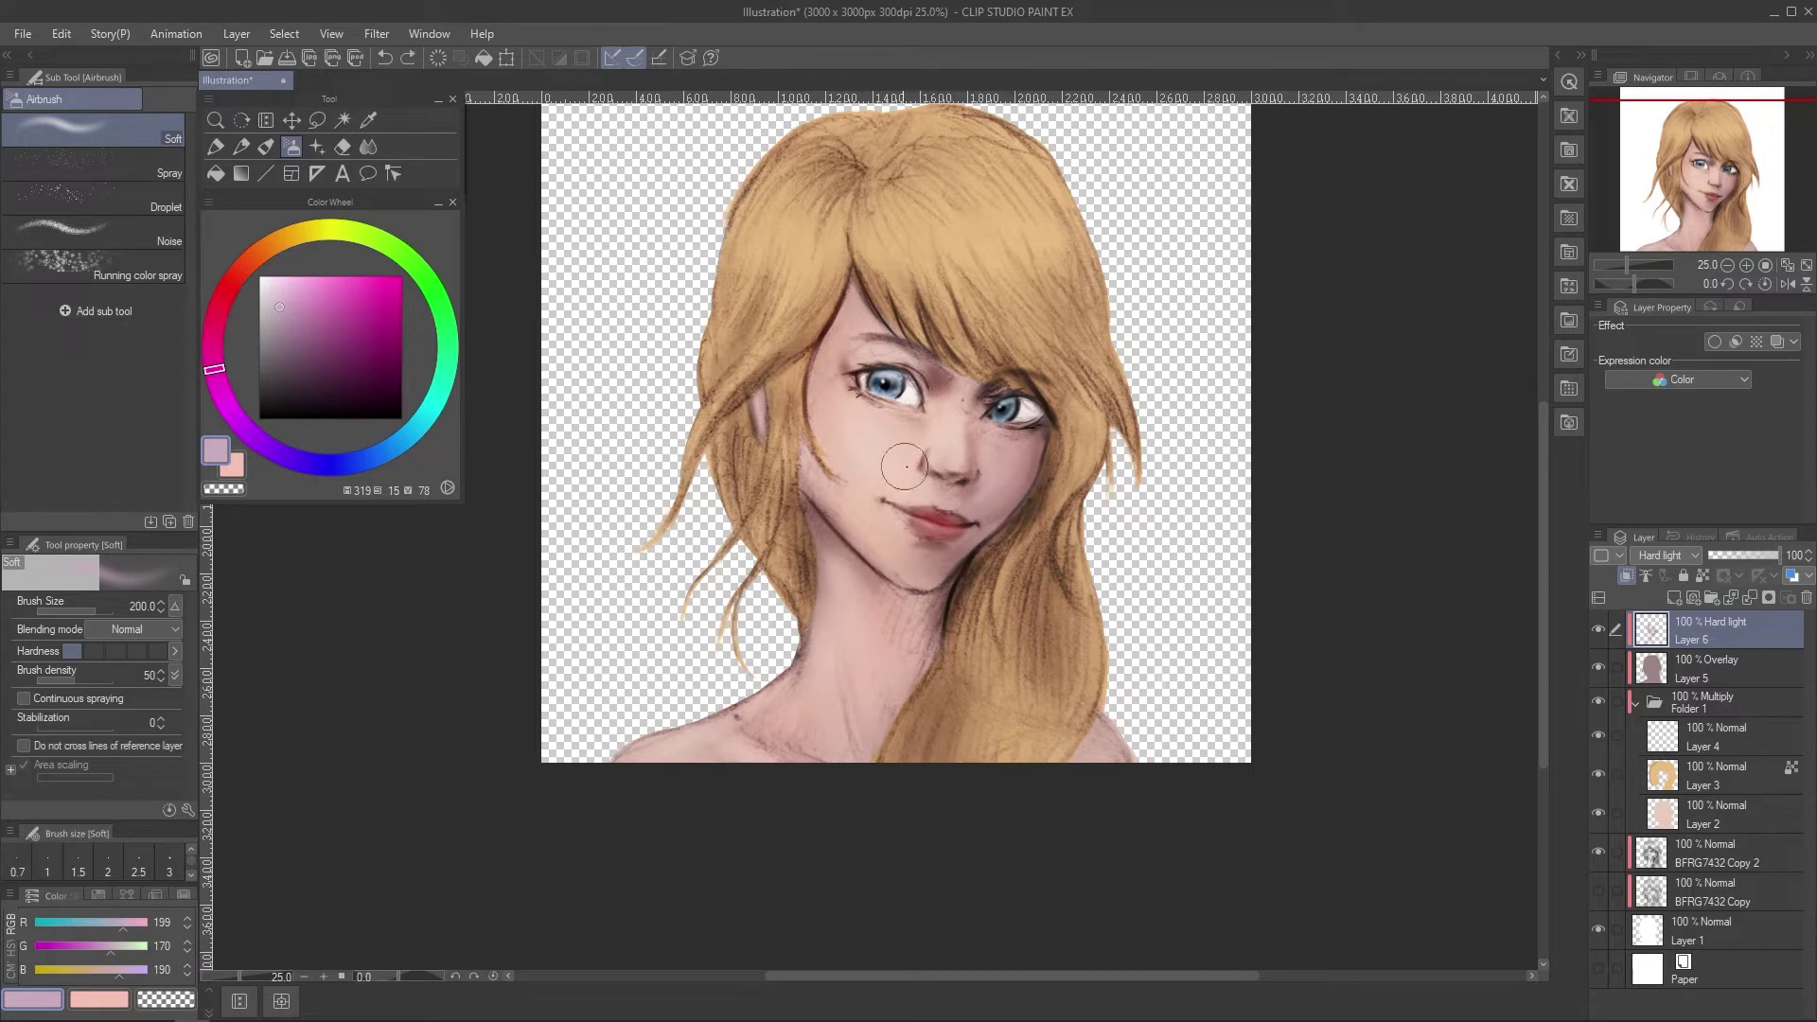
{"action": "key", "text": "ctrl+z"}
Airbrush a band of pale yellow highlights (RGB 228, 218, 192) across the crown and fringe of the hair at size 250.
{"action": "left_click_drag", "start_coordinate": [874, 319], "coordinate": [864, 384]}
{"action": "left_click_drag", "start_coordinate": [284, 236], "coordinate": [297, 234]}
{"action": "left_click", "coordinate": [281, 290]}
{"action": "key", "text": "bracketright"}
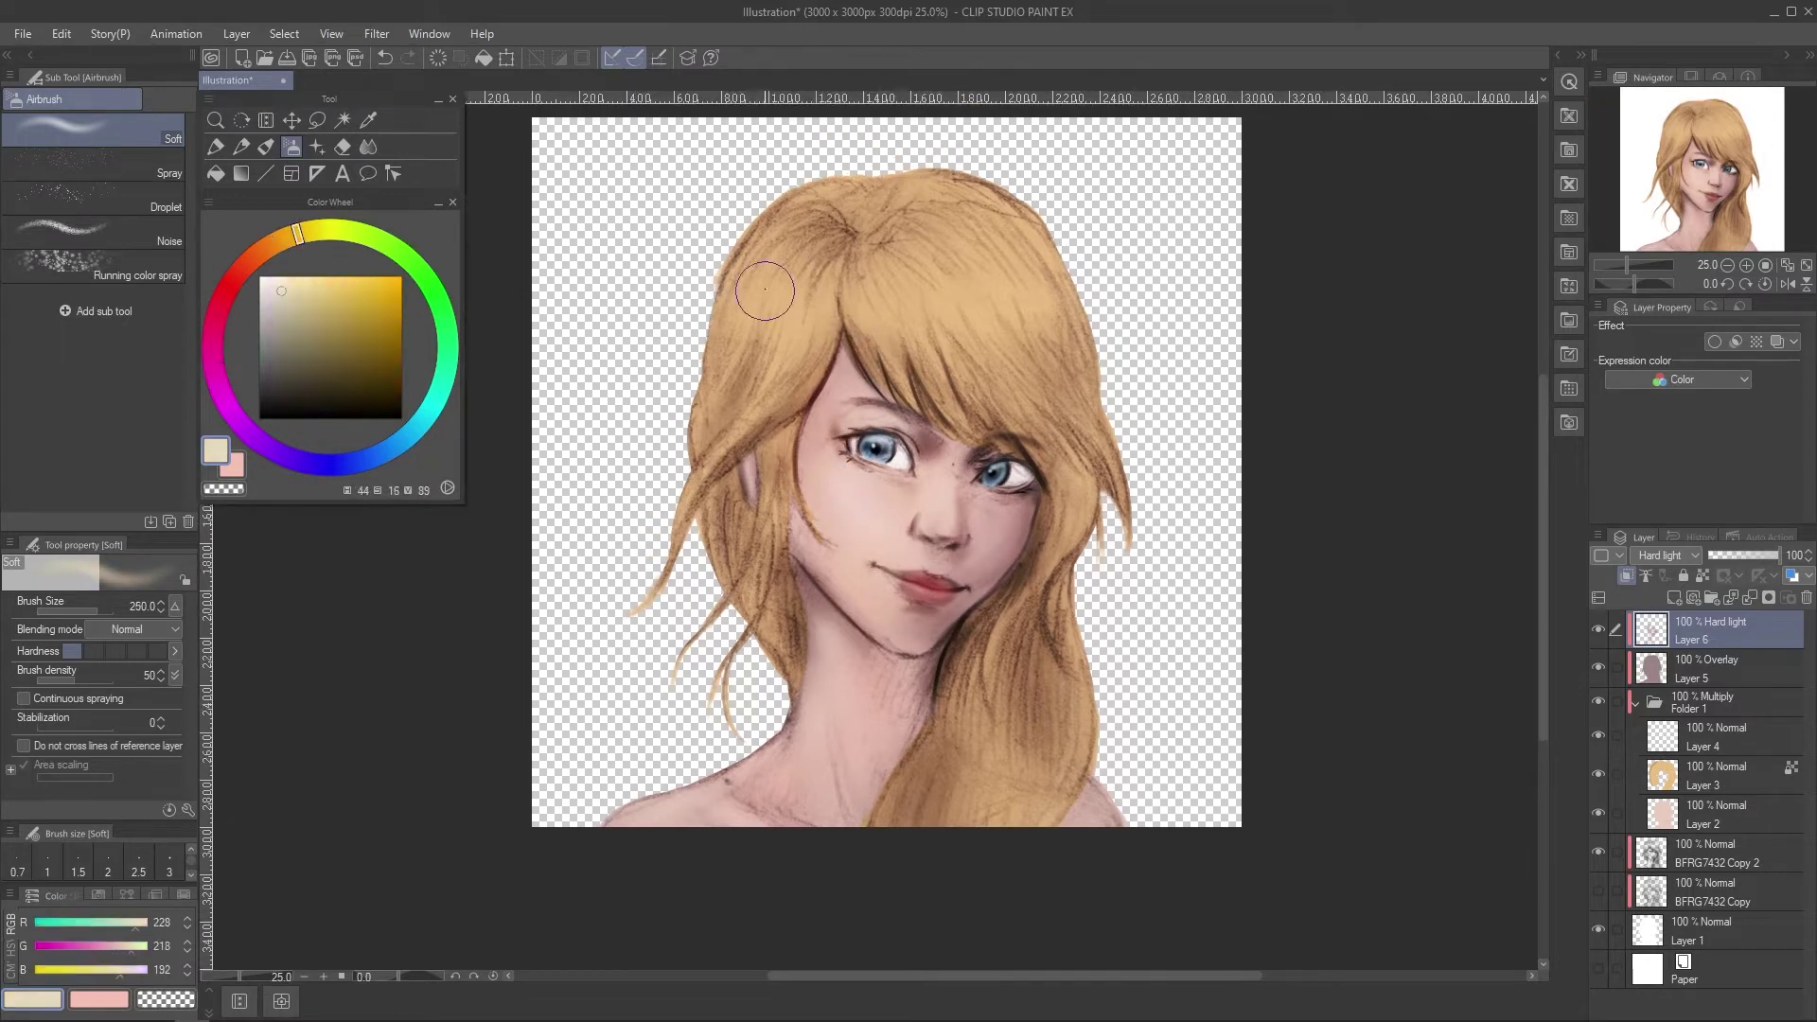
{"action": "mouse_move", "coordinate": [763, 293]}
{"action": "left_mouse_down"}
{"action": "mouse_move", "coordinate": [883, 353]}
{"action": "mouse_move", "coordinate": [944, 311]}
{"action": "mouse_move", "coordinate": [1057, 356]}
{"action": "left_mouse_up"}
Deepen the hair shadows with greyish browns (RGB 144, 130, 112 and 125, 112, 94) at brush sizes 250 to 300.
{"action": "left_click", "coordinate": [281, 240]}
{"action": "left_click", "coordinate": [290, 338]}
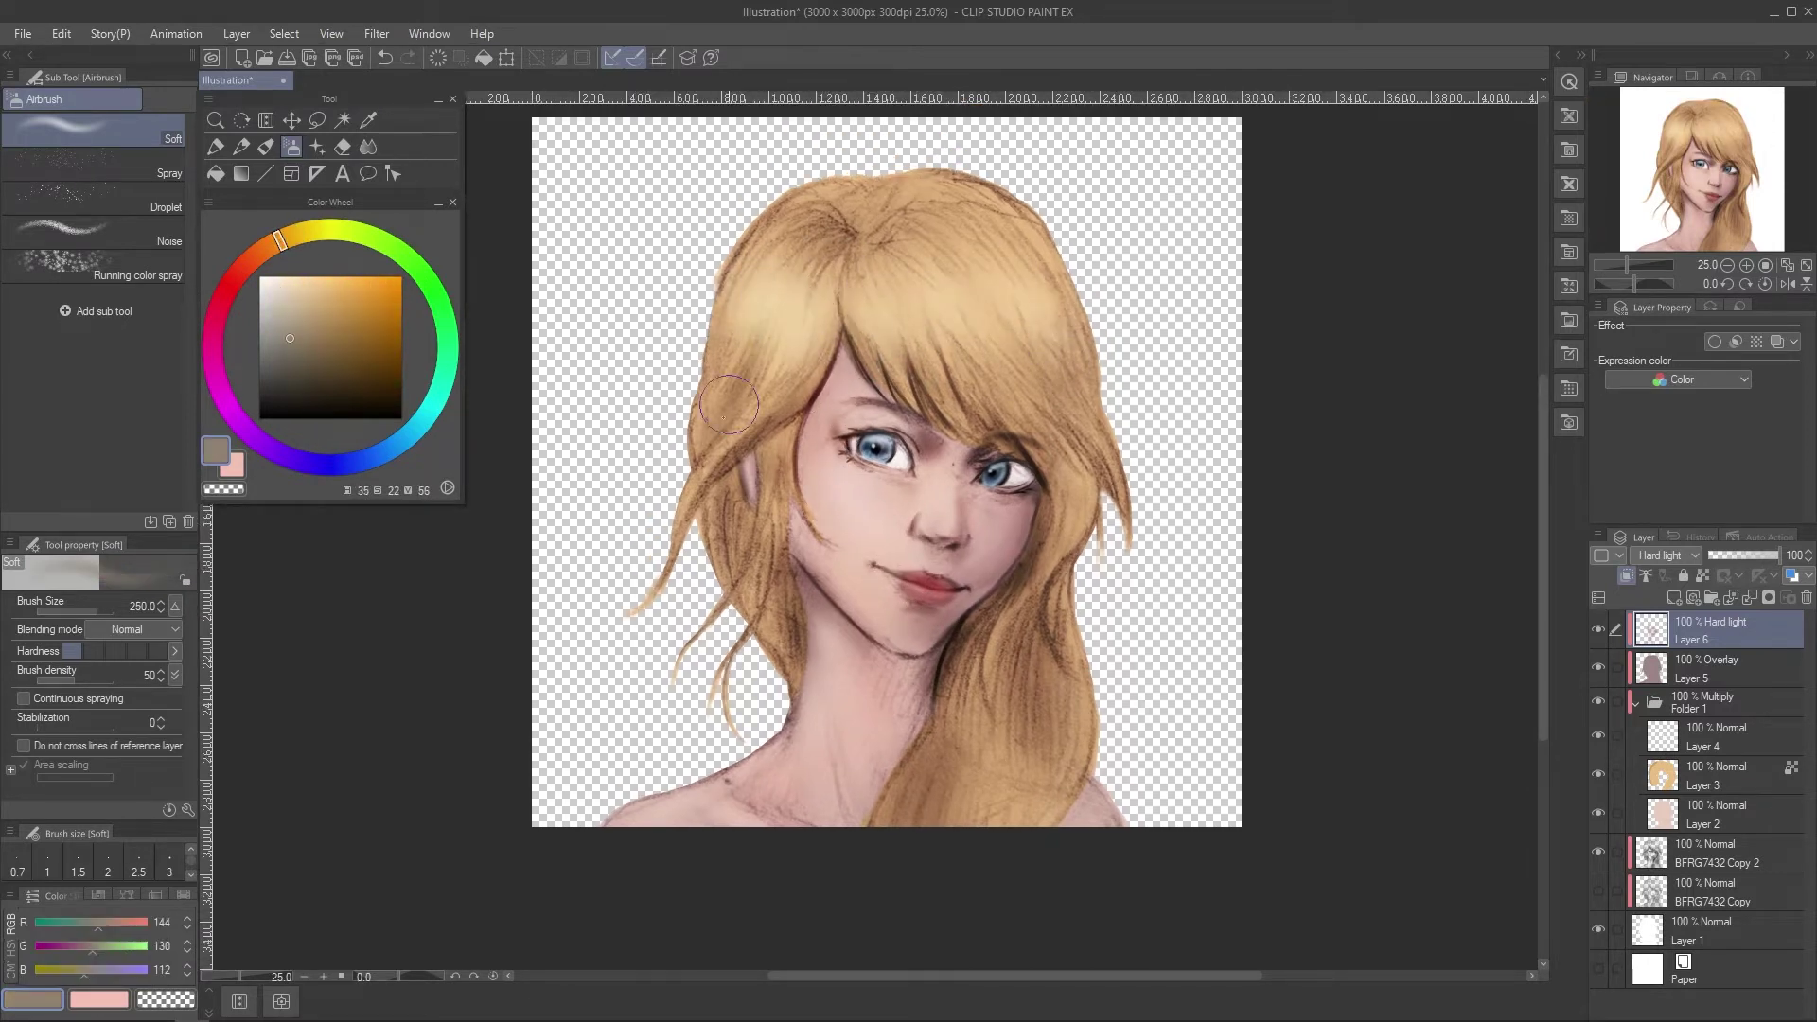
{"action": "key", "text": "bracketright"}
{"action": "left_click", "coordinate": [828, 463], "text": "alt"}
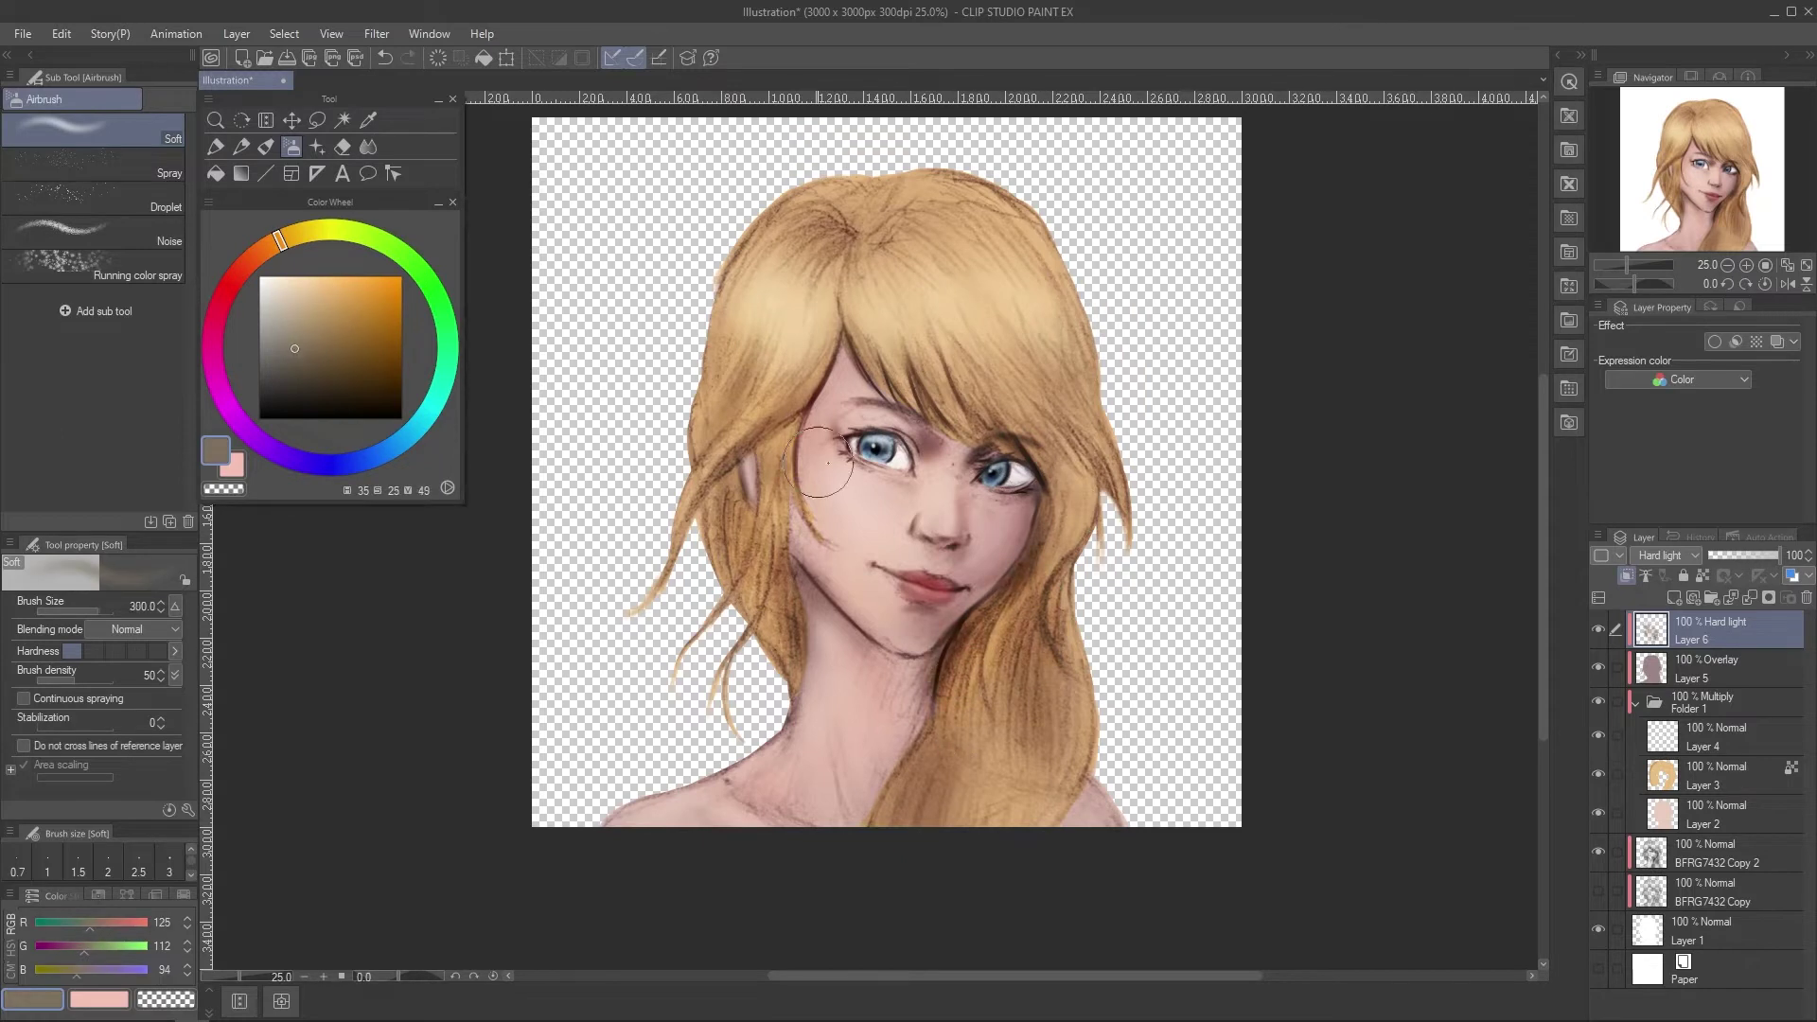
Warm the darker hair areas with orange-brown (RGB 125, 107, 94) and shade the neck below the jaw with reddish brown.
{"action": "left_click_drag", "start_coordinate": [276, 247], "coordinate": [265, 250]}
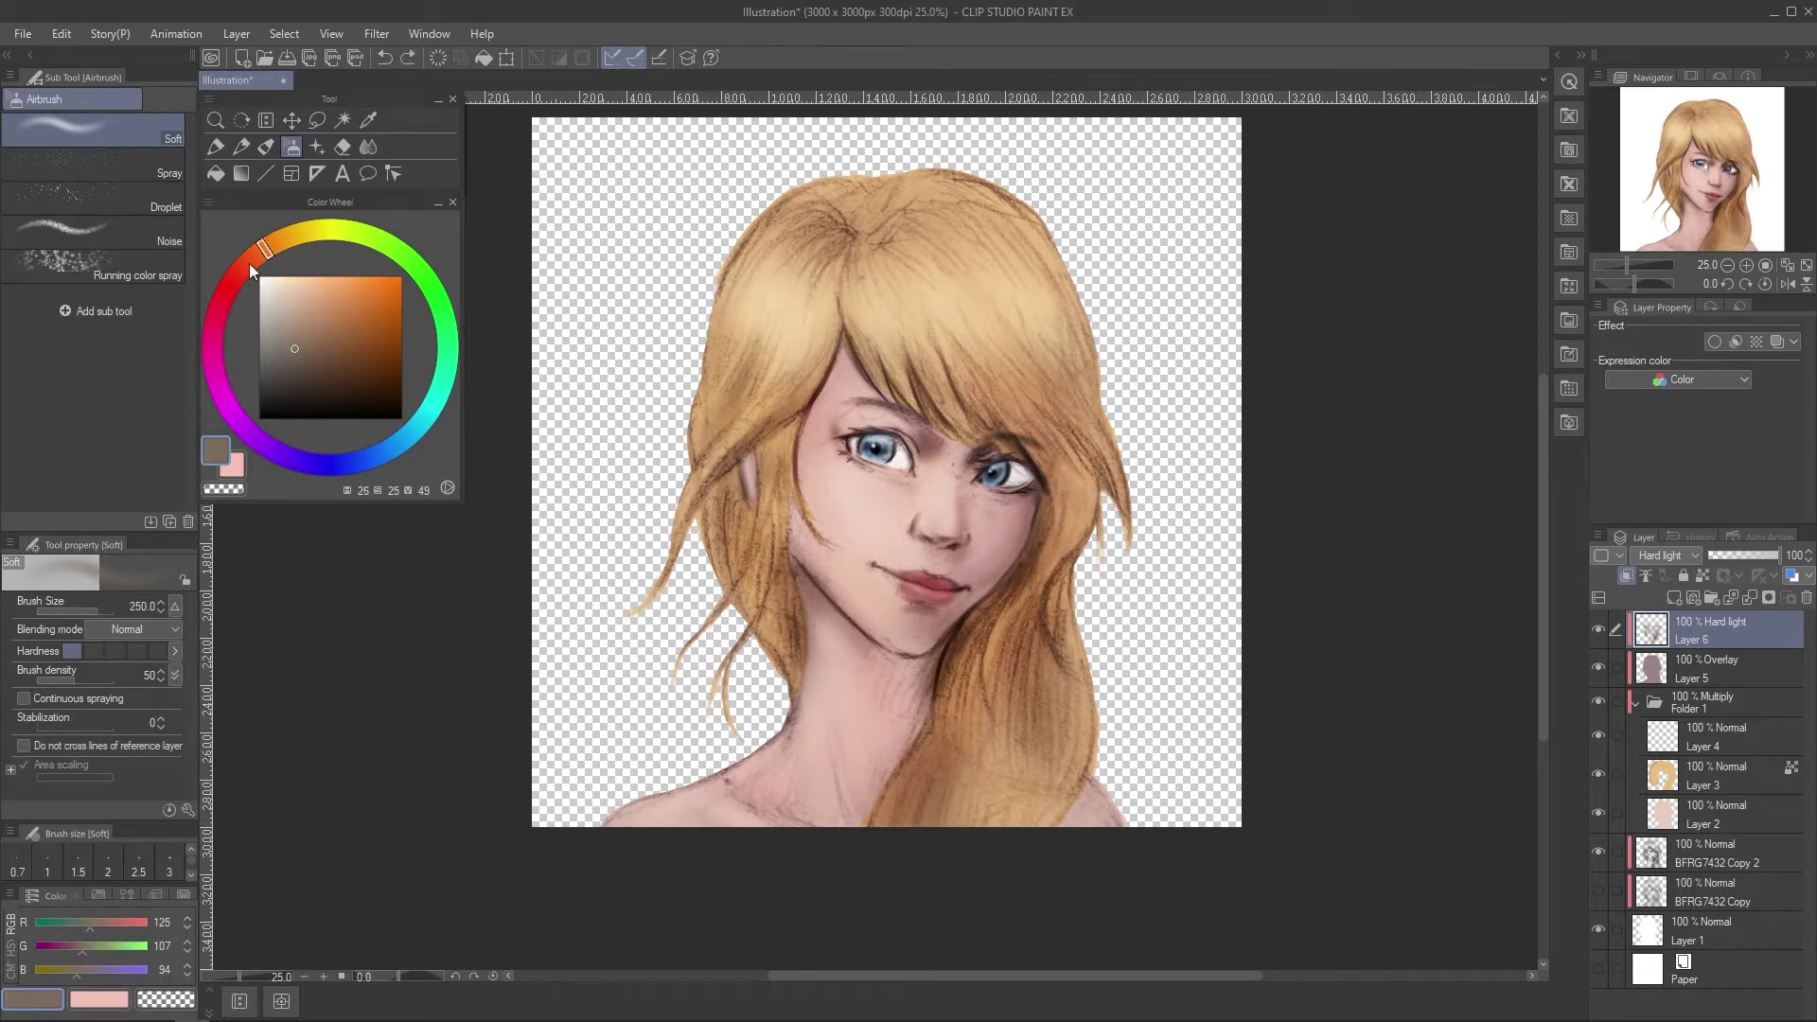
{"action": "left_click", "coordinate": [250, 271]}
{"action": "left_click", "coordinate": [240, 272]}
{"action": "left_click", "coordinate": [274, 365]}
{"action": "mouse_move", "coordinate": [851, 648]}
{"action": "left_mouse_down"}
{"action": "mouse_move", "coordinate": [904, 749]}
{"action": "mouse_move", "coordinate": [922, 672]}
{"action": "mouse_move", "coordinate": [899, 689]}
{"action": "left_mouse_up"}
{"action": "left_click", "coordinate": [894, 692], "text": "alt"}
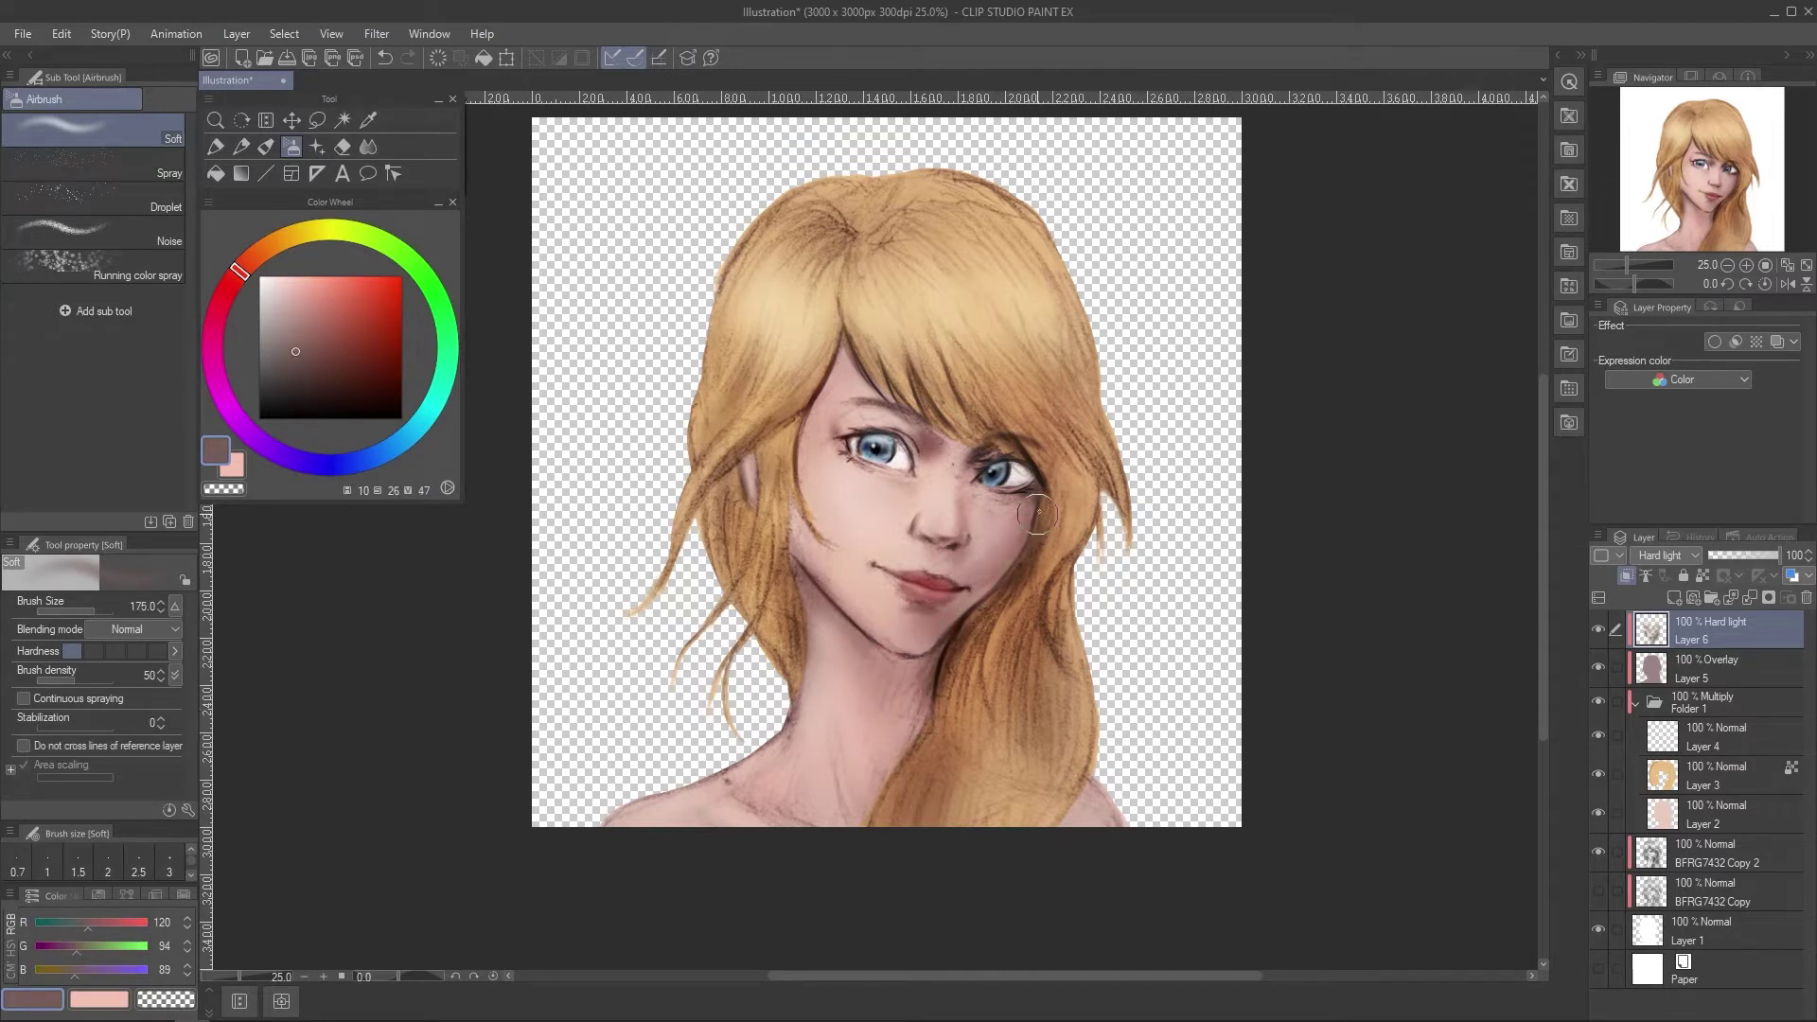
Shade the cheek at the right down toward the chin with dark reddish brown (RGB 81, 60, 62).
{"action": "left_click", "coordinate": [1030, 534], "text": "alt"}
{"action": "left_click", "coordinate": [224, 296]}
{"action": "left_click", "coordinate": [295, 373]}
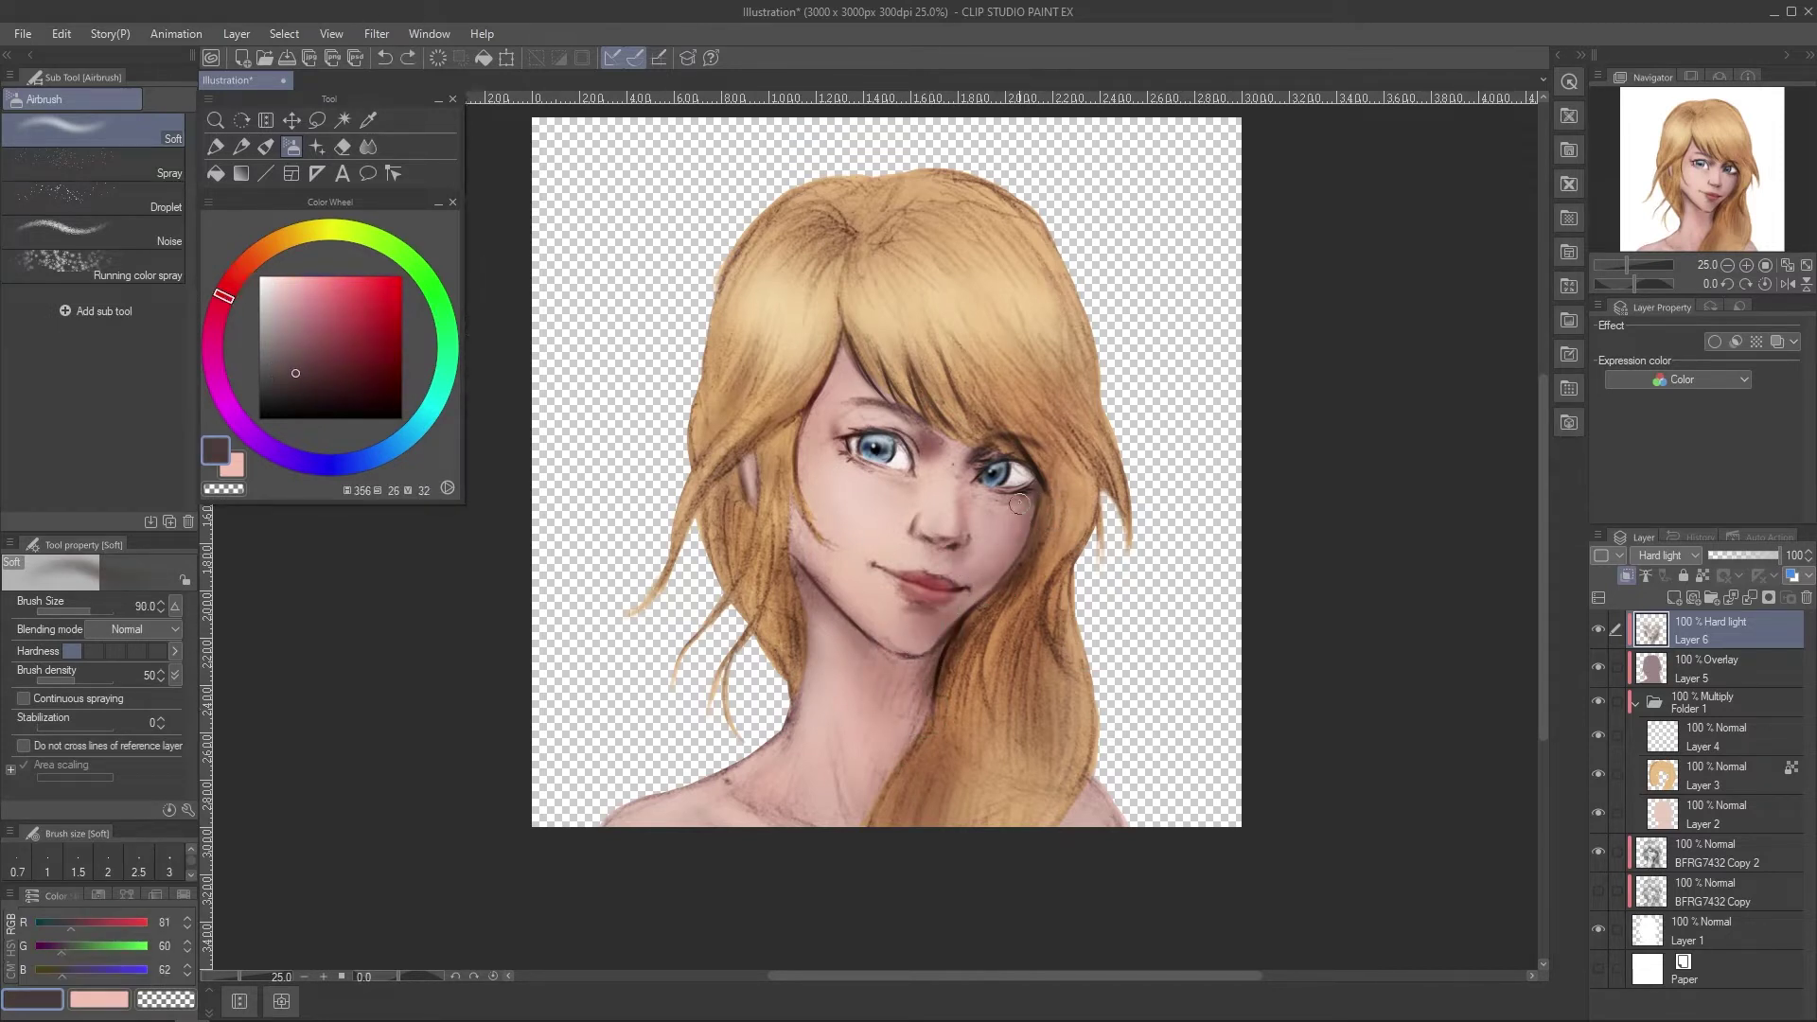
{"action": "key", "text": "]"}
{"action": "key", "text": "]"}
{"action": "key", "text": "]"}
{"action": "key", "text": "]"}
{"action": "left_click_drag", "start_coordinate": [1020, 512], "coordinate": [939, 591]}
Warm the neck and shoulder with brownish pink (RGB 157, 117, 104) at size 300, and toggle the Hard light layer's visibility to compare.
{"action": "left_click", "coordinate": [887, 508], "text": "alt"}
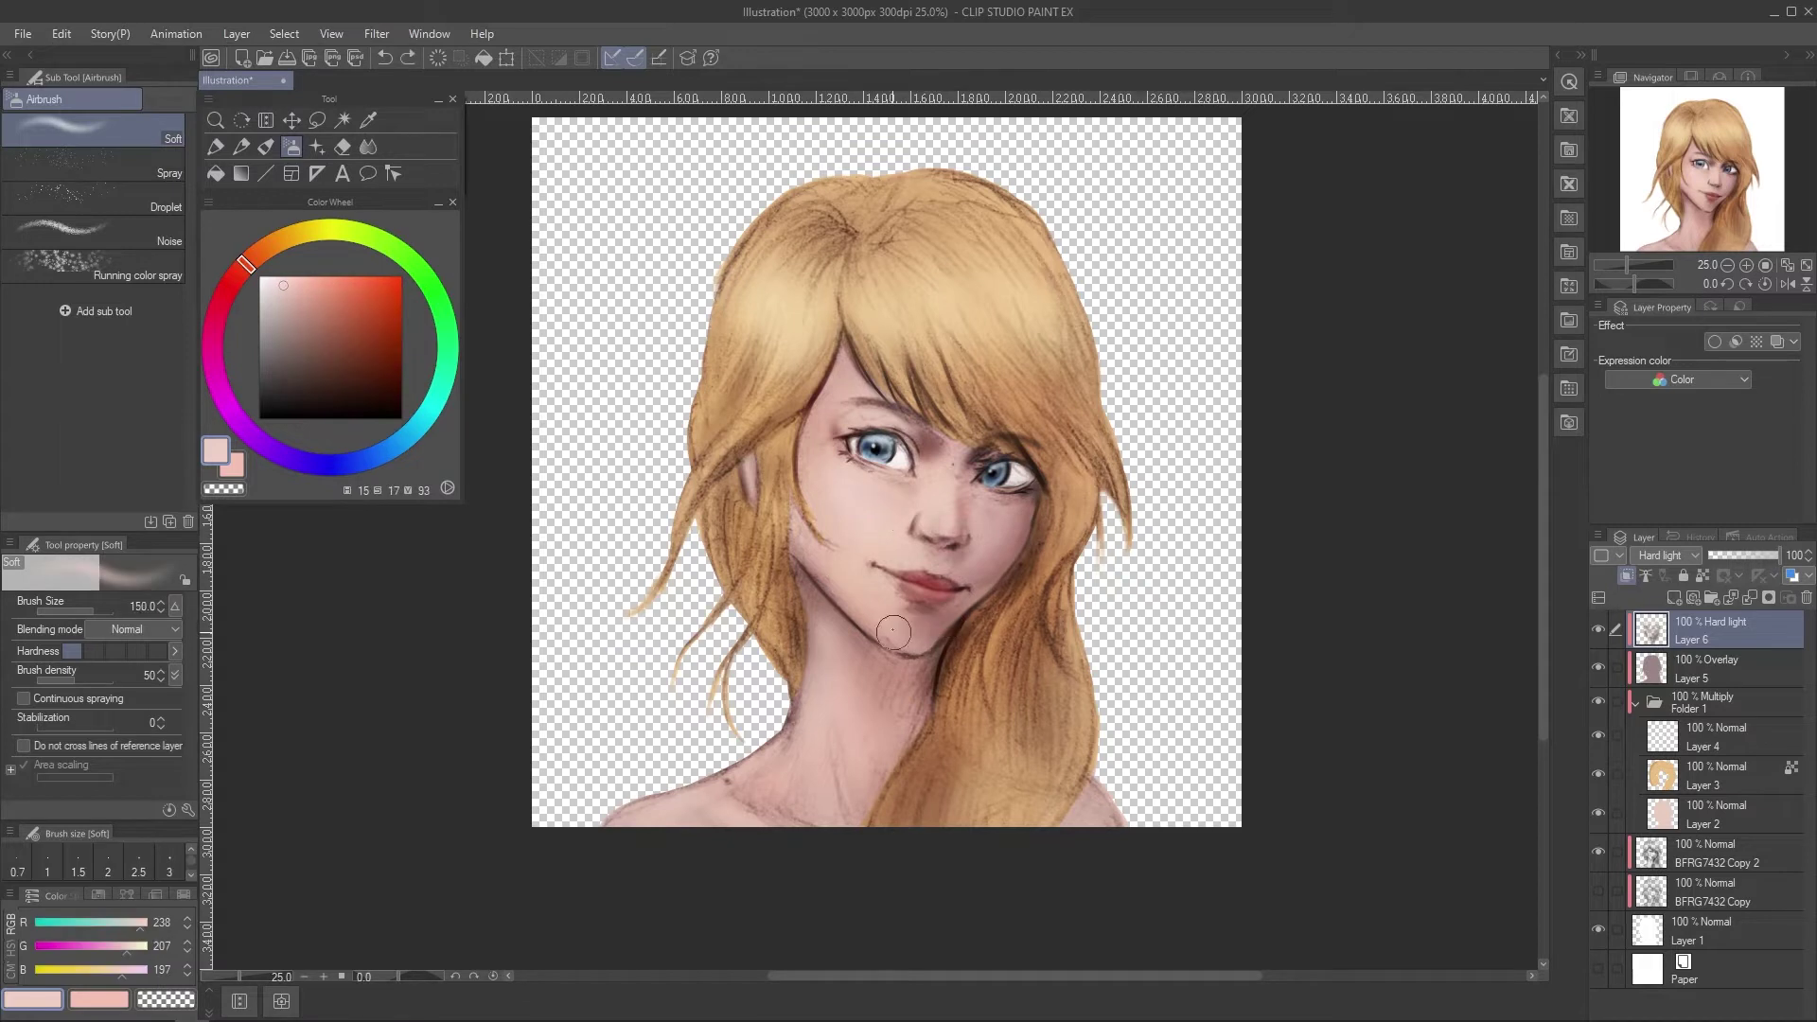
{"action": "left_click", "coordinate": [307, 330]}
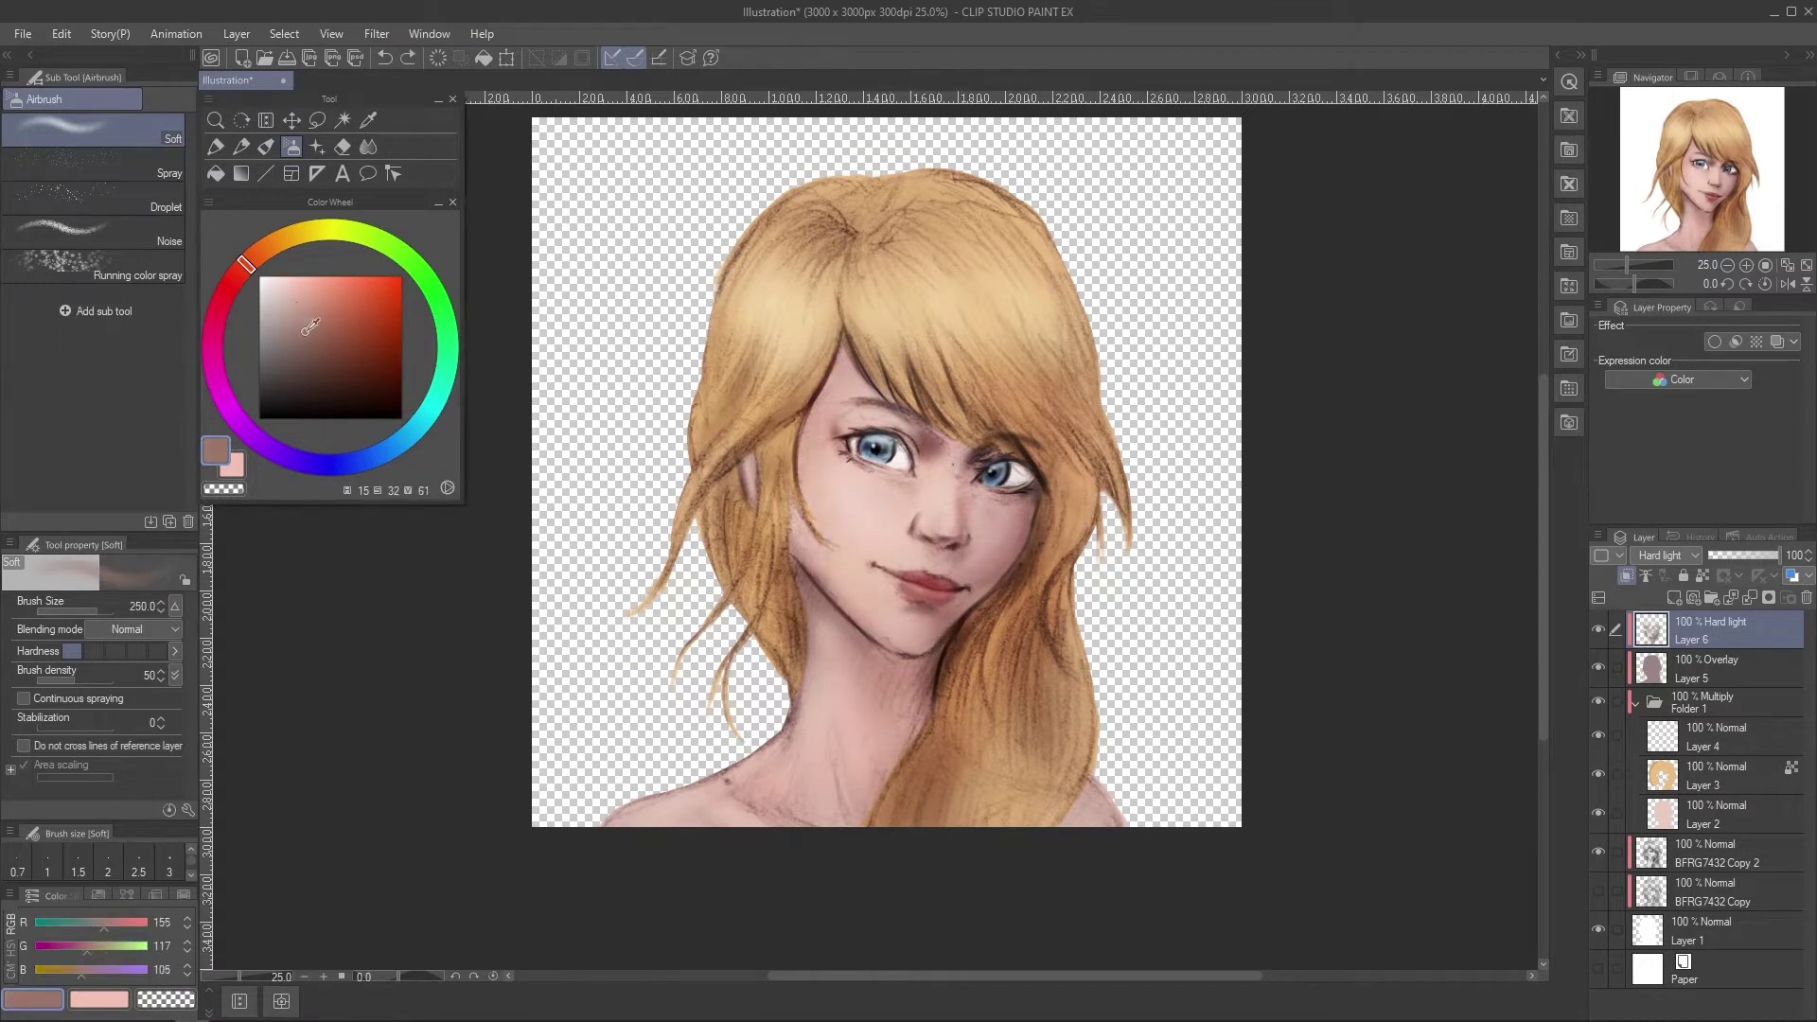
{"action": "key", "text": "]"}
{"action": "left_click_drag", "start_coordinate": [819, 738], "coordinate": [811, 676]}
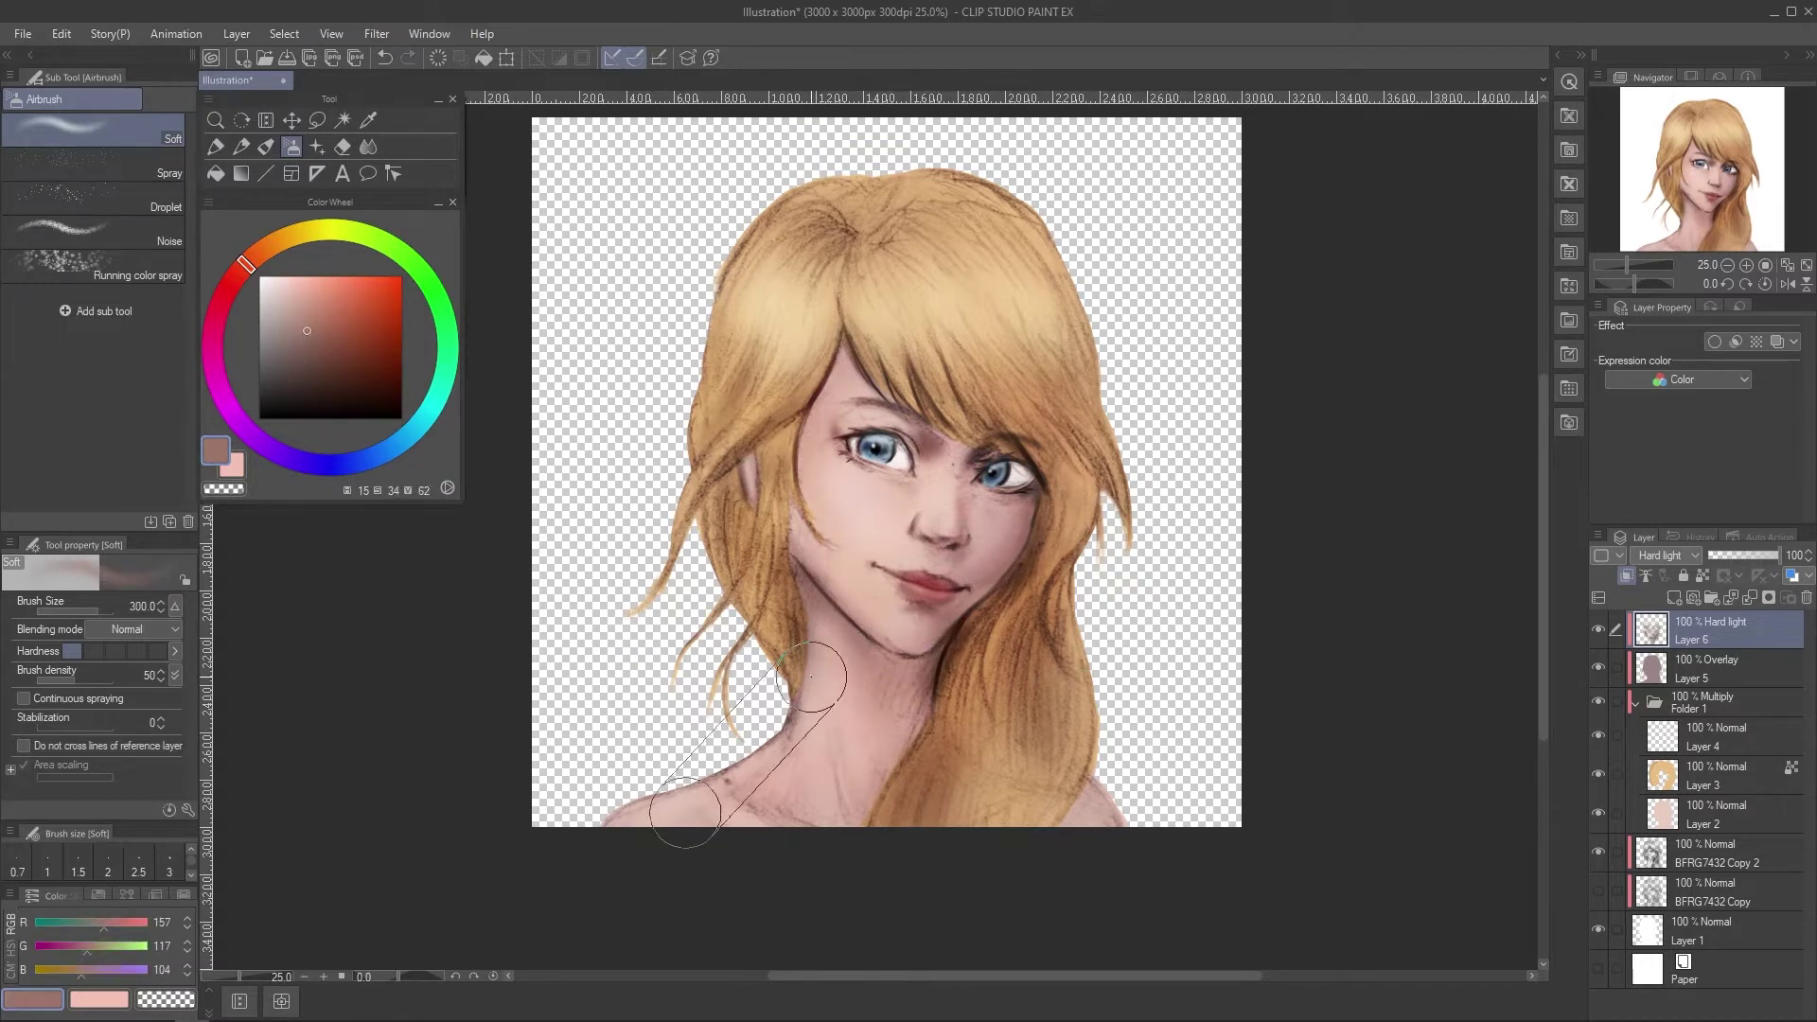
{"action": "left_click", "coordinate": [1598, 629]}
{"action": "left_click", "coordinate": [1599, 629]}
Highlight the bridge of the nose with soft cream (RGB 242, 236, 227) using the Soft airbrush at size 125.
{"action": "left_click", "coordinate": [281, 240]}
{"action": "left_click", "coordinate": [260, 277]}
{"action": "scroll", "coordinate": [1083, 463], "scroll_direction": "up", "scroll_amount": 1}
{"action": "key", "text": "["}
{"action": "key", "text": "["}
{"action": "key", "text": "["}
{"action": "key", "text": "["}
{"action": "key", "text": "["}
{"action": "key", "text": "["}
{"action": "key", "text": "["}
{"action": "key", "text": "["}
{"action": "key", "text": "["}
{"action": "key", "text": "["}
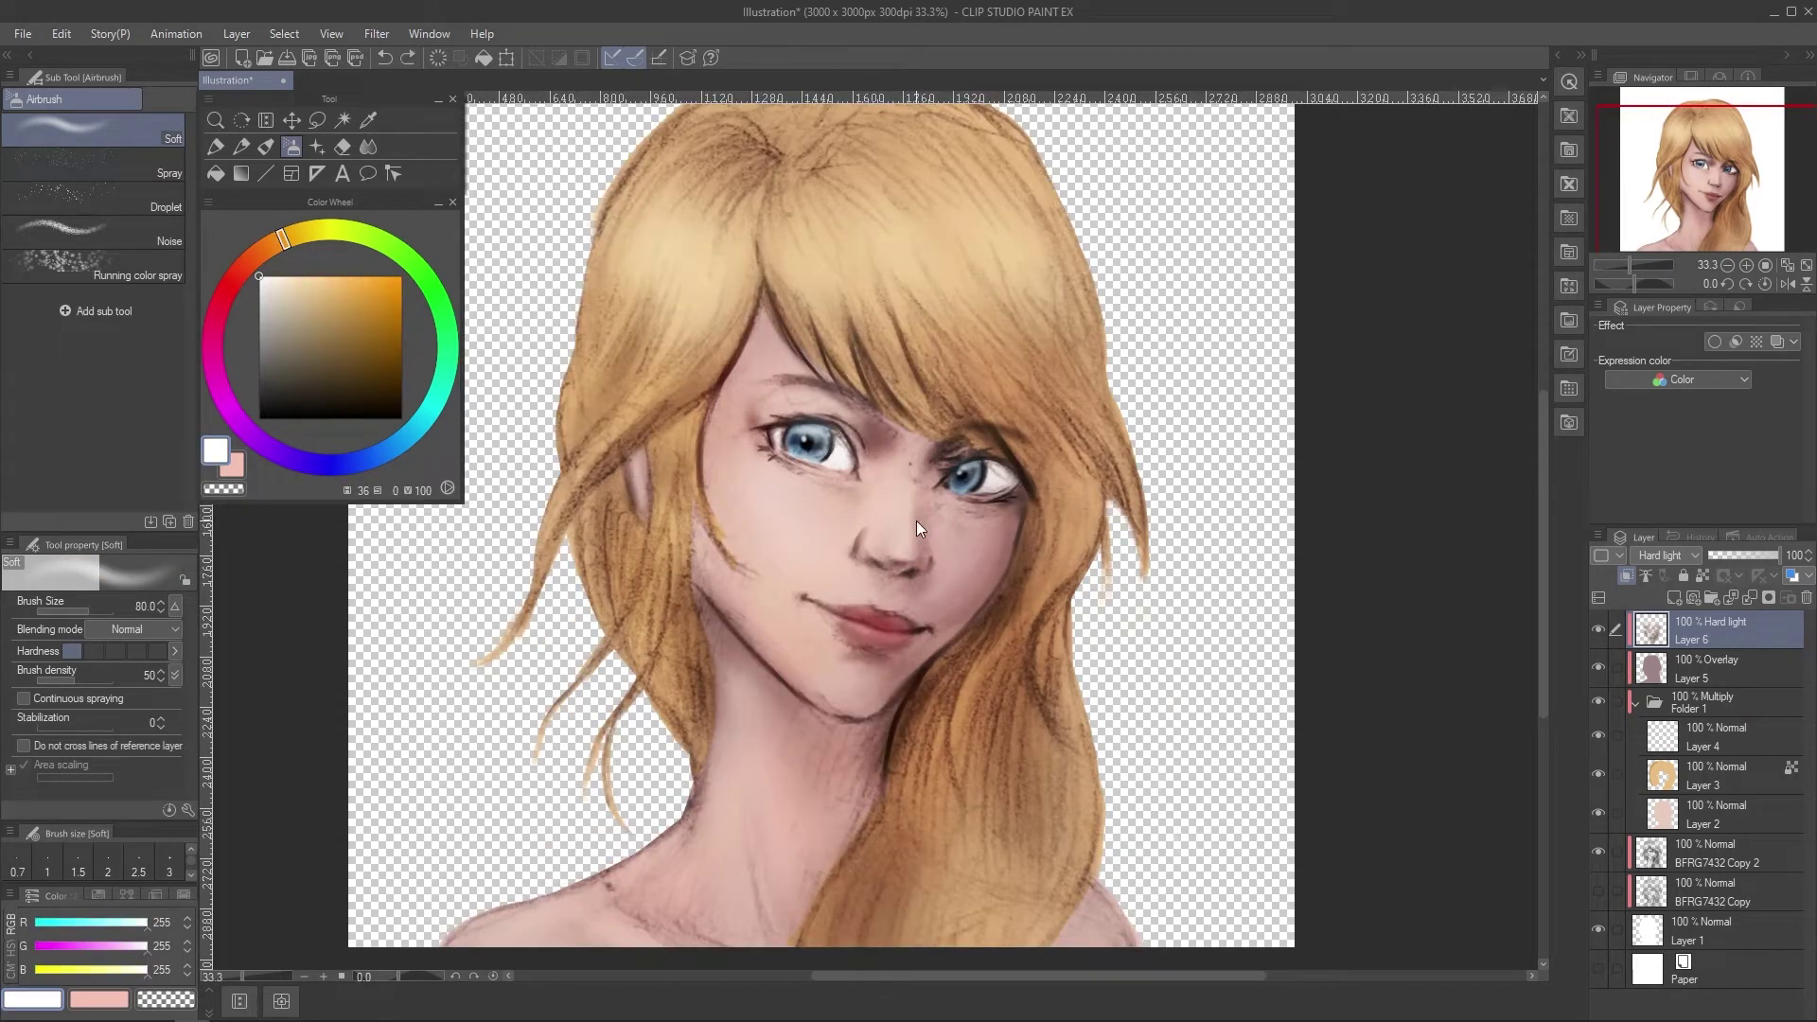
{"action": "left_click", "coordinate": [267, 283]}
{"action": "key", "text": "]"}
{"action": "left_click_drag", "start_coordinate": [908, 484], "coordinate": [902, 526]}
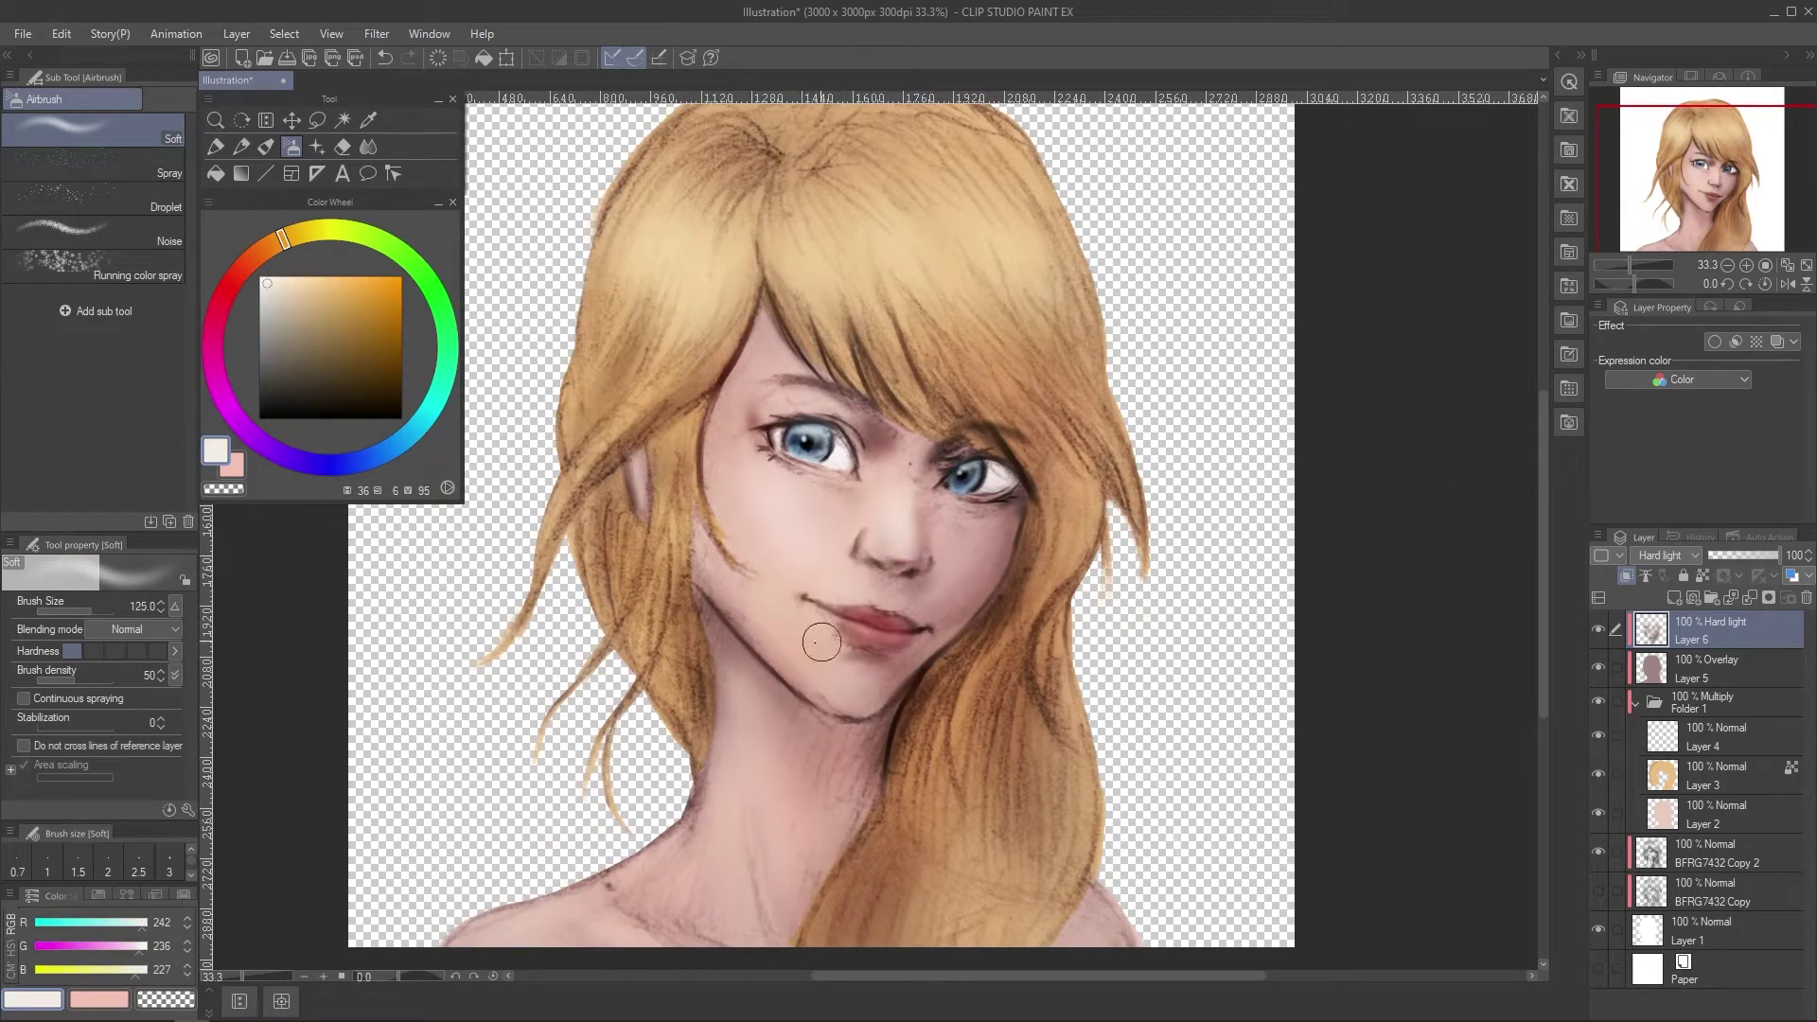
Highlight the neck and add a pale blue-grey rim light (RGB 181, 190, 204) along the jaw at the right at size 40.
{"action": "scroll", "coordinate": [757, 662], "scroll_direction": "down", "scroll_amount": 1}
{"action": "left_click_drag", "start_coordinate": [741, 829], "coordinate": [653, 842]}
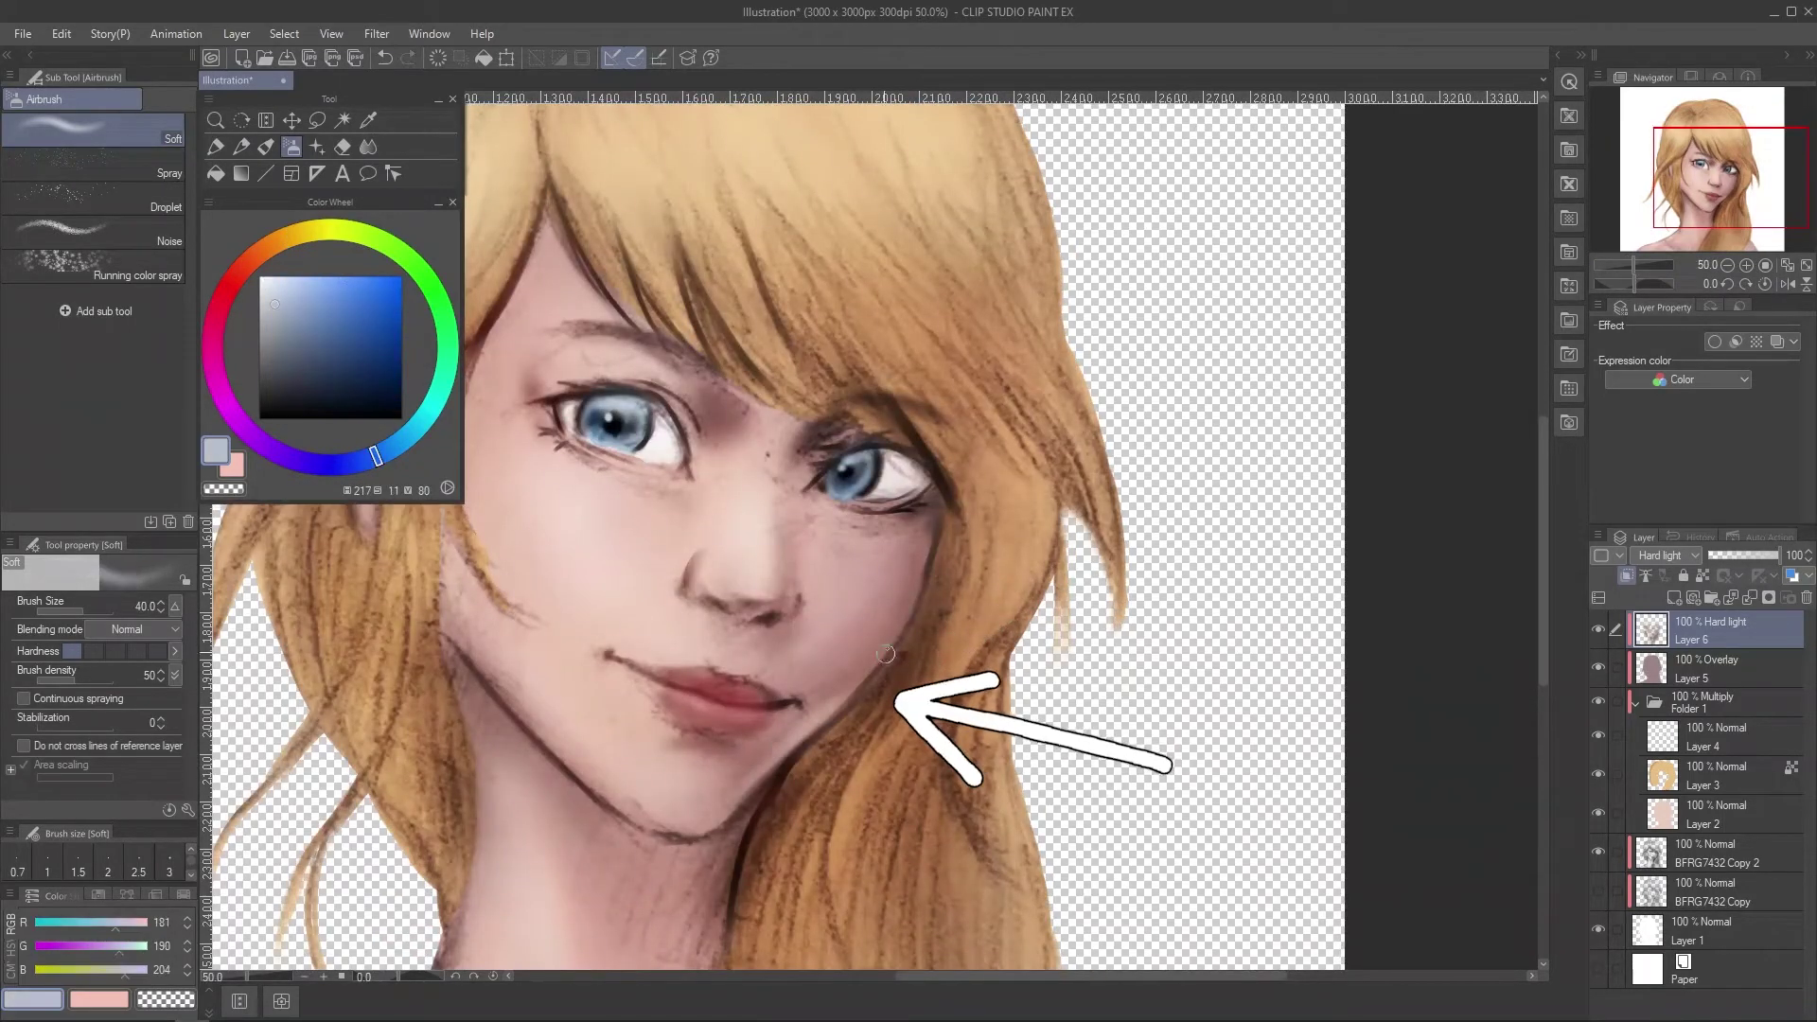
{"action": "left_click_drag", "start_coordinate": [886, 653], "coordinate": [710, 819]}
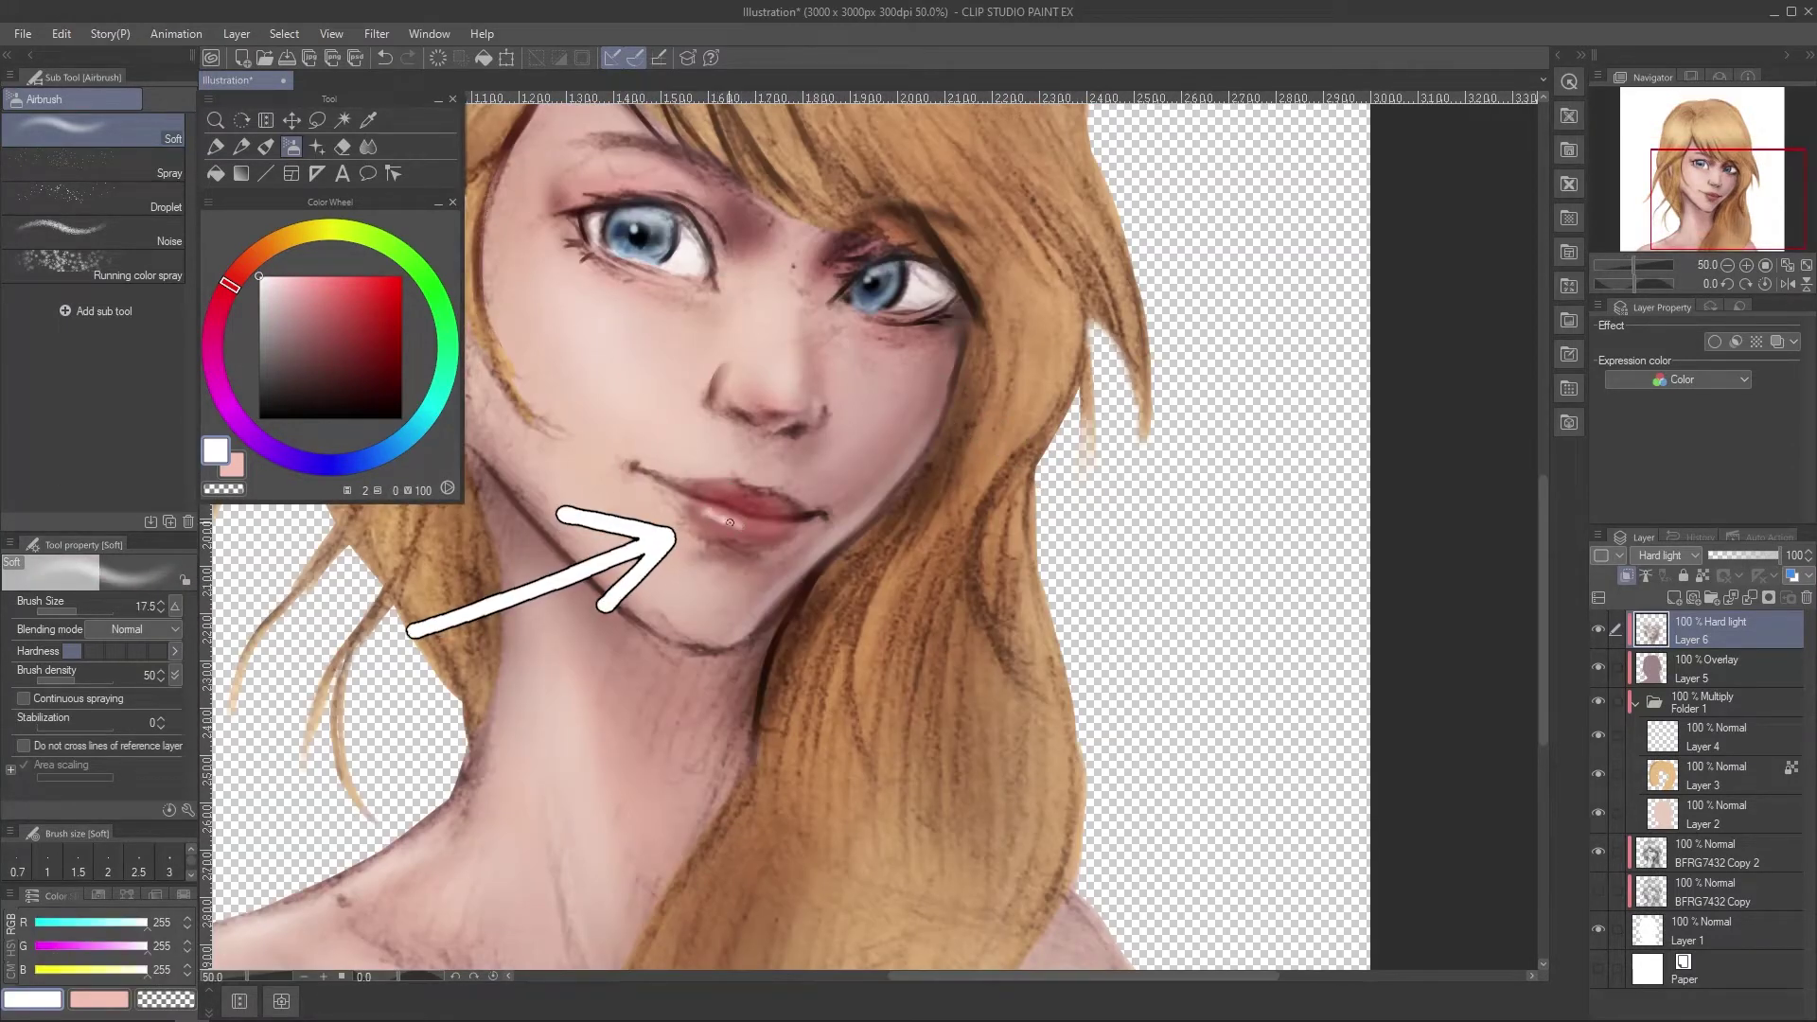
Add small pure white highlights to the lower lip, both eyes and the nose at brush sizes 10 and 17.5.
{"action": "left_click_drag", "start_coordinate": [713, 516], "coordinate": [738, 524]}
{"action": "key", "text": "bracketleft"}
{"action": "left_click_drag", "start_coordinate": [611, 218], "coordinate": [611, 246]}
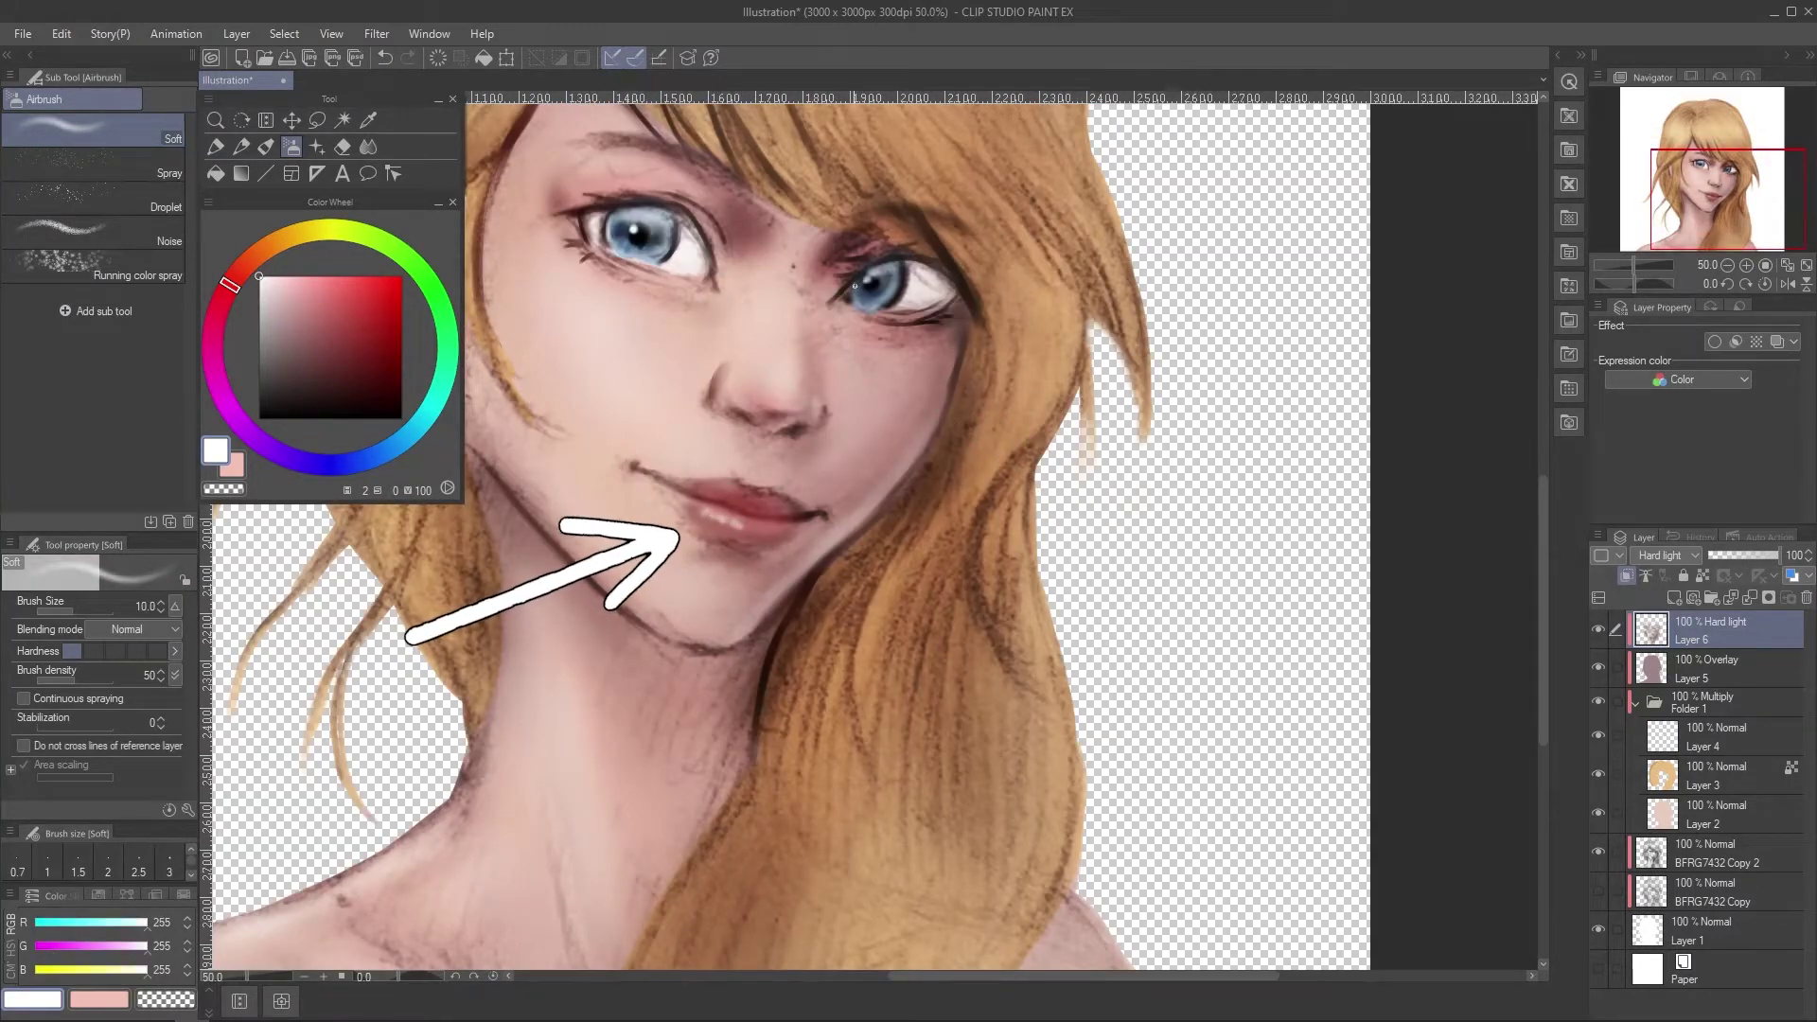
{"action": "left_click_drag", "start_coordinate": [861, 301], "coordinate": [880, 293]}
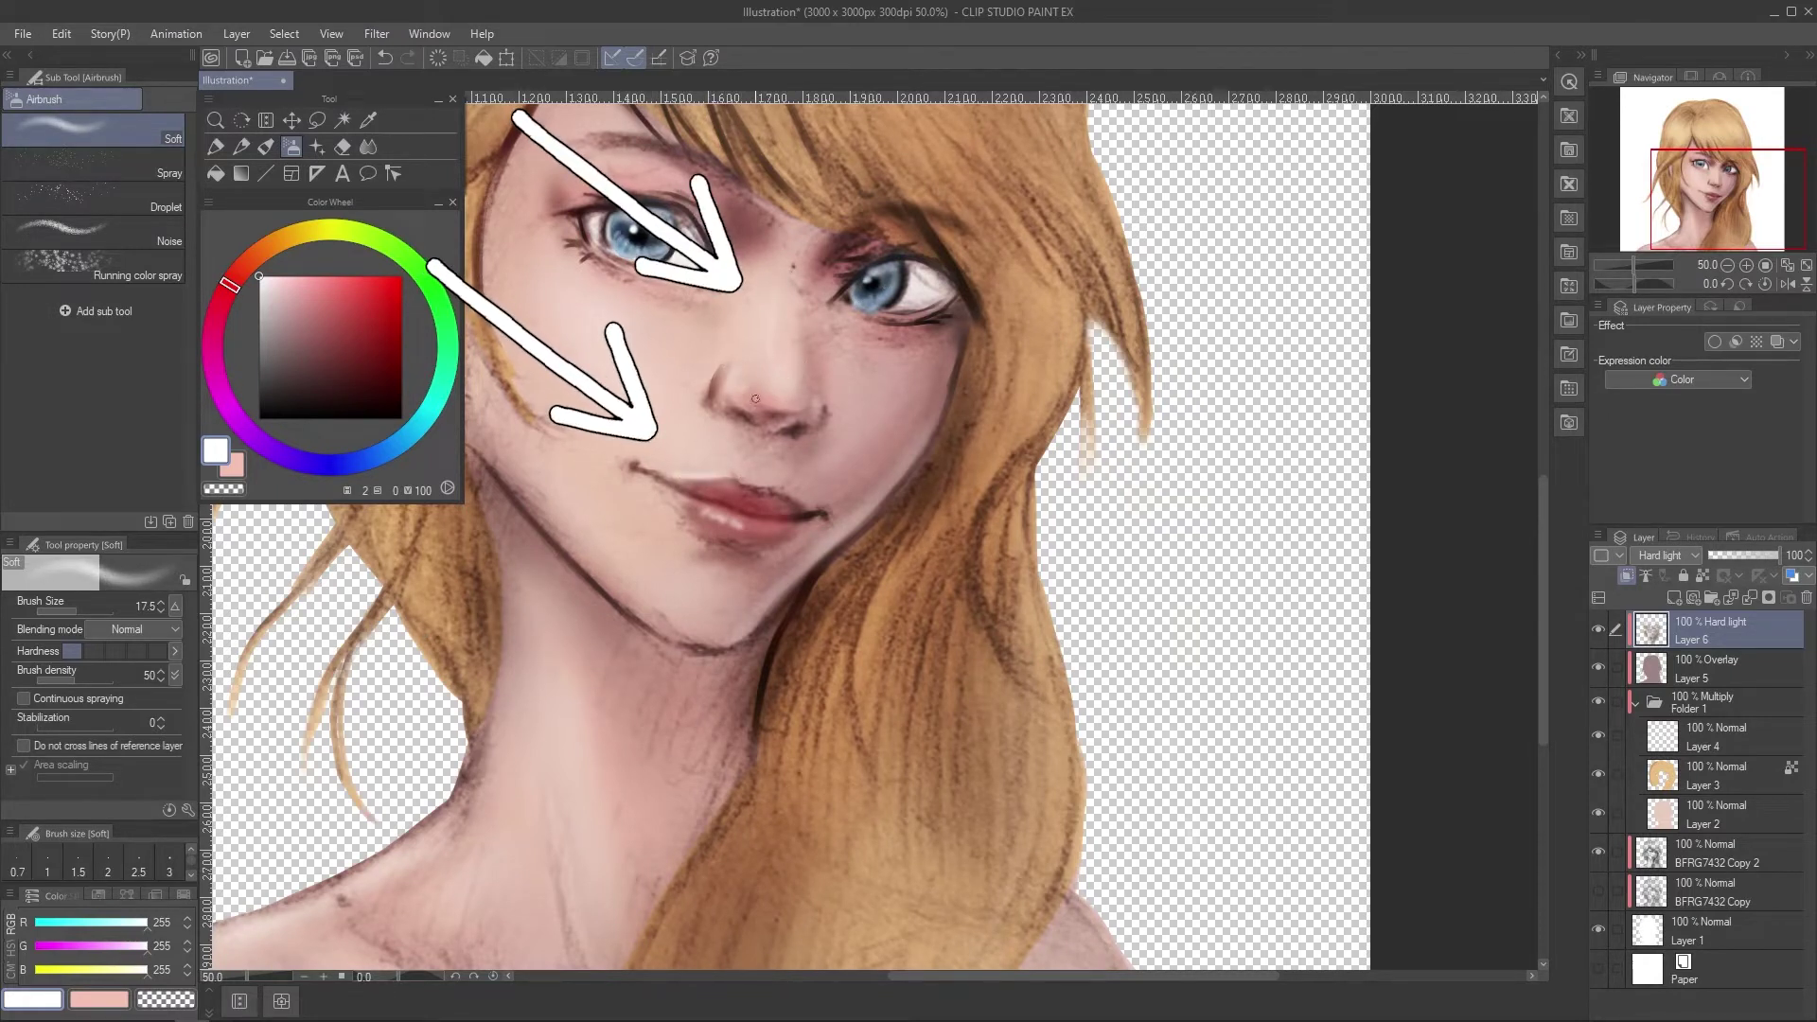
Soften the lips and face edge with greyish pink (RGB 159, 142, 140) and muted red-brown (RGB 128, 93, 89) at size 100.
{"action": "key", "text": "bracketright"}
{"action": "key", "text": "bracketright"}
{"action": "left_click", "coordinate": [616, 493], "text": "alt"}
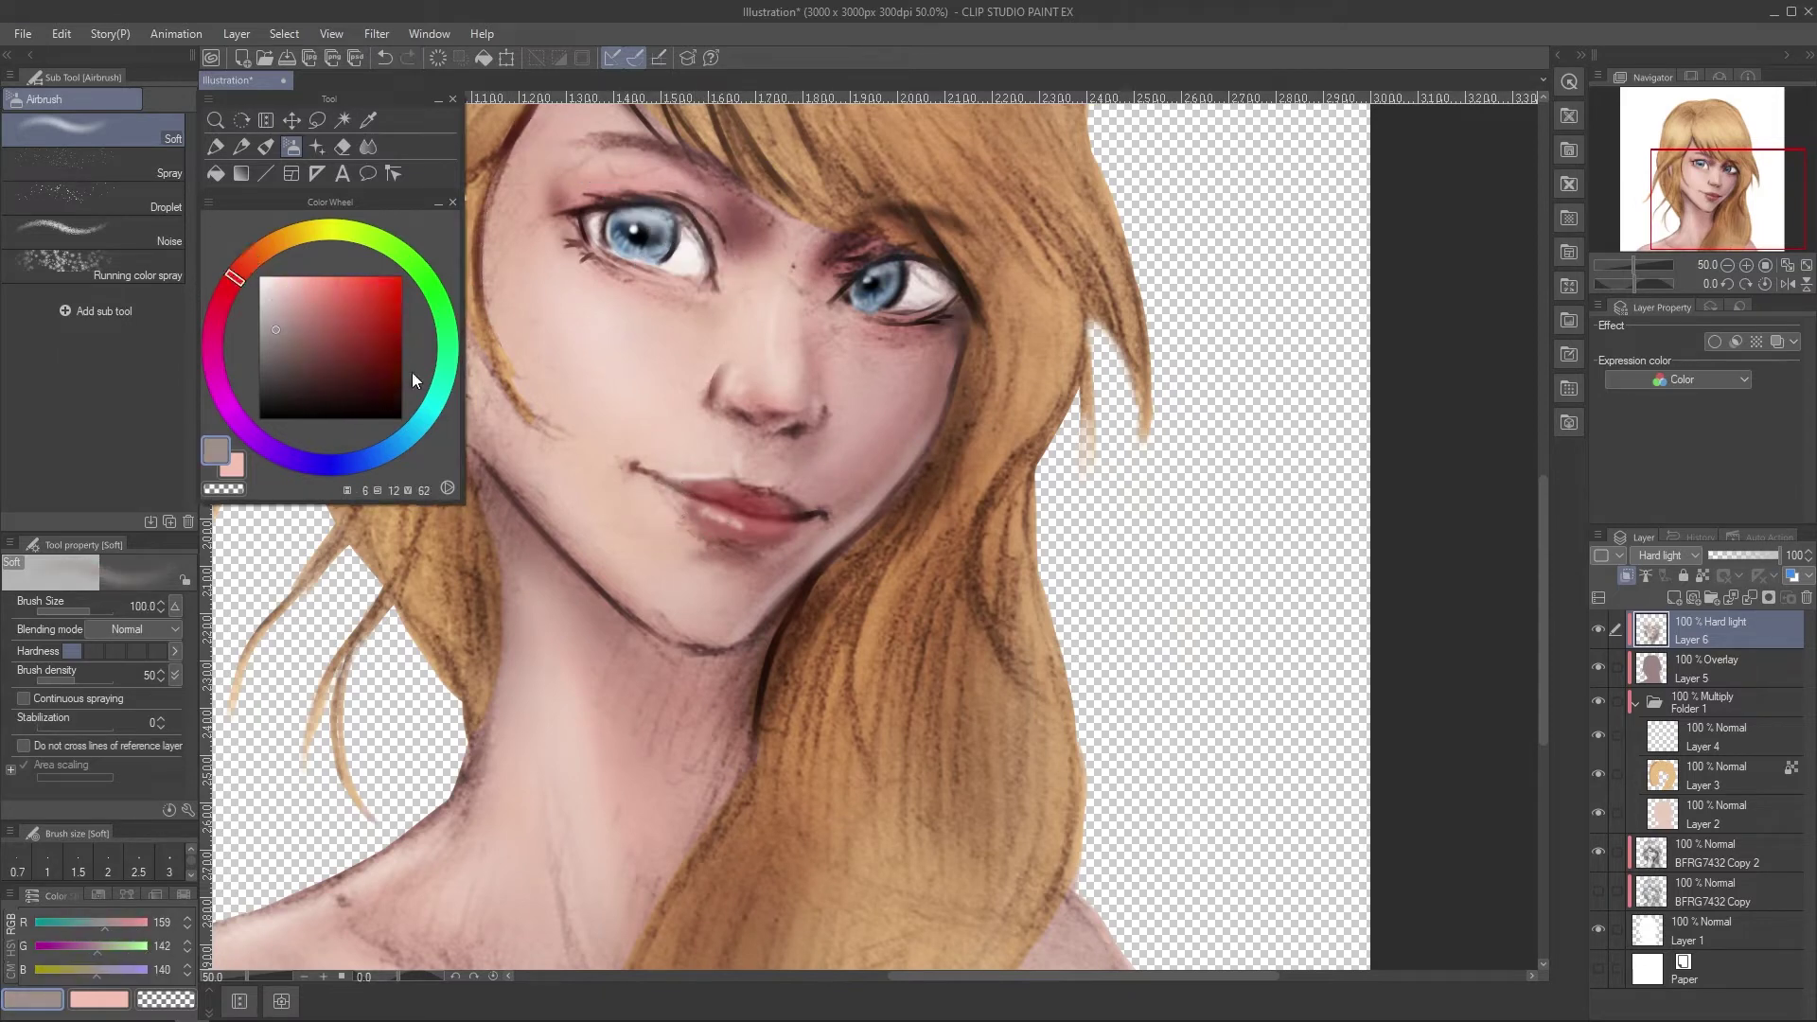
{"action": "left_click", "coordinate": [776, 520]}
{"action": "scroll", "coordinate": [973, 482], "scroll_direction": "down", "scroll_amount": 2}
{"action": "left_click_drag", "start_coordinate": [1152, 560], "coordinate": [1107, 560]}
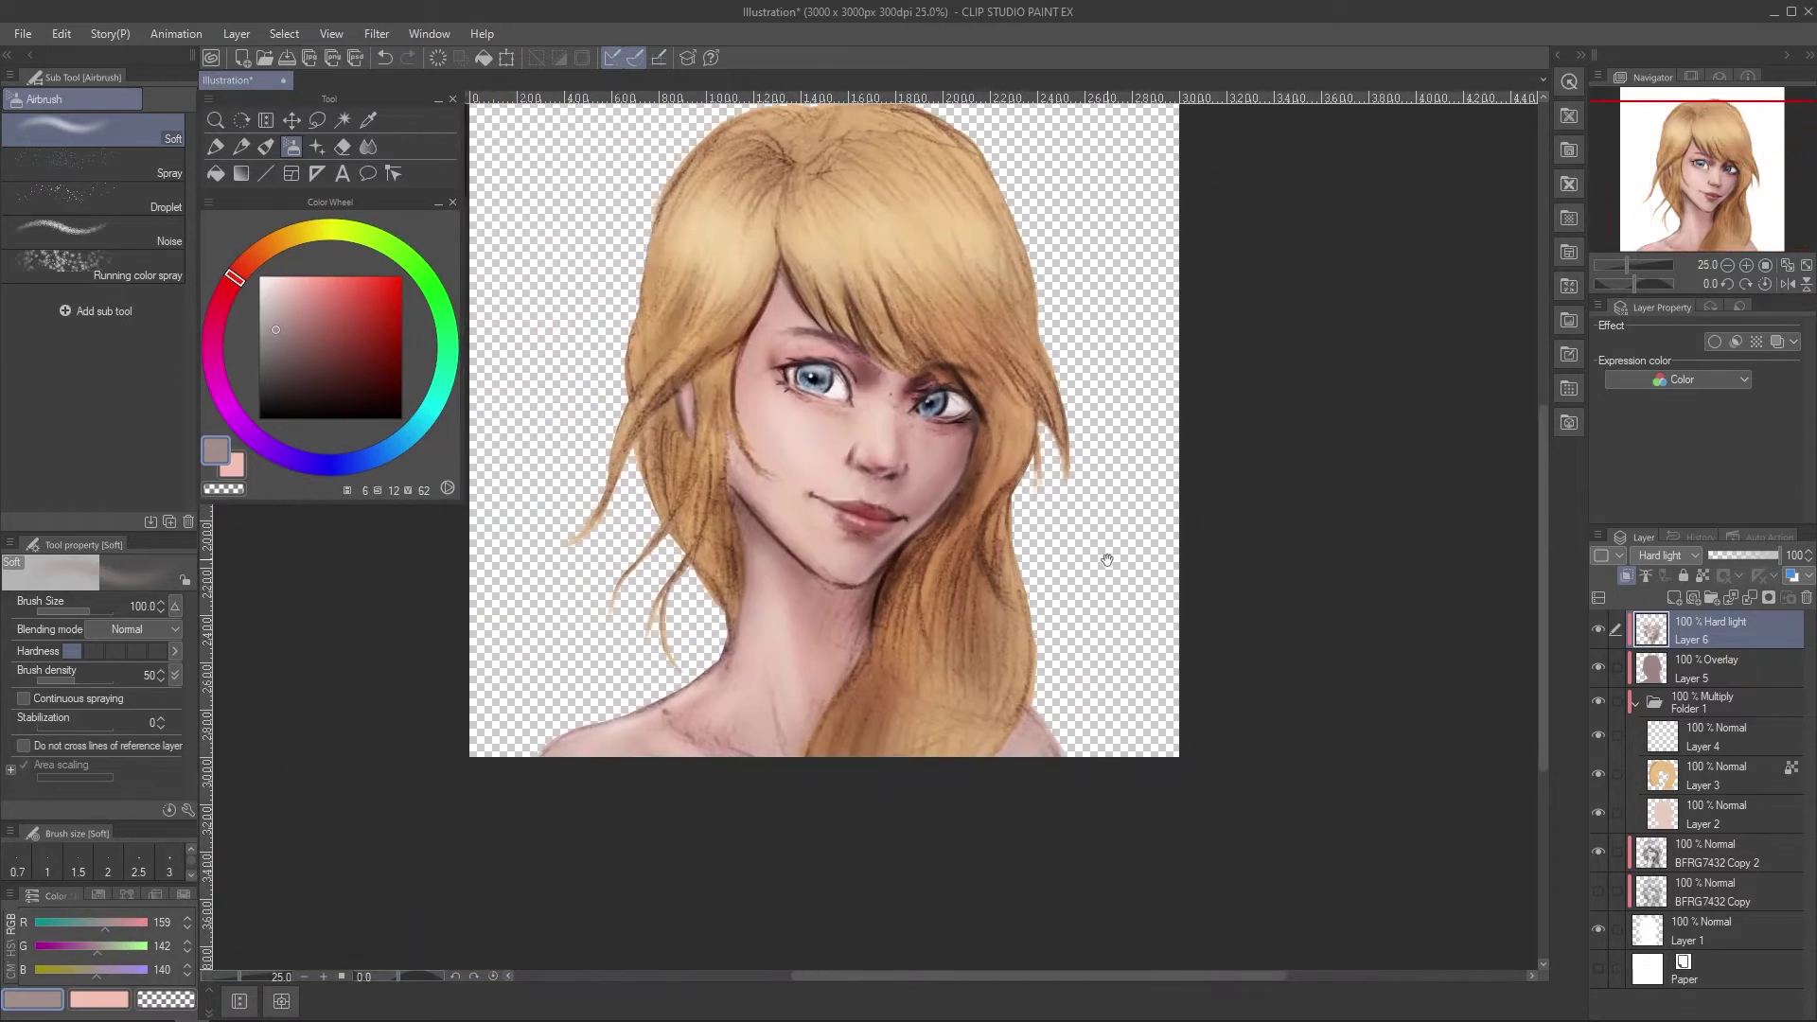
{"action": "left_click", "coordinate": [720, 402], "text": "alt"}
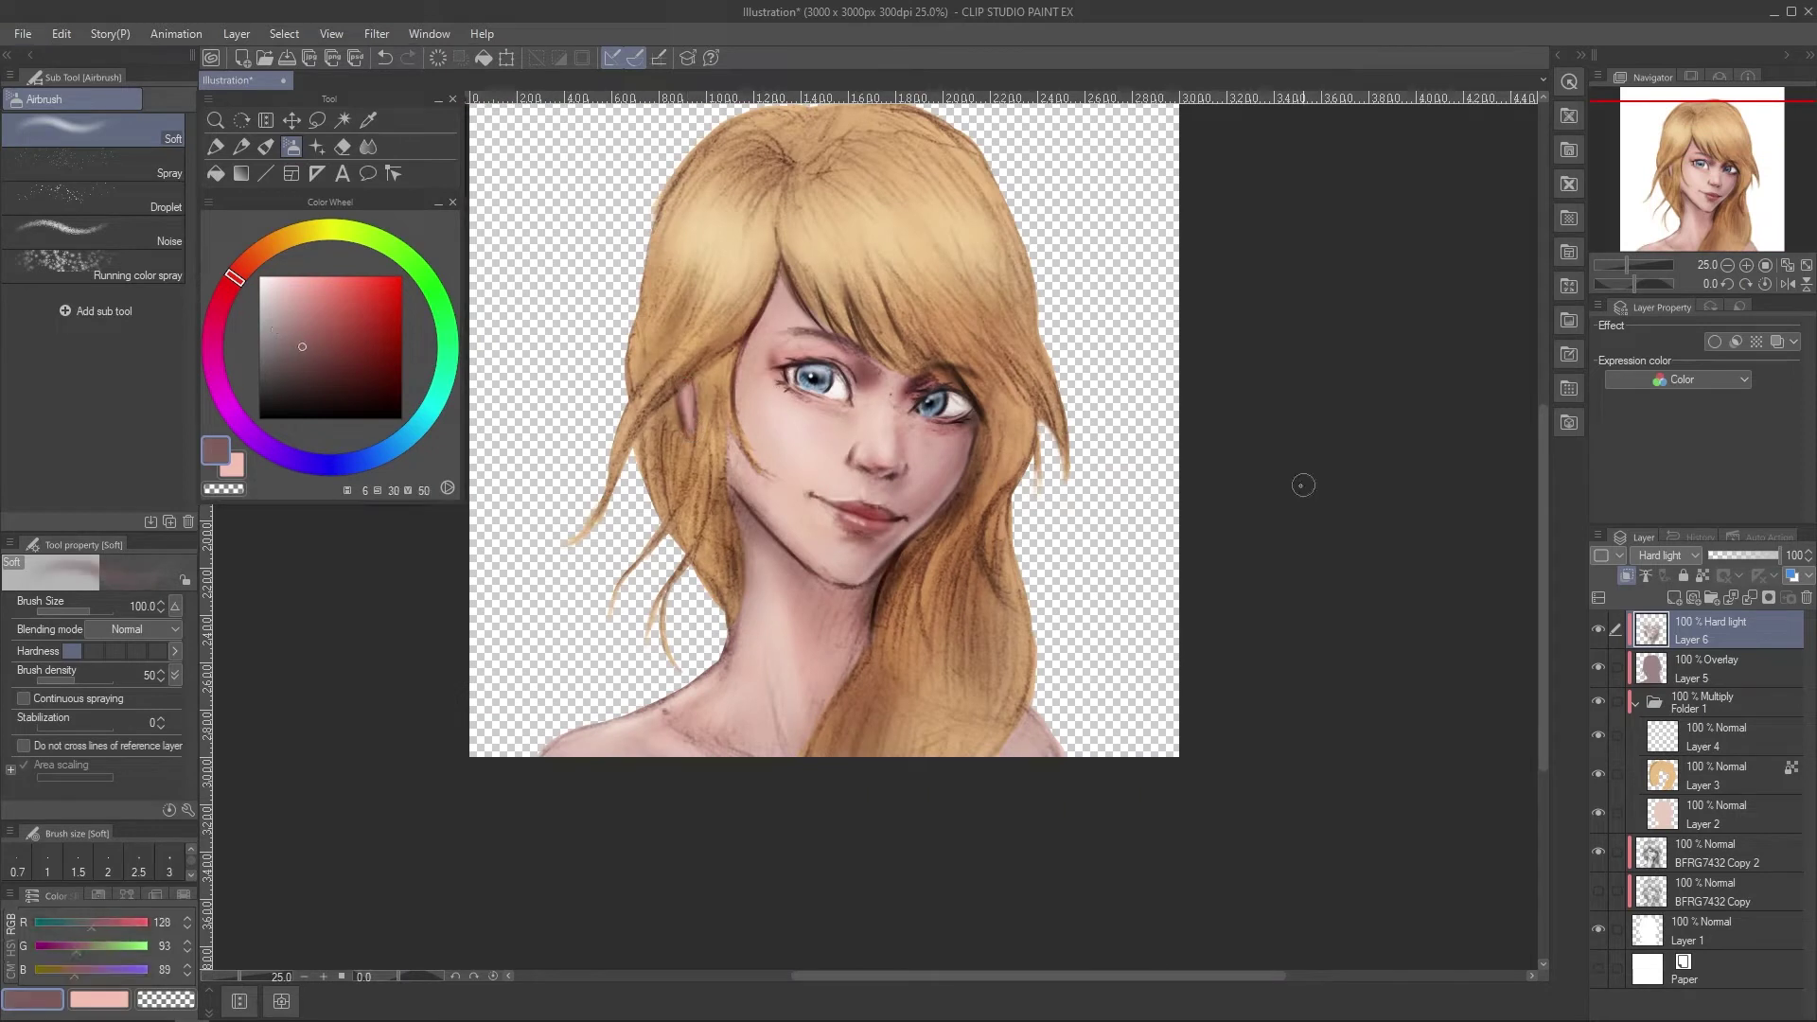
Deepen the neck and jaw shadow with muted red-brown (RGB 128, 93, 89) using the Soft airbrush at size 250.
{"action": "key", "text": "]"}
{"action": "key", "text": "]"}
{"action": "key", "text": "]"}
{"action": "key", "text": "]"}
{"action": "key", "text": "]"}
{"action": "left_click_drag", "start_coordinate": [742, 526], "coordinate": [741, 669]}
{"action": "mouse_move", "coordinate": [757, 558]}
{"action": "left_mouse_down"}
{"action": "mouse_move", "coordinate": [760, 485]}
{"action": "mouse_move", "coordinate": [805, 544]}
{"action": "left_mouse_up"}
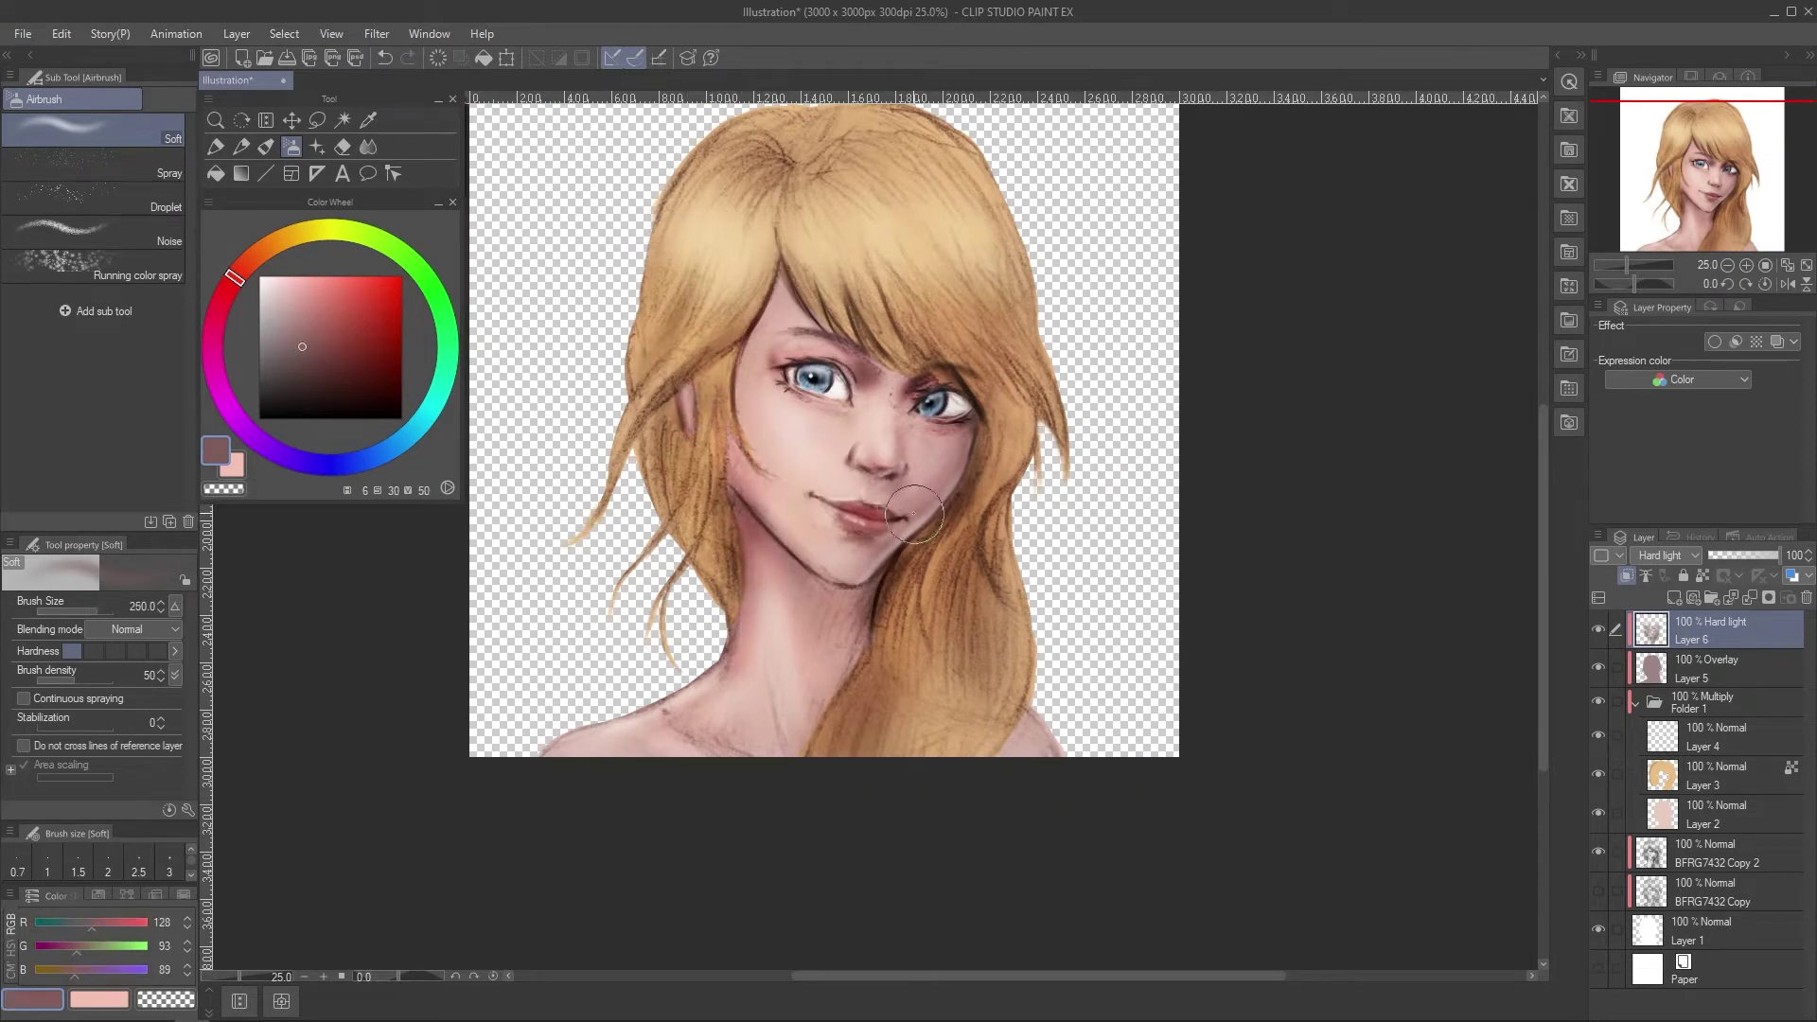
Show the white Paper layer and add a clipped Multiply layer directly above BFRG7432 Copy 2.
{"action": "left_click", "coordinate": [1600, 969]}
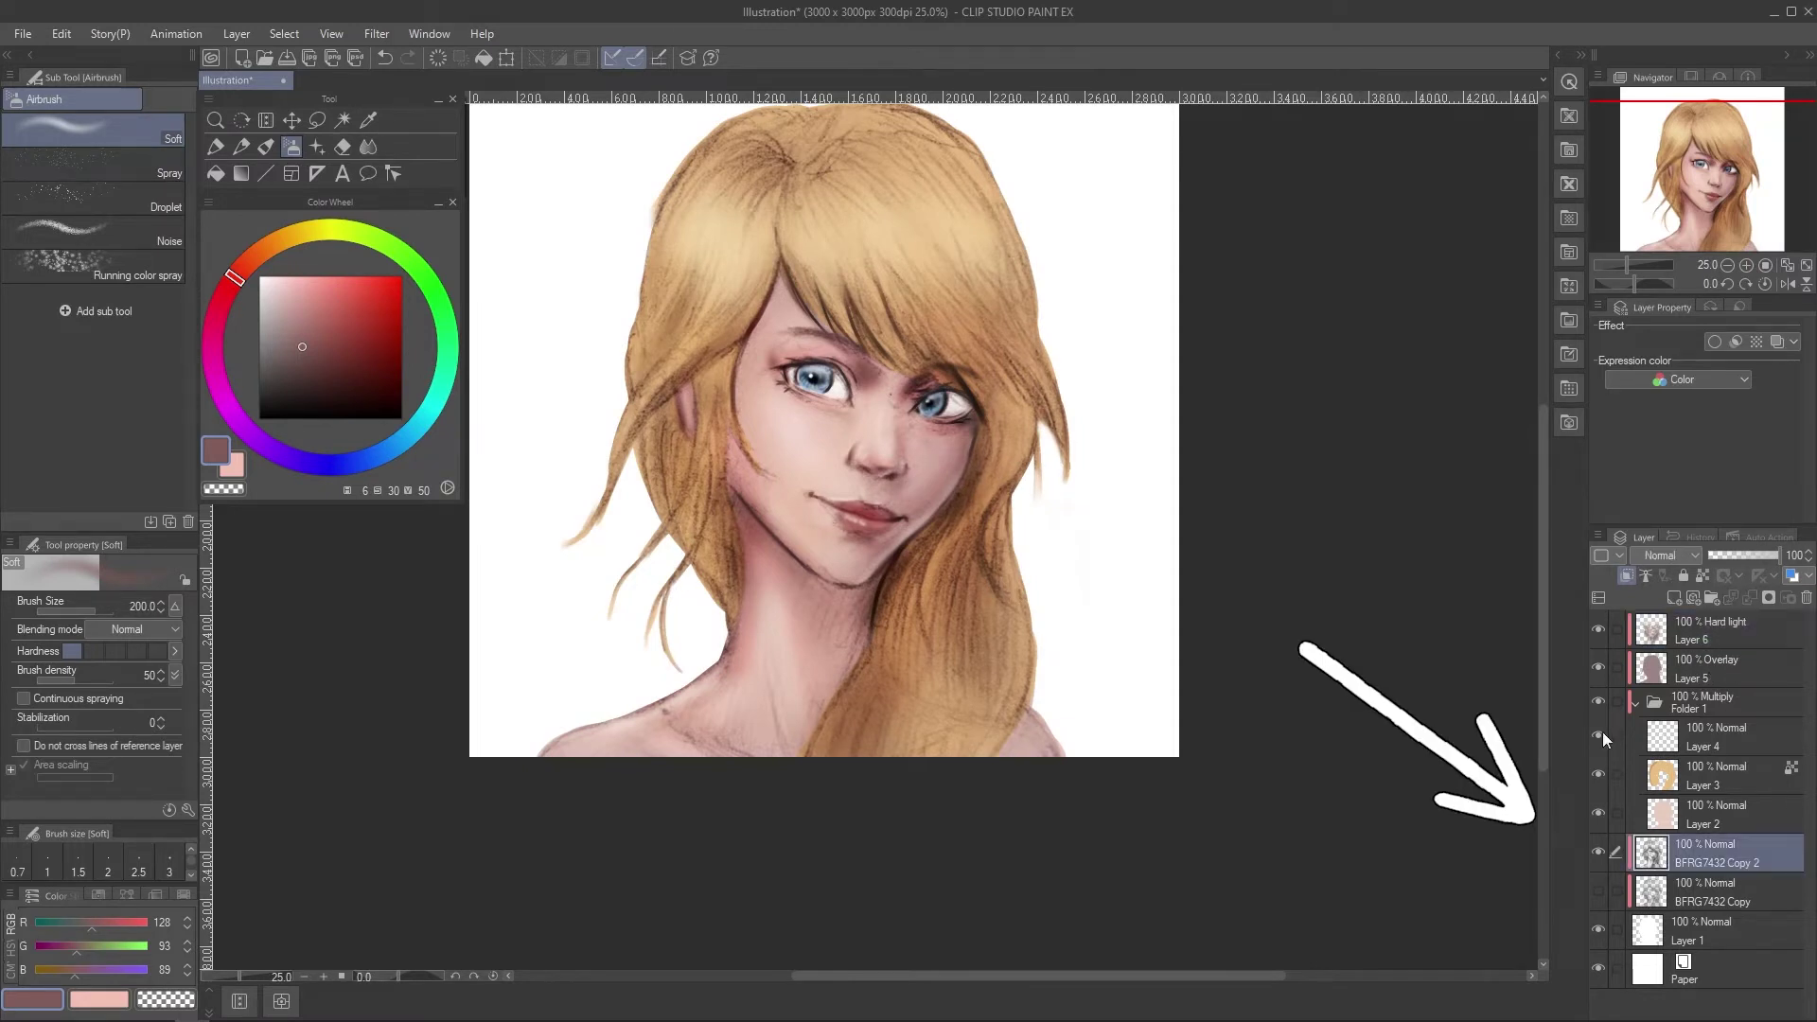
{"action": "left_click", "coordinate": [1663, 556]}
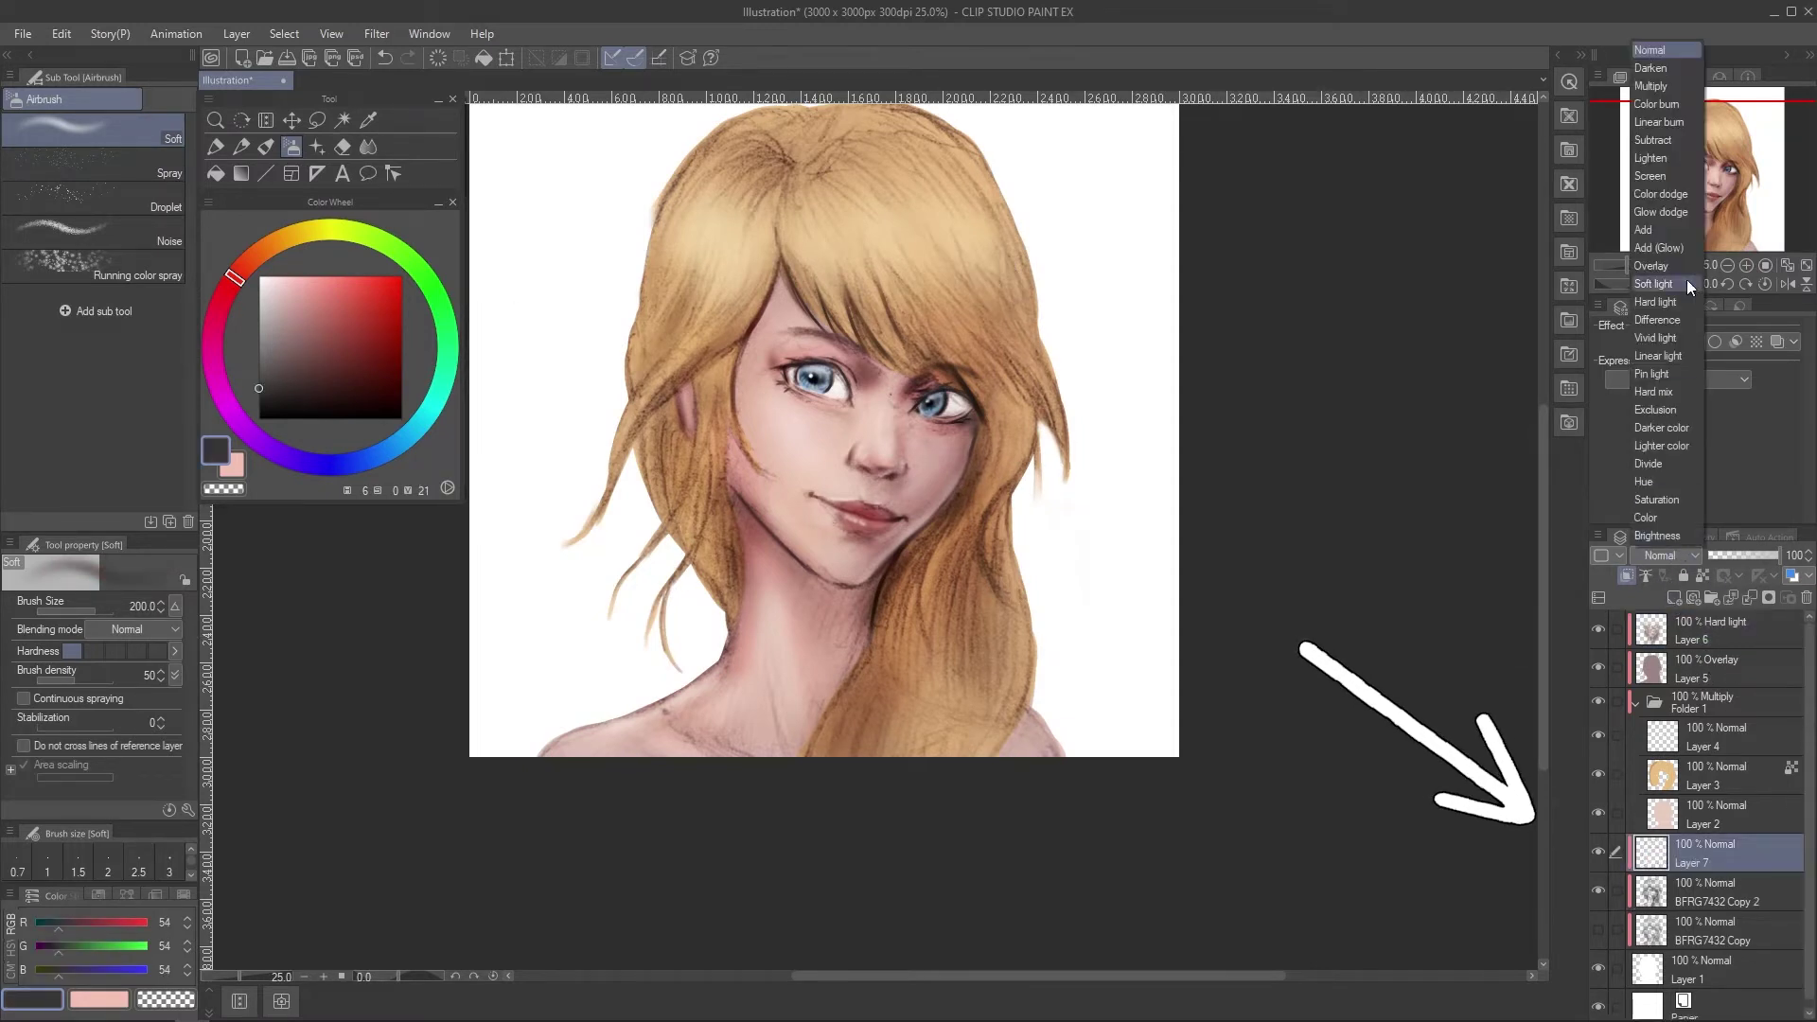
{"action": "left_click", "coordinate": [1655, 87]}
Darken the hair edge beside the face at the left with dark grey (RGB 54, 54, 54) at size 100.
{"action": "key", "text": "bracketleft"}
{"action": "key", "text": "bracketleft"}
{"action": "key", "text": "bracketleft"}
{"action": "key", "text": "bracketleft"}
{"action": "left_click_drag", "start_coordinate": [741, 388], "coordinate": [729, 566]}
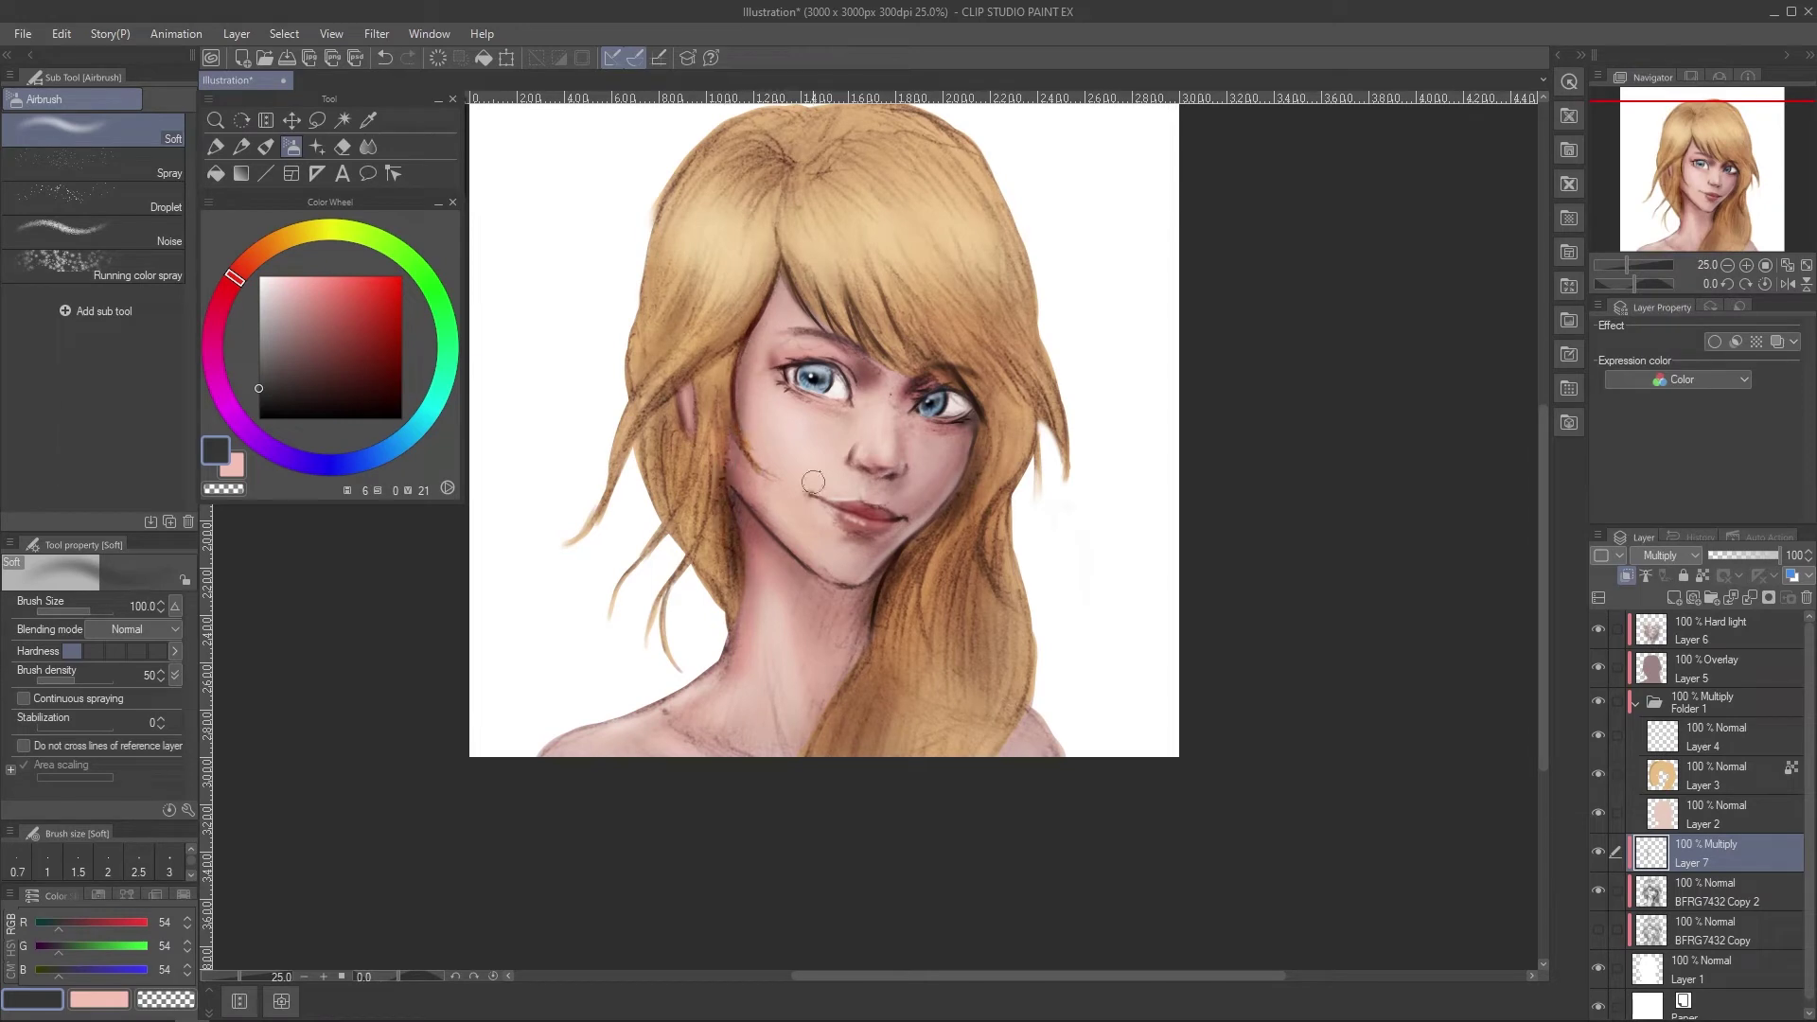
Shade along the jaw and around the eye at the right with the same dark grey and a larger airbrush.
{"action": "key", "text": "bracketright"}
{"action": "key", "text": "bracketright"}
{"action": "key", "text": "bracketright"}
{"action": "key", "text": "bracketright"}
{"action": "left_click_drag", "start_coordinate": [887, 577], "coordinate": [967, 499]}
{"action": "key", "text": "bracketleft"}
{"action": "mouse_move", "coordinate": [933, 377]}
{"action": "left_mouse_down"}
{"action": "mouse_move", "coordinate": [926, 454]}
{"action": "mouse_move", "coordinate": [893, 486]}
{"action": "mouse_move", "coordinate": [945, 471]}
{"action": "left_mouse_up"}
Undo the last stroke and darken the hair locks at the left beside the face at size 175.
{"action": "key", "text": "bracketleft"}
{"action": "key", "text": "bracketright"}
{"action": "key", "text": "bracketright"}
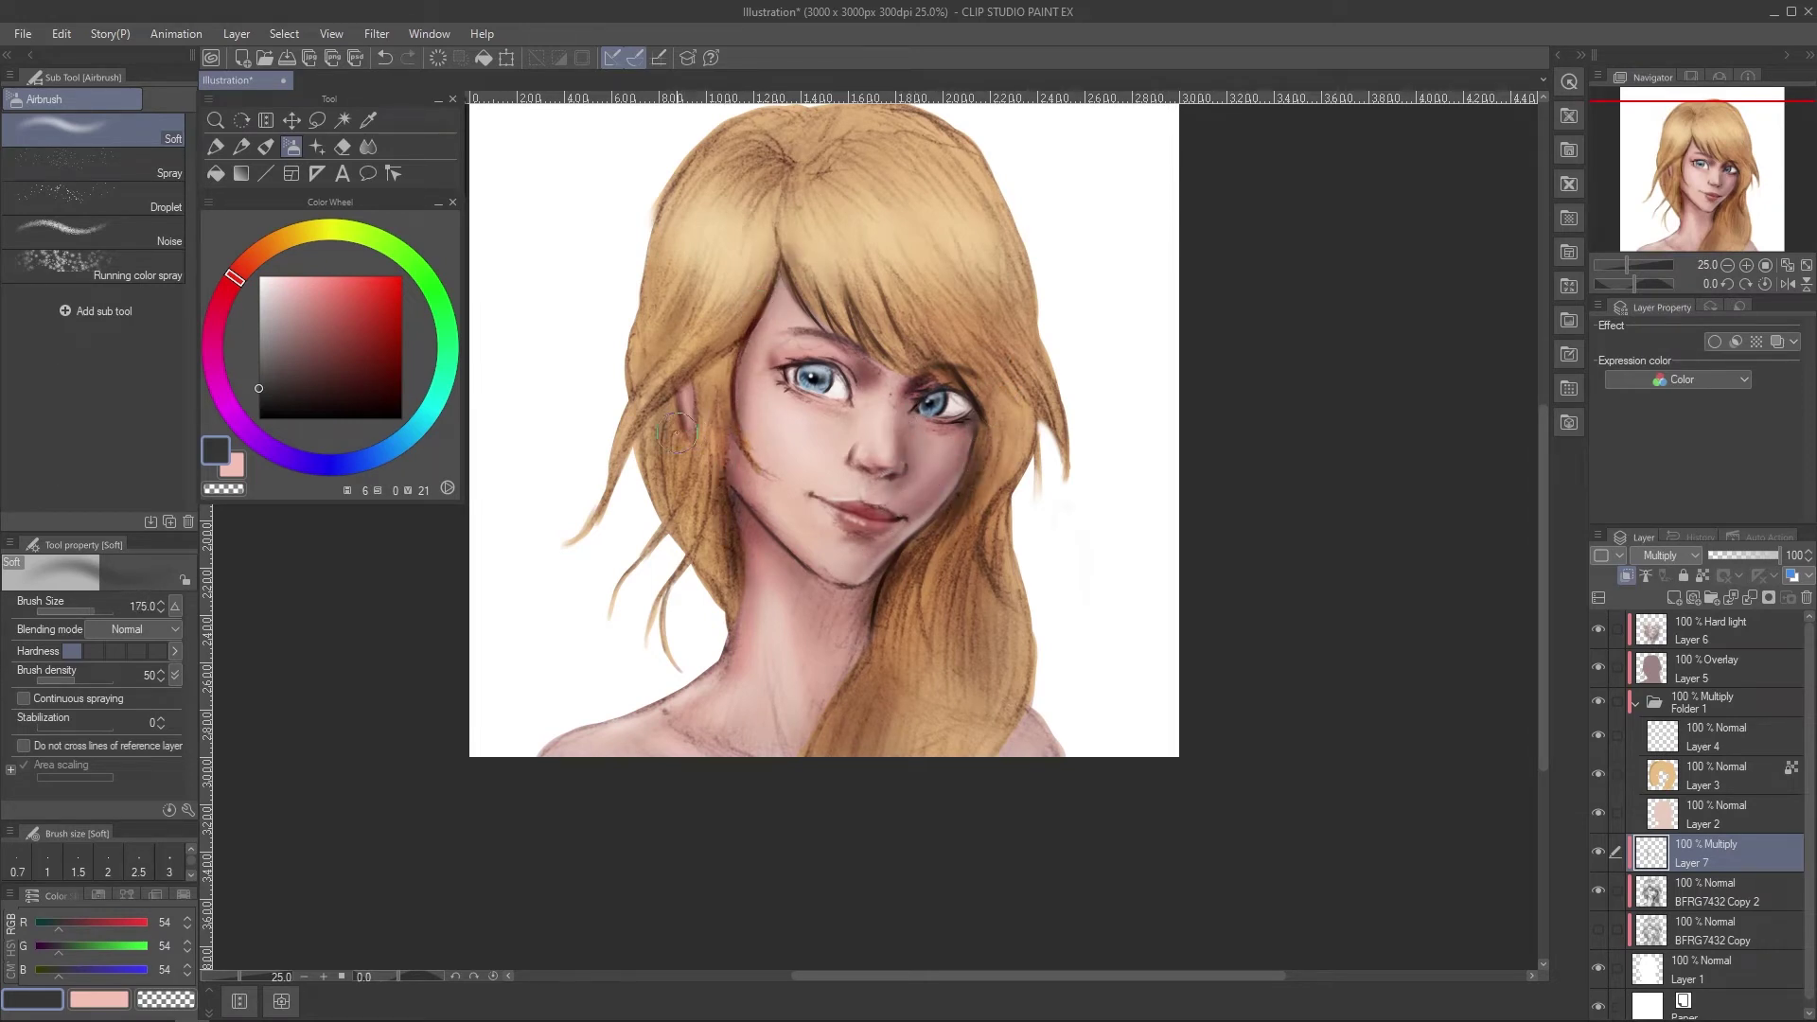
{"action": "key", "text": "ctrl+z"}
{"action": "left_click_drag", "start_coordinate": [719, 545], "coordinate": [739, 307]}
Darken the hair's right side, crown and lower lock at size 400, and lower the Multiply layer's opacity to 76%.
{"action": "key", "text": "bracketright"}
{"action": "key", "text": "bracketright"}
{"action": "key", "text": "bracketright"}
{"action": "key", "text": "bracketright"}
{"action": "left_click_drag", "start_coordinate": [1003, 327], "coordinate": [970, 369]}
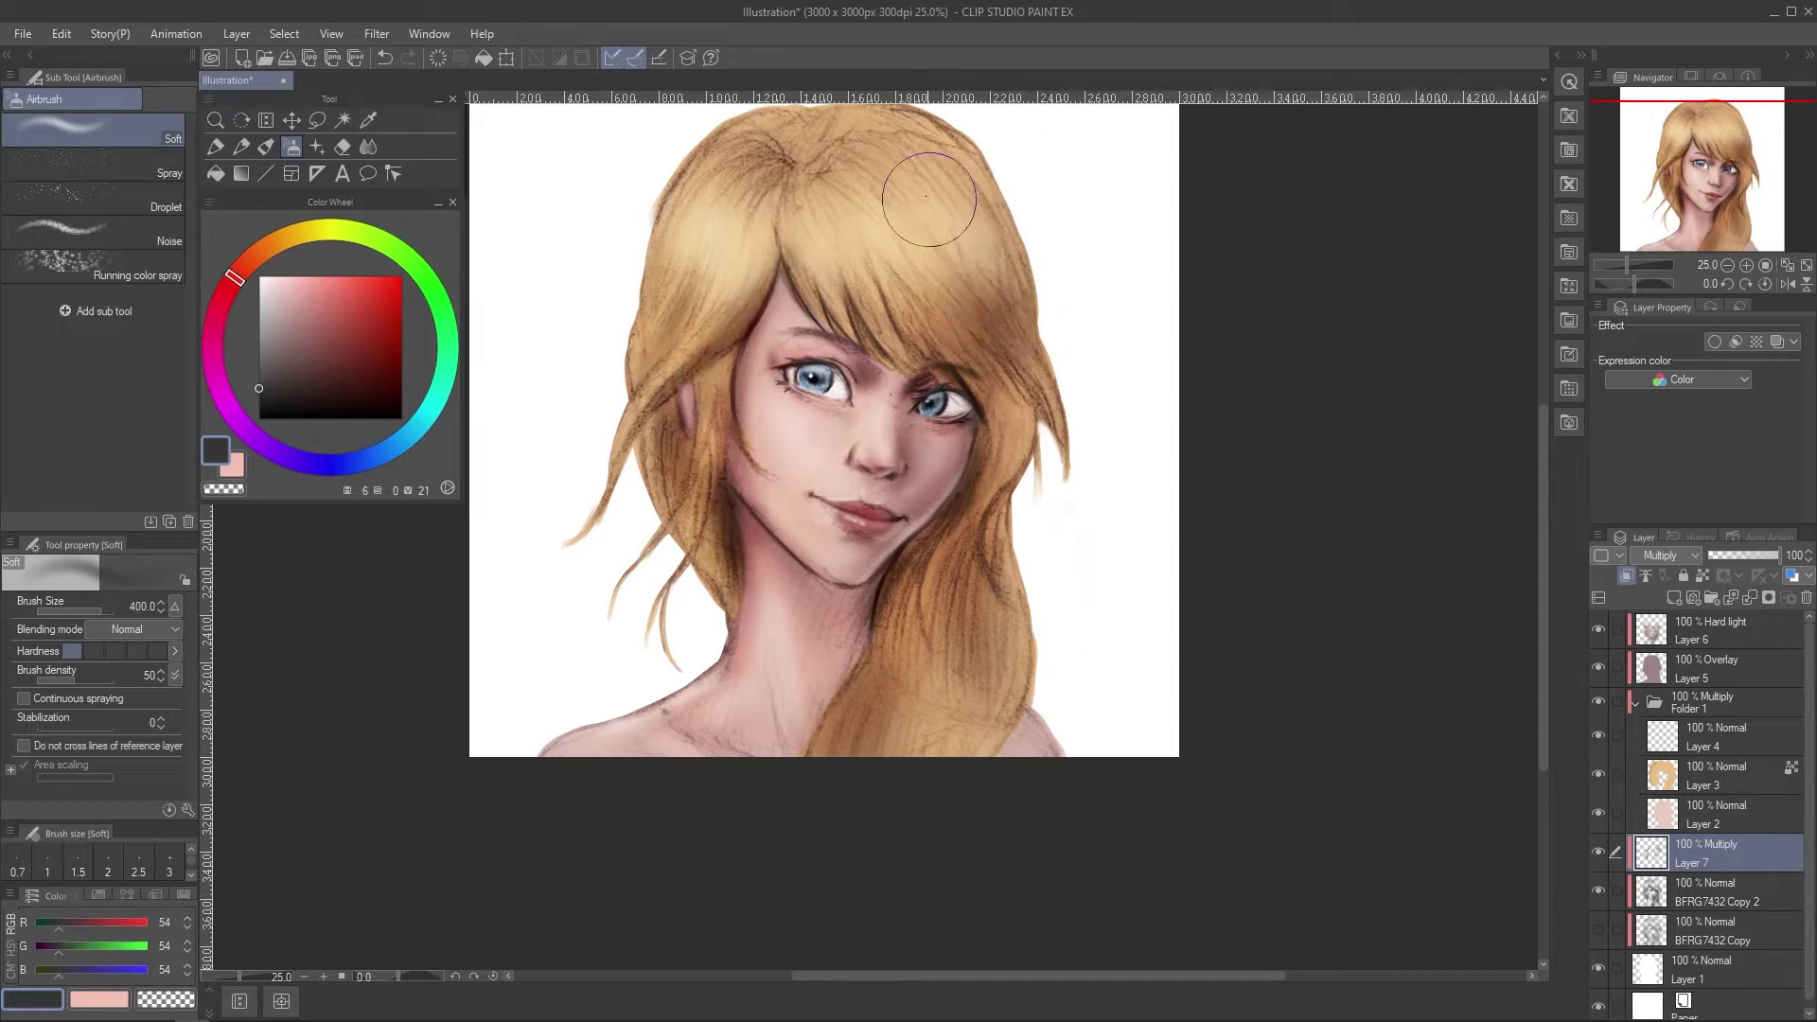
{"action": "left_click_drag", "start_coordinate": [927, 198], "coordinate": [811, 156]}
{"action": "mouse_move", "coordinate": [994, 620]}
{"action": "left_mouse_down"}
{"action": "mouse_move", "coordinate": [956, 691]}
{"action": "mouse_move", "coordinate": [890, 734]}
{"action": "left_mouse_up"}
{"action": "left_click_drag", "start_coordinate": [1738, 556], "coordinate": [1756, 559]}
Shade the hair's lower lock, fringe and left side on Hard light Layer 6 with grey-brown (RGB 117, 96, 94) at size 350.
{"action": "left_click", "coordinate": [1661, 632]}
{"action": "left_click", "coordinate": [286, 353]}
{"action": "left_click_drag", "start_coordinate": [975, 648], "coordinate": [946, 729]}
{"action": "mouse_move", "coordinate": [986, 293]}
{"action": "left_mouse_down"}
{"action": "mouse_move", "coordinate": [963, 154]}
{"action": "mouse_move", "coordinate": [769, 171]}
{"action": "left_mouse_up"}
{"action": "key", "text": "bracketleft"}
{"action": "mouse_move", "coordinate": [677, 497]}
{"action": "left_mouse_down"}
{"action": "mouse_move", "coordinate": [715, 536]}
{"action": "mouse_move", "coordinate": [781, 317]}
{"action": "left_mouse_up"}
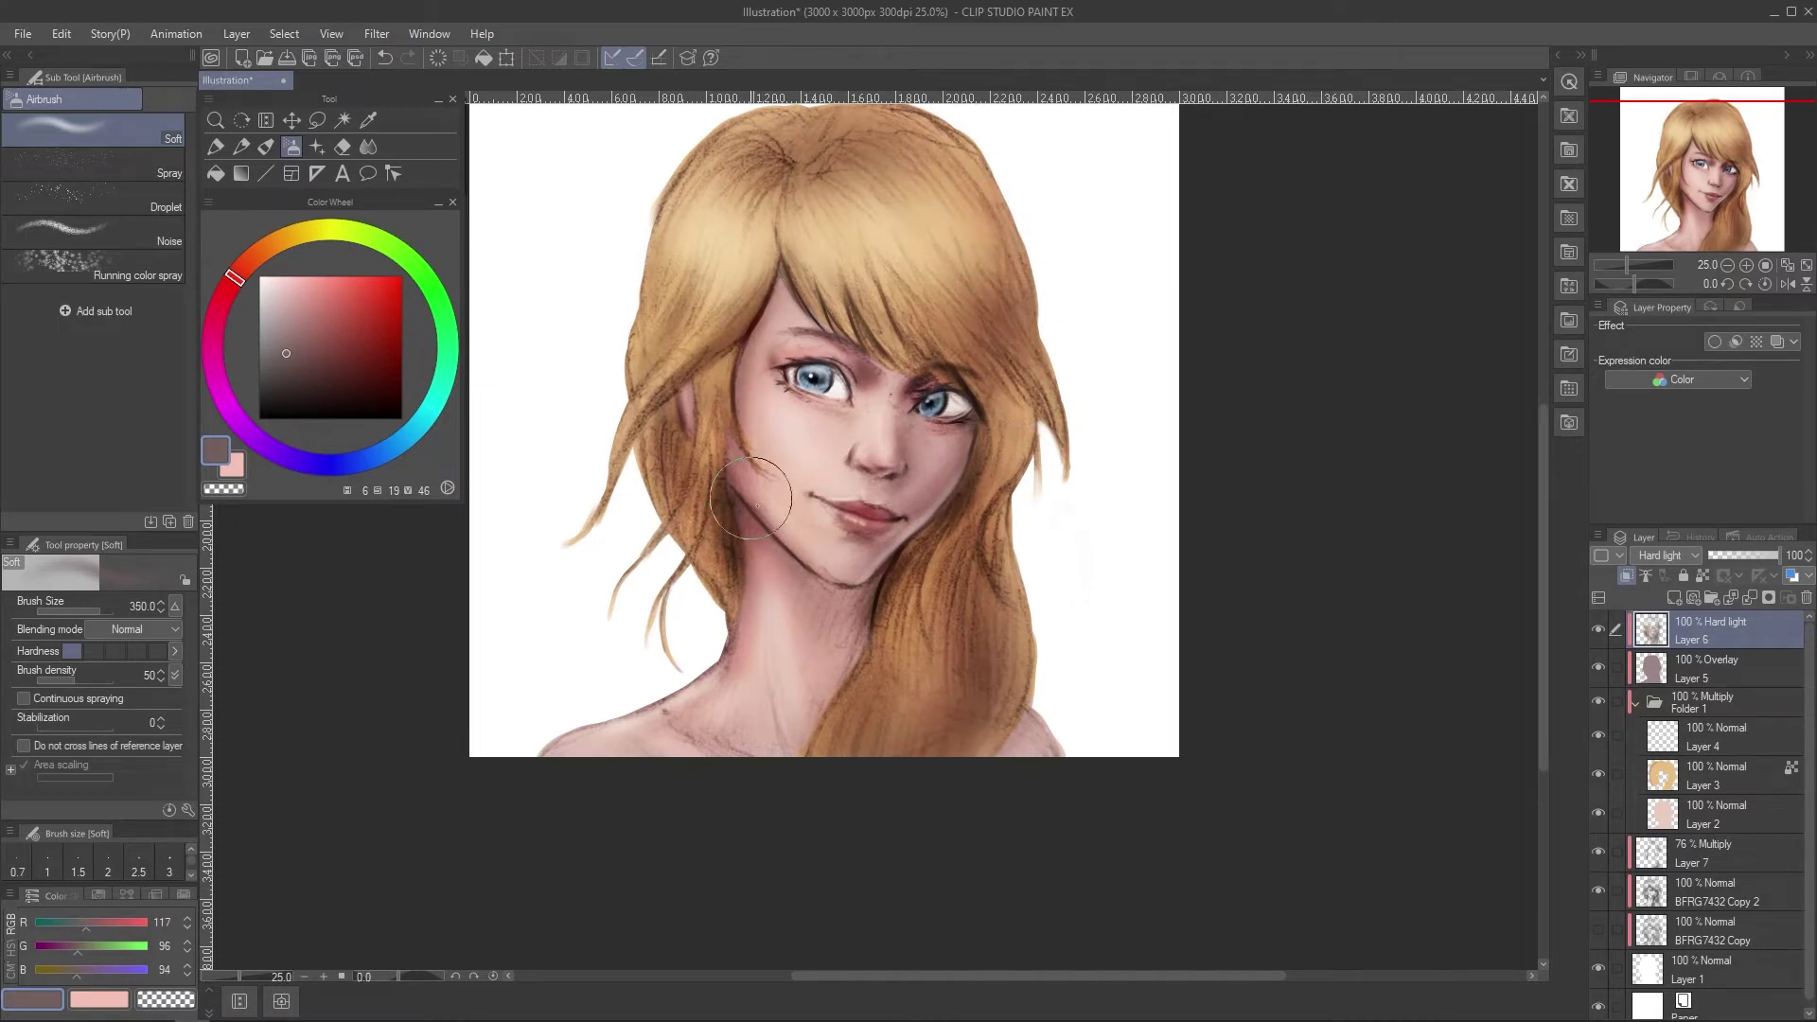
{"action": "left_click_drag", "start_coordinate": [751, 506], "coordinate": [790, 274]}
Add a new layer above Layer 6 and set its blending mode to Hard light.
{"action": "key", "text": "ctrl+plus"}
{"action": "left_click_drag", "start_coordinate": [1263, 430], "coordinate": [1198, 525]}
{"action": "scroll", "coordinate": [1198, 524], "scroll_direction": "down", "scroll_amount": 1}
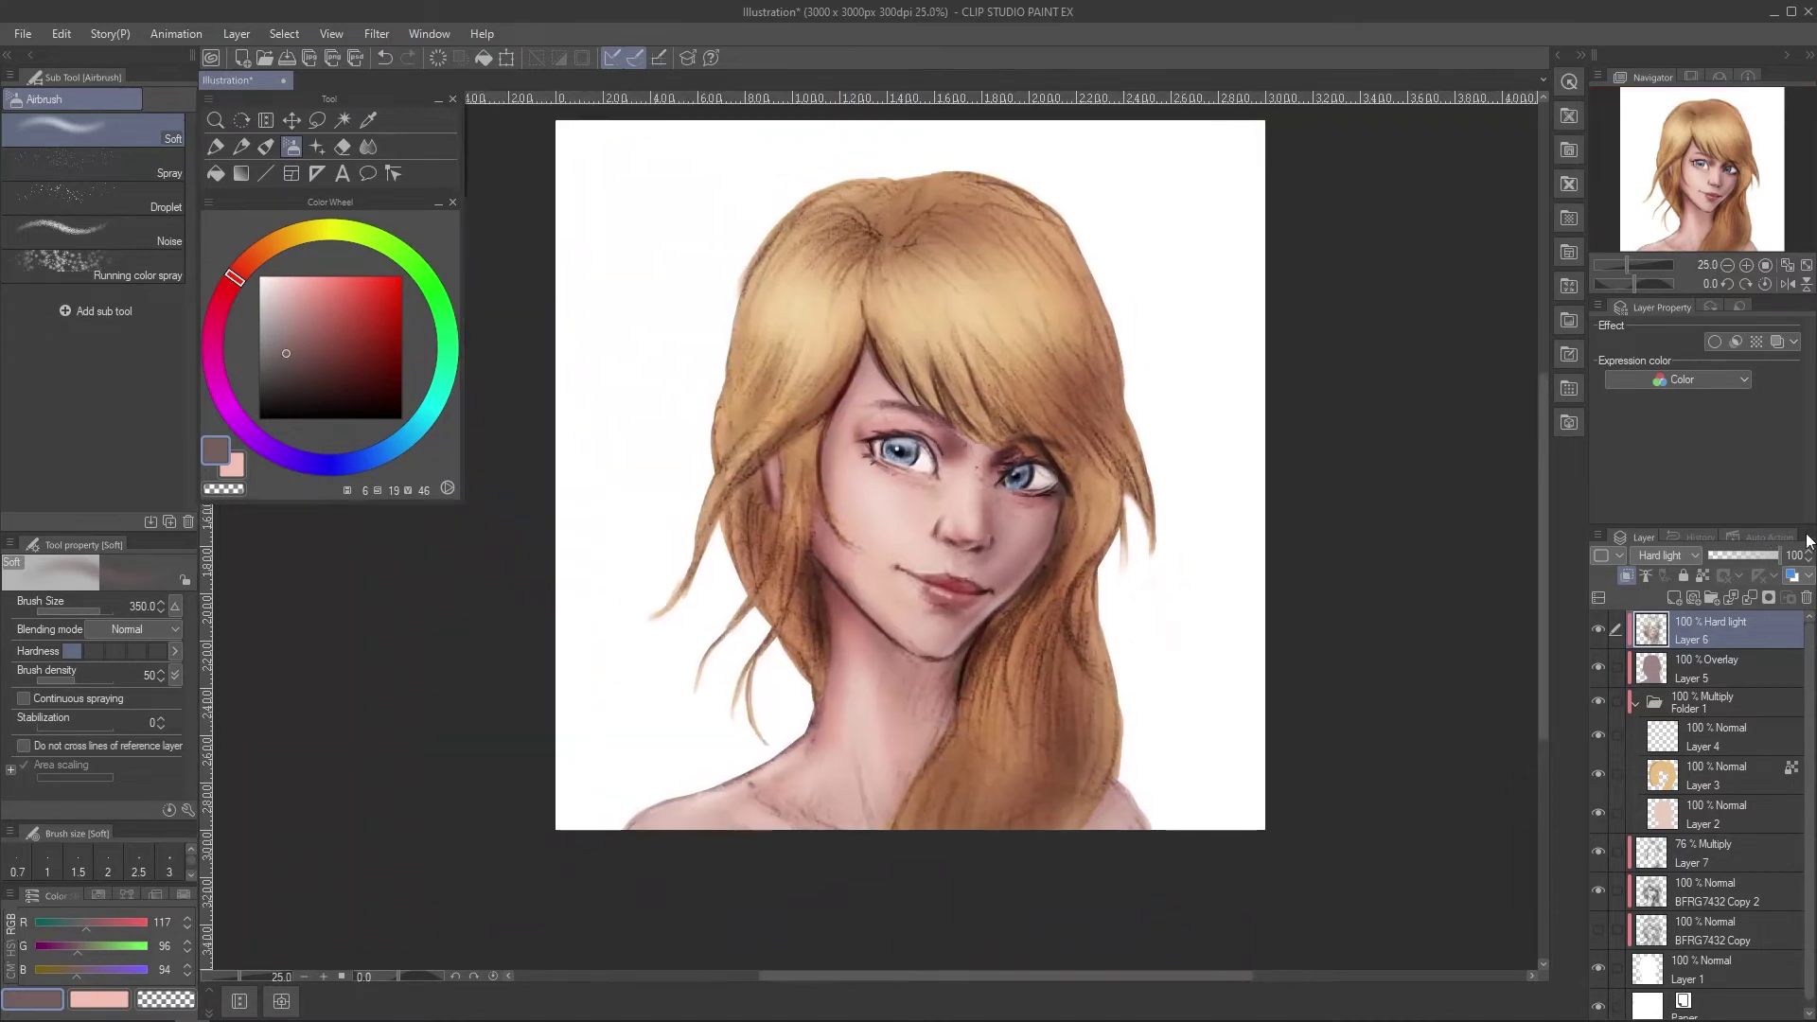
{"action": "left_click", "coordinate": [1675, 598]}
{"action": "left_click", "coordinate": [1667, 555]}
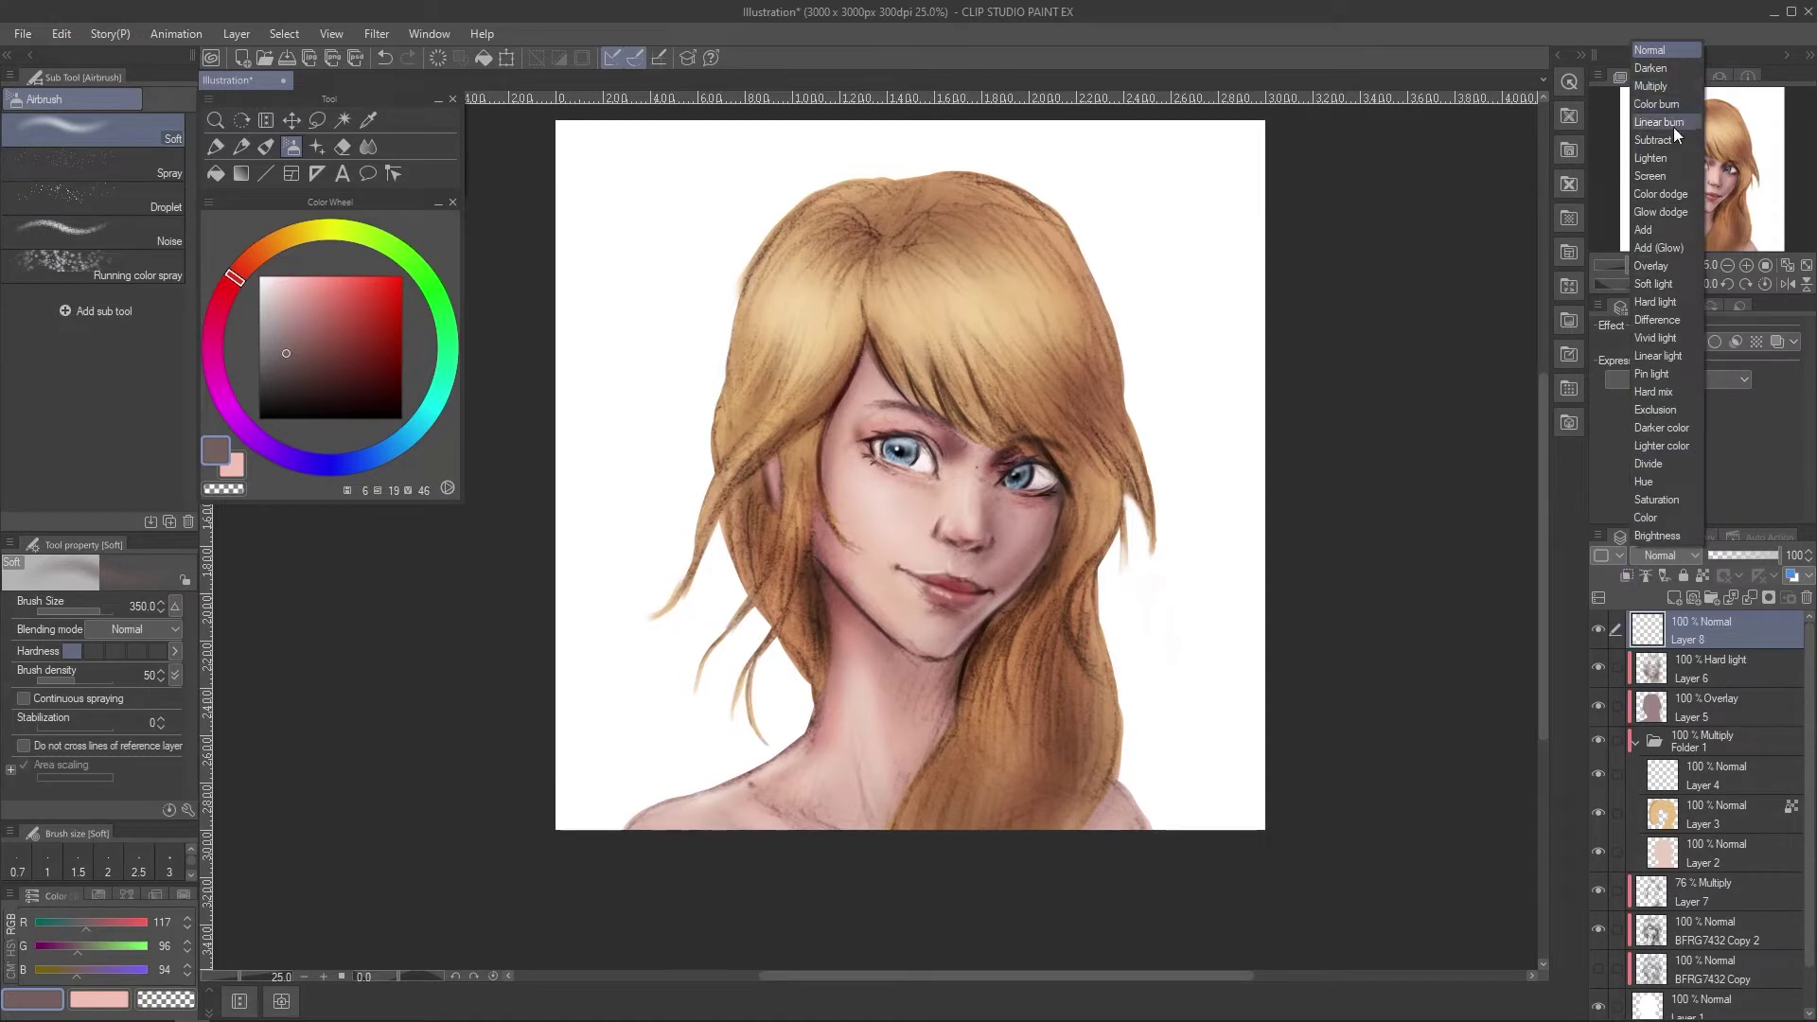
{"action": "left_click", "coordinate": [1655, 301]}
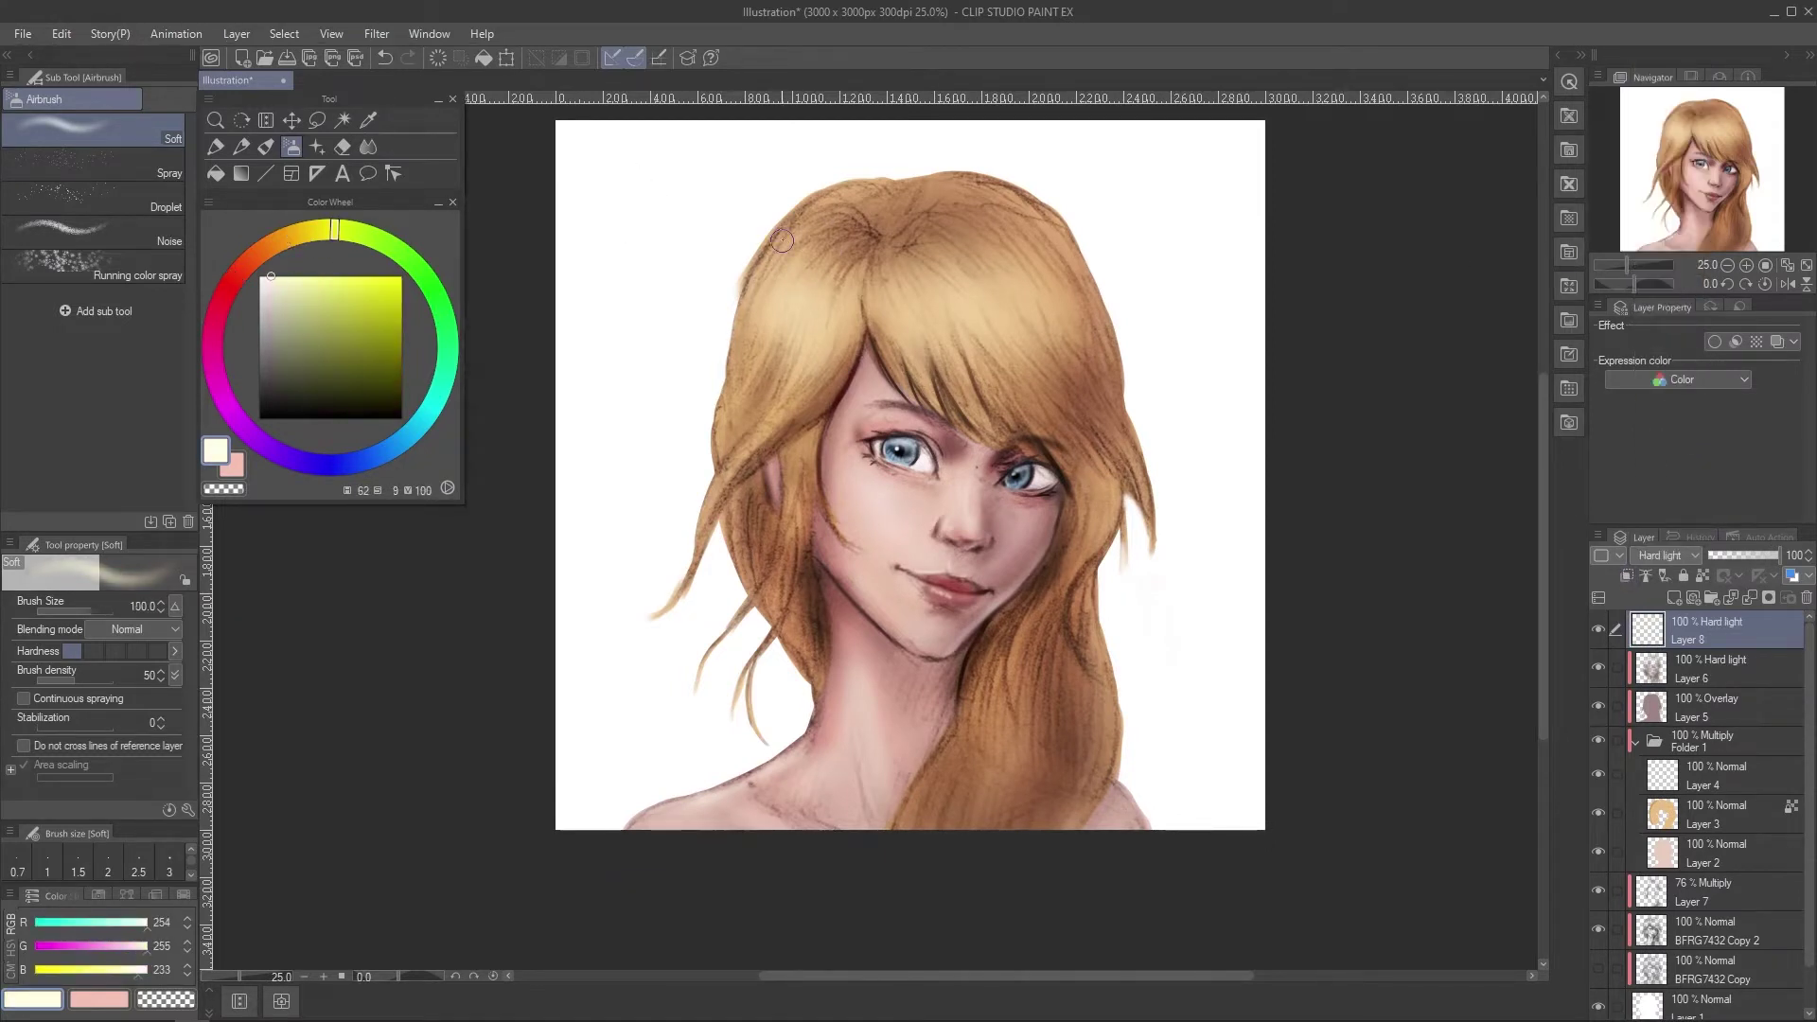
Paint pale cream highlights (RGB 254, 255, 233) across the crown, left locks and fringe at sizes 100, 35 and 30.
{"action": "left_click_drag", "start_coordinate": [792, 218], "coordinate": [777, 274]}
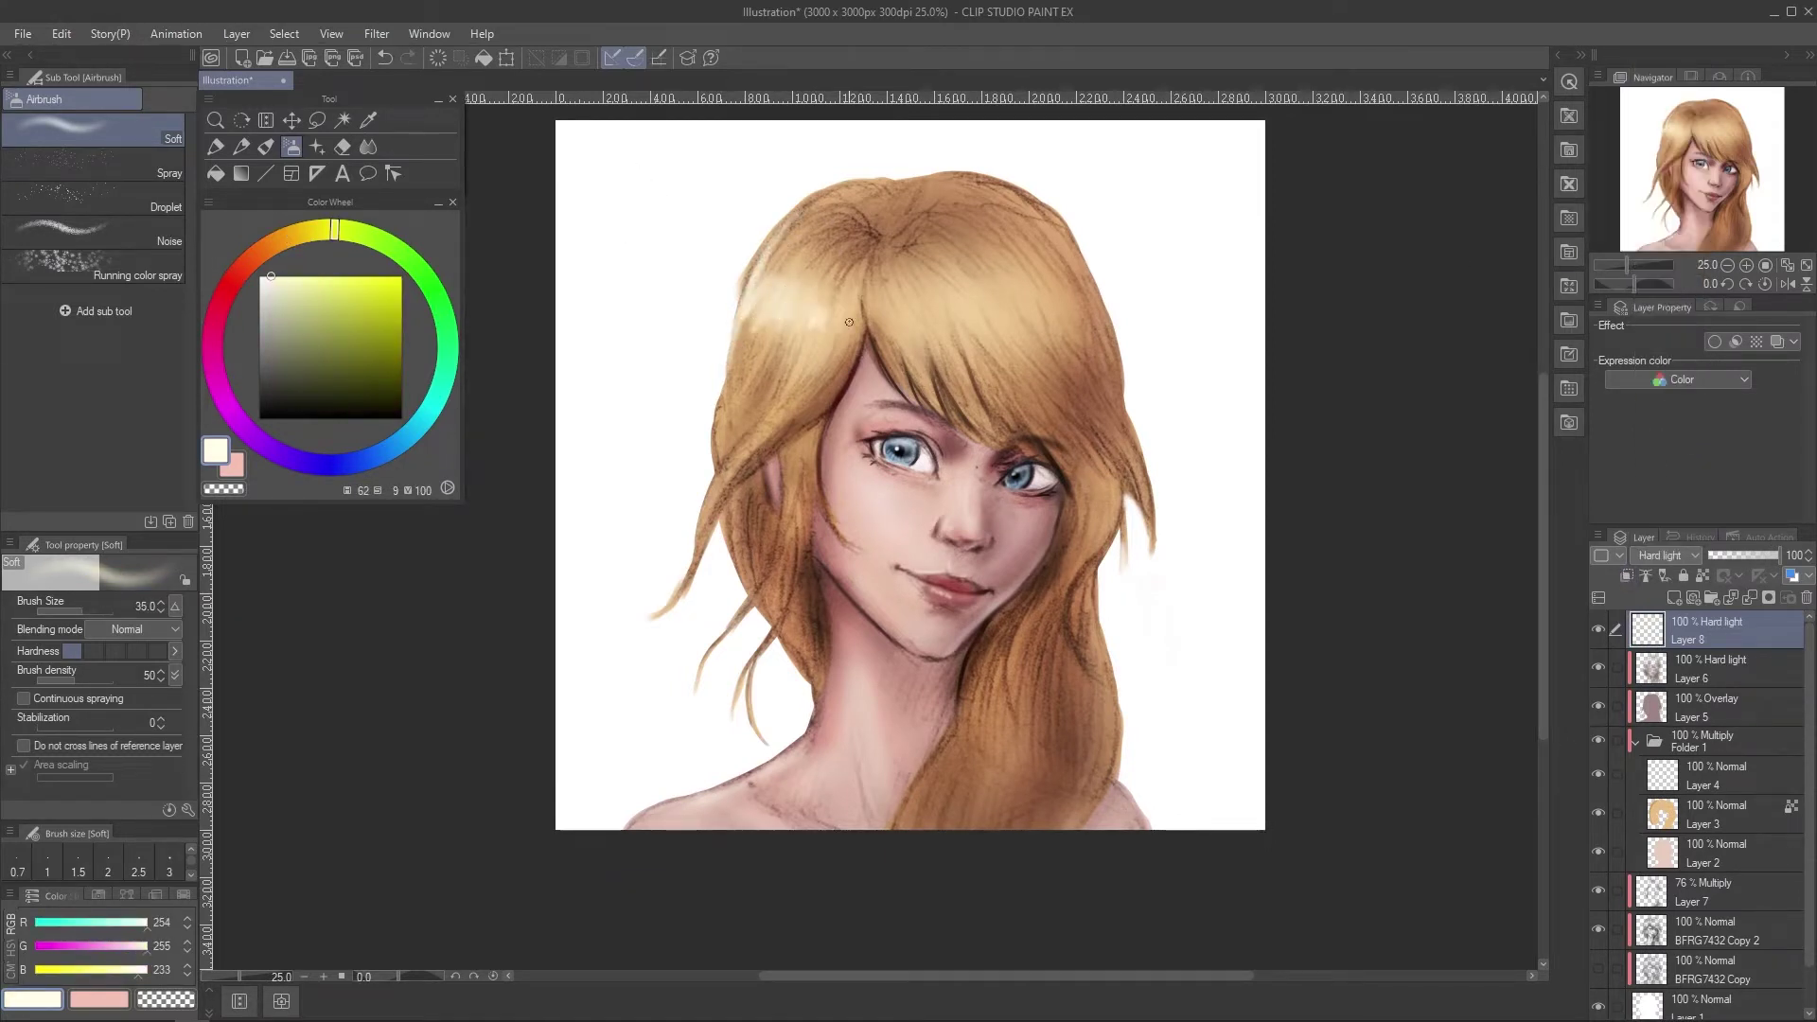
{"action": "key", "text": "["}
{"action": "left_click_drag", "start_coordinate": [789, 403], "coordinate": [702, 540]}
{"action": "left_click_drag", "start_coordinate": [793, 452], "coordinate": [757, 577]}
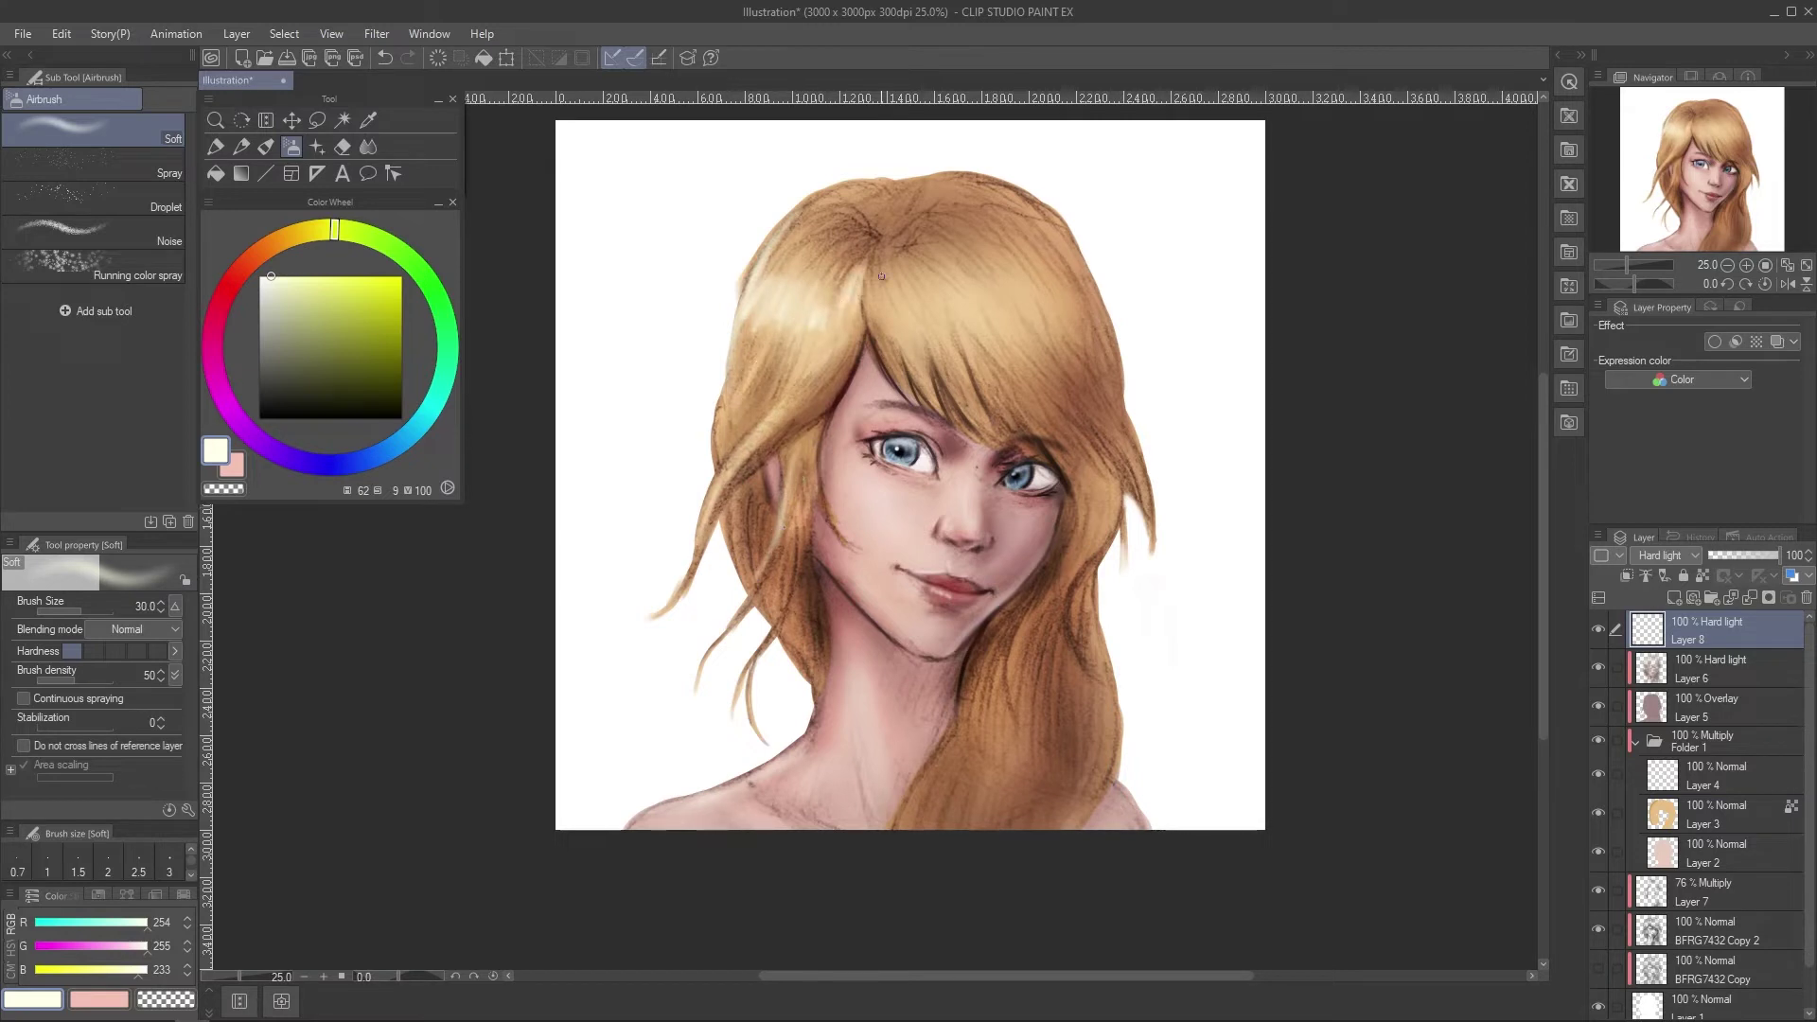
{"action": "key", "text": "bracketright"}
{"action": "mouse_move", "coordinate": [970, 273]}
{"action": "left_mouse_down"}
{"action": "mouse_move", "coordinate": [1033, 322]}
{"action": "mouse_move", "coordinate": [1048, 431]}
{"action": "mouse_move", "coordinate": [1097, 408]}
{"action": "mouse_move", "coordinate": [1009, 213]}
{"action": "left_mouse_up"}
Tint the crown, left locks and lower lock with golden beige (RGB 232, 198, 150) at sizes 175 and 150.
{"action": "left_click", "coordinate": [1087, 415], "text": "alt"}
{"action": "left_click", "coordinate": [1066, 488], "text": "alt"}
{"action": "key", "text": "bracketright"}
{"action": "key", "text": "bracketright"}
{"action": "key", "text": "bracketright"}
{"action": "key", "text": "bracketright"}
{"action": "key", "text": "bracketright"}
{"action": "key", "text": "bracketright"}
{"action": "key", "text": "bracketright"}
{"action": "key", "text": "bracketright"}
{"action": "key", "text": "bracketright"}
{"action": "key", "text": "ctrl+z"}
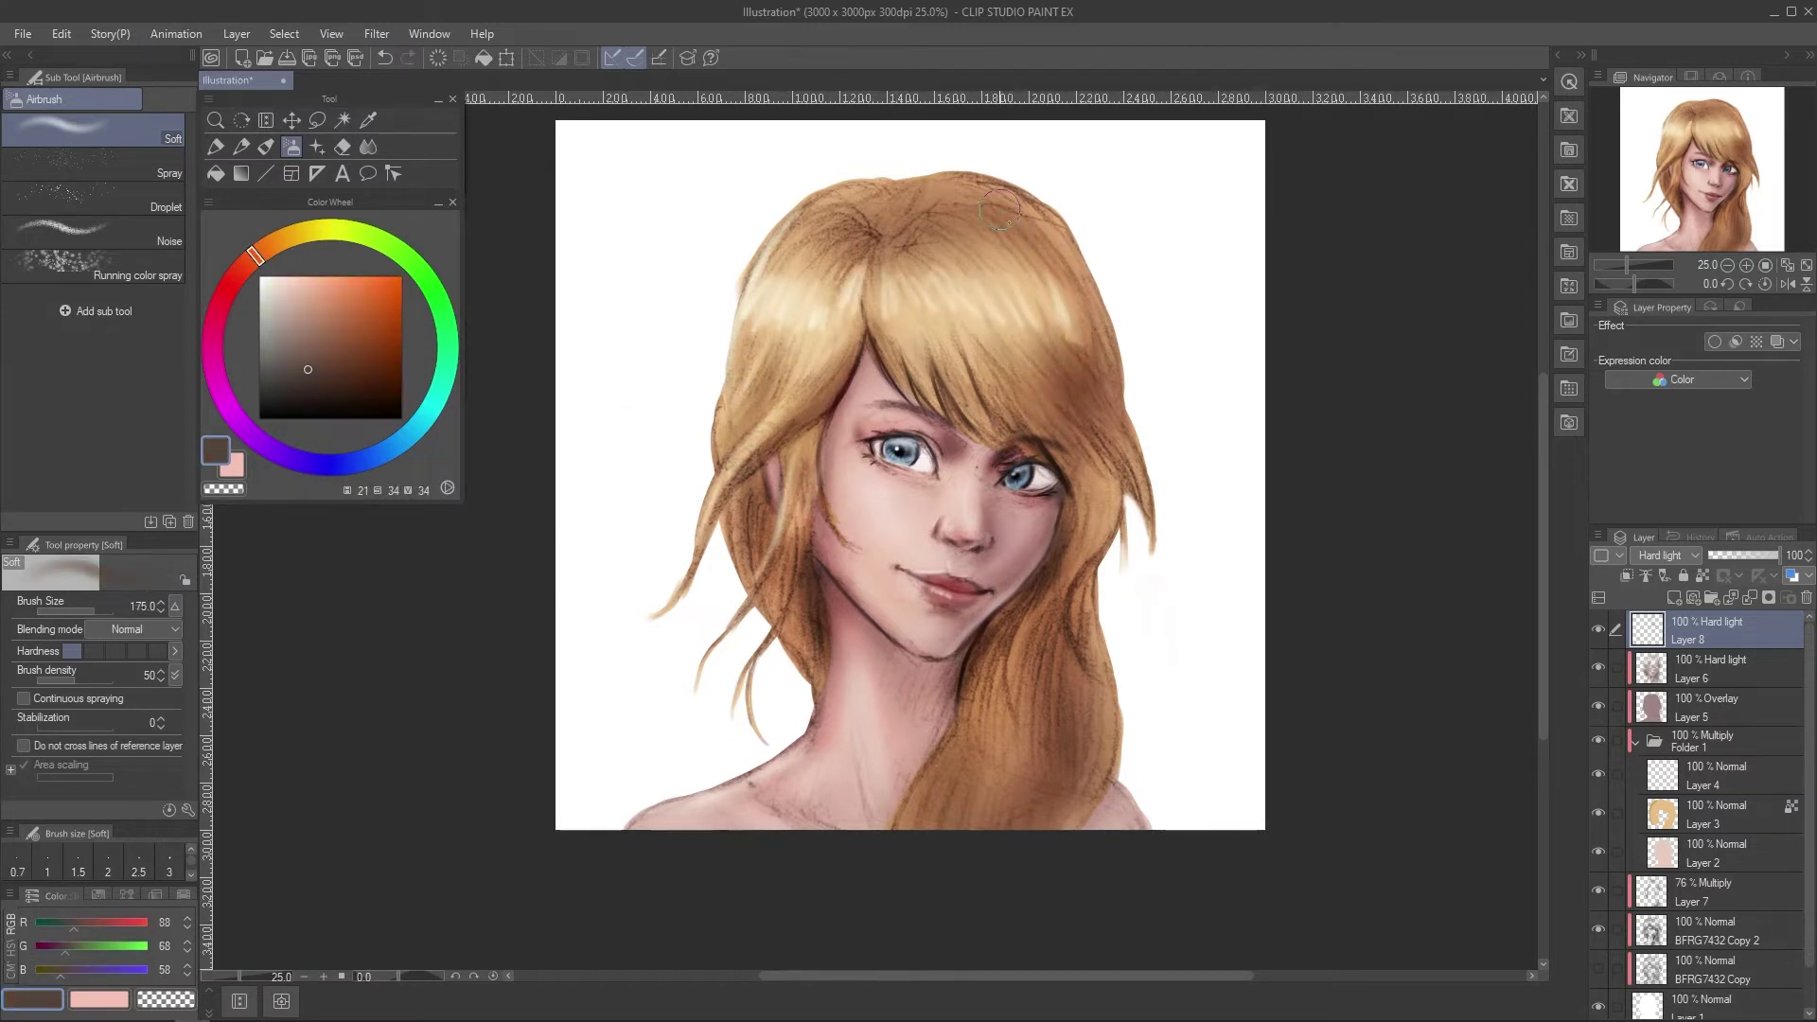
{"action": "left_click", "coordinate": [889, 289], "text": "alt"}
{"action": "mouse_move", "coordinate": [830, 197]}
{"action": "left_mouse_down"}
{"action": "mouse_move", "coordinate": [820, 232]}
{"action": "mouse_move", "coordinate": [867, 237]}
{"action": "left_mouse_up"}
{"action": "key", "text": "bracketleft"}
{"action": "left_click_drag", "start_coordinate": [810, 398], "coordinate": [776, 634]}
{"action": "mouse_move", "coordinate": [989, 676]}
{"action": "left_mouse_down"}
{"action": "mouse_move", "coordinate": [958, 791]}
{"action": "mouse_move", "coordinate": [994, 662]}
{"action": "mouse_move", "coordinate": [998, 797]}
{"action": "left_mouse_up"}
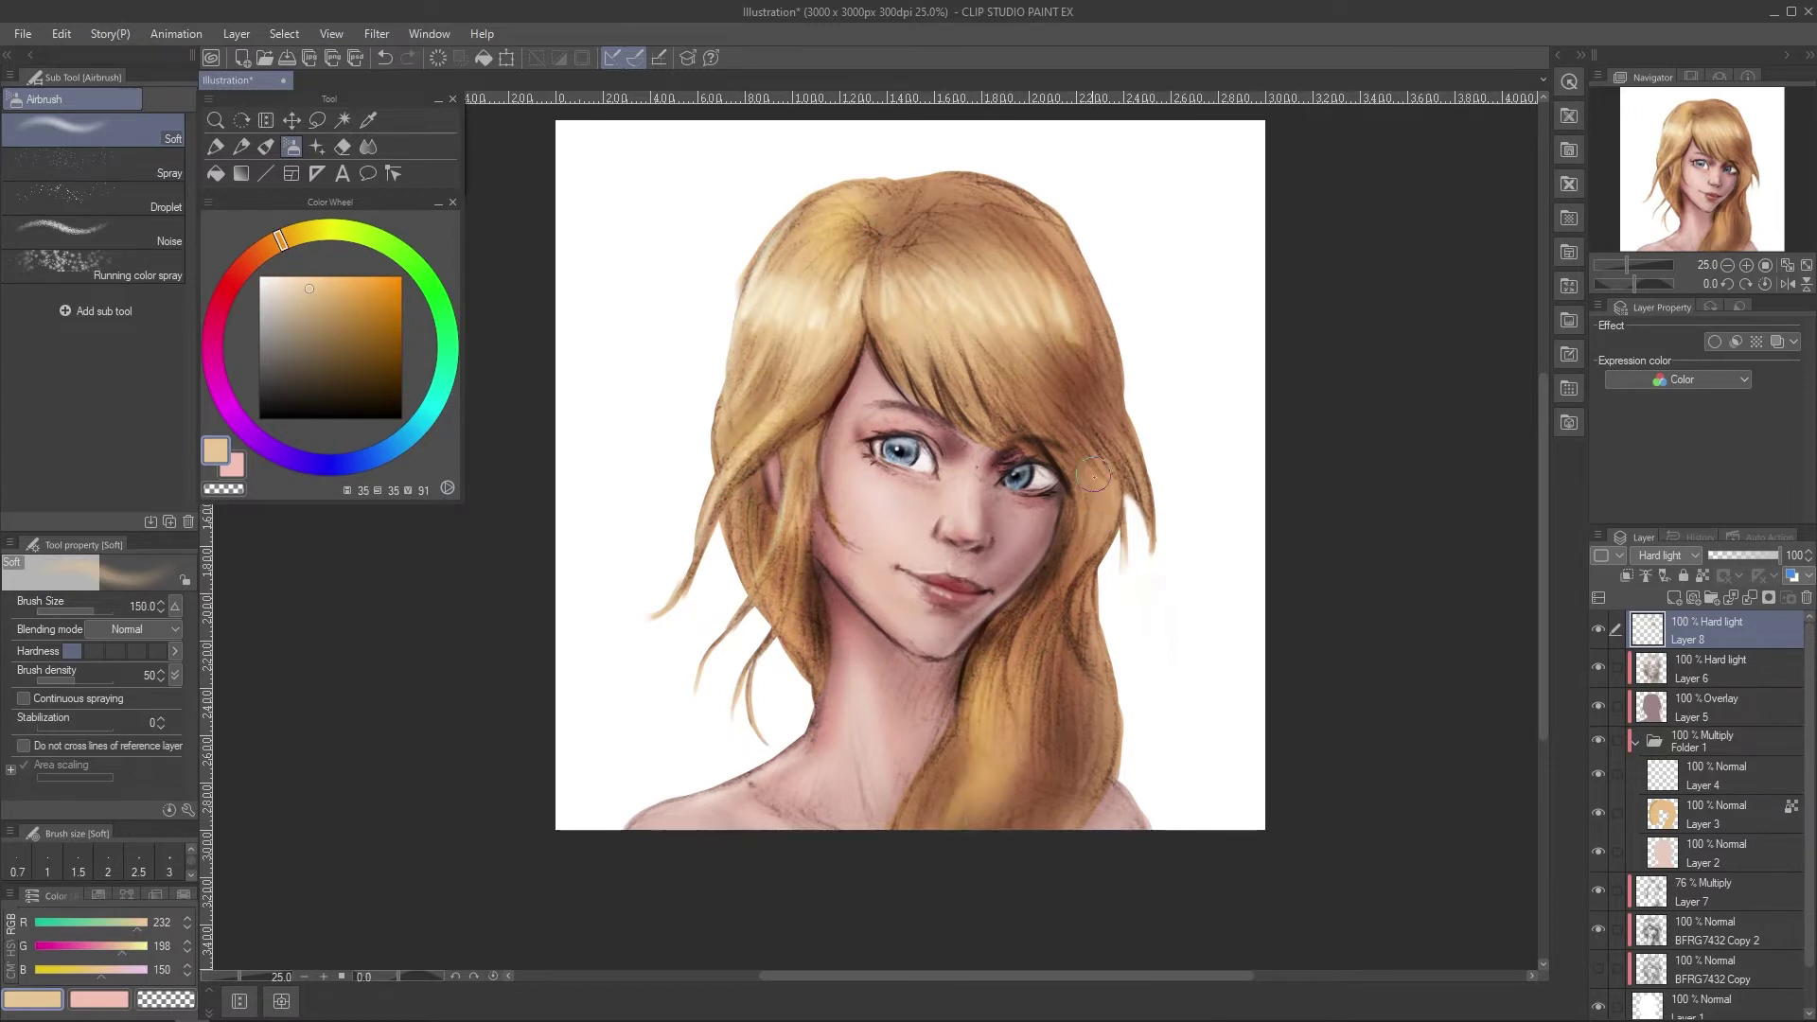
Warm the hair with orange-brown (RGB 137, 99, 75), painting the lower lock at size 175 and the left locks at size 300.
{"action": "left_click", "coordinate": [266, 260]}
{"action": "left_click", "coordinate": [323, 342]}
{"action": "key", "text": "bracketright"}
{"action": "left_click_drag", "start_coordinate": [1048, 563], "coordinate": [995, 744]}
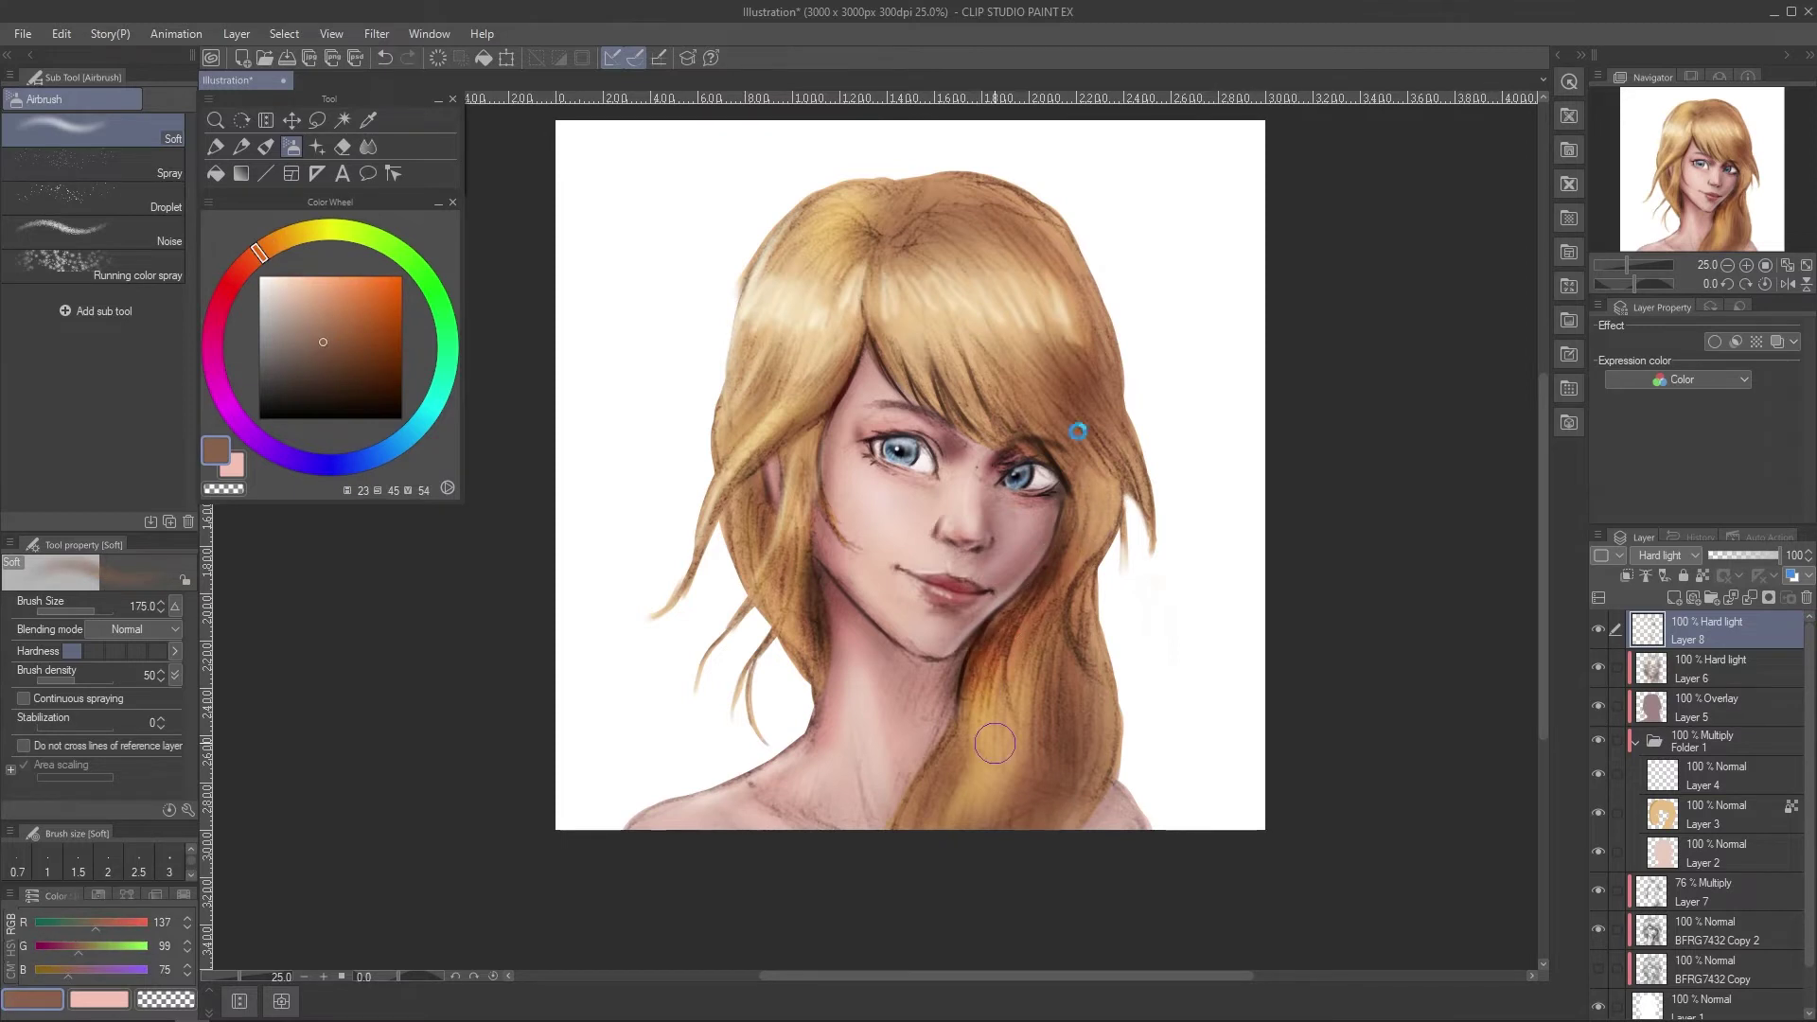
{"action": "key", "text": "bracketright"}
{"action": "key", "text": "bracketright"}
{"action": "key", "text": "bracketright"}
{"action": "left_click_drag", "start_coordinate": [791, 541], "coordinate": [803, 643]}
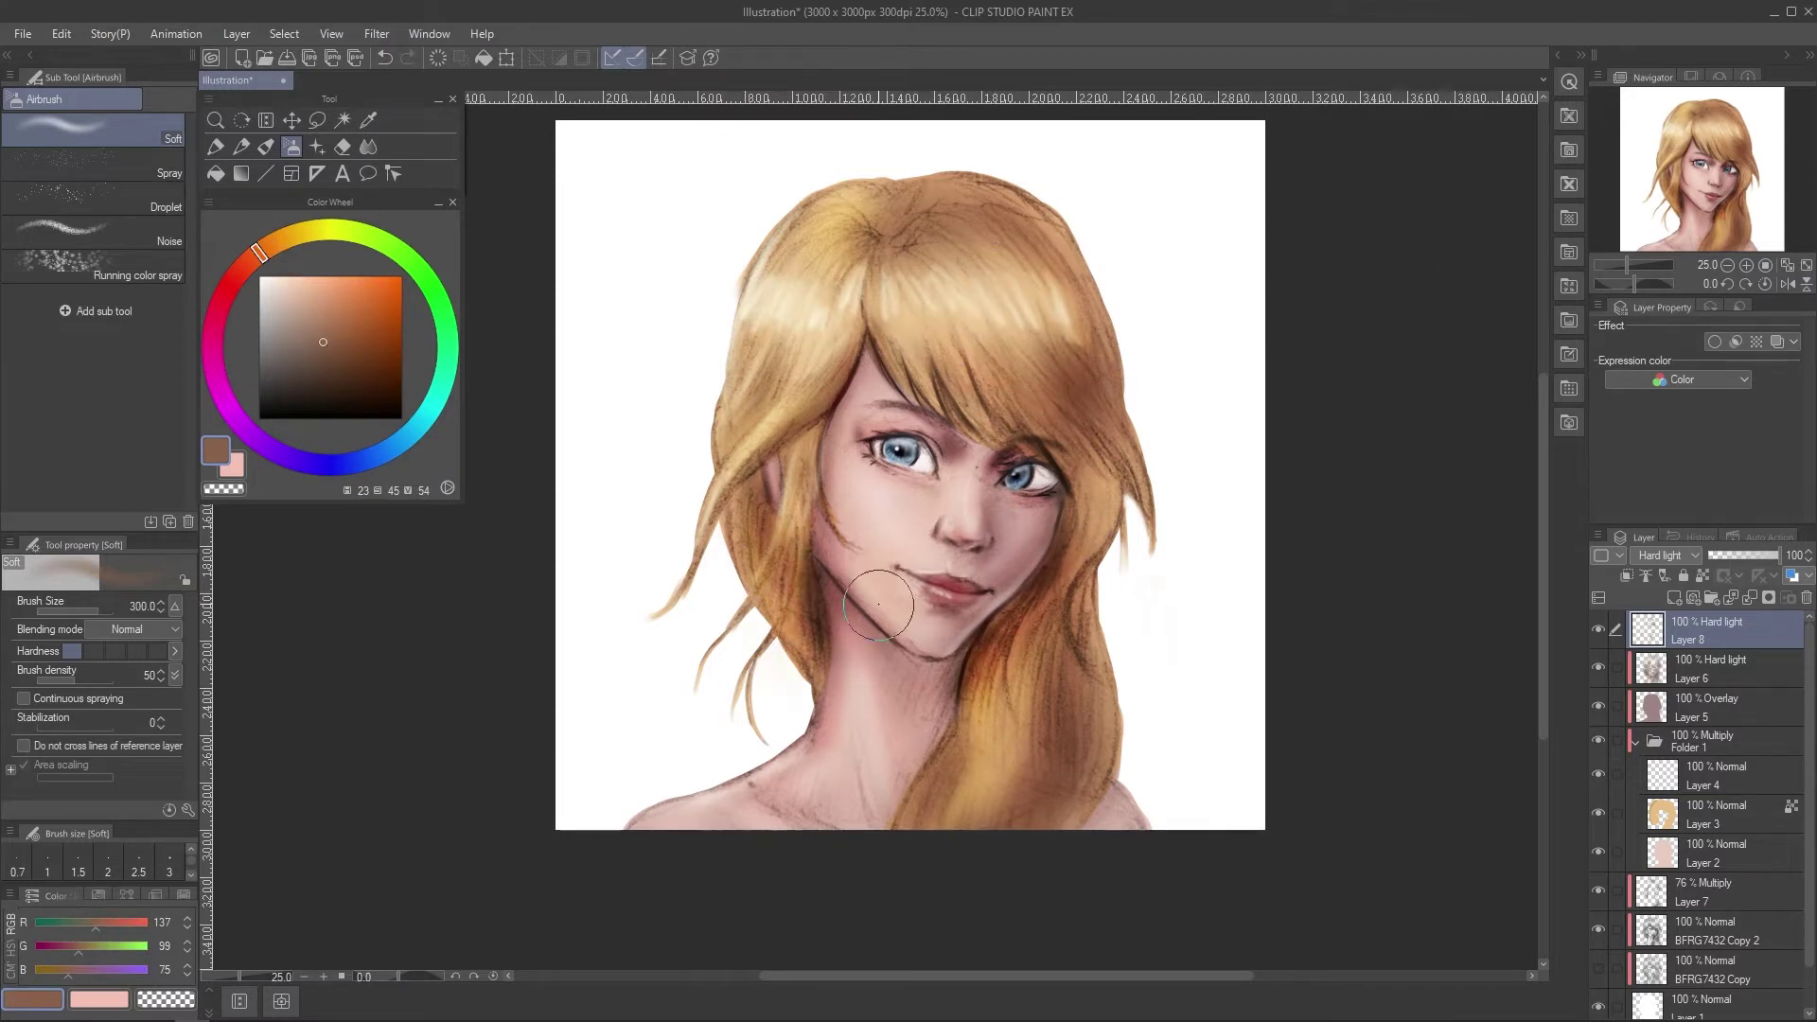
Clip the Hard light Layer 8 to the layer below and add a clipped Multiply layer above it.
{"action": "key", "text": "ctrl+plus"}
{"action": "left_click", "coordinate": [1666, 555]}
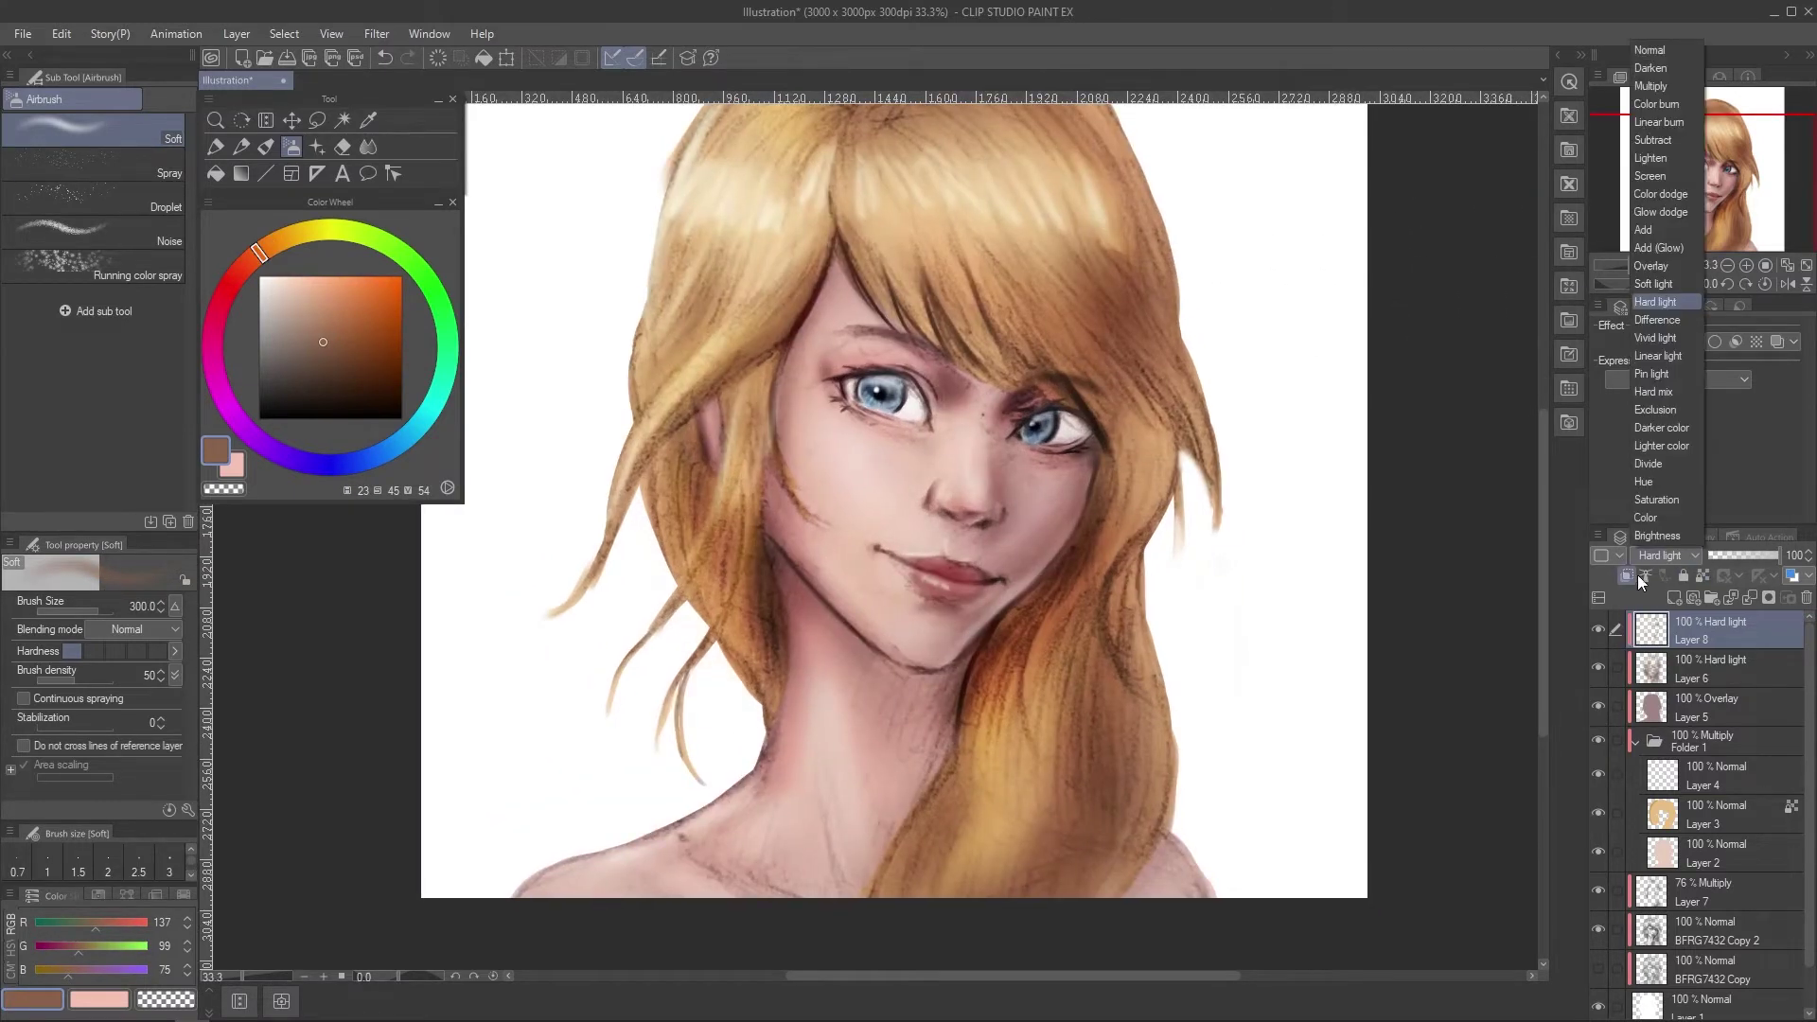
{"action": "left_click", "coordinate": [1629, 576]}
{"action": "left_click", "coordinate": [1674, 597]}
{"action": "left_click", "coordinate": [1667, 556]}
{"action": "left_click", "coordinate": [1658, 86]}
{"action": "left_click", "coordinate": [1627, 577]}
Glaze the face and neck with dusty pink (RGB 211, 170, 155) using the Soft airbrush at size 800.
{"action": "left_click", "coordinate": [248, 263]}
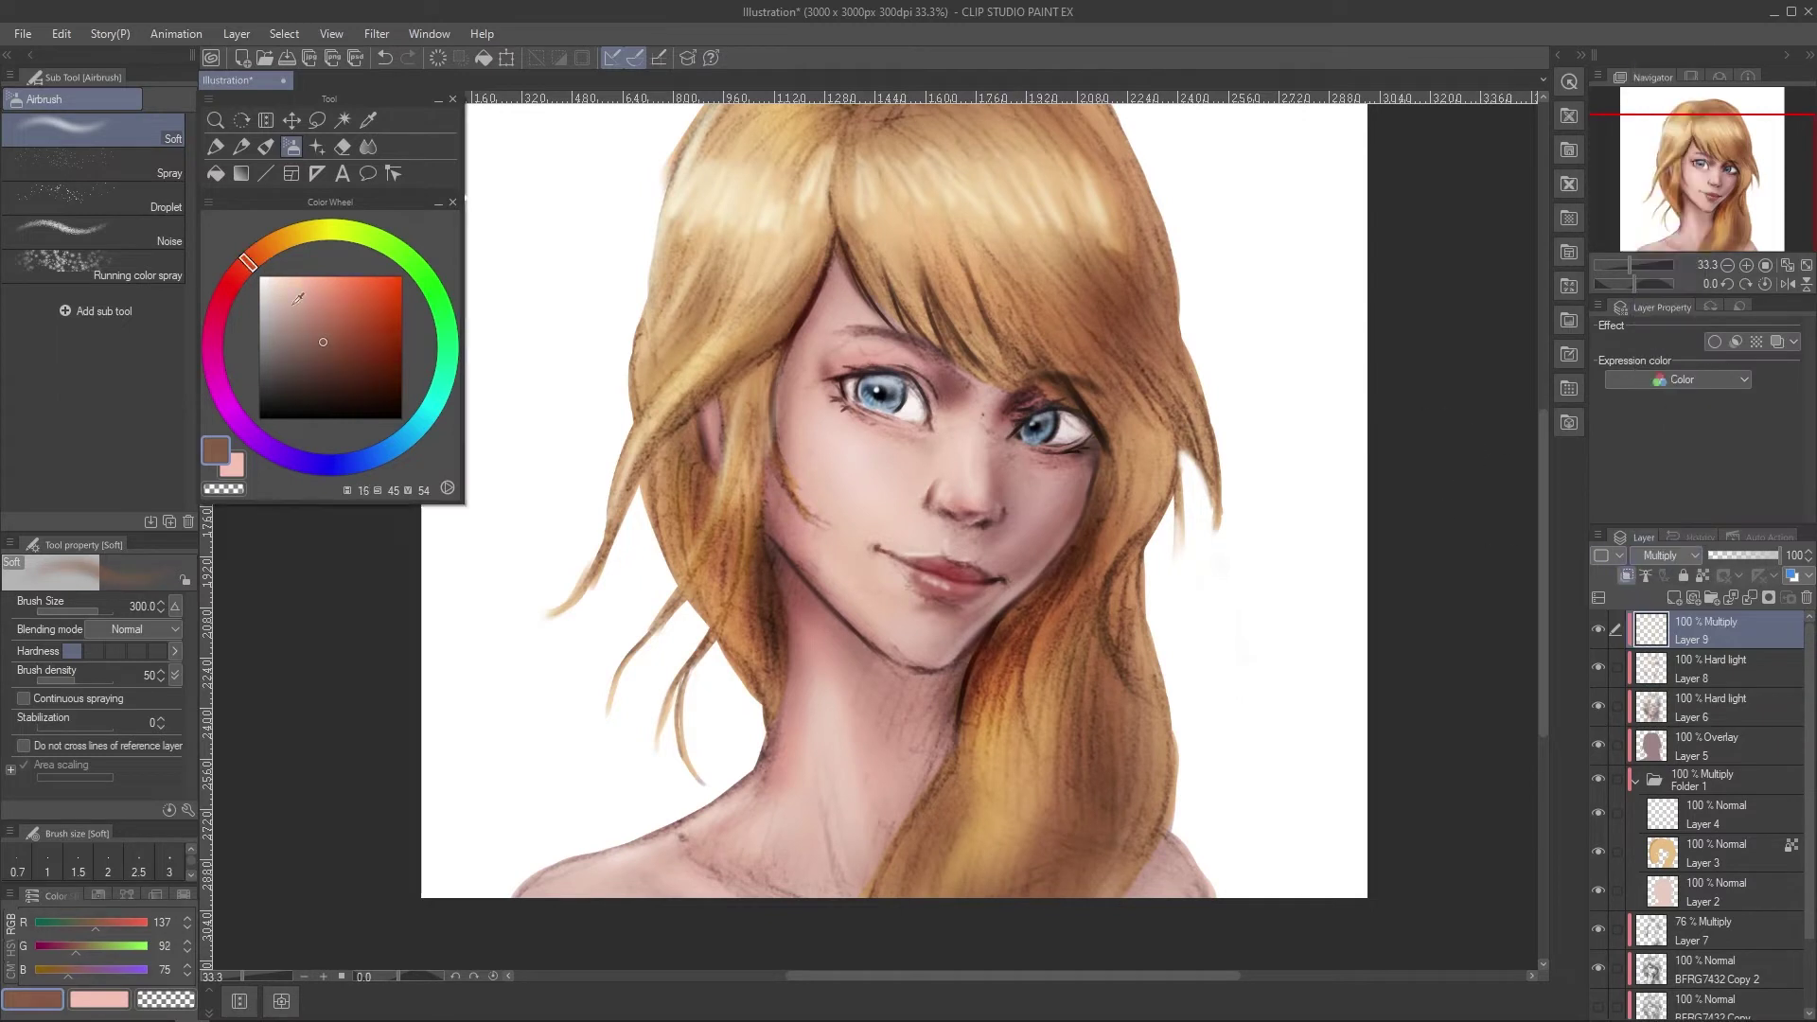
{"action": "left_click", "coordinate": [296, 300]}
{"action": "key", "text": "bracketright"}
{"action": "key", "text": "bracketright"}
{"action": "key", "text": "bracketright"}
{"action": "key", "text": "bracketright"}
{"action": "key", "text": "bracketright"}
{"action": "left_click_drag", "start_coordinate": [848, 412], "coordinate": [849, 587]}
{"action": "key", "text": "ctrl+z"}
{"action": "key", "text": "ctrl+minus"}
{"action": "mouse_move", "coordinate": [932, 526]}
{"action": "left_mouse_down"}
{"action": "mouse_move", "coordinate": [879, 718]}
{"action": "mouse_move", "coordinate": [785, 768]}
{"action": "left_mouse_up"}
Shade the face's right side with muted violet (RGB 146, 138, 176) at size 400.
{"action": "key", "text": "bracketleft"}
{"action": "key", "text": "bracketleft"}
{"action": "key", "text": "bracketleft"}
{"action": "key", "text": "bracketleft"}
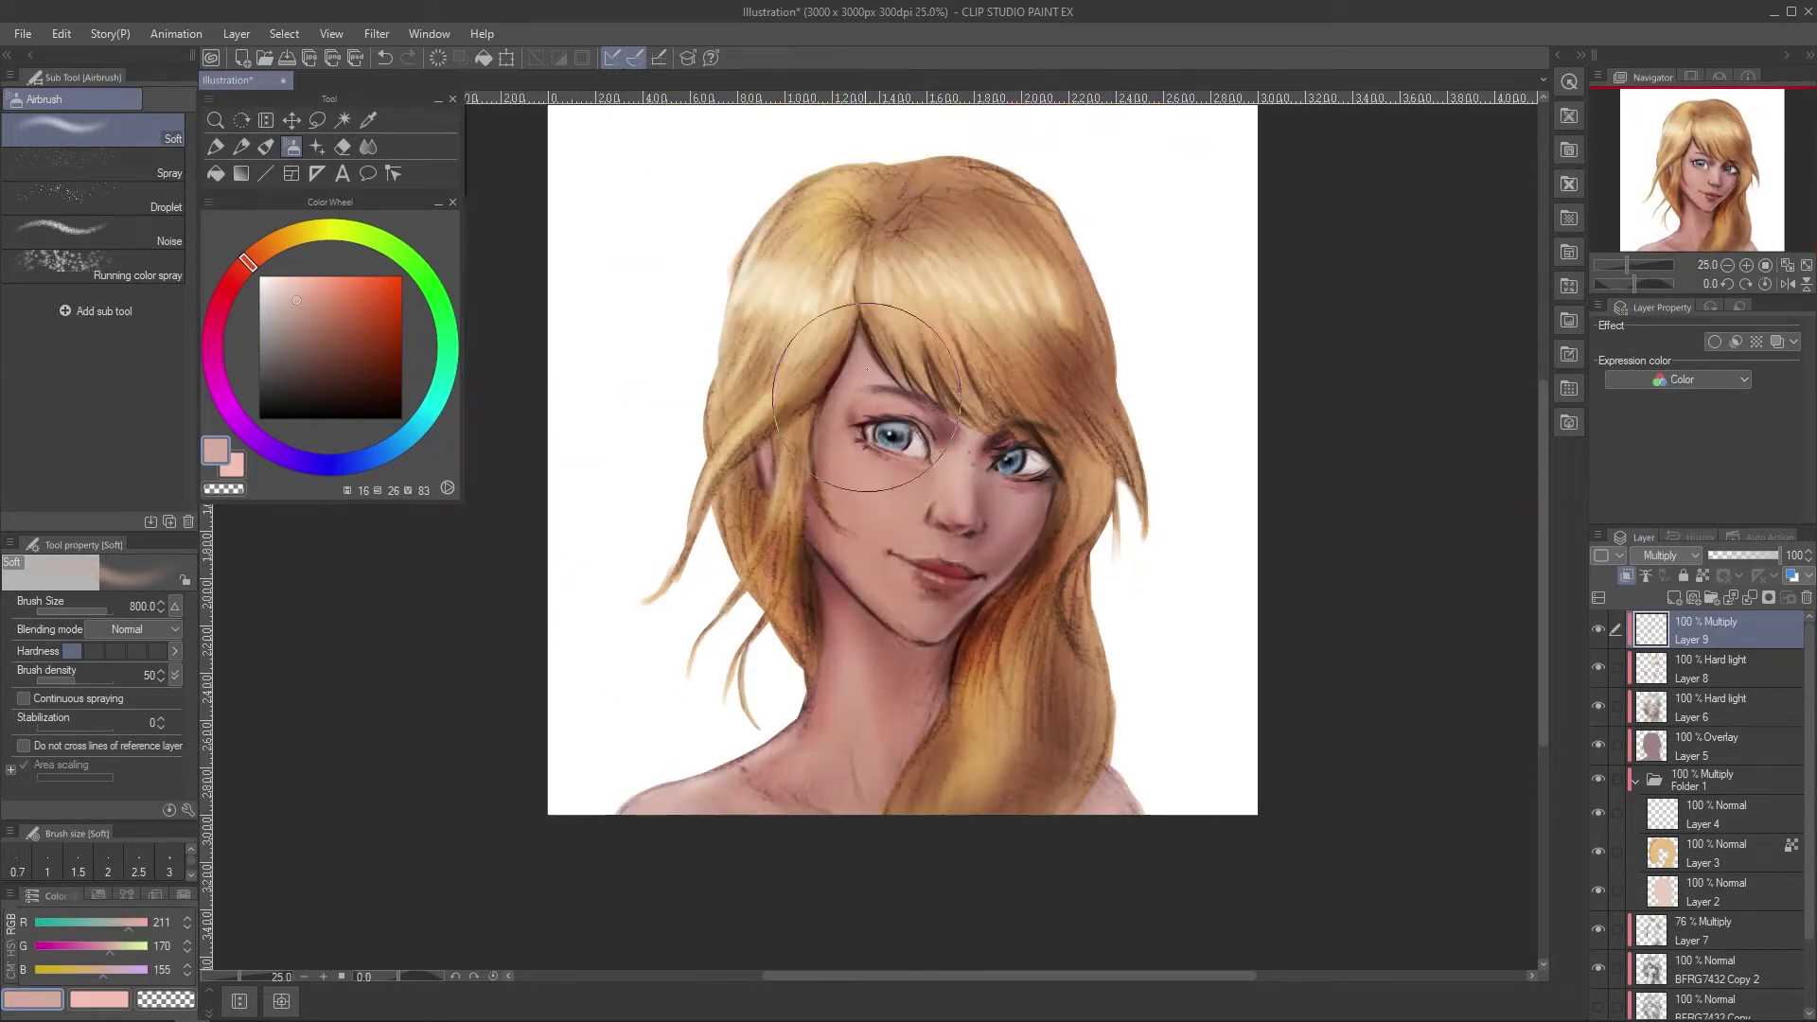
{"action": "left_click", "coordinate": [304, 463]}
{"action": "left_click", "coordinate": [289, 320]}
{"action": "mouse_move", "coordinate": [1003, 535]}
{"action": "left_mouse_down"}
{"action": "mouse_move", "coordinate": [982, 463]}
{"action": "mouse_move", "coordinate": [995, 589]}
{"action": "left_mouse_up"}
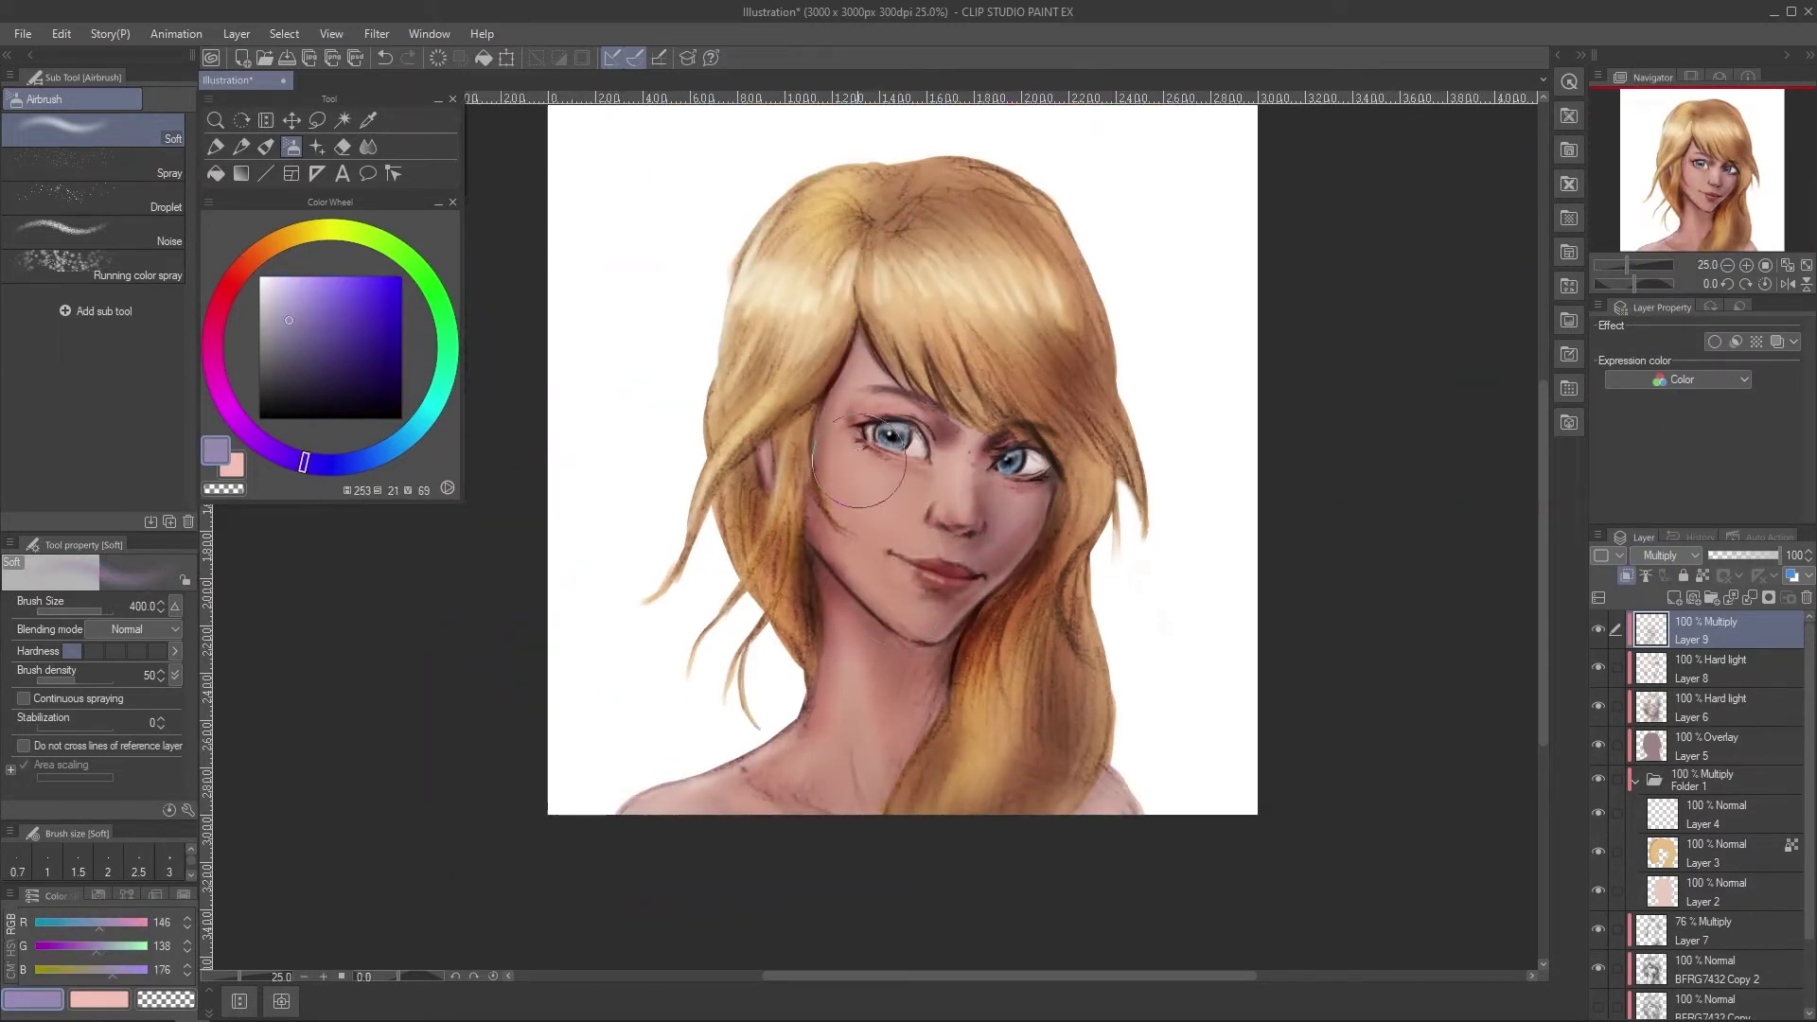
Glaze the hair with warm orange (RGB 208, 135, 102) at size 450, and lower the layer's opacity to 28%.
{"action": "left_click", "coordinate": [248, 262]}
{"action": "mouse_move", "coordinate": [757, 294]}
{"action": "left_mouse_down"}
{"action": "mouse_move", "coordinate": [786, 378]}
{"action": "mouse_move", "coordinate": [669, 332]}
{"action": "mouse_move", "coordinate": [1004, 225]}
{"action": "left_mouse_up"}
{"action": "key", "text": "ctrl+z"}
{"action": "left_click", "coordinate": [332, 302]}
{"action": "key", "text": "bracketright"}
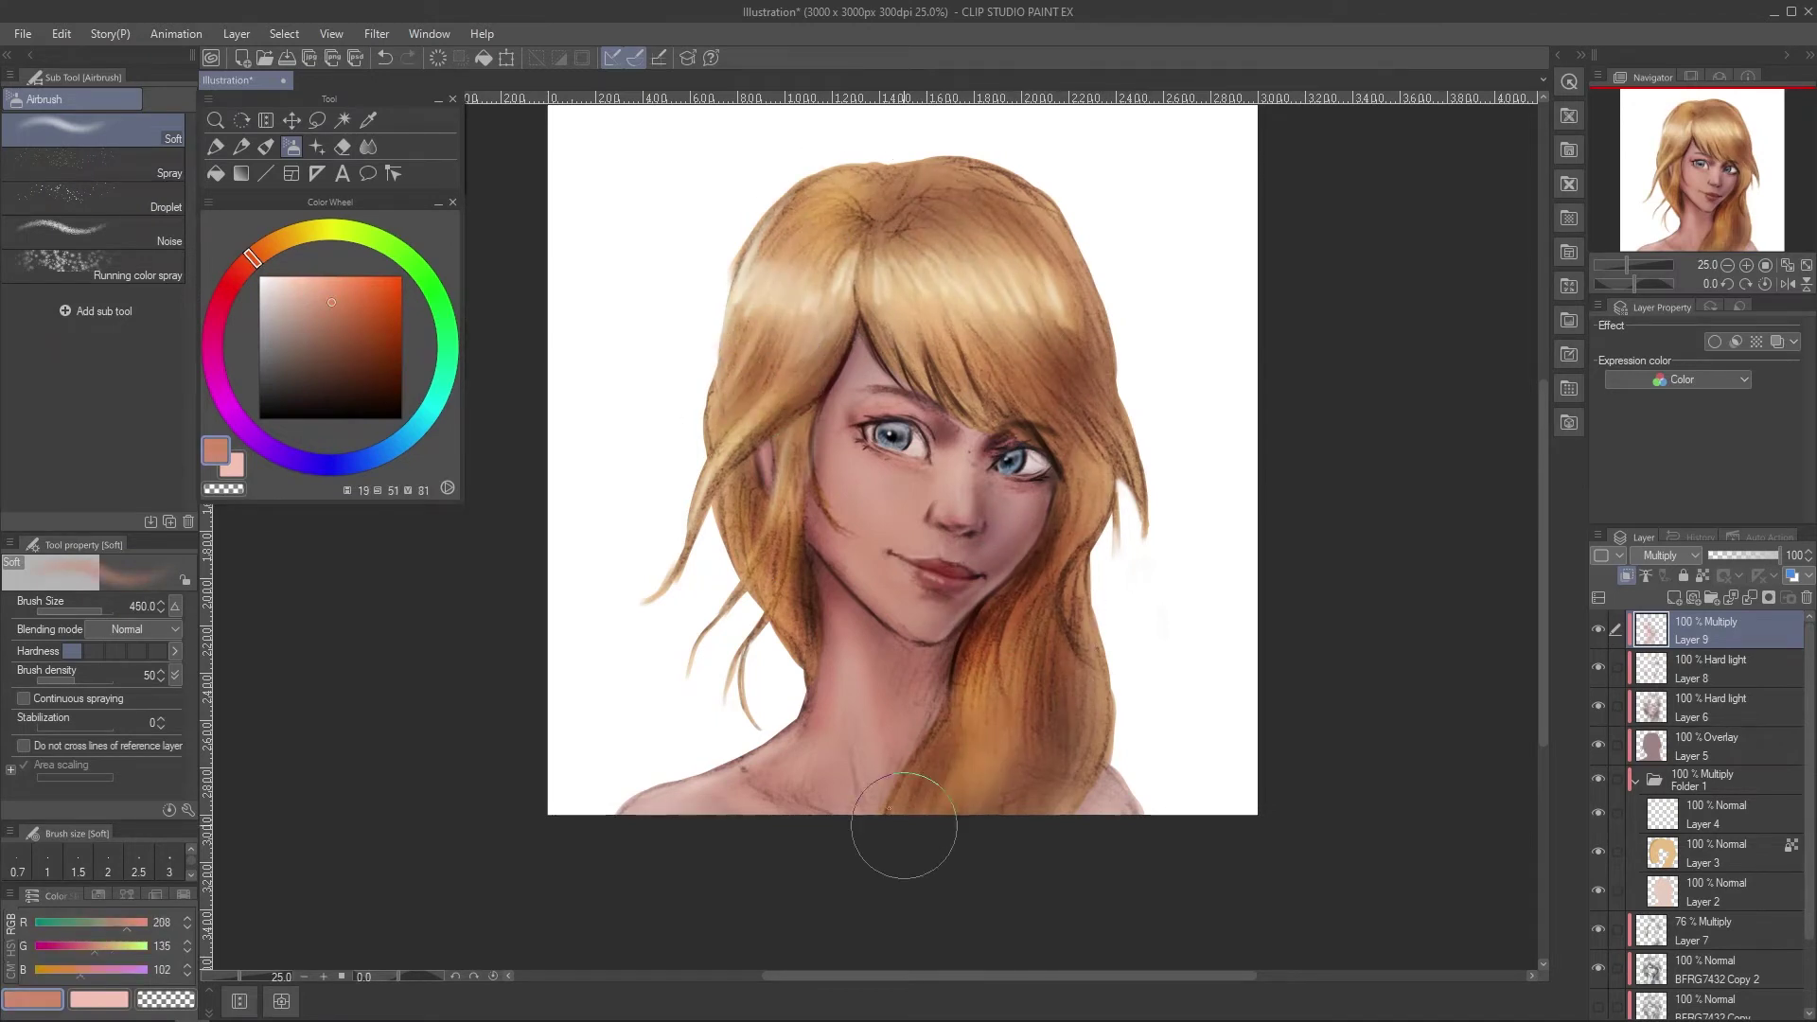
{"action": "left_click", "coordinate": [1723, 557]}
{"action": "left_click", "coordinate": [1728, 557]}
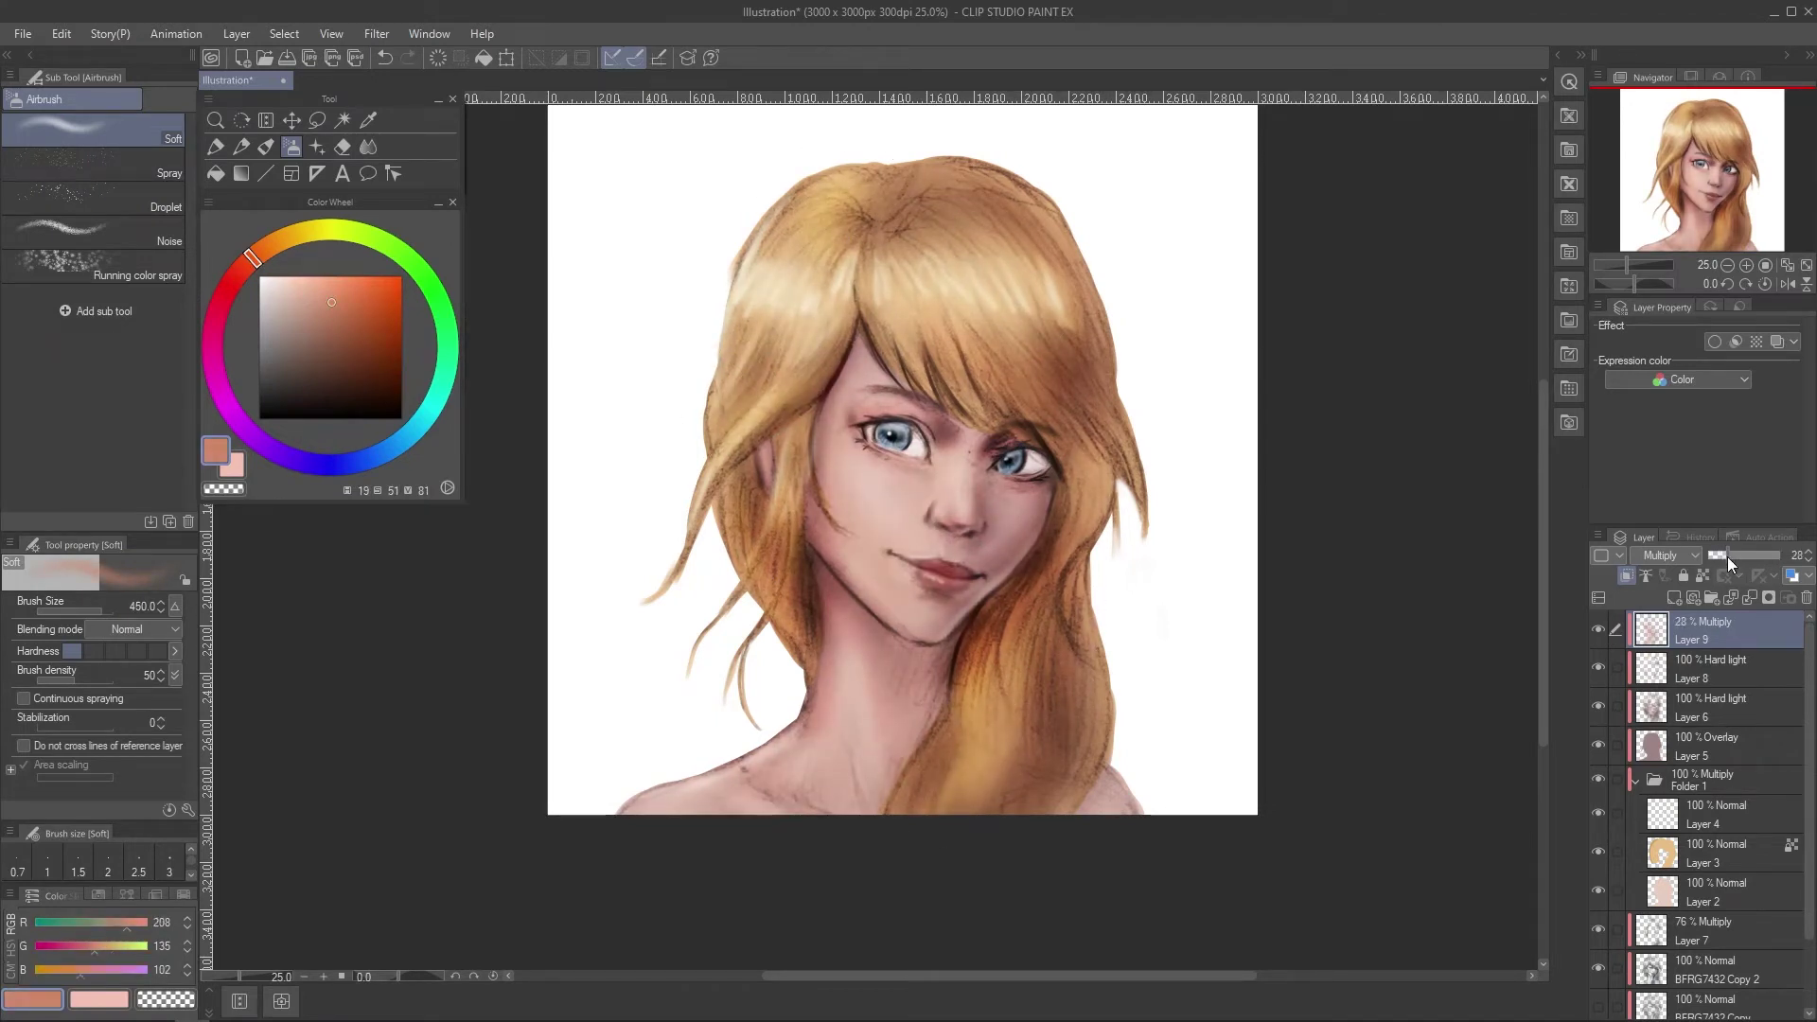
Blush the cheek at the left with coral red (RGB 255, 111, 98) at size 300.
{"action": "key", "text": "ctrl+plus"}
{"action": "left_click_drag", "start_coordinate": [1307, 680], "coordinate": [1257, 674]}
{"action": "left_click", "coordinate": [233, 279]}
{"action": "left_click", "coordinate": [359, 318]}
{"action": "left_click_drag", "start_coordinate": [831, 507], "coordinate": [832, 532]}
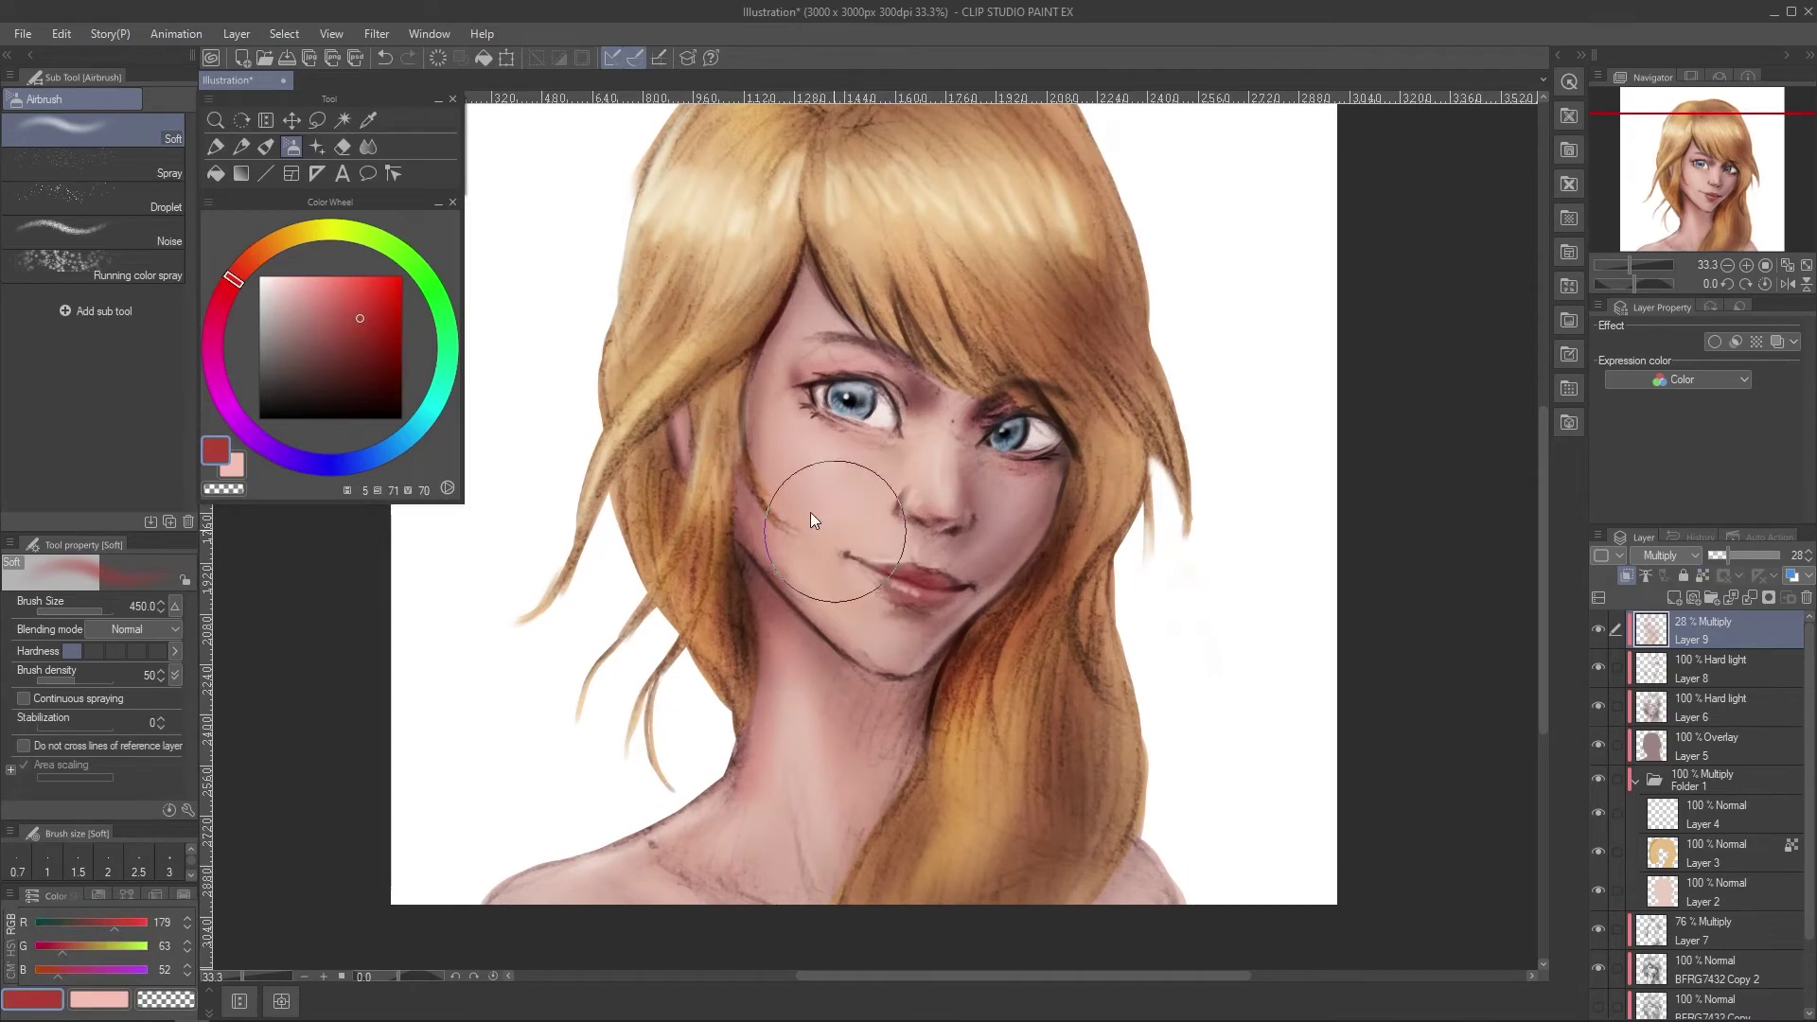
{"action": "key", "text": "ctrl+z"}
{"action": "left_click", "coordinate": [346, 276]}
{"action": "key", "text": "bracketleft"}
{"action": "key", "text": "bracketleft"}
{"action": "key", "text": "bracketleft"}
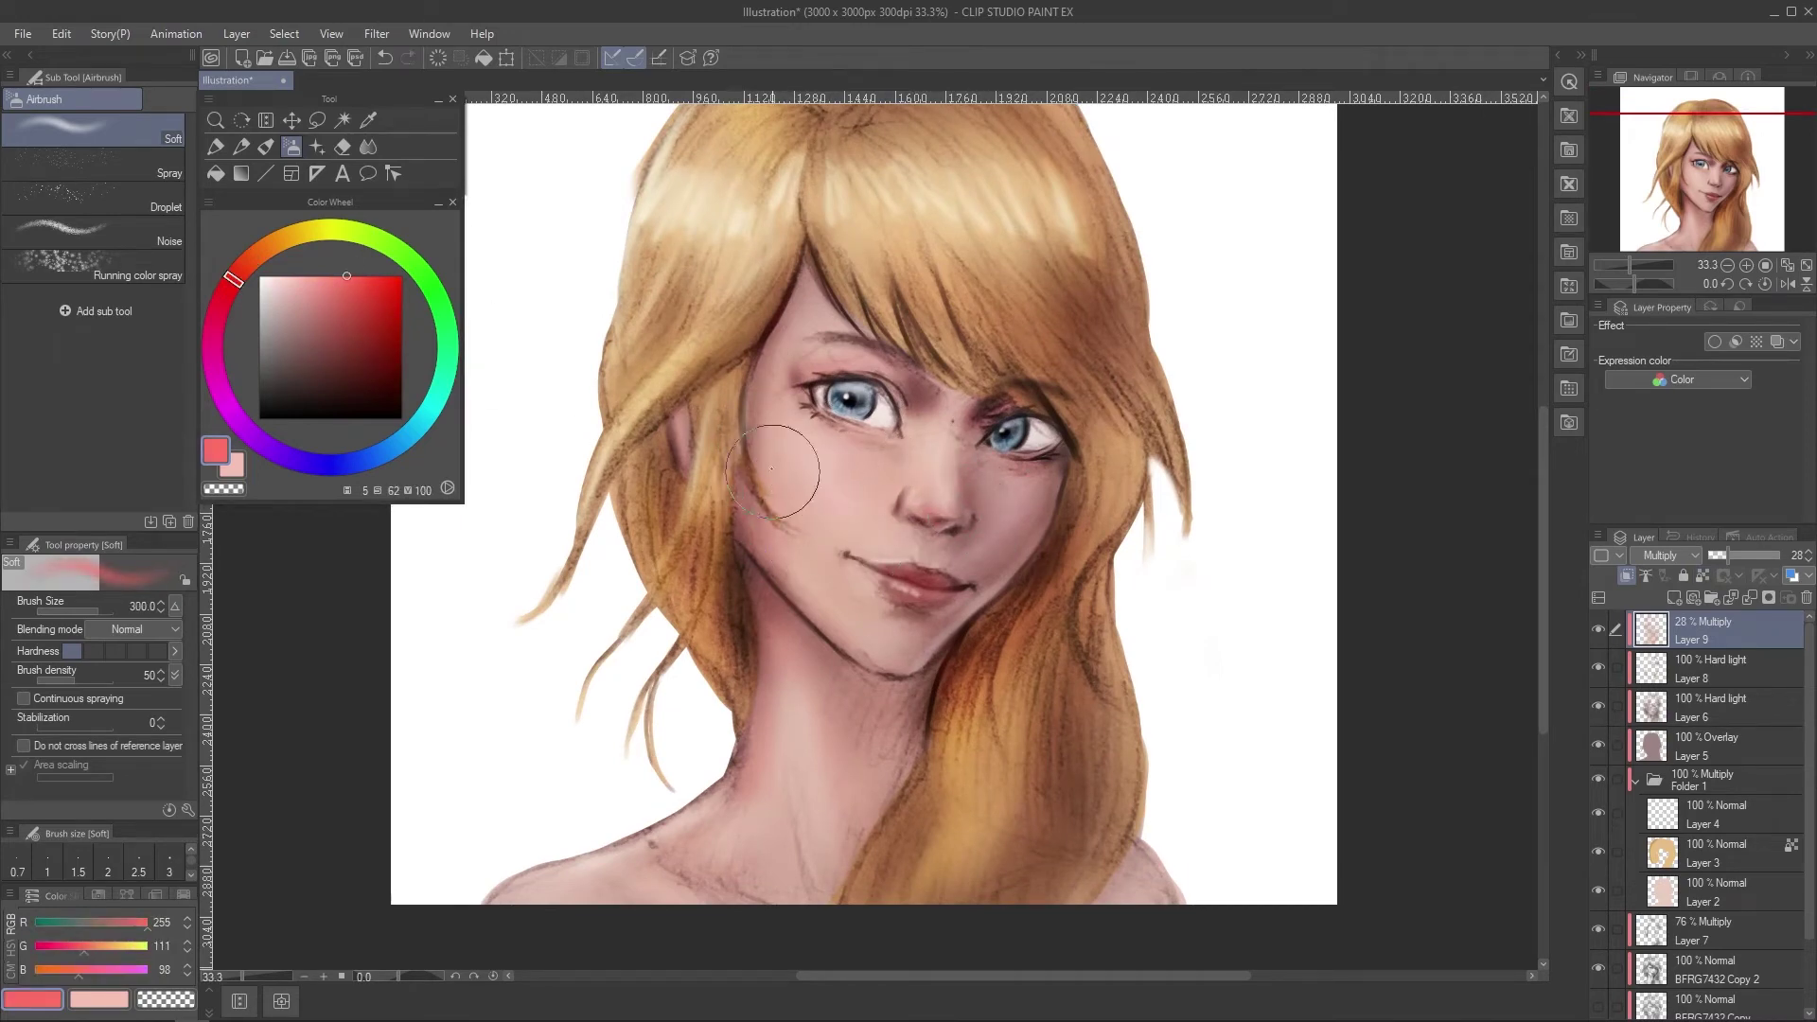
Darken around the eyelids and lashes with near-black (RGB 20, 18, 18) at size 90.
{"action": "scroll", "coordinate": [1306, 535], "scroll_direction": "down", "scroll_amount": 1}
{"action": "scroll", "coordinate": [730, 345], "scroll_direction": "up", "scroll_amount": 2}
{"action": "left_click", "coordinate": [622, 260], "text": "alt"}
{"action": "key", "text": "bracketleft"}
{"action": "key", "text": "bracketleft"}
{"action": "key", "text": "bracketleft"}
{"action": "key", "text": "bracketleft"}
{"action": "key", "text": "bracketleft"}
{"action": "left_click_drag", "start_coordinate": [622, 260], "coordinate": [686, 253]}
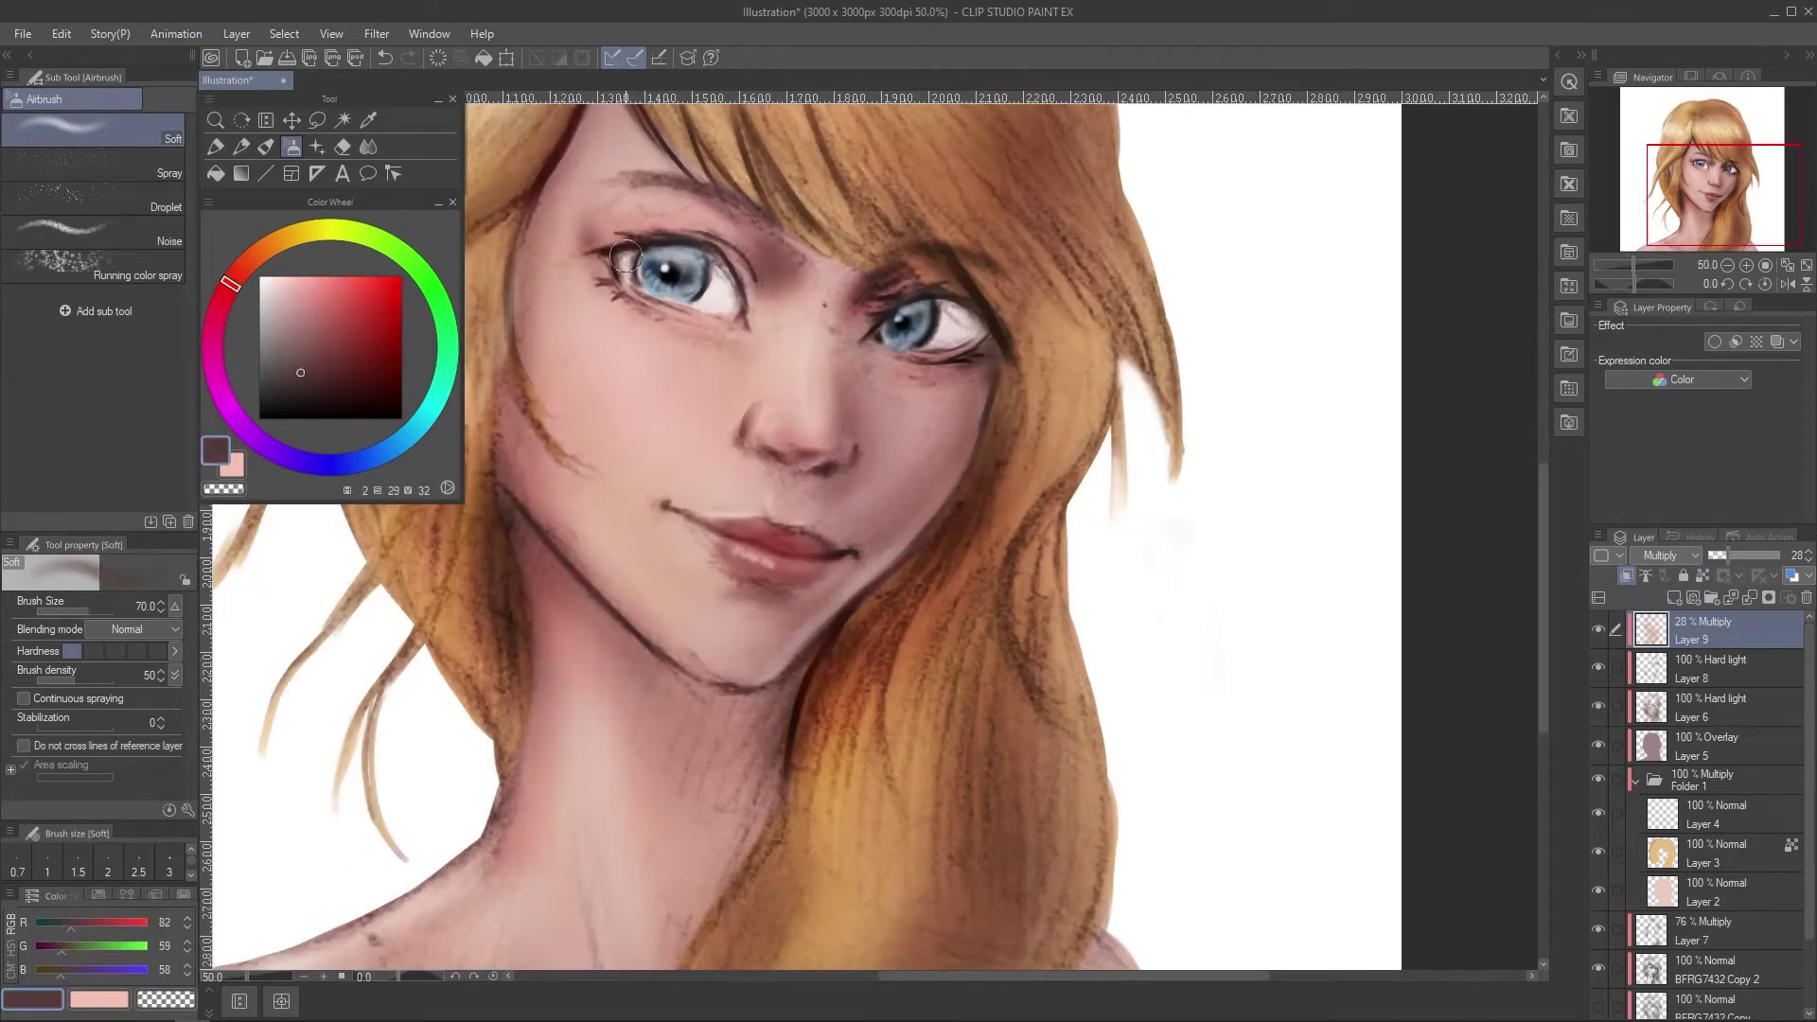
{"action": "key", "text": "ctrl+z"}
{"action": "left_click", "coordinate": [272, 407]}
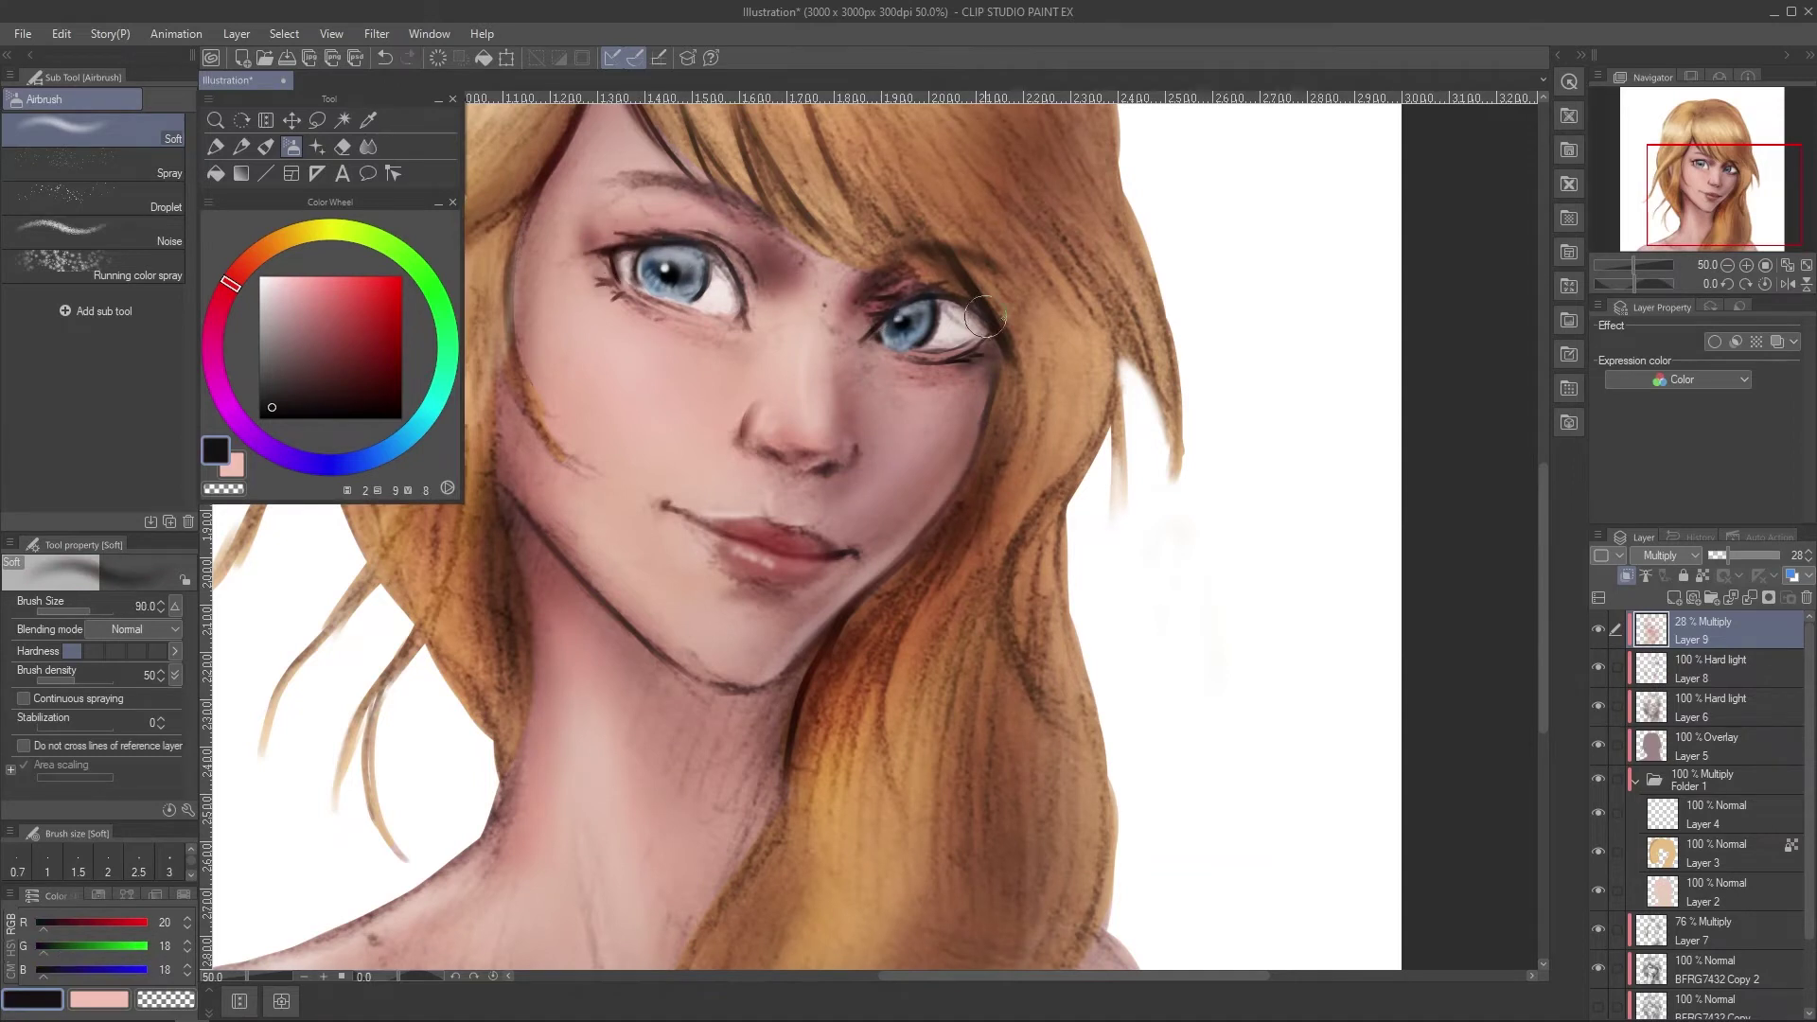
Shade around the eye and cheek at the right with dark blues sampled from the iris (RGB 75, 82, 135 and 46, 48, 82) at size 90.
{"action": "scroll", "coordinate": [975, 322], "scroll_direction": "down", "scroll_amount": 1}
{"action": "left_click", "coordinate": [960, 326], "text": "alt"}
{"action": "key", "text": "bracketright"}
{"action": "key", "text": "bracketright"}
{"action": "key", "text": "bracketright"}
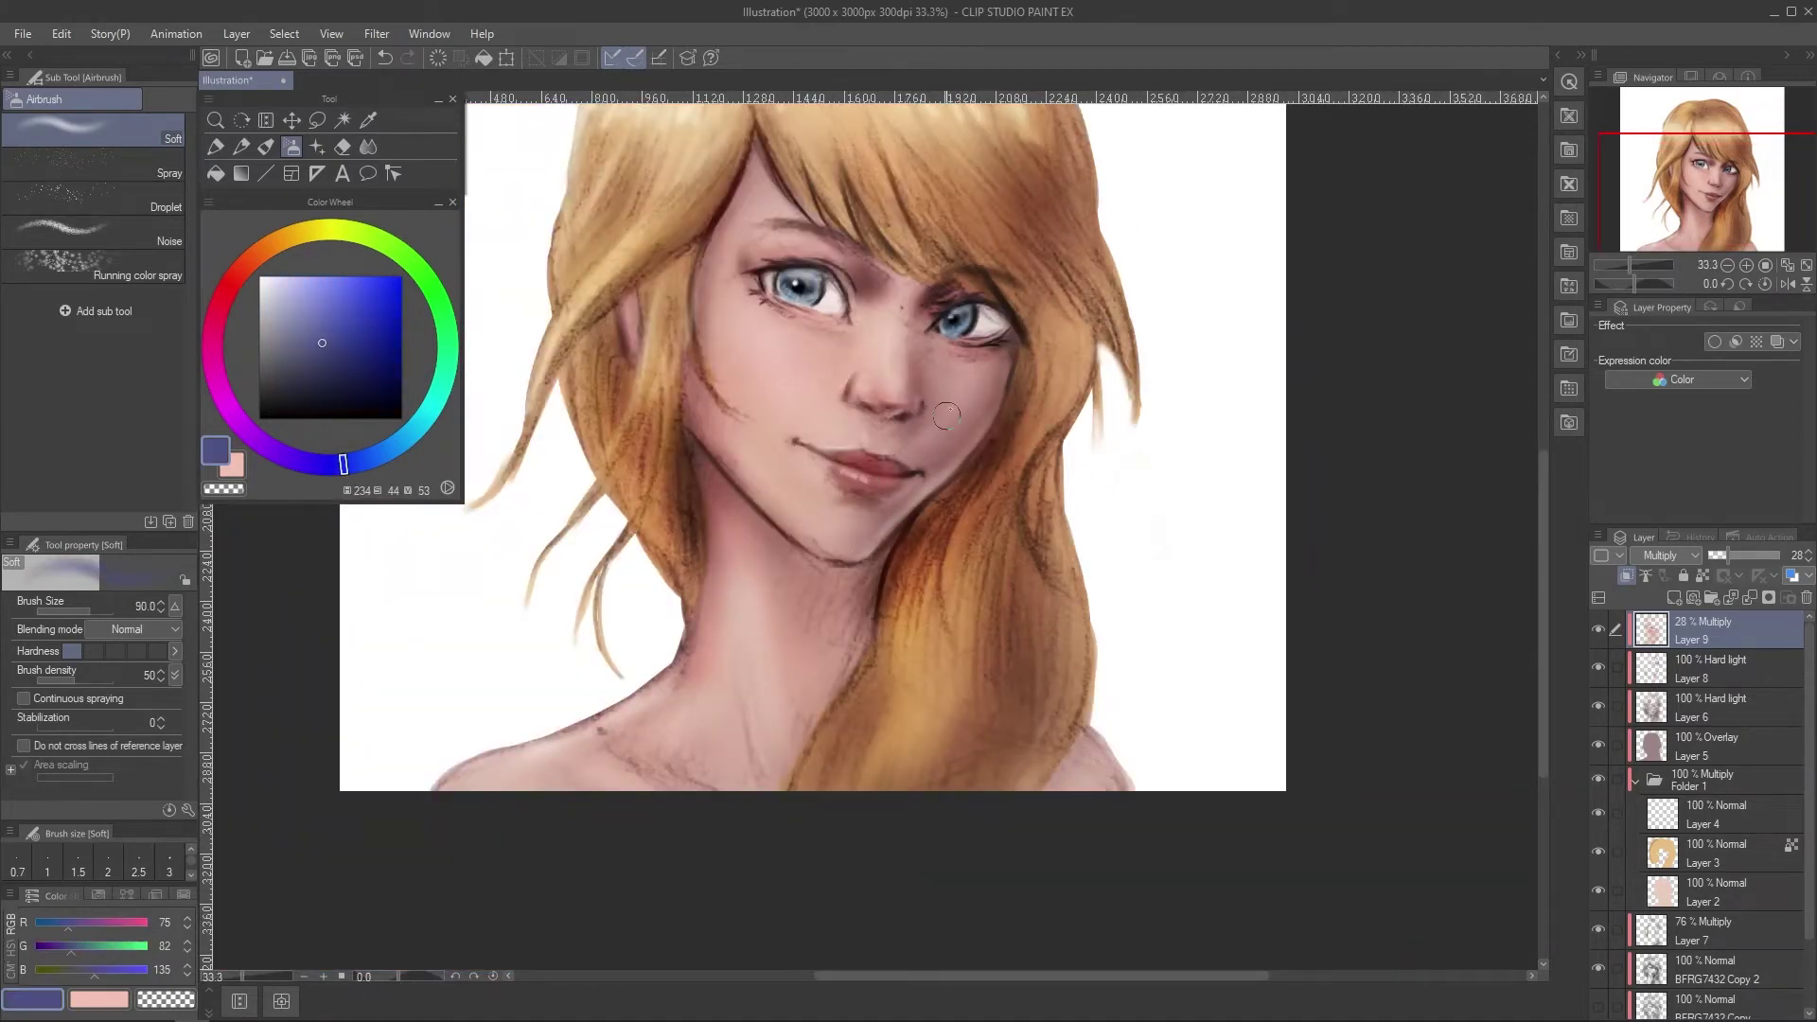
{"action": "left_click", "coordinate": [945, 305], "text": "alt"}
{"action": "left_click", "coordinate": [959, 320], "text": "alt"}
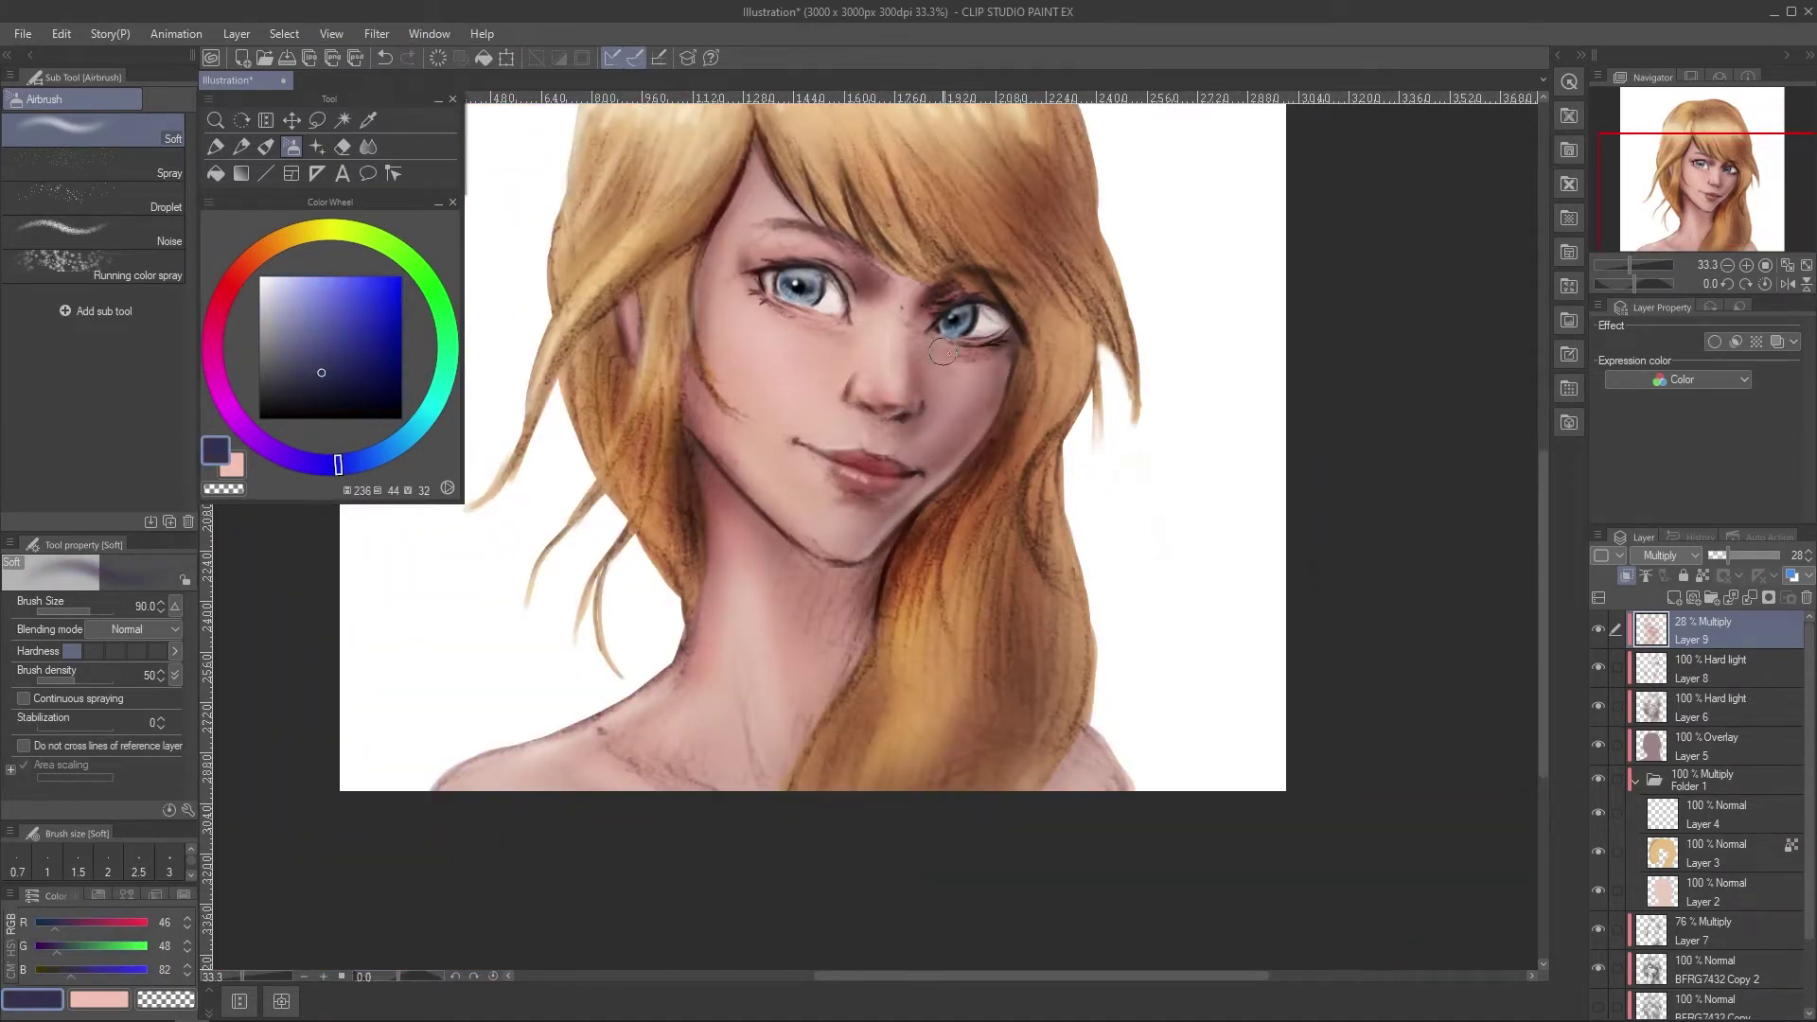
Paint thin white highlight strands along the hair's left edge and locks with the Thick oil paint brush at size 30 and below.
{"action": "scroll", "coordinate": [943, 352], "scroll_direction": "down", "scroll_amount": 1}
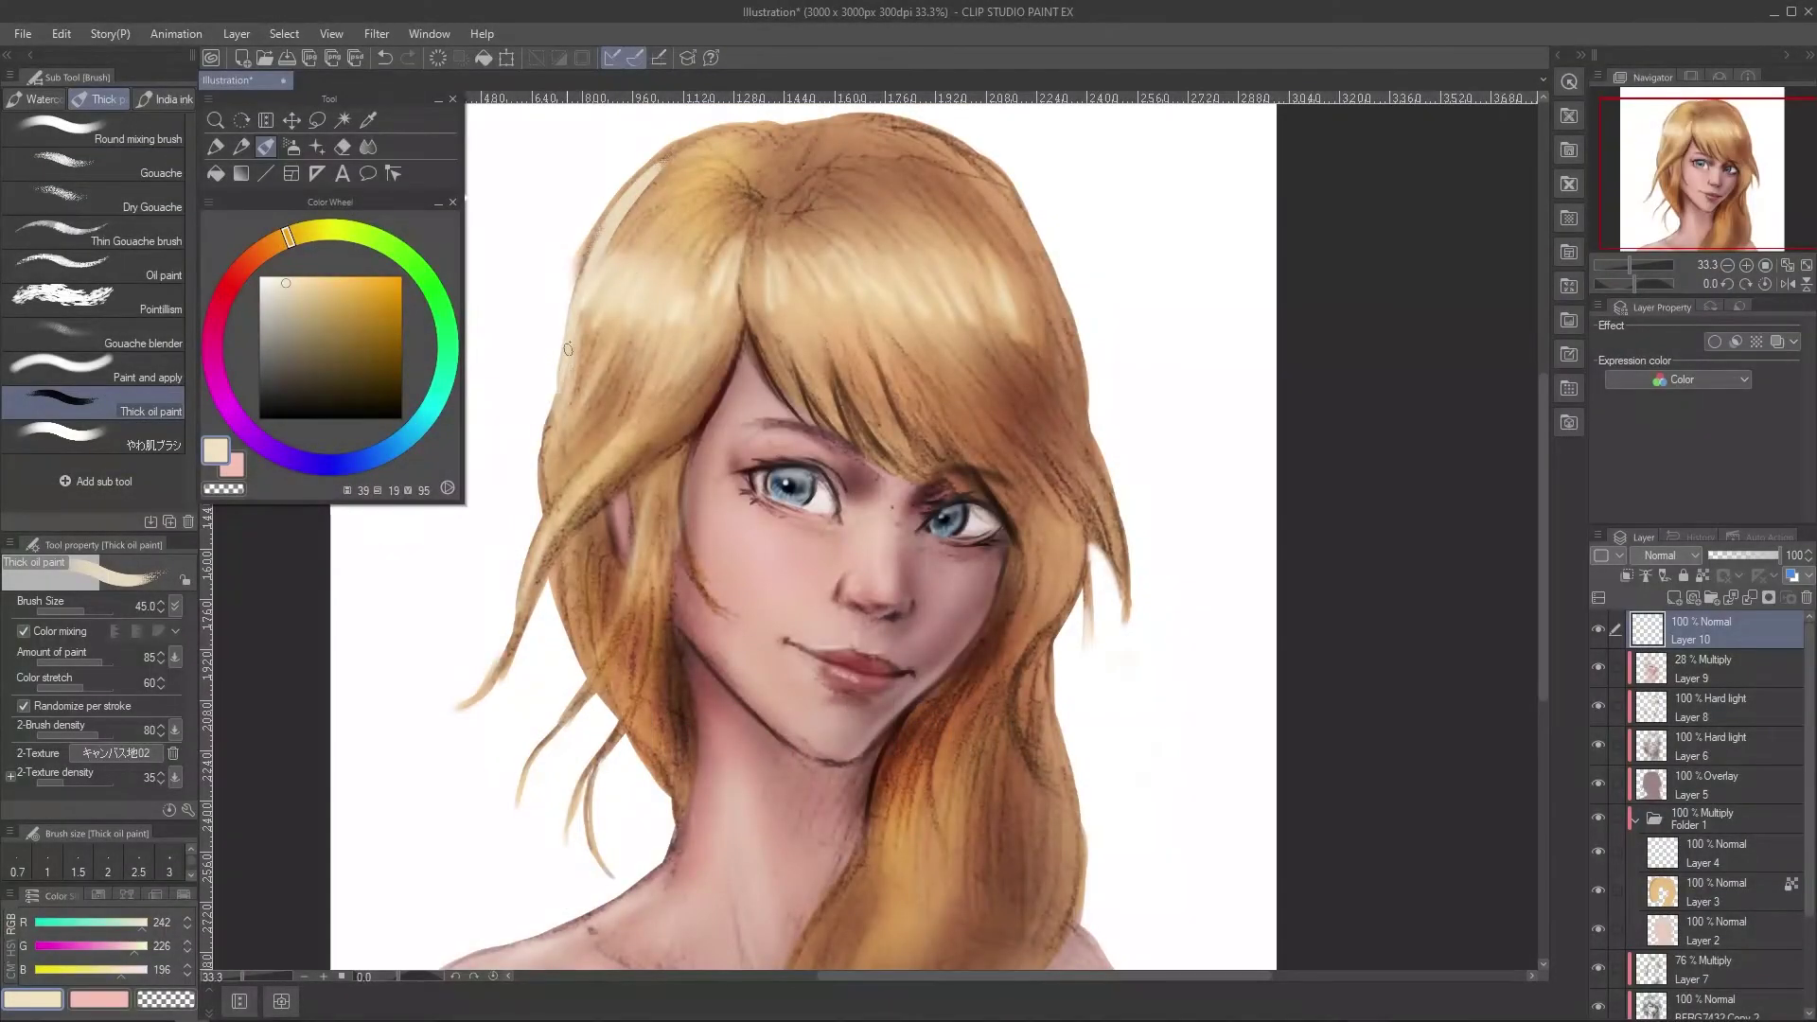
{"action": "left_click", "coordinate": [558, 350], "text": "alt"}
{"action": "key", "text": "["}
{"action": "key", "text": "["}
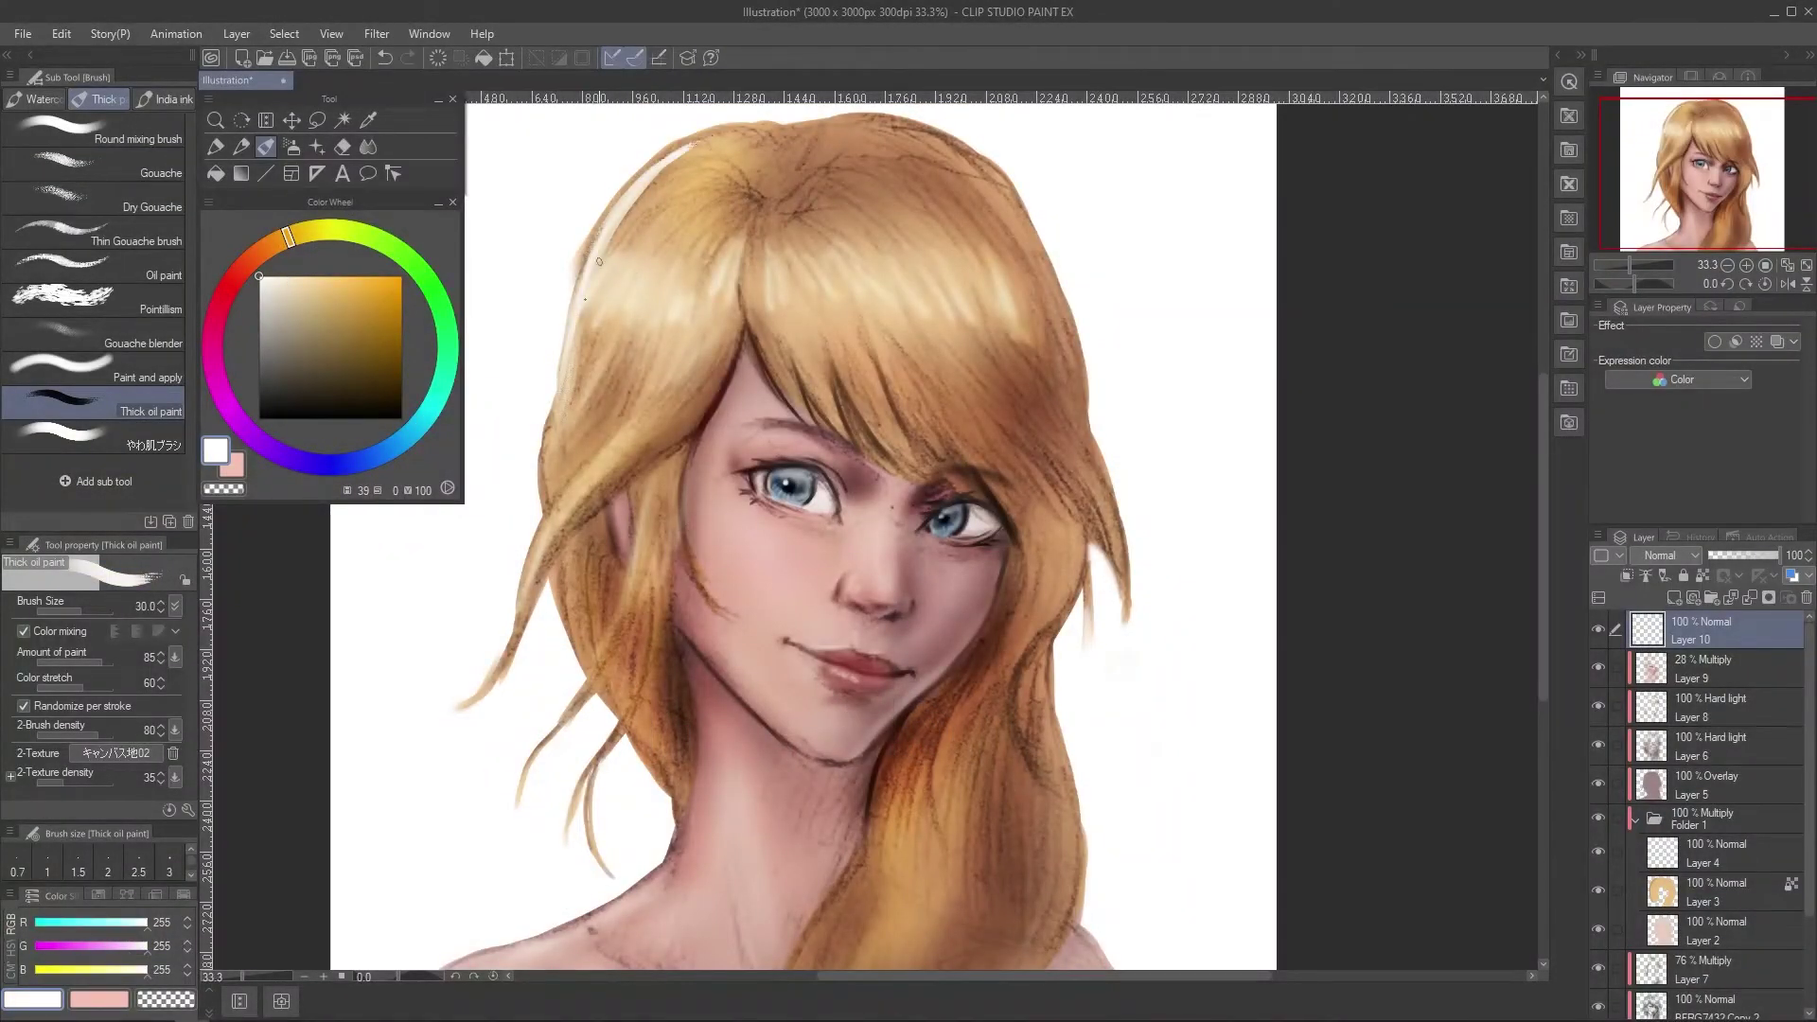
{"action": "key", "text": "["}
{"action": "left_click_drag", "start_coordinate": [601, 459], "coordinate": [558, 510]}
{"action": "left_click", "coordinate": [581, 488], "text": "alt"}
{"action": "left_click_drag", "start_coordinate": [591, 473], "coordinate": [570, 508]}
Define the hair strands above the ear with sampled reddish brown (RGB 111, 62, 40) at size 35.
{"action": "left_click", "coordinate": [652, 428], "text": "alt"}
{"action": "key", "text": "bracketright"}
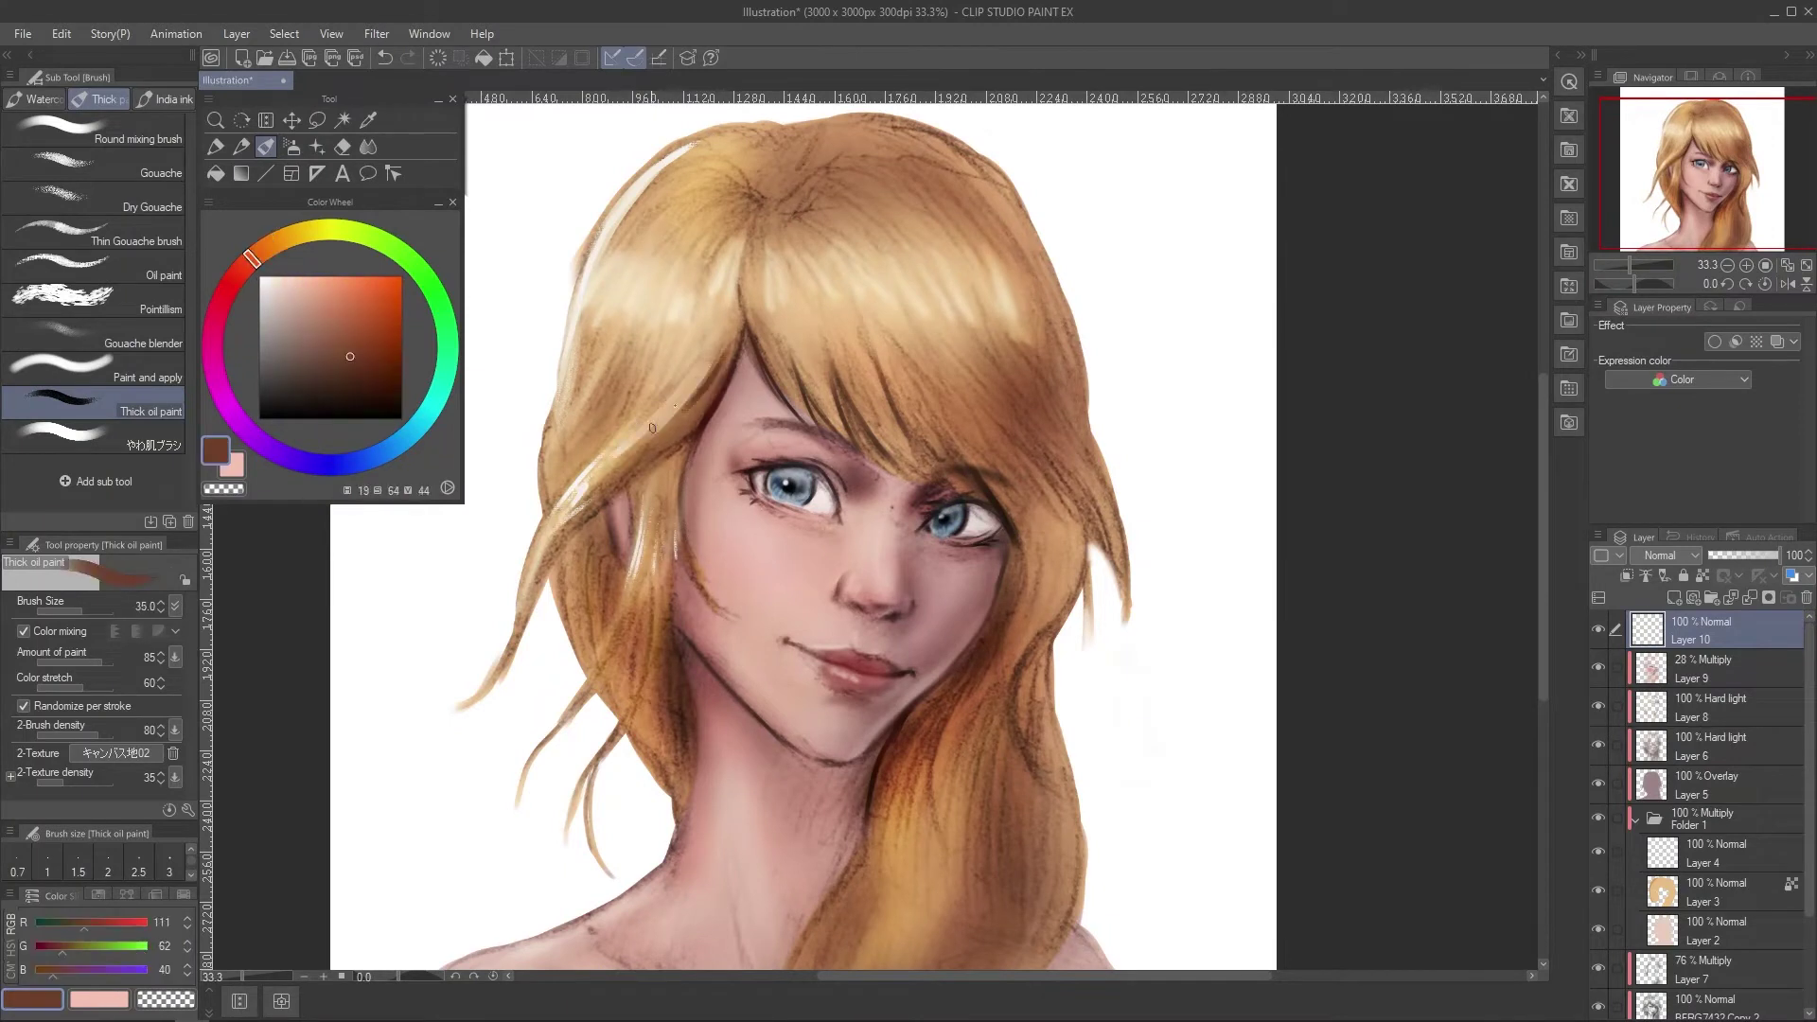
{"action": "left_click", "coordinate": [574, 519], "text": "alt"}
Smooth the cheek beside the hair strand with the やわ肌ブラシ brush at size 100 in sampled skin tone (RGB 222, 183, 159).
{"action": "left_click_drag", "start_coordinate": [681, 490], "coordinate": [623, 501]}
{"action": "left_click", "coordinate": [667, 497], "text": "alt"}
{"action": "key", "text": "bracketright"}
{"action": "key", "text": "bracketright"}
{"action": "key", "text": "bracketright"}
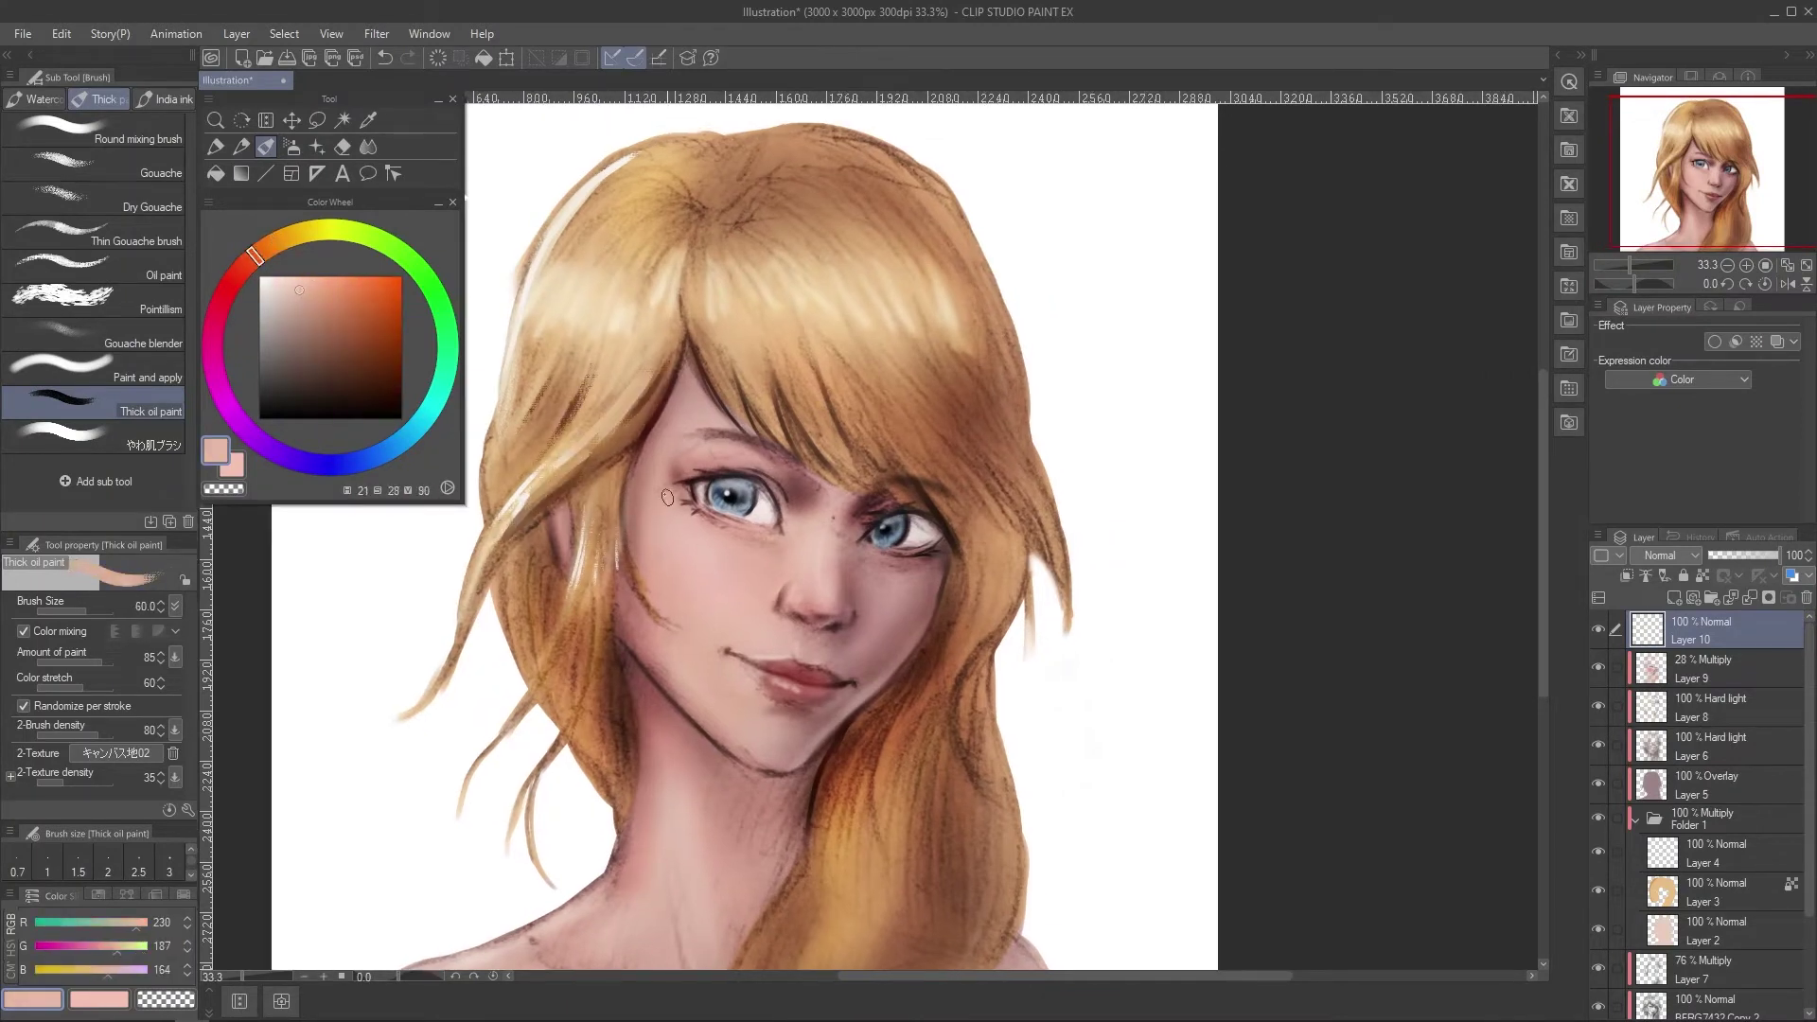
{"action": "left_click", "coordinate": [93, 436]}
{"action": "key", "text": "ctrl+z"}
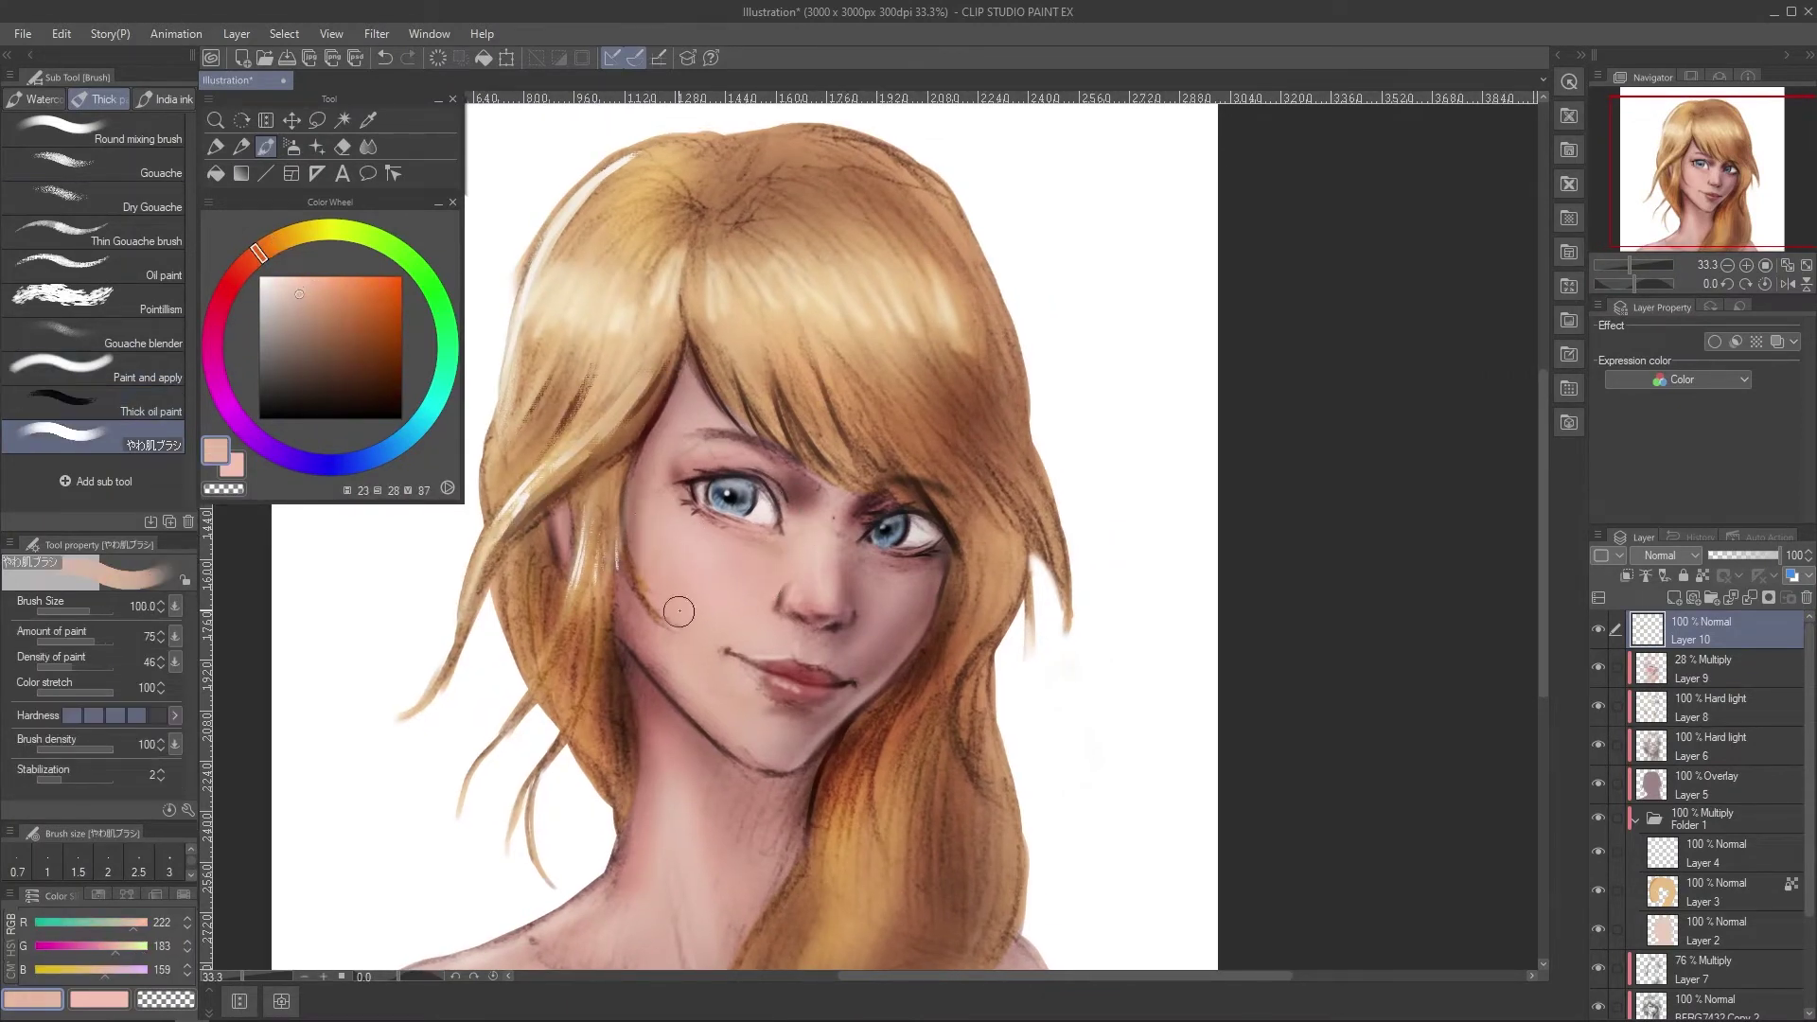
{"action": "left_click_drag", "start_coordinate": [679, 611], "coordinate": [739, 639]}
Blend the hair around the parting at the crown with colors sampled from the neighboring hair.
{"action": "left_click", "coordinate": [662, 217], "text": "alt"}
{"action": "left_click_drag", "start_coordinate": [689, 194], "coordinate": [636, 255]}
{"action": "left_click", "coordinate": [748, 227], "text": "alt"}
{"action": "key", "text": "bracketleft"}
{"action": "left_click_drag", "start_coordinate": [757, 180], "coordinate": [742, 232]}
Brush grayish mauve (RGB 113, 101, 104) at size 175 onto the crown, the right side of the hair and the lock beside the jaw.
{"action": "left_click", "coordinate": [223, 297]}
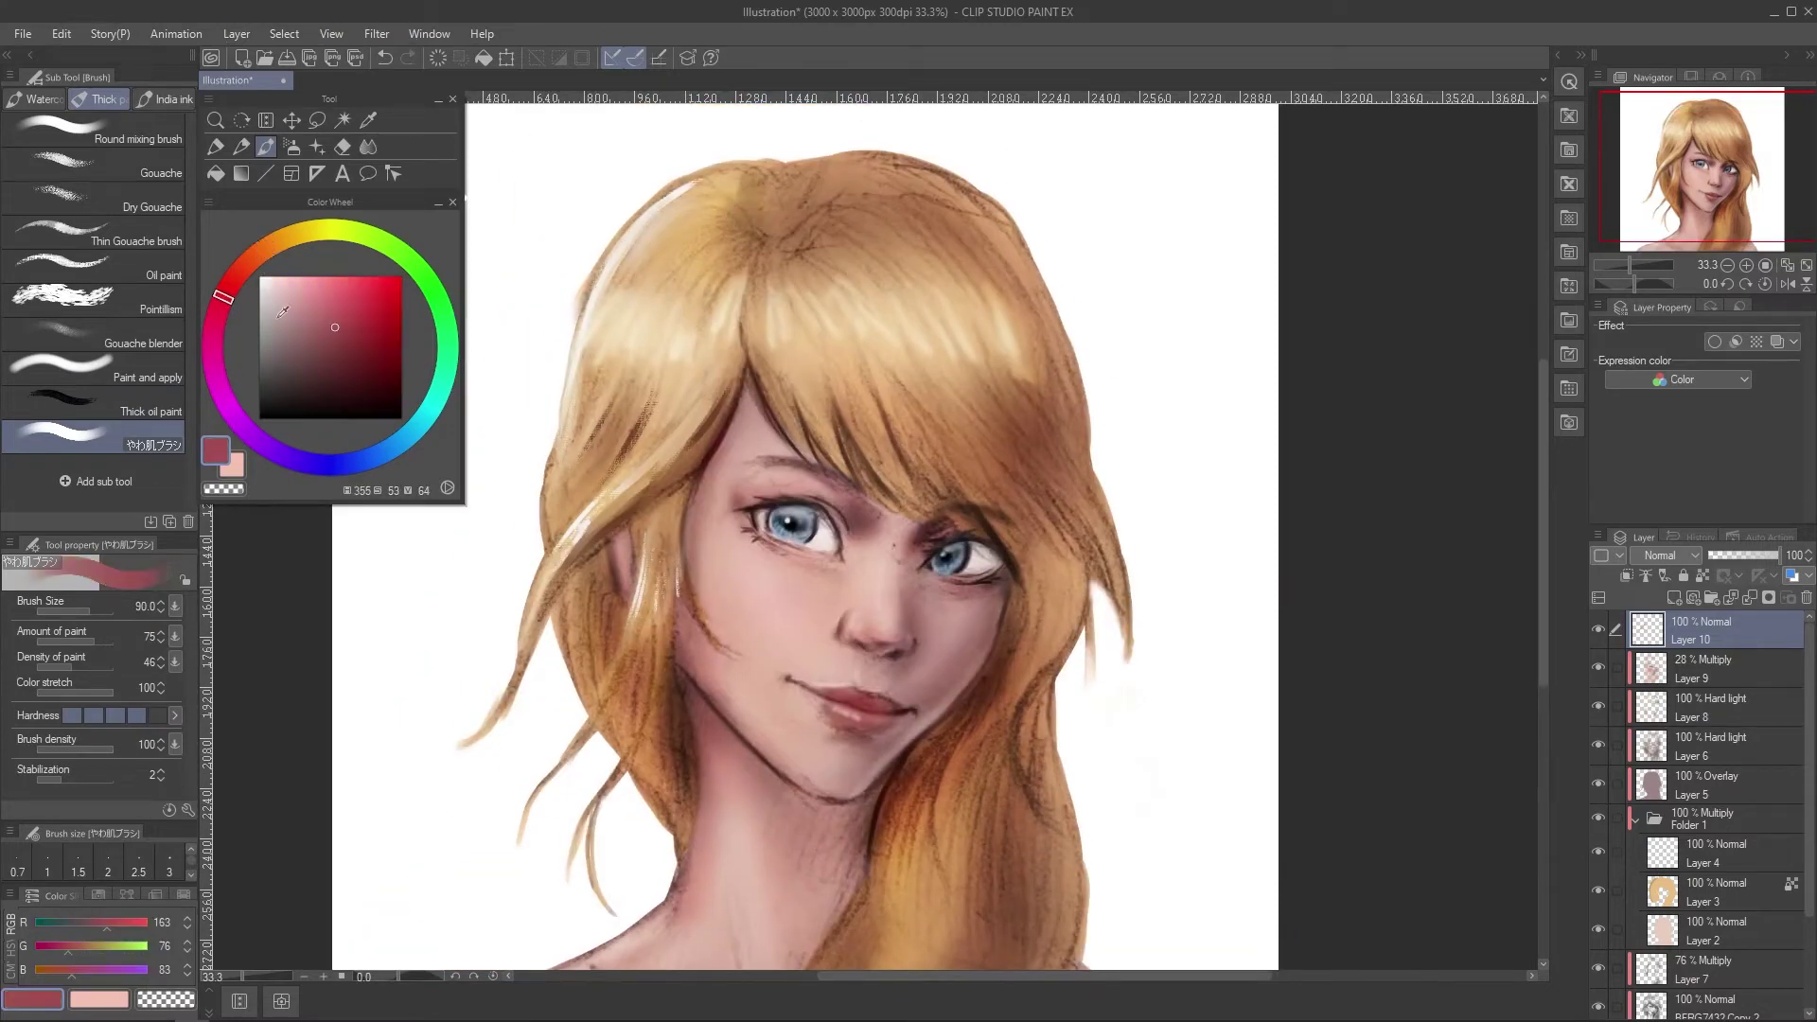
{"action": "left_click", "coordinate": [273, 355]}
{"action": "key", "text": "bracketright"}
{"action": "key", "text": "bracketright"}
{"action": "key", "text": "bracketright"}
{"action": "key", "text": "bracketright"}
{"action": "left_click_drag", "start_coordinate": [820, 176], "coordinate": [806, 227]}
{"action": "left_click_drag", "start_coordinate": [1022, 478], "coordinate": [1070, 525]}
{"action": "left_click", "coordinate": [215, 316]}
{"action": "left_click", "coordinate": [274, 355]}
{"action": "left_click_drag", "start_coordinate": [923, 762], "coordinate": [885, 823]}
{"action": "key", "text": "ctrl+minus"}
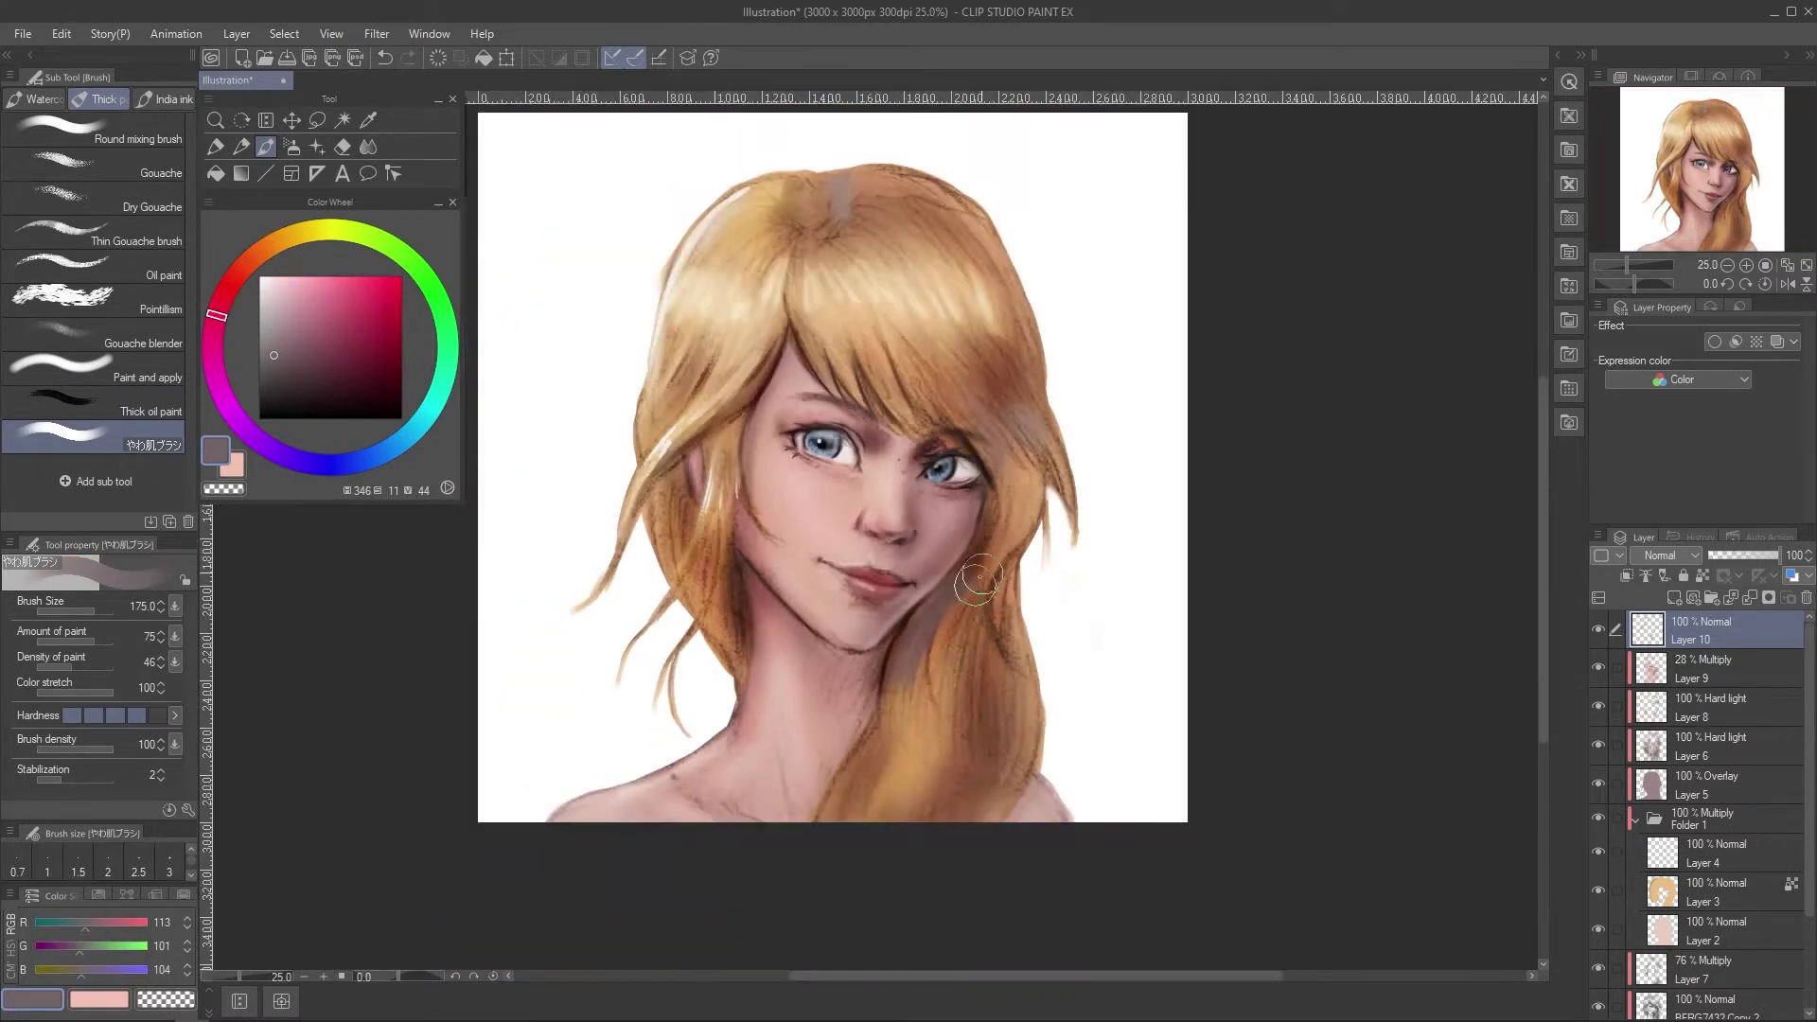
Blend the hair beside the face with sampled golden brown (RGB 190, 139, 85) at size 60.
{"action": "scroll", "coordinate": [980, 576], "scroll_direction": "up", "scroll_amount": 2}
{"action": "left_click", "coordinate": [979, 577], "text": "alt"}
{"action": "key", "text": "bracketleft"}
{"action": "key", "text": "bracketleft"}
{"action": "key", "text": "bracketleft"}
{"action": "key", "text": "bracketleft"}
{"action": "key", "text": "bracketleft"}
{"action": "key", "text": "bracketleft"}
{"action": "key", "text": "bracketleft"}
{"action": "left_click_drag", "start_coordinate": [579, 437], "coordinate": [650, 480]}
{"action": "scroll", "coordinate": [540, 383], "scroll_direction": "down", "scroll_amount": 1}
{"action": "left_click", "coordinate": [540, 383], "text": "alt"}
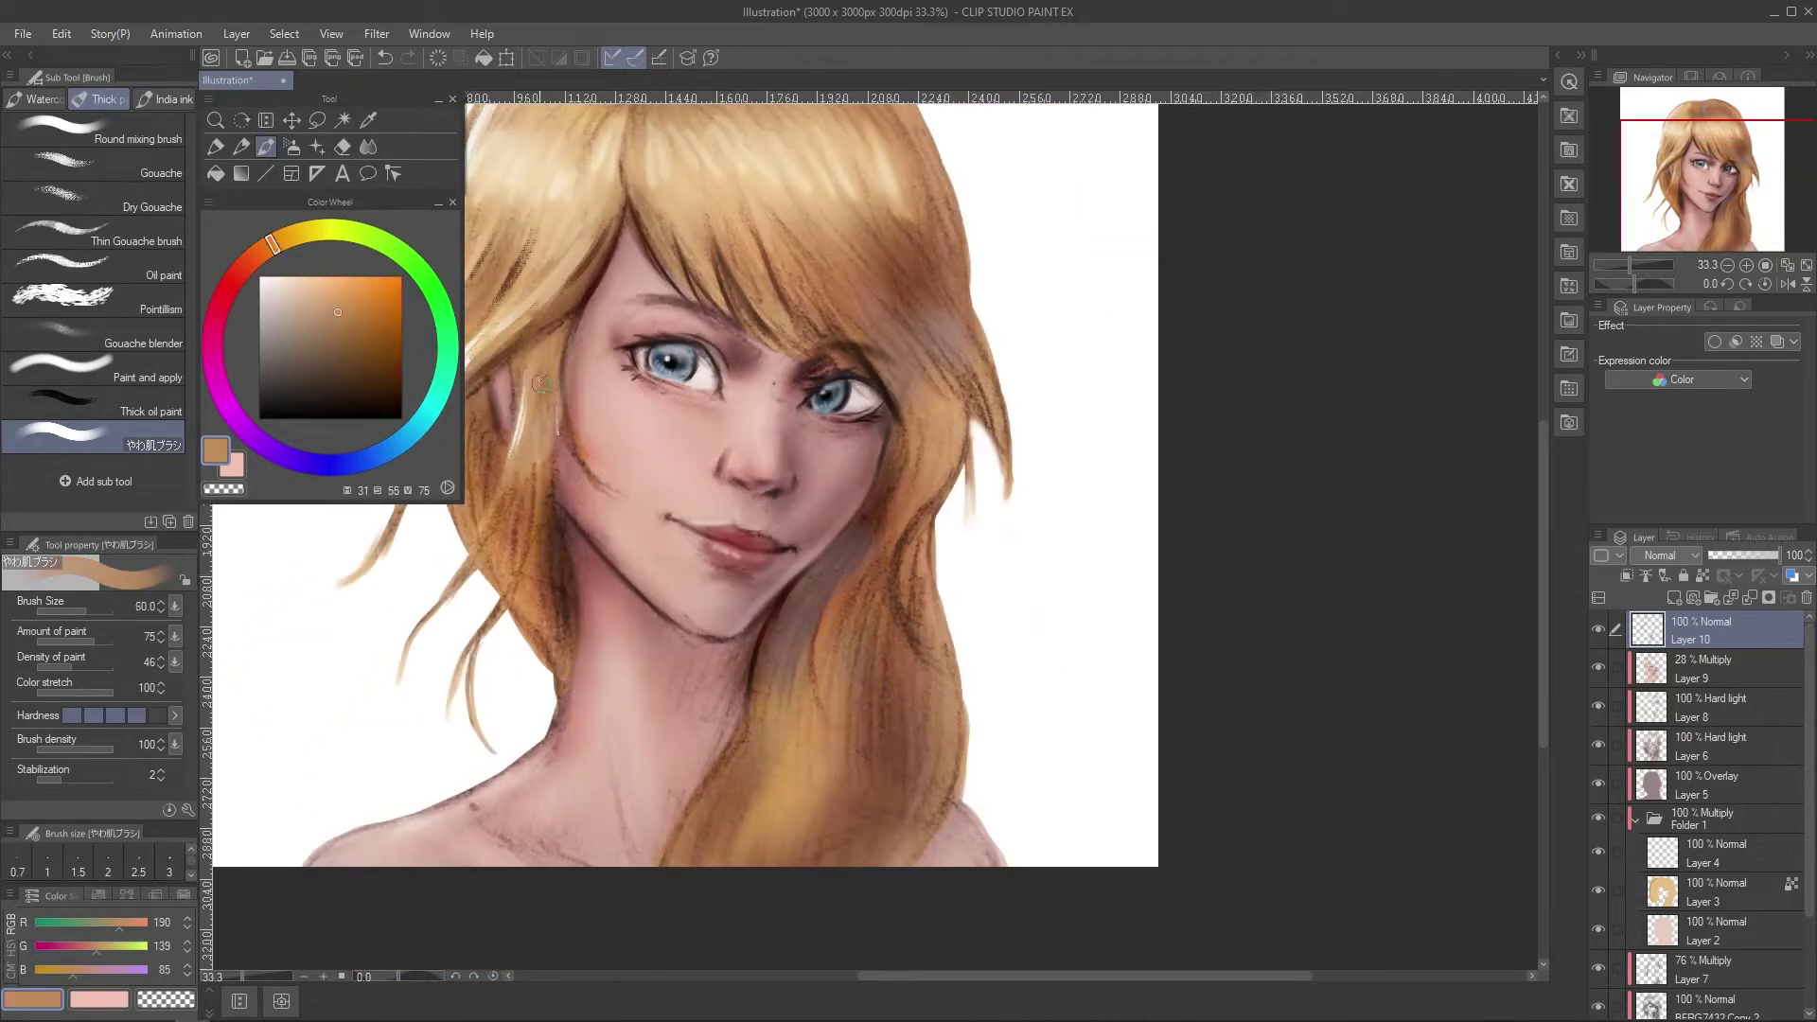
Add muted gray reflected light along the hair's right edge and a lighter gray accent at the crown at size 50.
{"action": "key", "text": "ctrl+minus"}
{"action": "left_click", "coordinate": [849, 403], "text": "alt"}
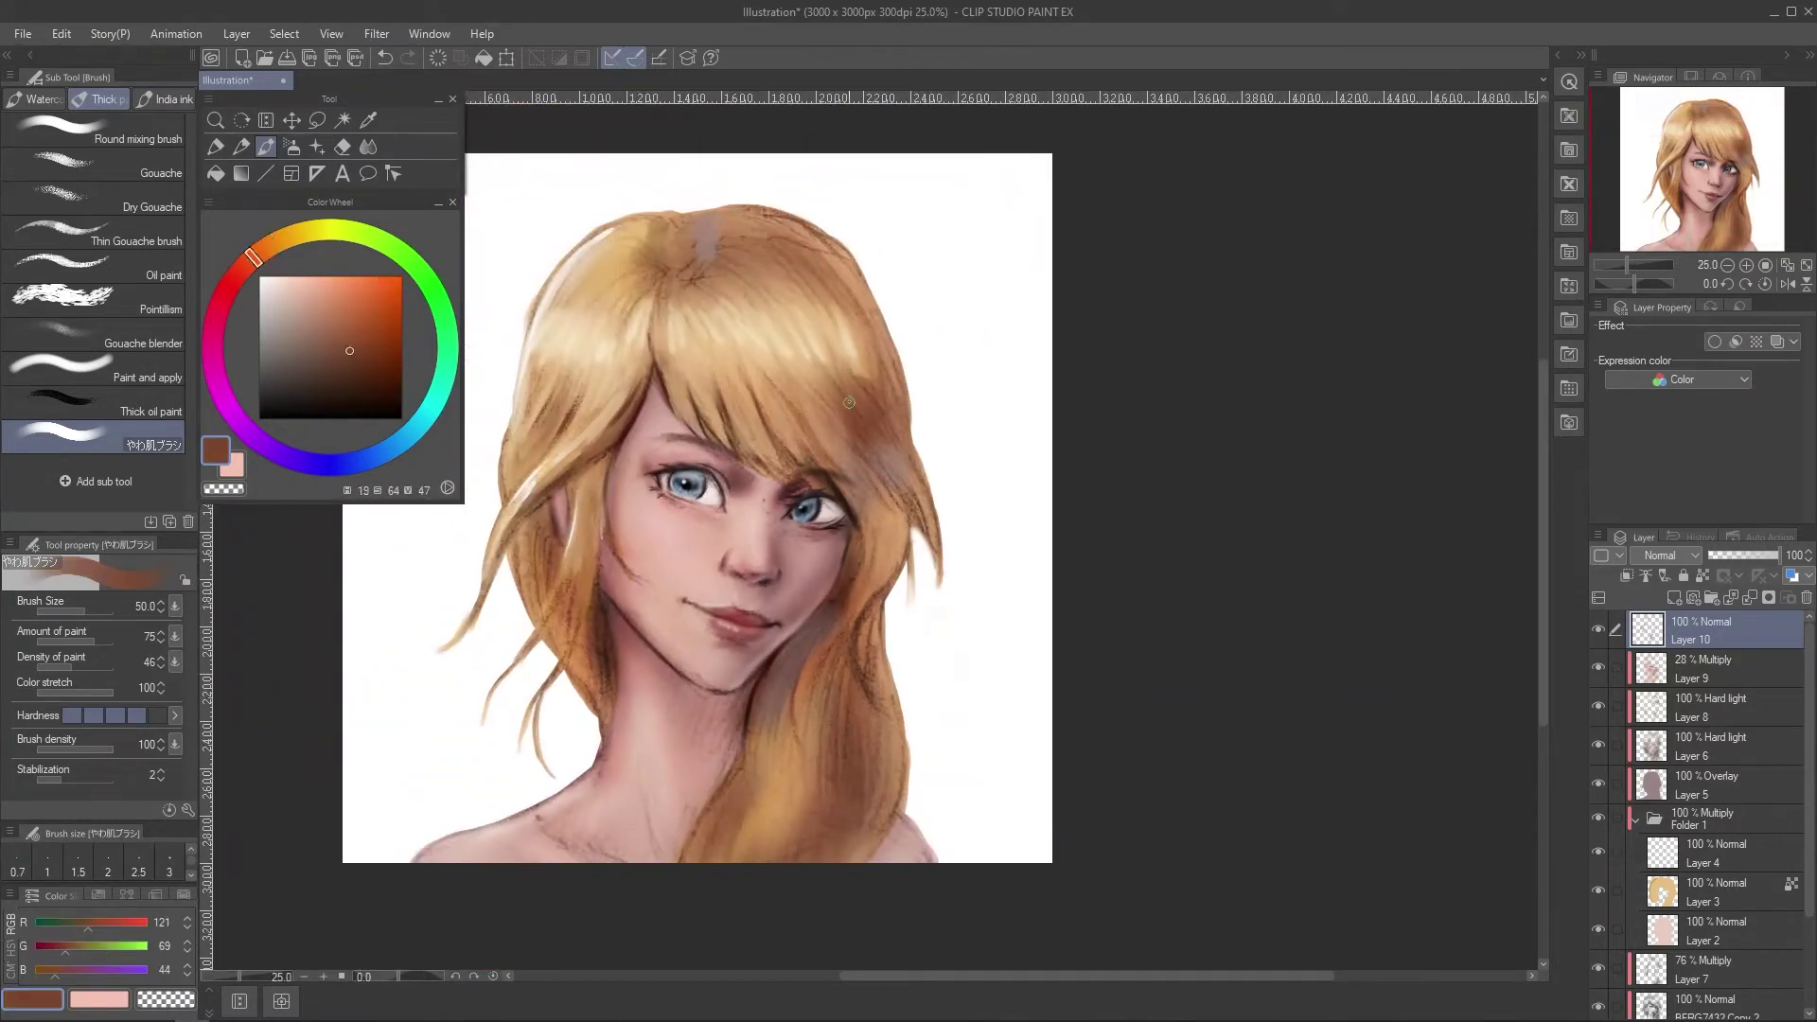
{"action": "left_click", "coordinate": [363, 460]}
{"action": "left_click", "coordinate": [293, 326]}
{"action": "left_click_drag", "start_coordinate": [882, 346], "coordinate": [896, 405]}
{"action": "left_click", "coordinate": [286, 296]}
{"action": "left_click_drag", "start_coordinate": [724, 218], "coordinate": [705, 253]}
{"action": "scroll", "coordinate": [836, 606], "scroll_direction": "up", "scroll_amount": 2}
Shade the cheek and the side of the nose with sampled dusty skin tones (RGB 157, 109, 103 and 168, 118, 109) at sizes 50 and 30.
{"action": "left_click", "coordinate": [836, 605], "text": "alt"}
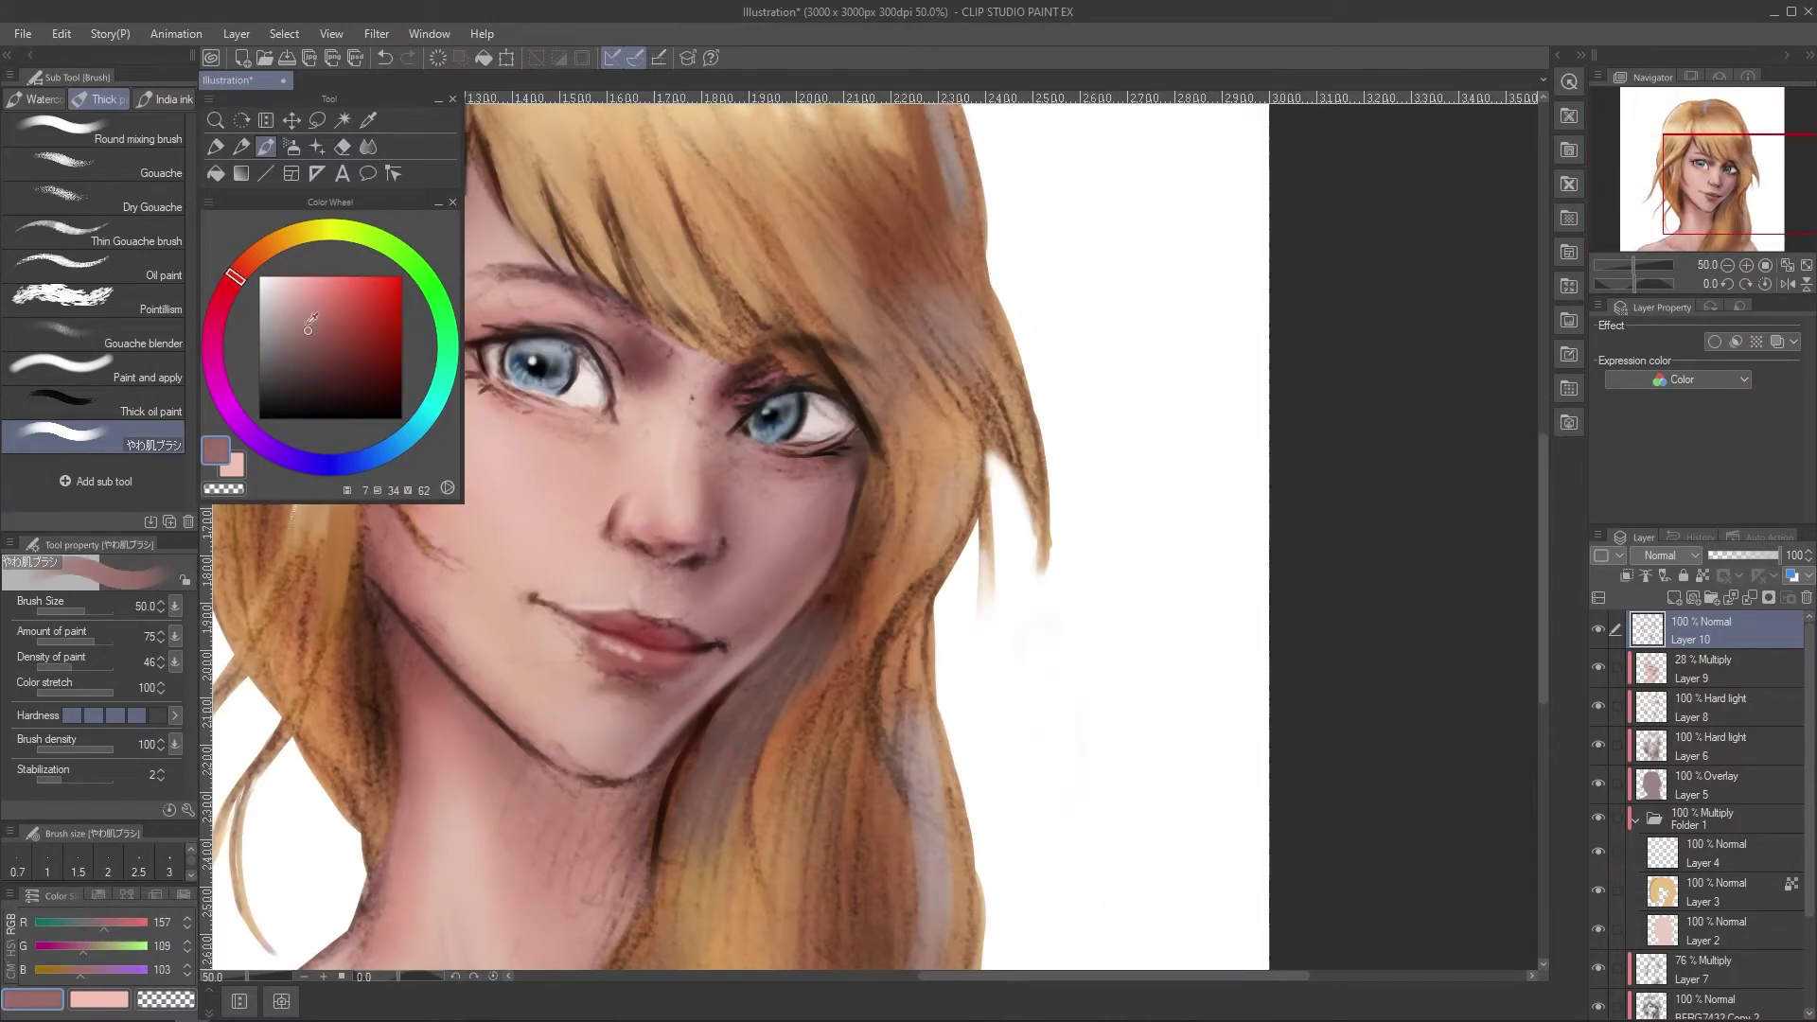
{"action": "left_click", "coordinate": [821, 546], "text": "alt"}
{"action": "mouse_move", "coordinate": [740, 570]}
{"action": "left_mouse_down"}
{"action": "mouse_move", "coordinate": [710, 579]}
{"action": "mouse_move", "coordinate": [763, 495]}
{"action": "left_mouse_up"}
{"action": "left_click", "coordinate": [738, 544], "text": "alt"}
{"action": "key", "text": "bracketleft"}
{"action": "key", "text": "bracketleft"}
{"action": "key", "text": "bracketleft"}
{"action": "key", "text": "bracketleft"}
{"action": "key", "text": "bracketleft"}
{"action": "left_click", "coordinate": [688, 542], "text": "alt"}
{"action": "left_click", "coordinate": [719, 445], "text": "alt"}
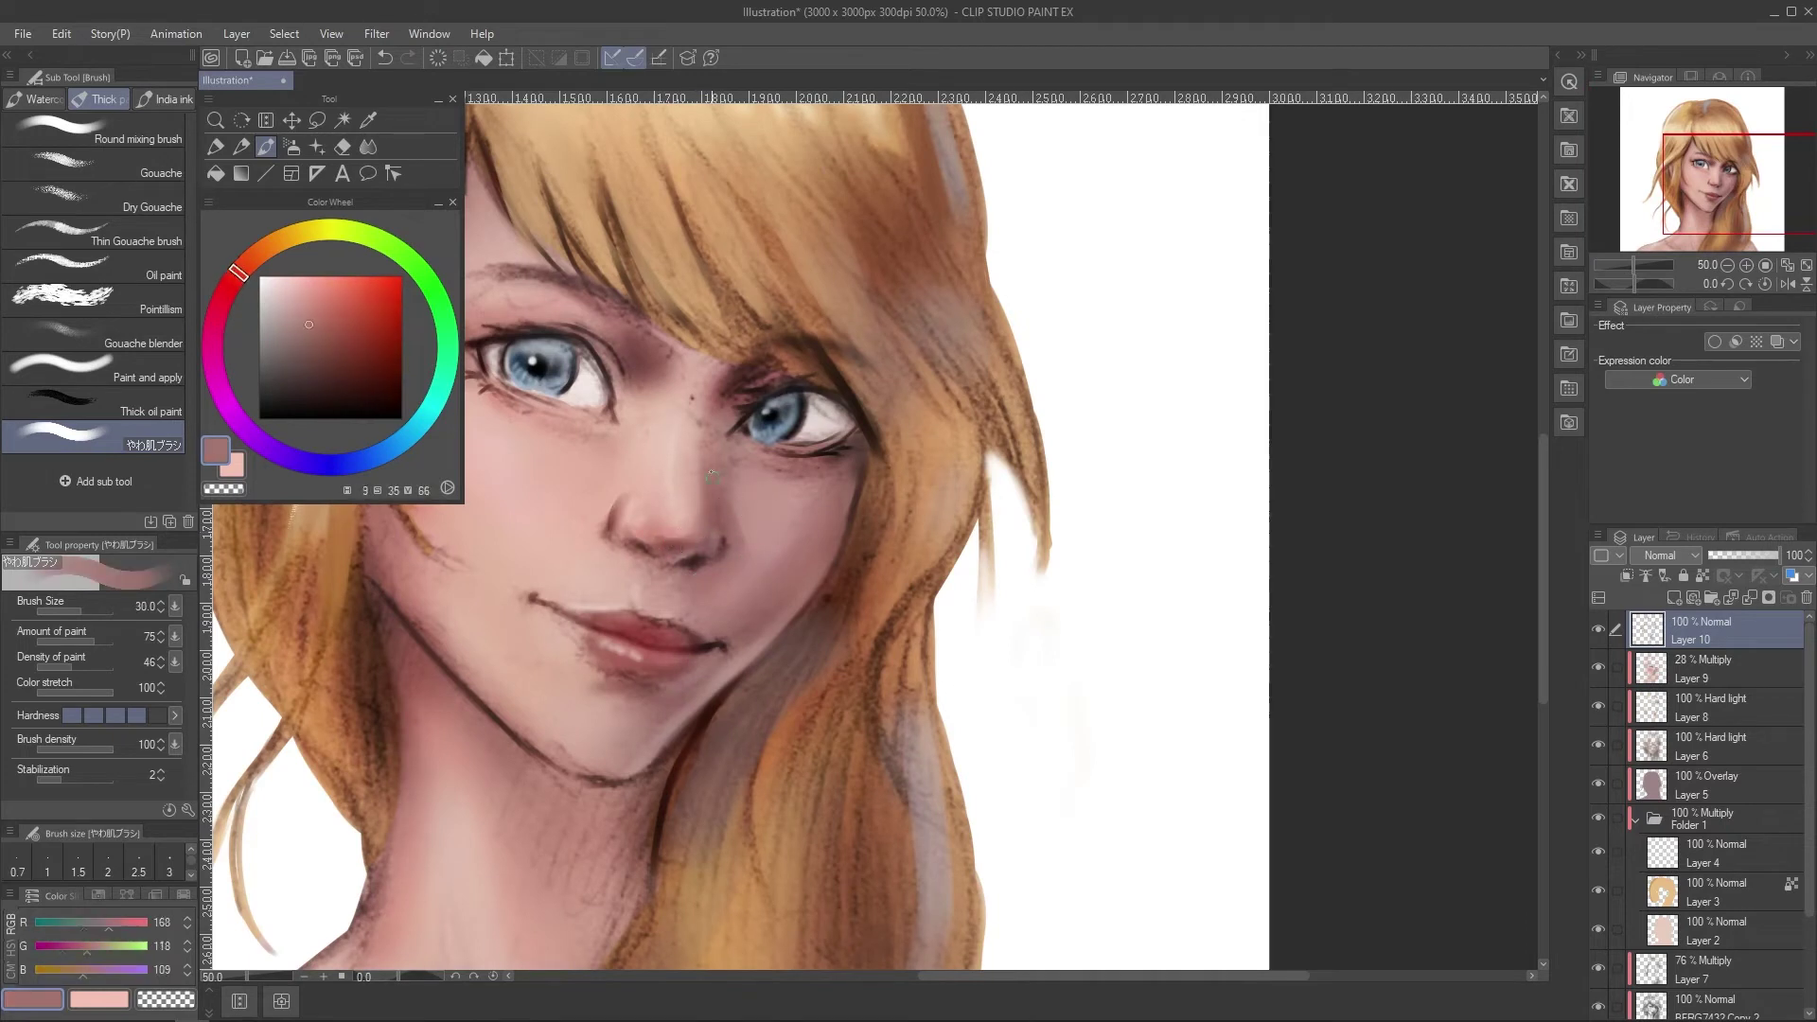
Soften the sketch marks above the inner corner of the right-hand eye with a sampled shadow tone at size 35.
{"action": "left_click", "coordinate": [734, 379], "text": "alt"}
{"action": "key", "text": "bracketright"}
{"action": "left_click_drag", "start_coordinate": [733, 374], "coordinate": [767, 397]}
{"action": "left_click", "coordinate": [851, 455], "text": "alt"}
{"action": "left_click_drag", "start_coordinate": [850, 456], "coordinate": [834, 501]}
{"action": "key", "text": "ctrl+z"}
Smooth the skin between the nose and the right cheek with sampled skin tones (such as RGB 196, 157, 145) at size 35.
{"action": "left_click", "coordinate": [839, 506], "text": "alt"}
{"action": "left_click", "coordinate": [814, 501], "text": "alt"}
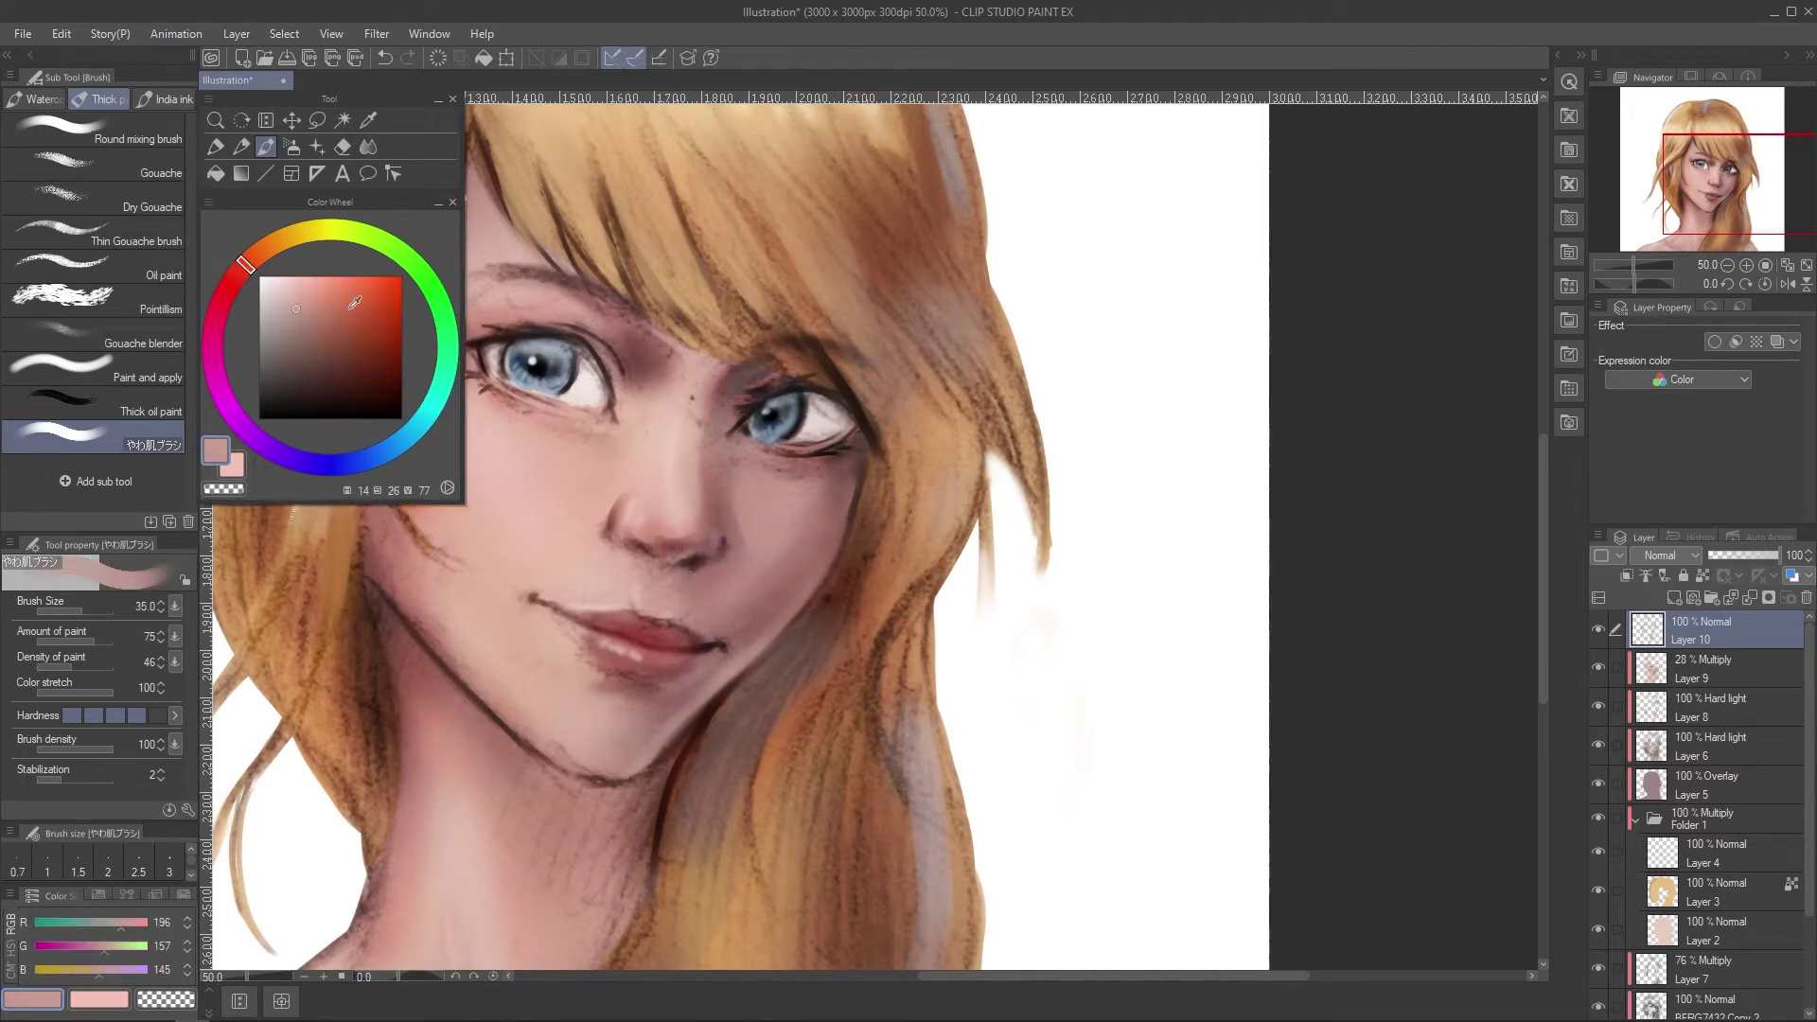
{"action": "left_click", "coordinate": [757, 511], "text": "alt"}
{"action": "left_click", "coordinate": [721, 487], "text": "alt"}
{"action": "left_click_drag", "start_coordinate": [722, 487], "coordinate": [791, 495]}
Smooth the bridge of the nose between the eyes with sampled light peach (RGB 231, 172, 149) at size 60.
{"action": "left_click", "coordinate": [693, 407], "text": "alt"}
{"action": "left_click", "coordinate": [719, 407], "text": "alt"}
{"action": "key", "text": "bracketright"}
{"action": "key", "text": "bracketright"}
{"action": "key", "text": "bracketright"}
{"action": "key", "text": "bracketright"}
{"action": "key", "text": "bracketright"}
{"action": "key", "text": "bracketright"}
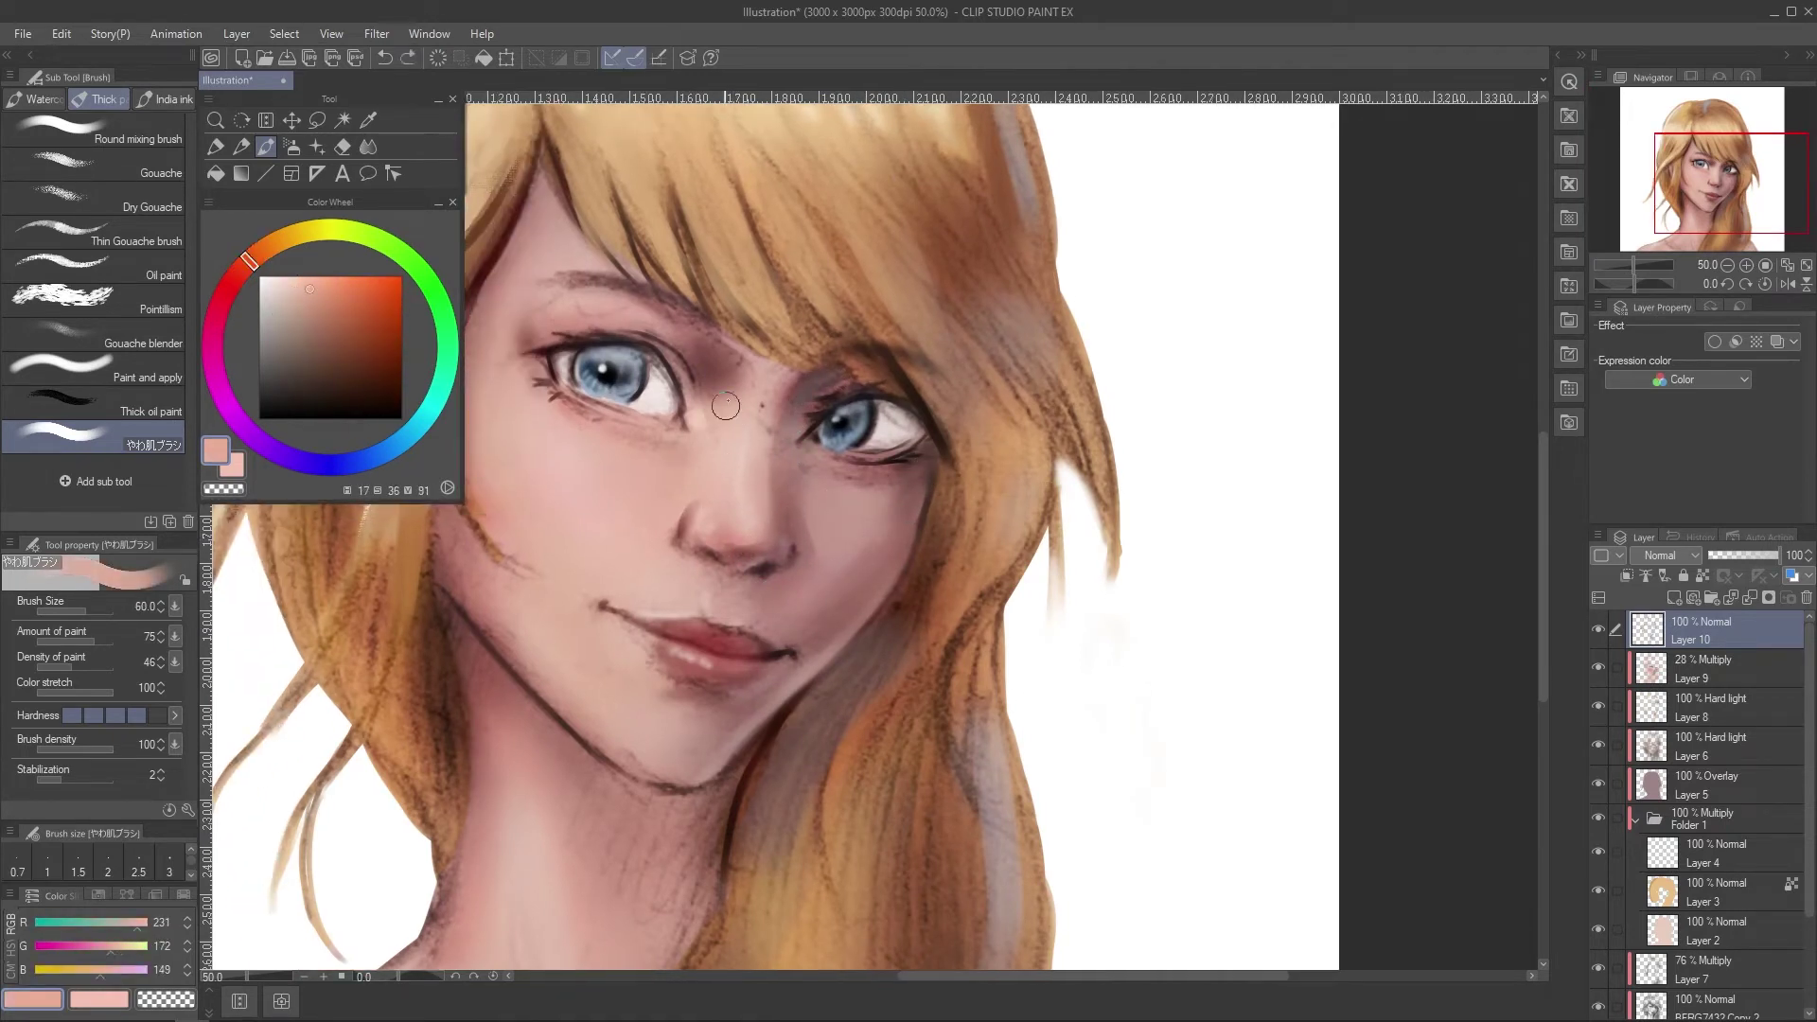
Refine the underside of the nose with a smaller brush, using sampled reddish tones (such as RGB 154, 83, 75).
{"action": "scroll", "coordinate": [665, 453], "scroll_direction": "down", "scroll_amount": 1}
{"action": "left_click", "coordinate": [702, 577], "text": "alt"}
{"action": "scroll", "coordinate": [820, 468], "scroll_direction": "up", "scroll_amount": 1}
{"action": "key", "text": "bracketleft"}
{"action": "key", "text": "bracketleft"}
{"action": "key", "text": "bracketleft"}
{"action": "key", "text": "bracketleft"}
{"action": "key", "text": "bracketleft"}
{"action": "key", "text": "bracketleft"}
{"action": "key", "text": "bracketleft"}
{"action": "key", "text": "bracketleft"}
{"action": "key", "text": "bracketleft"}
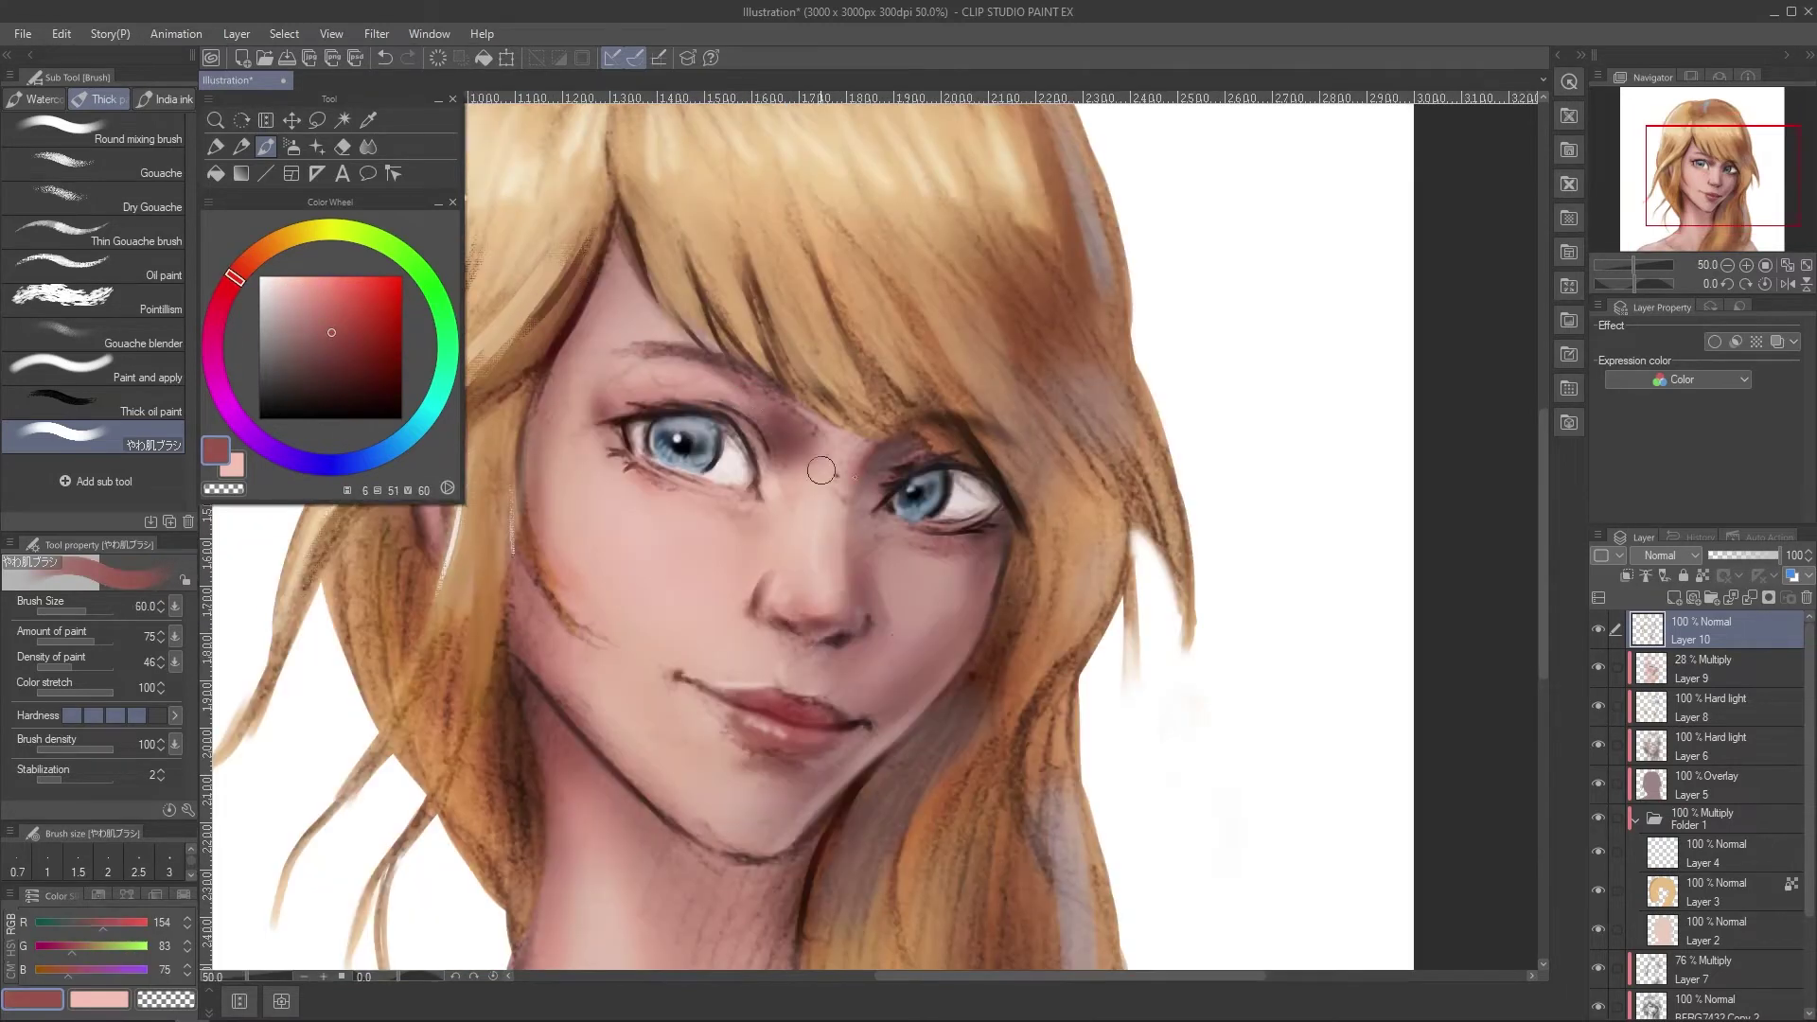
{"action": "left_click", "coordinate": [797, 650], "text": "alt"}
{"action": "left_click", "coordinate": [820, 646], "text": "alt"}
{"action": "left_click", "coordinate": [829, 643], "text": "alt"}
{"action": "left_click", "coordinate": [620, 732], "text": "alt"}
{"action": "key", "text": "bracketright"}
{"action": "key", "text": "bracketright"}
{"action": "key", "text": "bracketright"}
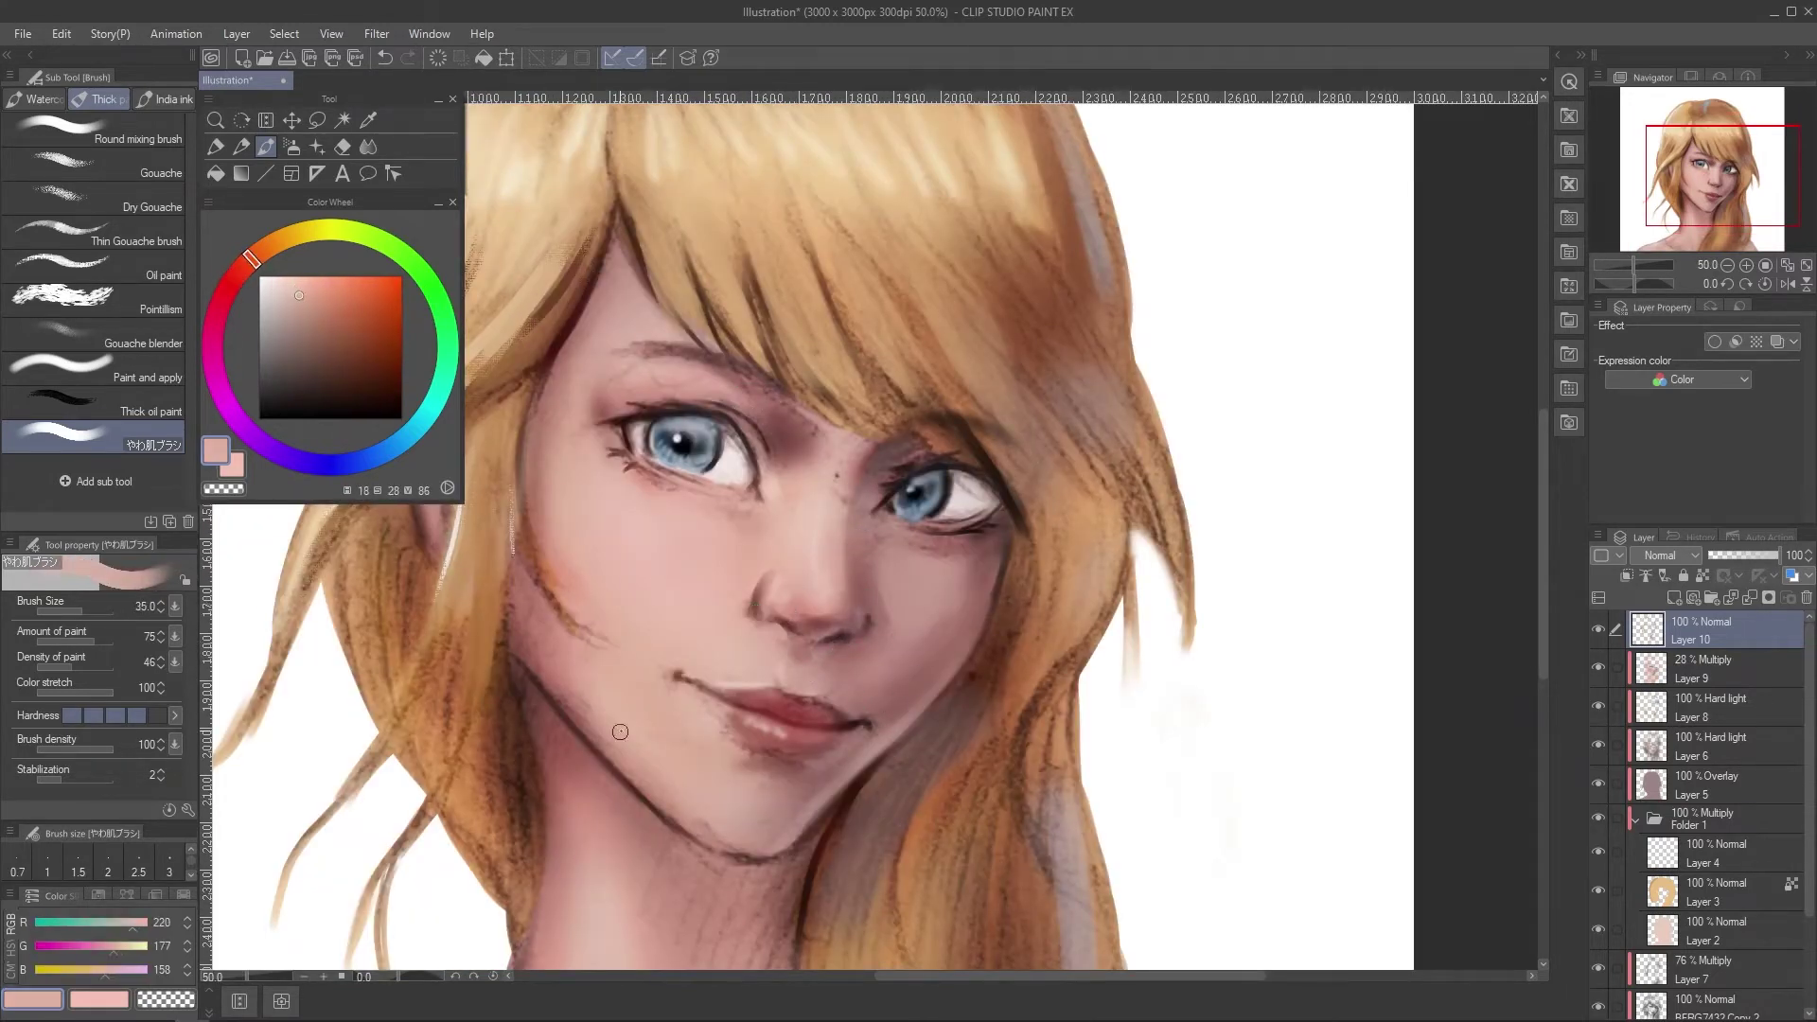
{"action": "key", "text": "ctrl+z"}
Refine the left-hand eyebrow and the hairline above it with sampled colors at size 25.
{"action": "scroll", "coordinate": [594, 446], "scroll_direction": "down", "scroll_amount": 1}
{"action": "left_click", "coordinate": [625, 469], "text": "alt"}
{"action": "left_click", "coordinate": [353, 319]}
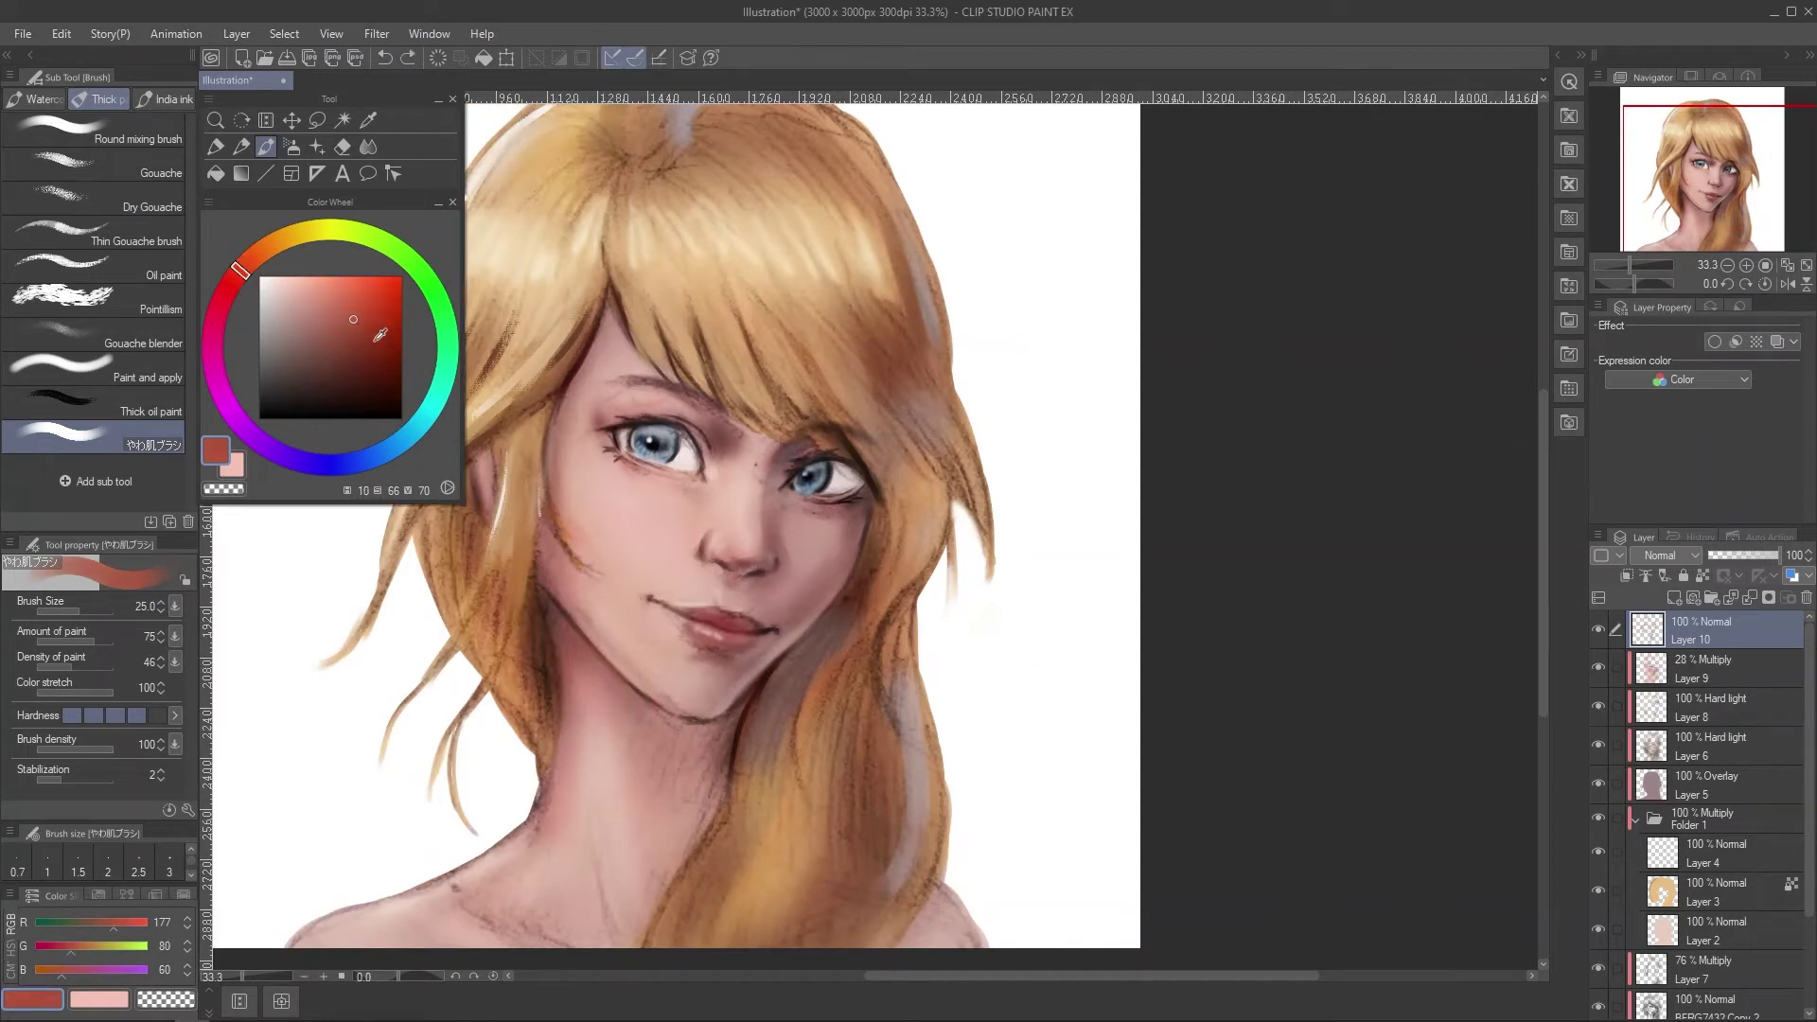
{"action": "left_click", "coordinate": [842, 584], "text": "alt"}
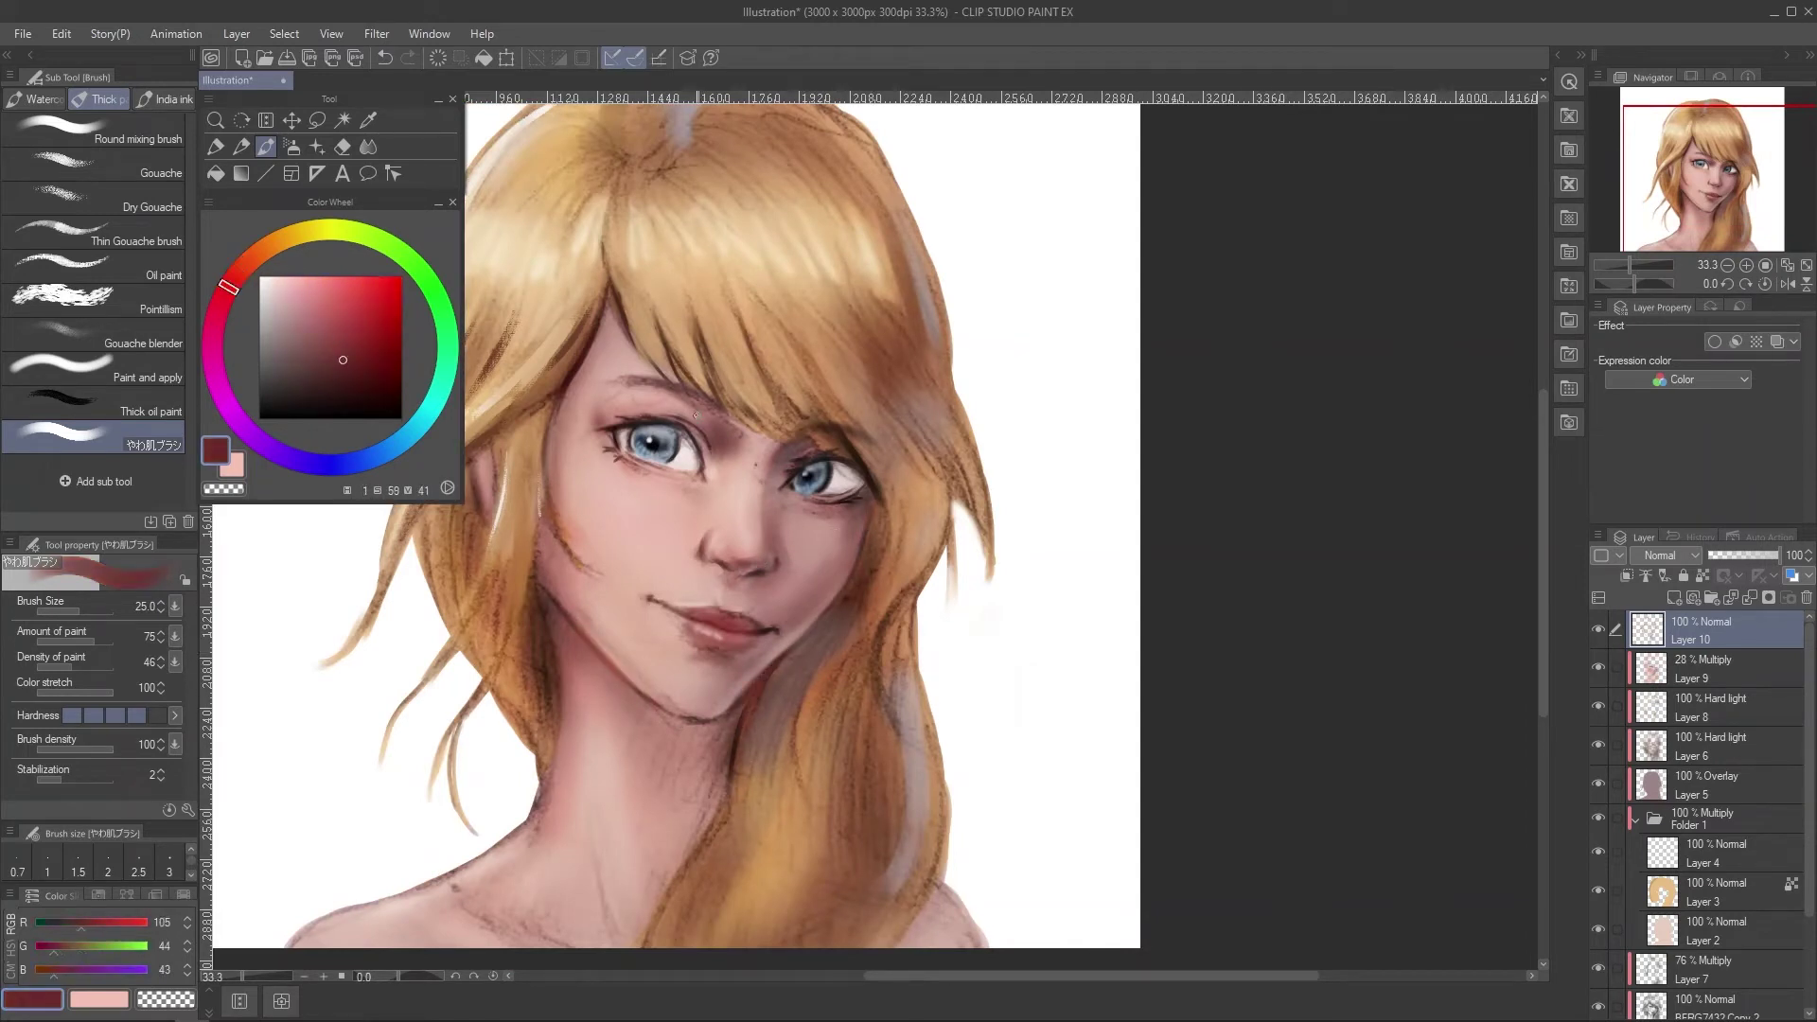
{"action": "left_click", "coordinate": [662, 388], "text": "alt"}
{"action": "mouse_move", "coordinate": [685, 392]}
{"action": "left_mouse_down"}
{"action": "mouse_move", "coordinate": [627, 380]}
{"action": "mouse_move", "coordinate": [640, 369]}
{"action": "left_mouse_up"}
{"action": "left_click", "coordinate": [606, 369], "text": "alt"}
{"action": "left_click_drag", "start_coordinate": [558, 313], "coordinate": [617, 376]}
Blend the hair highlight left of the parting with sampled cream (RGB 240, 217, 182) at size 100.
{"action": "scroll", "coordinate": [531, 313], "scroll_direction": "down", "scroll_amount": 1}
{"action": "key", "text": "bracketright"}
{"action": "key", "text": "bracketright"}
{"action": "key", "text": "bracketright"}
{"action": "key", "text": "bracketright"}
{"action": "key", "text": "bracketright"}
{"action": "key", "text": "bracketright"}
{"action": "key", "text": "bracketright"}
{"action": "key", "text": "bracketright"}
{"action": "left_click", "coordinate": [531, 300], "text": "alt"}
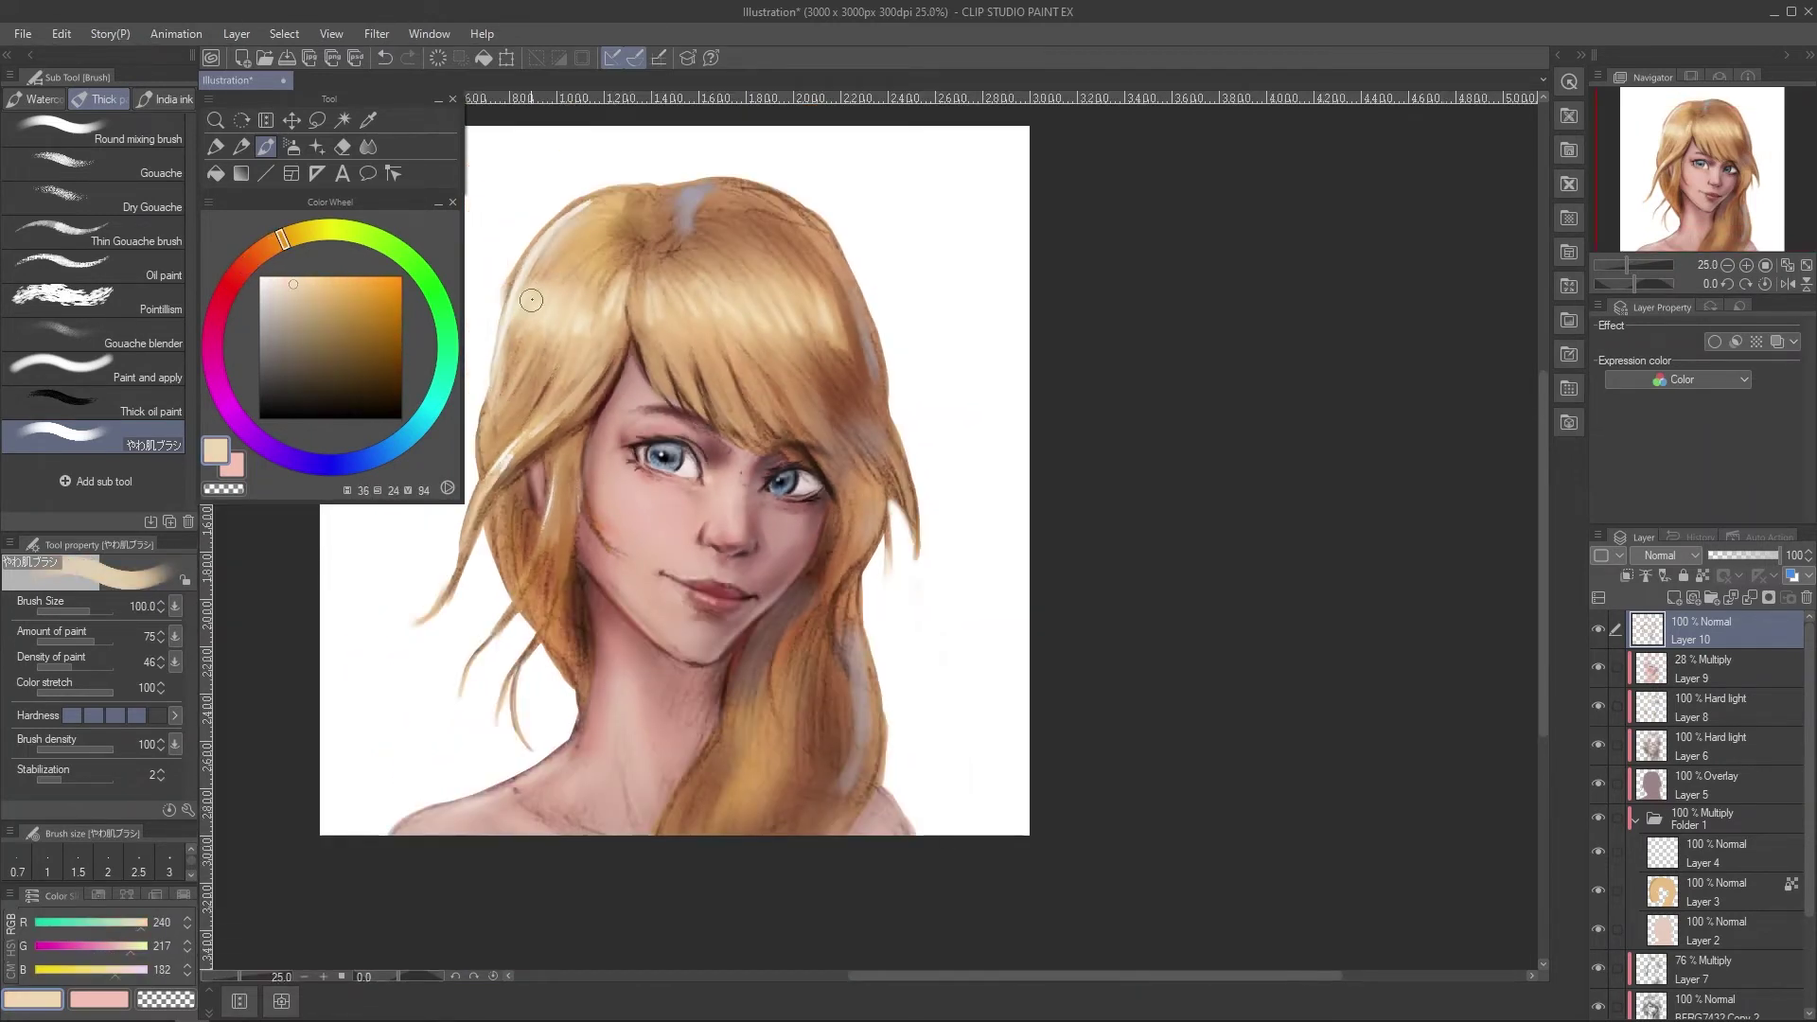
{"action": "left_click", "coordinate": [536, 295], "text": "alt"}
{"action": "mouse_move", "coordinate": [540, 301]}
{"action": "left_mouse_down"}
{"action": "mouse_move", "coordinate": [608, 305]}
{"action": "mouse_move", "coordinate": [547, 275]}
{"action": "mouse_move", "coordinate": [598, 256]}
{"action": "left_mouse_up"}
{"action": "left_click", "coordinate": [568, 275], "text": "alt"}
Paint over the hair locks below the ear with colors sampled there at size 50.
{"action": "key", "text": "bracketleft"}
{"action": "key", "text": "bracketleft"}
{"action": "key", "text": "bracketleft"}
{"action": "key", "text": "bracketleft"}
{"action": "left_click", "coordinate": [511, 558], "text": "alt"}
{"action": "left_click_drag", "start_coordinate": [499, 538], "coordinate": [512, 571]}
{"action": "left_click", "coordinate": [522, 582], "text": "alt"}
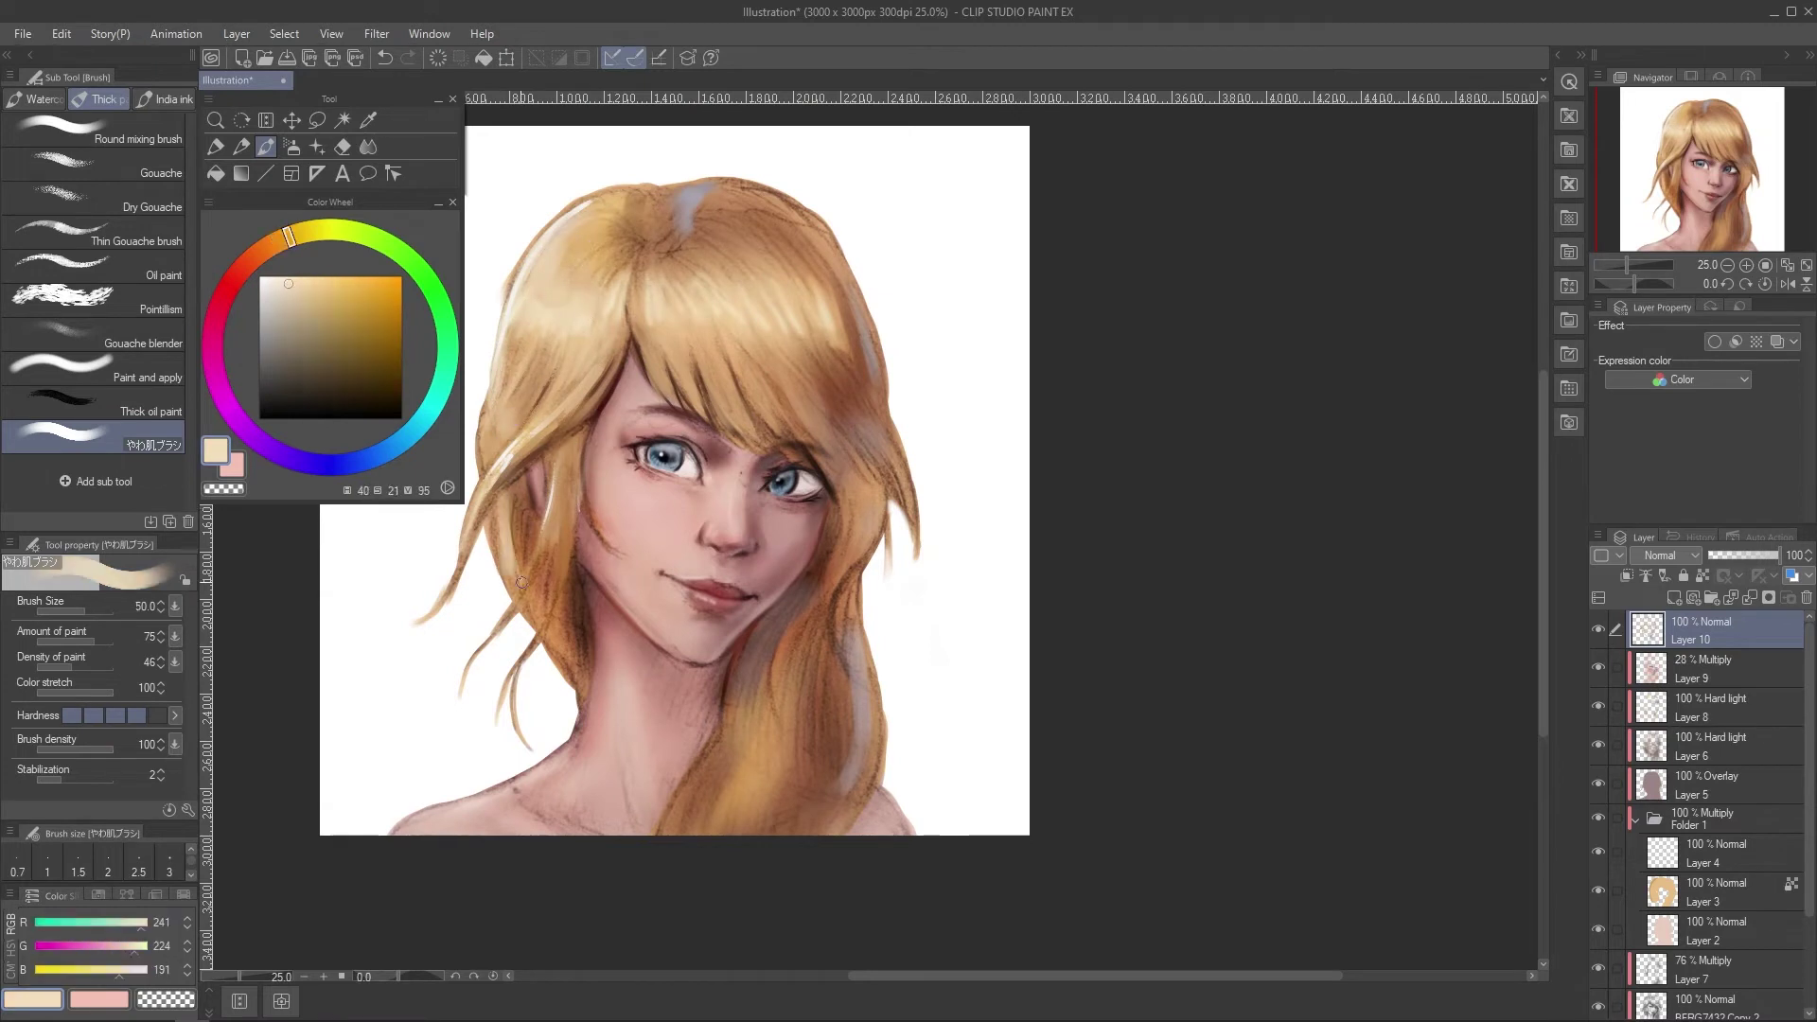
Define the fringe strands above the eyes with sampled light brown (RGB 177, 122, 79) at size 30.
{"action": "key", "text": "bracketright"}
{"action": "key", "text": "bracketright"}
{"action": "key", "text": "bracketright"}
{"action": "key", "text": "bracketright"}
{"action": "left_click", "coordinate": [696, 352], "text": "alt"}
{"action": "mouse_move", "coordinate": [651, 344]}
{"action": "left_mouse_down"}
{"action": "mouse_move", "coordinate": [677, 403]}
{"action": "mouse_move", "coordinate": [767, 424]}
{"action": "left_mouse_up"}
{"action": "left_click", "coordinate": [757, 407], "text": "alt"}
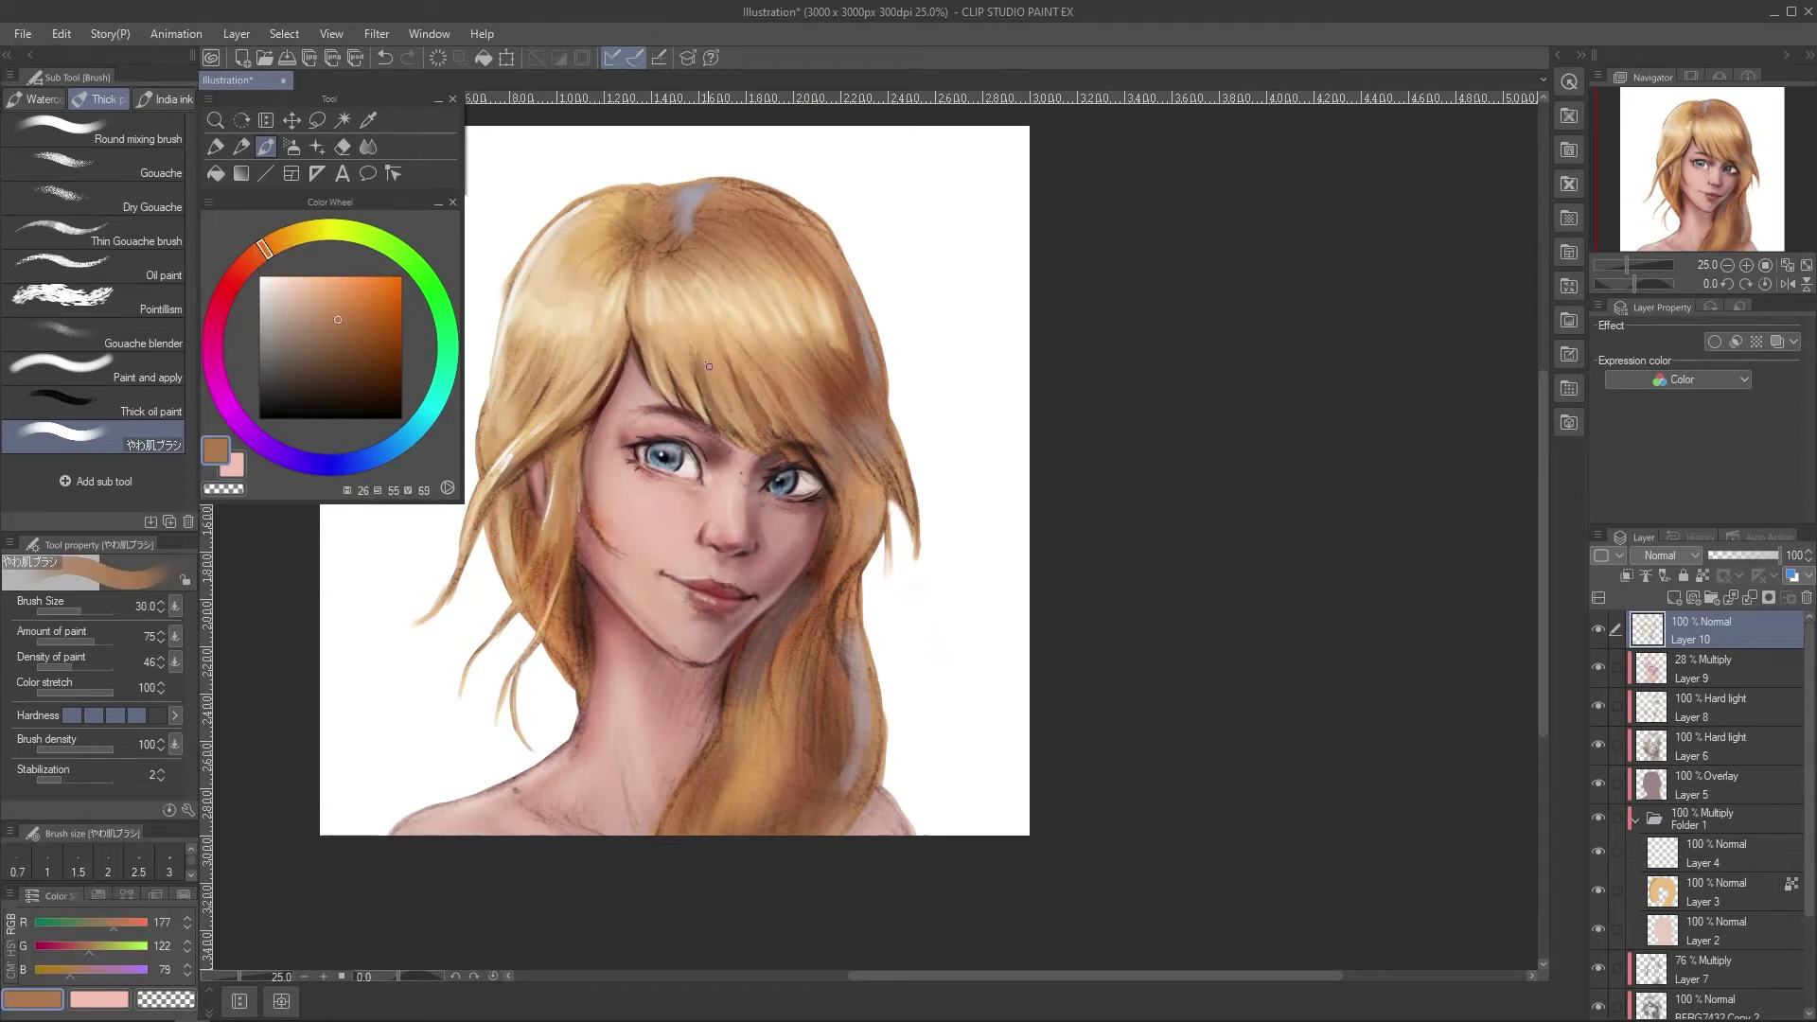
{"action": "left_click", "coordinate": [797, 416], "text": "alt"}
Add a warm coral accent (RGB 226, 124, 96) at size 35 between the eyes, beside the inner end of the left-hand eyebrow.
{"action": "scroll", "coordinate": [902, 723], "scroll_direction": "up", "scroll_amount": 1}
{"action": "left_click", "coordinate": [236, 271]}
{"action": "left_click_drag", "start_coordinate": [236, 271], "coordinate": [232, 278]}
{"action": "left_click", "coordinate": [738, 469], "text": "alt"}
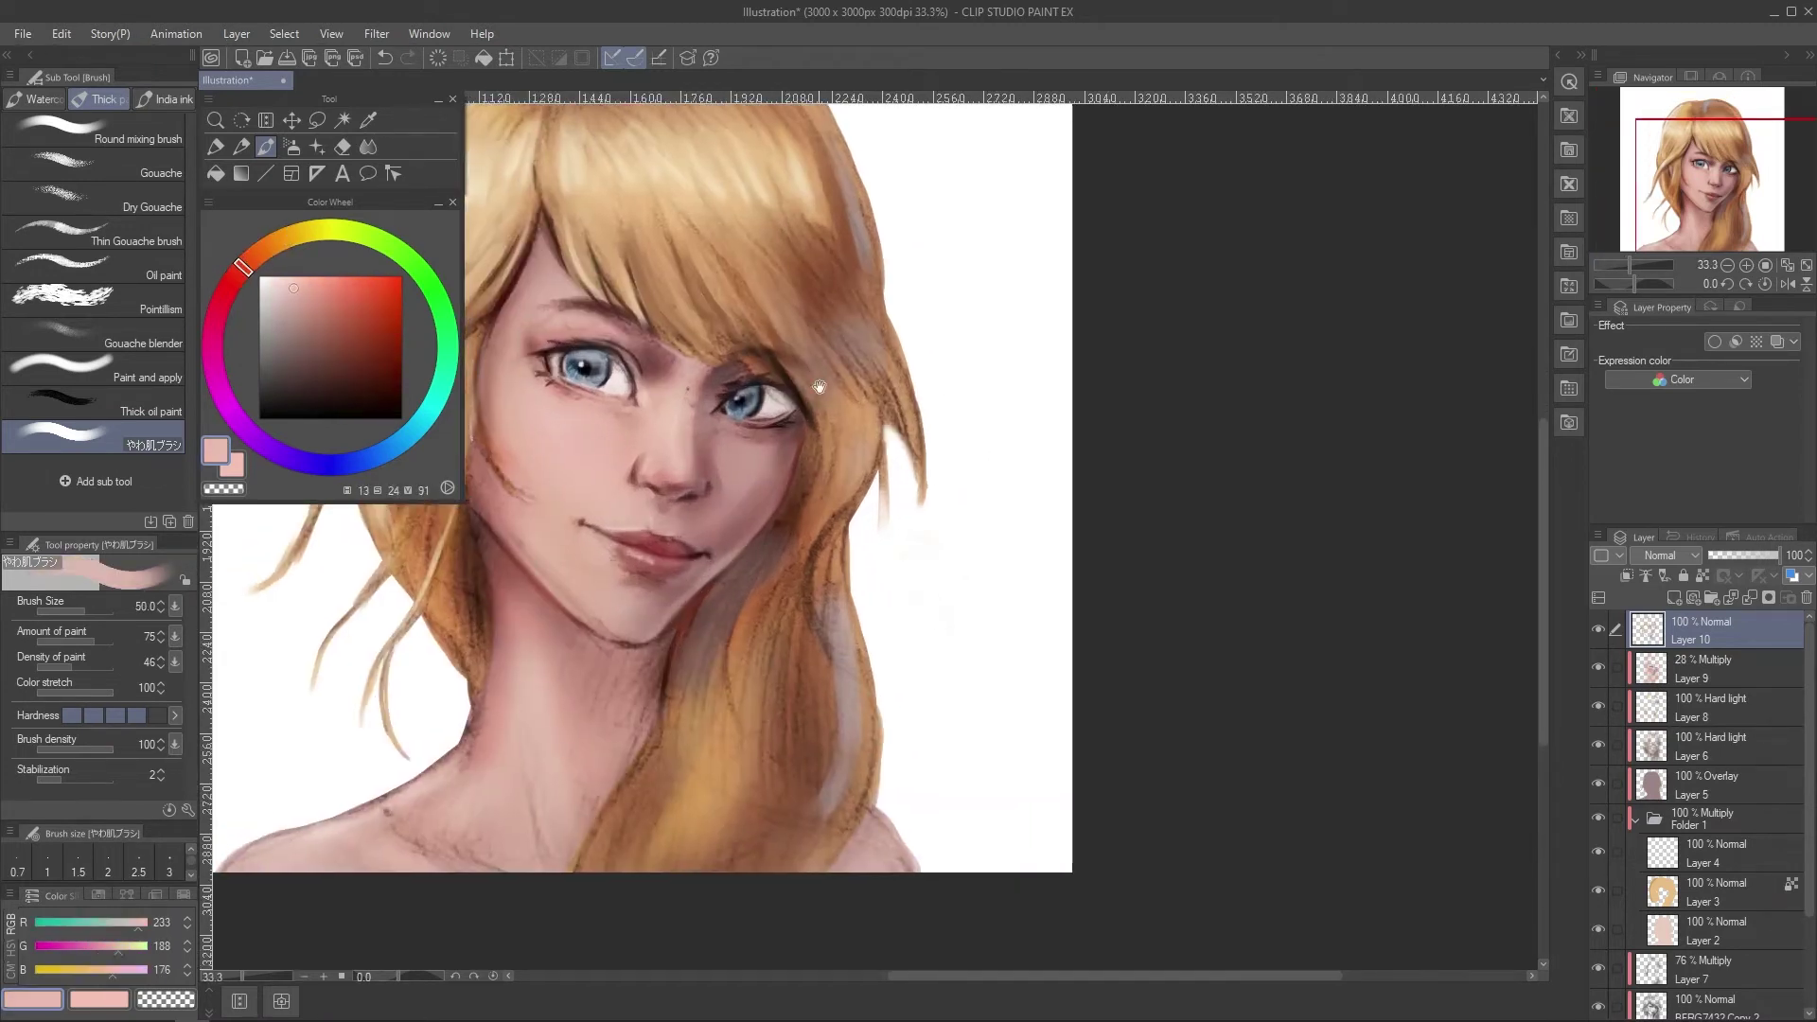
{"action": "left_click_drag", "start_coordinate": [820, 385], "coordinate": [842, 394]}
{"action": "left_click", "coordinate": [253, 256]}
{"action": "key", "text": "bracketright"}
{"action": "key", "text": "bracketright"}
{"action": "key", "text": "bracketright"}
{"action": "key", "text": "bracketright"}
{"action": "key", "text": "bracketright"}
{"action": "key", "text": "bracketright"}
{"action": "key", "text": "bracketright"}
{"action": "key", "text": "bracketleft"}
{"action": "key", "text": "bracketleft"}
{"action": "key", "text": "bracketleft"}
{"action": "key", "text": "bracketleft"}
{"action": "key", "text": "bracketleft"}
{"action": "key", "text": "bracketleft"}
{"action": "key", "text": "bracketleft"}
{"action": "left_click", "coordinate": [245, 267]}
{"action": "left_click", "coordinate": [340, 291]}
{"action": "left_click_drag", "start_coordinate": [665, 354], "coordinate": [677, 368]}
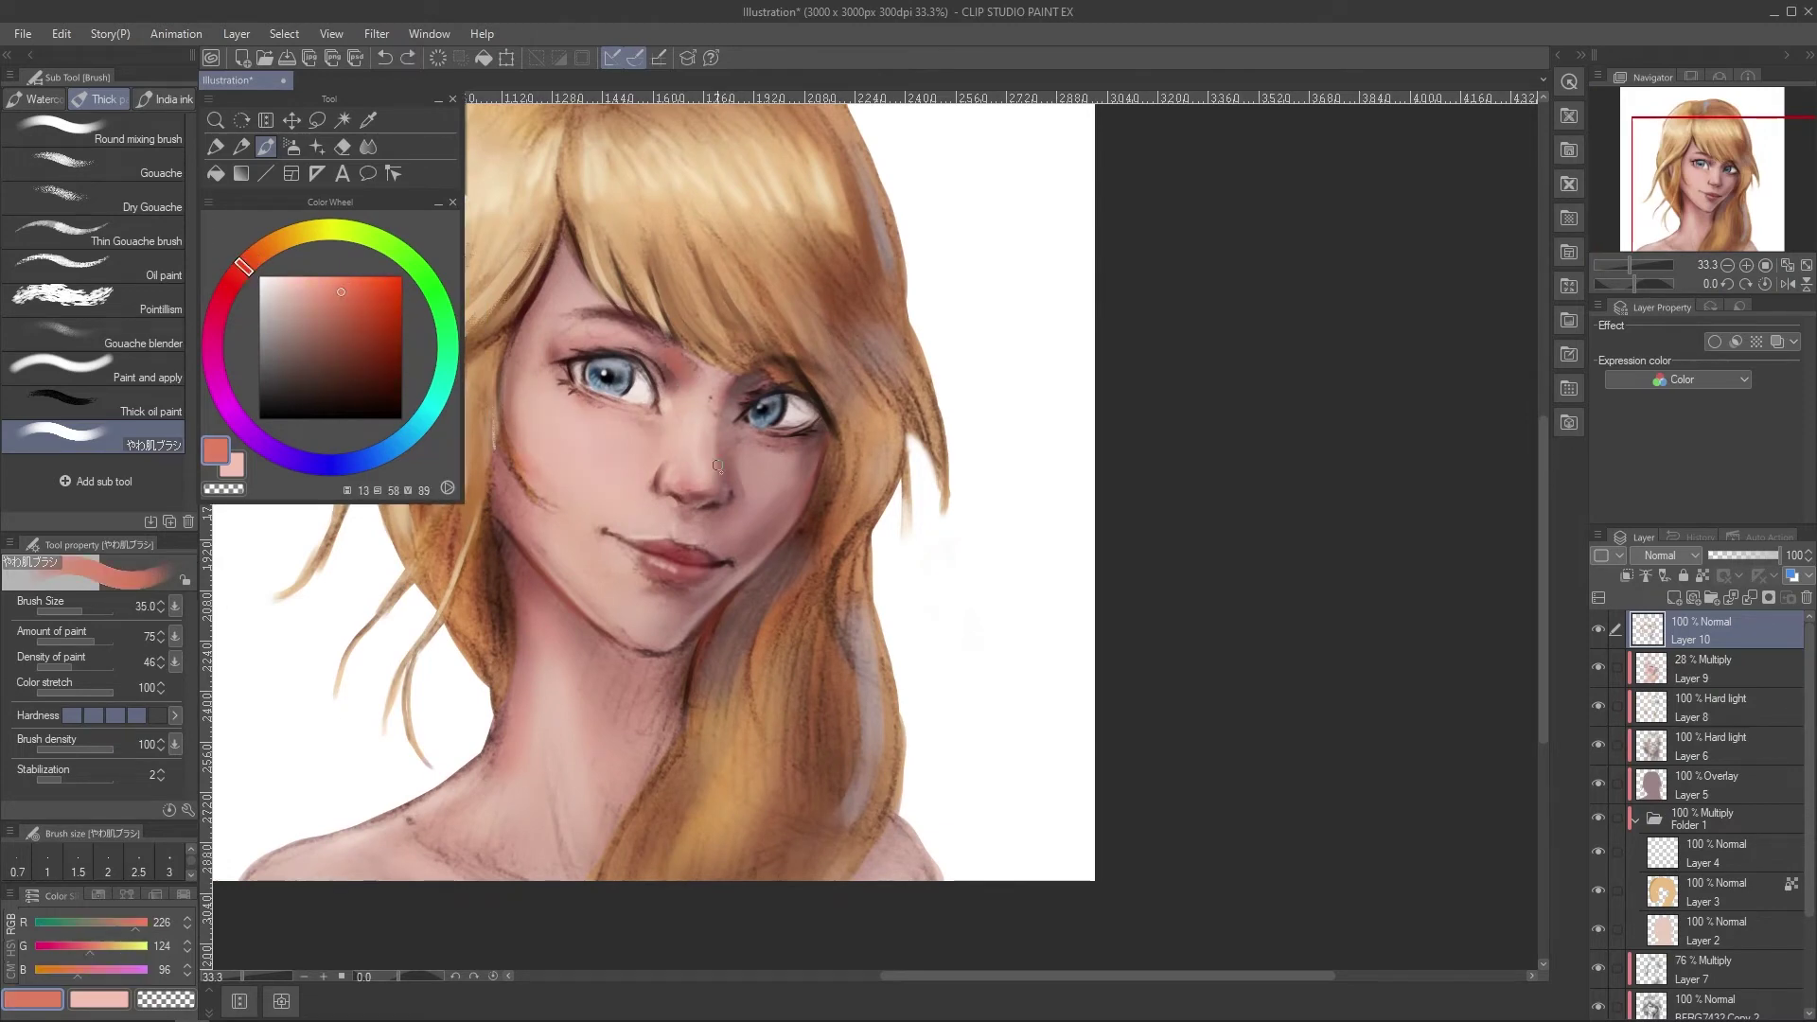
Blend the cheek and temple skin along the left-hand face edge with sampled skin tones (RGB 209, 163, 149) at size 70.
{"action": "left_click", "coordinate": [548, 478], "text": "alt"}
{"action": "key", "text": "bracketright"}
{"action": "key", "text": "bracketright"}
{"action": "key", "text": "bracketright"}
{"action": "key", "text": "bracketright"}
{"action": "left_click_drag", "start_coordinate": [516, 477], "coordinate": [541, 553]}
{"action": "left_click", "coordinate": [560, 556], "text": "alt"}
{"action": "left_click_drag", "start_coordinate": [530, 488], "coordinate": [530, 310]}
{"action": "left_click", "coordinate": [548, 351], "text": "alt"}
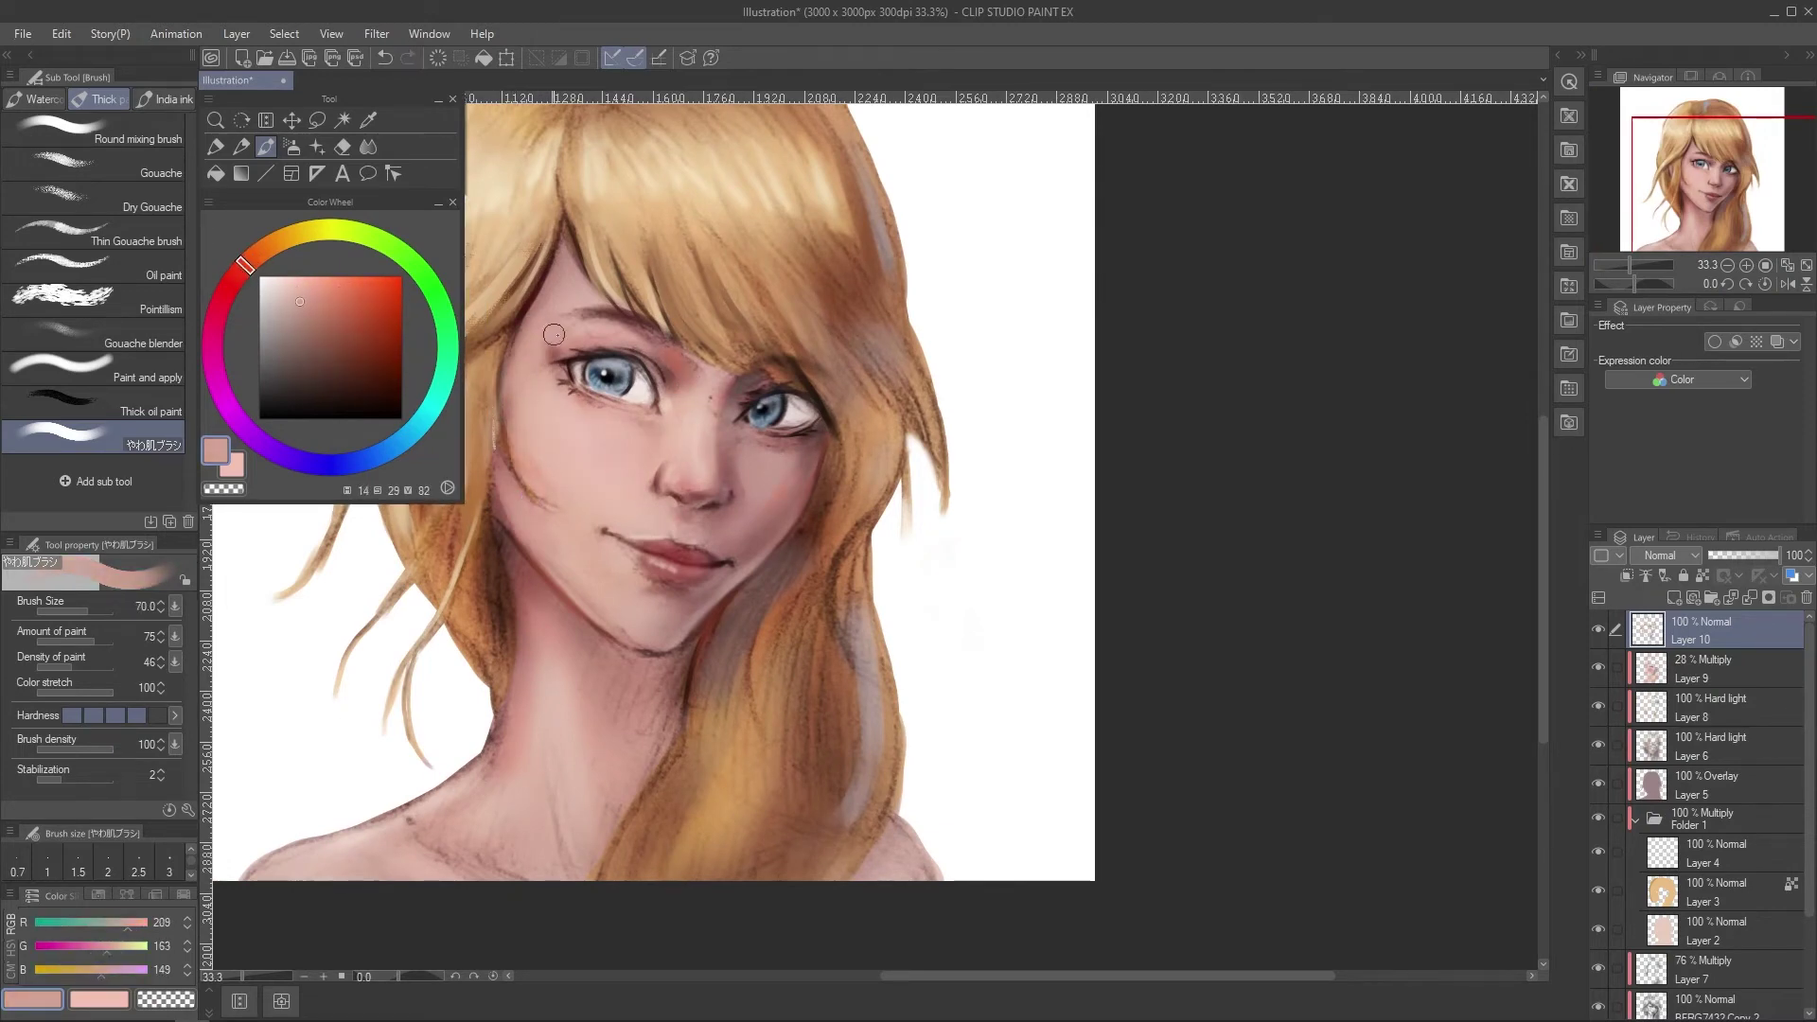
Soften the neck skin with sampled light skin tone (RGB 221, 186, 172) at size 90 and sample pale cream (RGB 255, 234, 215) at size 45.
{"action": "scroll", "coordinate": [739, 264], "scroll_direction": "down", "scroll_amount": 3}
{"action": "key", "text": "ctrl+plus"}
{"action": "key", "text": "ctrl+plus"}
{"action": "left_click", "coordinate": [750, 665], "text": "alt"}
{"action": "left_click", "coordinate": [731, 617], "text": "alt"}
{"action": "key", "text": "bracketleft"}
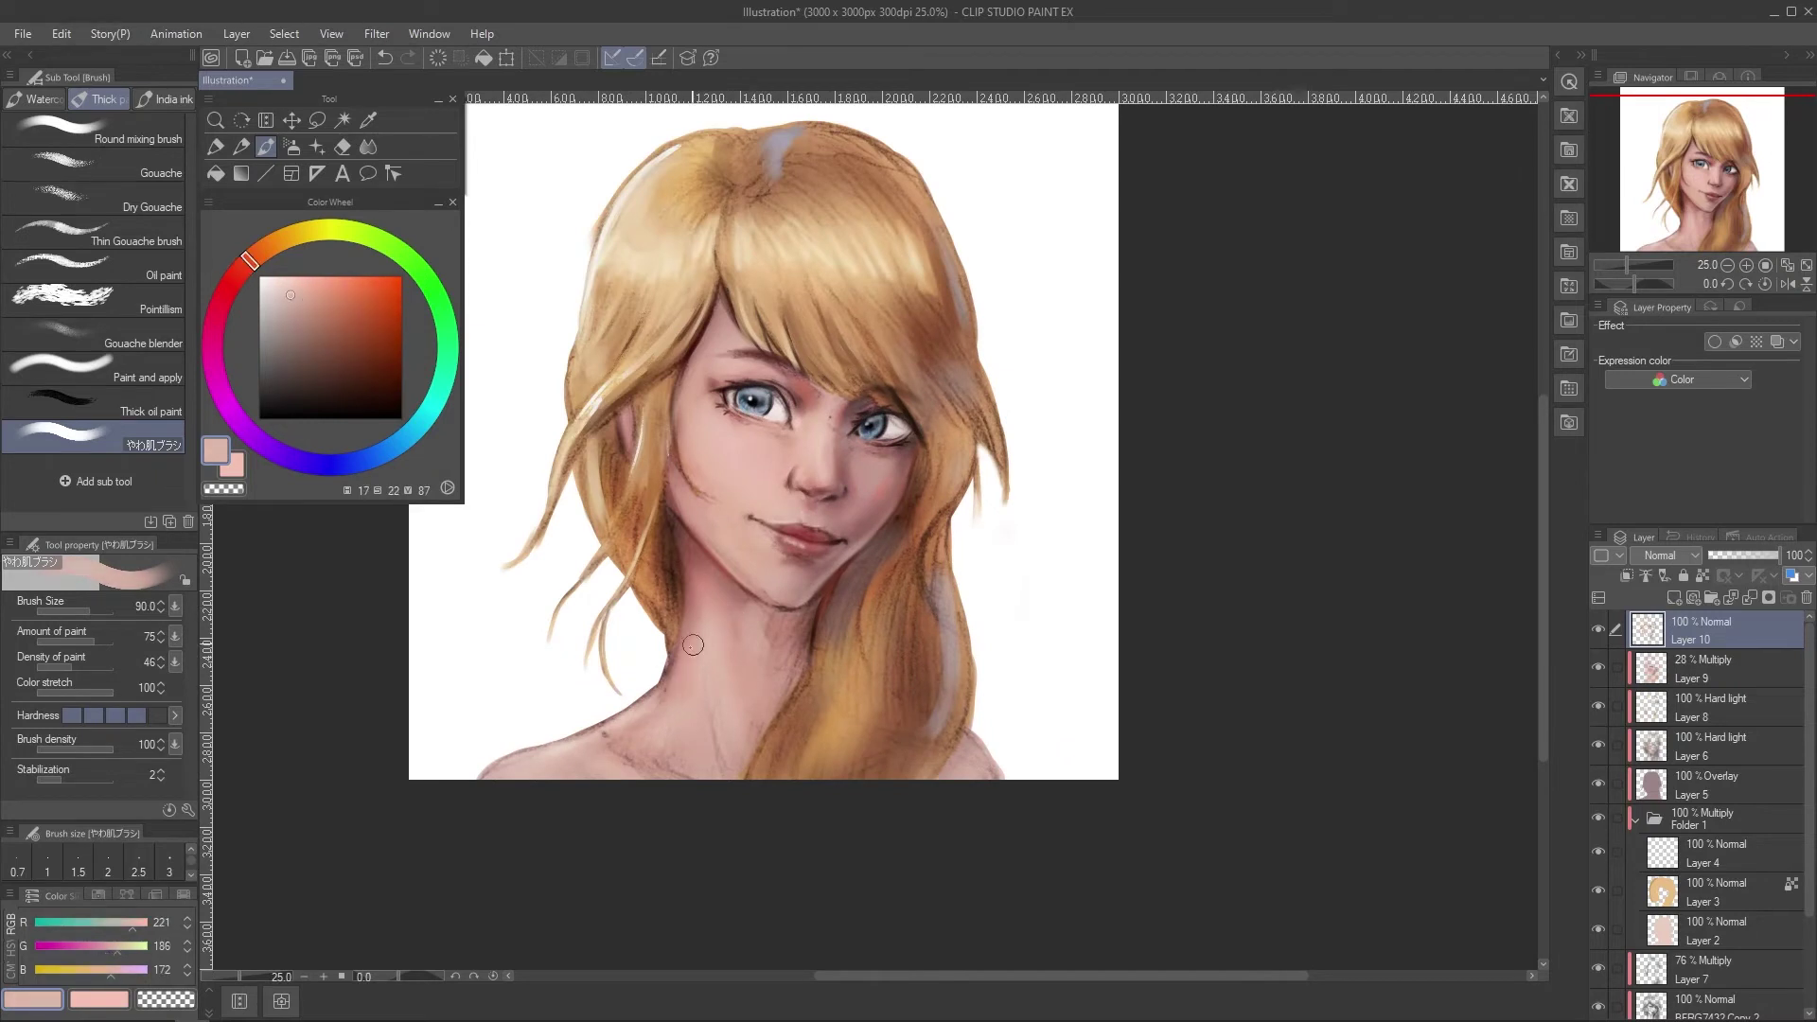
{"action": "left_click", "coordinate": [781, 233], "text": "alt"}
{"action": "key", "text": "bracketleft"}
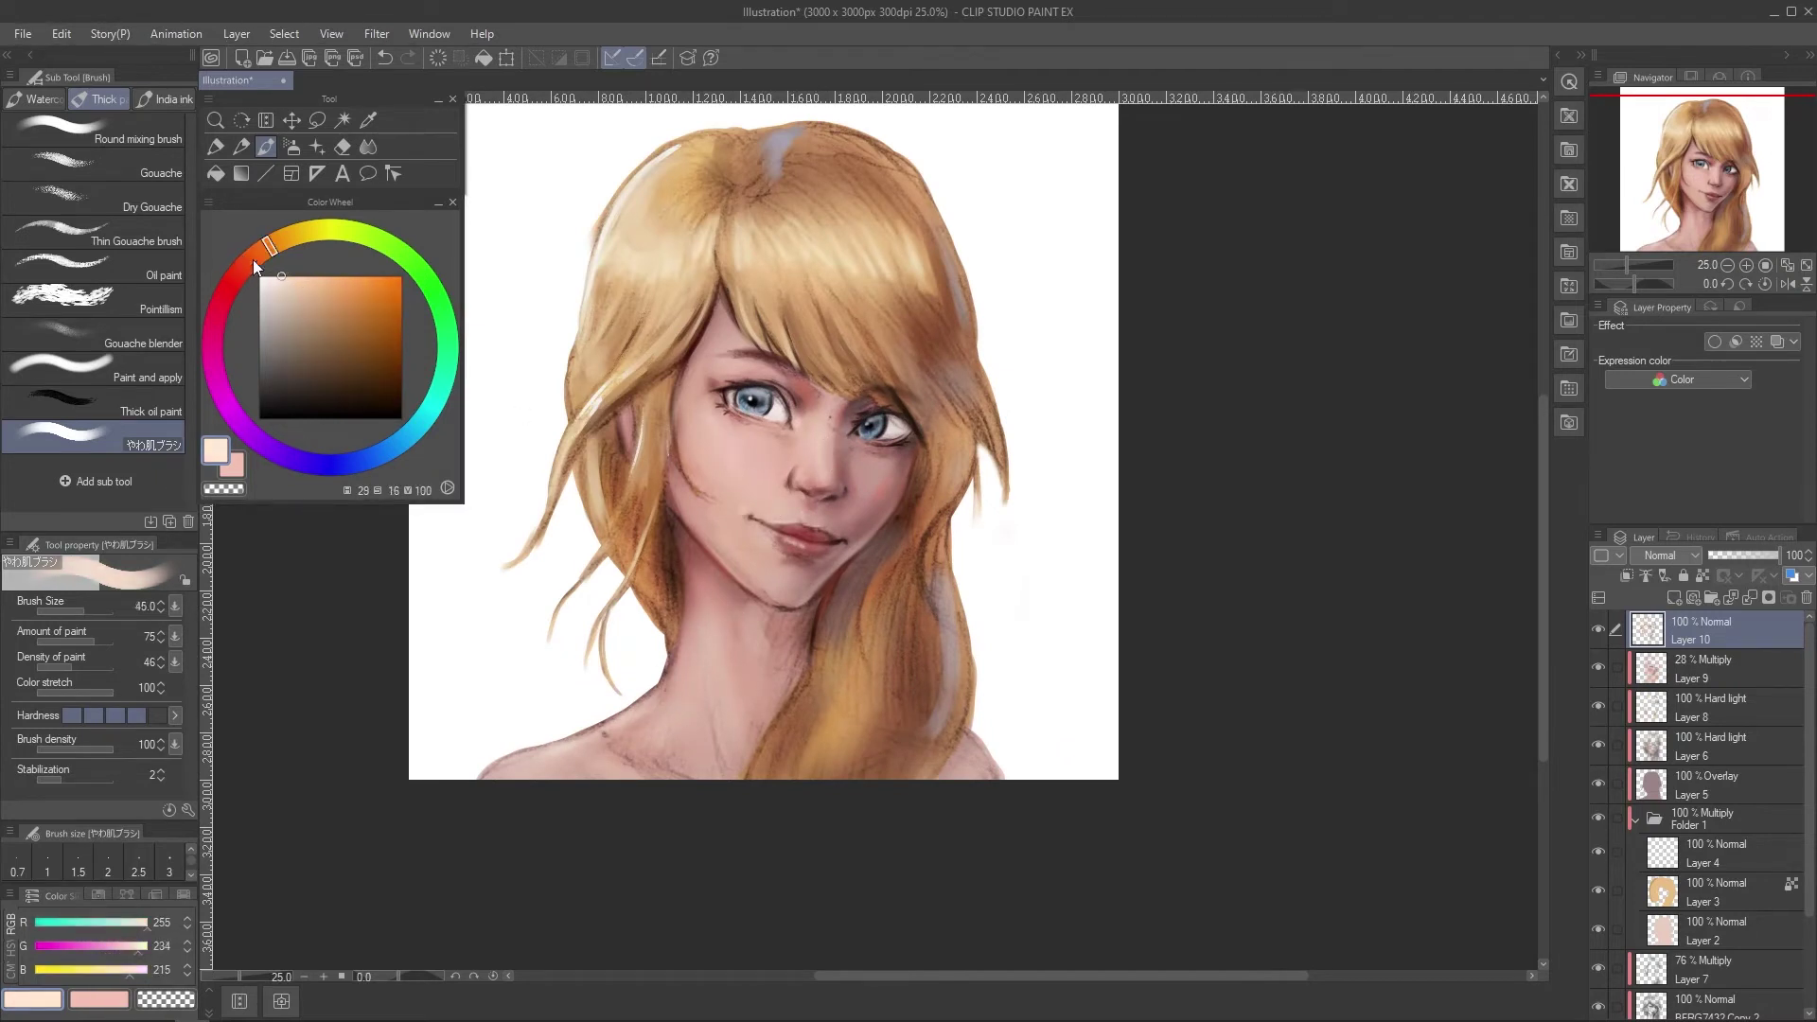
Tint the right-hand cheek and jaw edge with muted pink (RGB 215, 138, 131) at size 80 and sampled lavender (RGB 163, 164, 188) at size 90.
{"action": "left_click", "coordinate": [955, 441], "text": "alt"}
{"action": "left_click", "coordinate": [796, 574], "text": "alt"}
{"action": "left_click", "coordinate": [314, 300]}
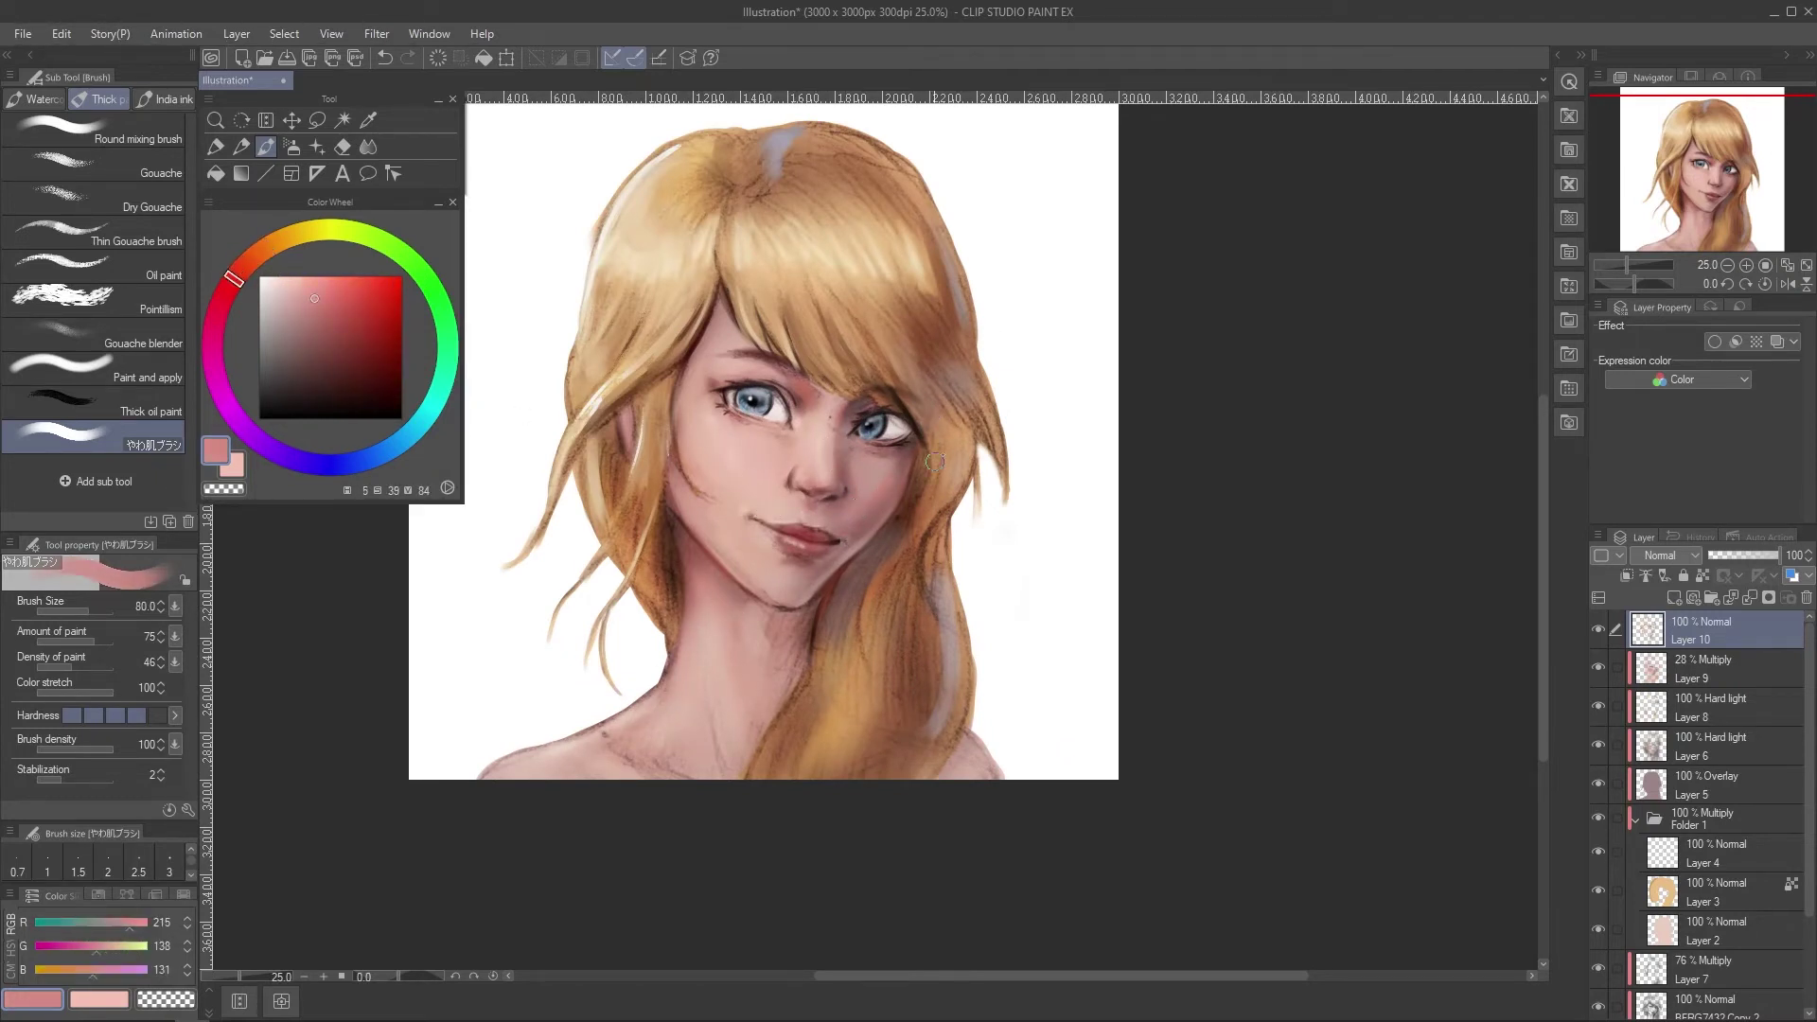
{"action": "left_click", "coordinate": [790, 588], "text": "alt"}
{"action": "left_click", "coordinate": [943, 605], "text": "alt"}
{"action": "mouse_move", "coordinate": [887, 516]}
{"action": "left_mouse_down"}
{"action": "mouse_move", "coordinate": [824, 578]}
{"action": "mouse_move", "coordinate": [869, 520]}
{"action": "left_mouse_up"}
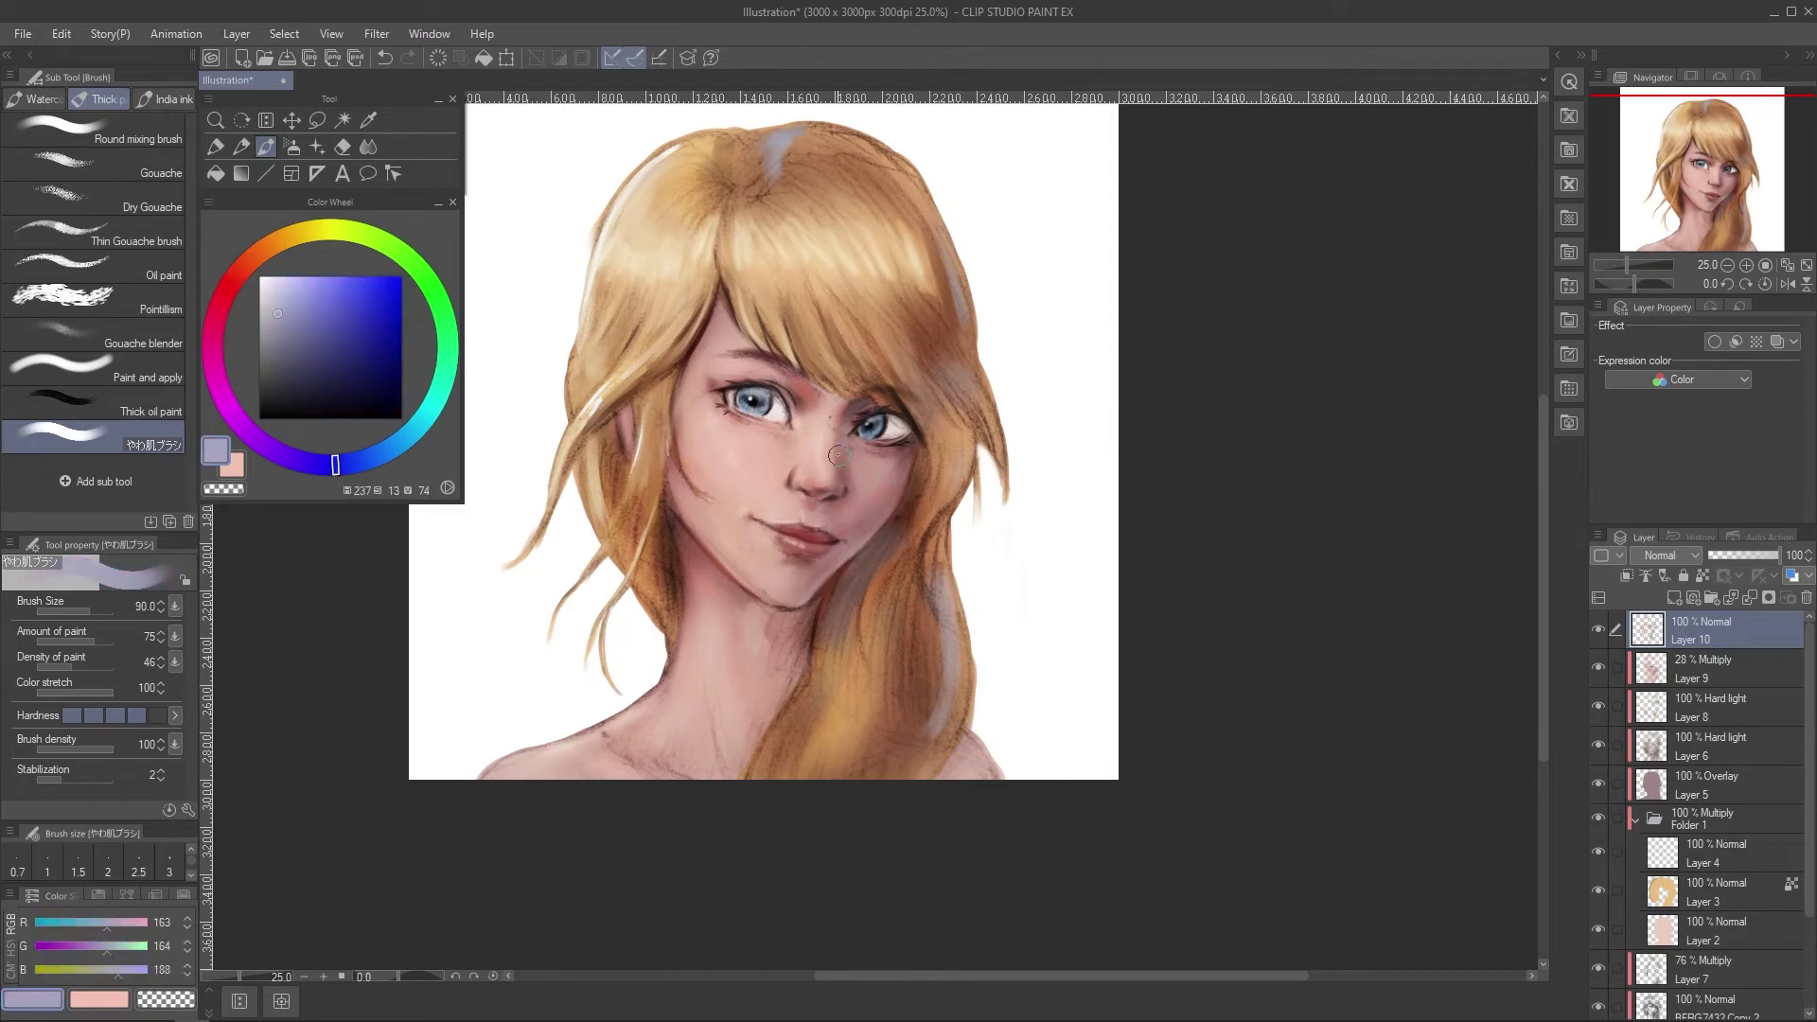
Deepen the hair shadow between the jaw and the long right-hand lock with sampled brown at size 90.
{"action": "left_click", "coordinate": [842, 653], "text": "alt"}
{"action": "left_click", "coordinate": [832, 596], "text": "alt"}
{"action": "key", "text": "]"}
{"action": "left_click_drag", "start_coordinate": [847, 582], "coordinate": [822, 678]}
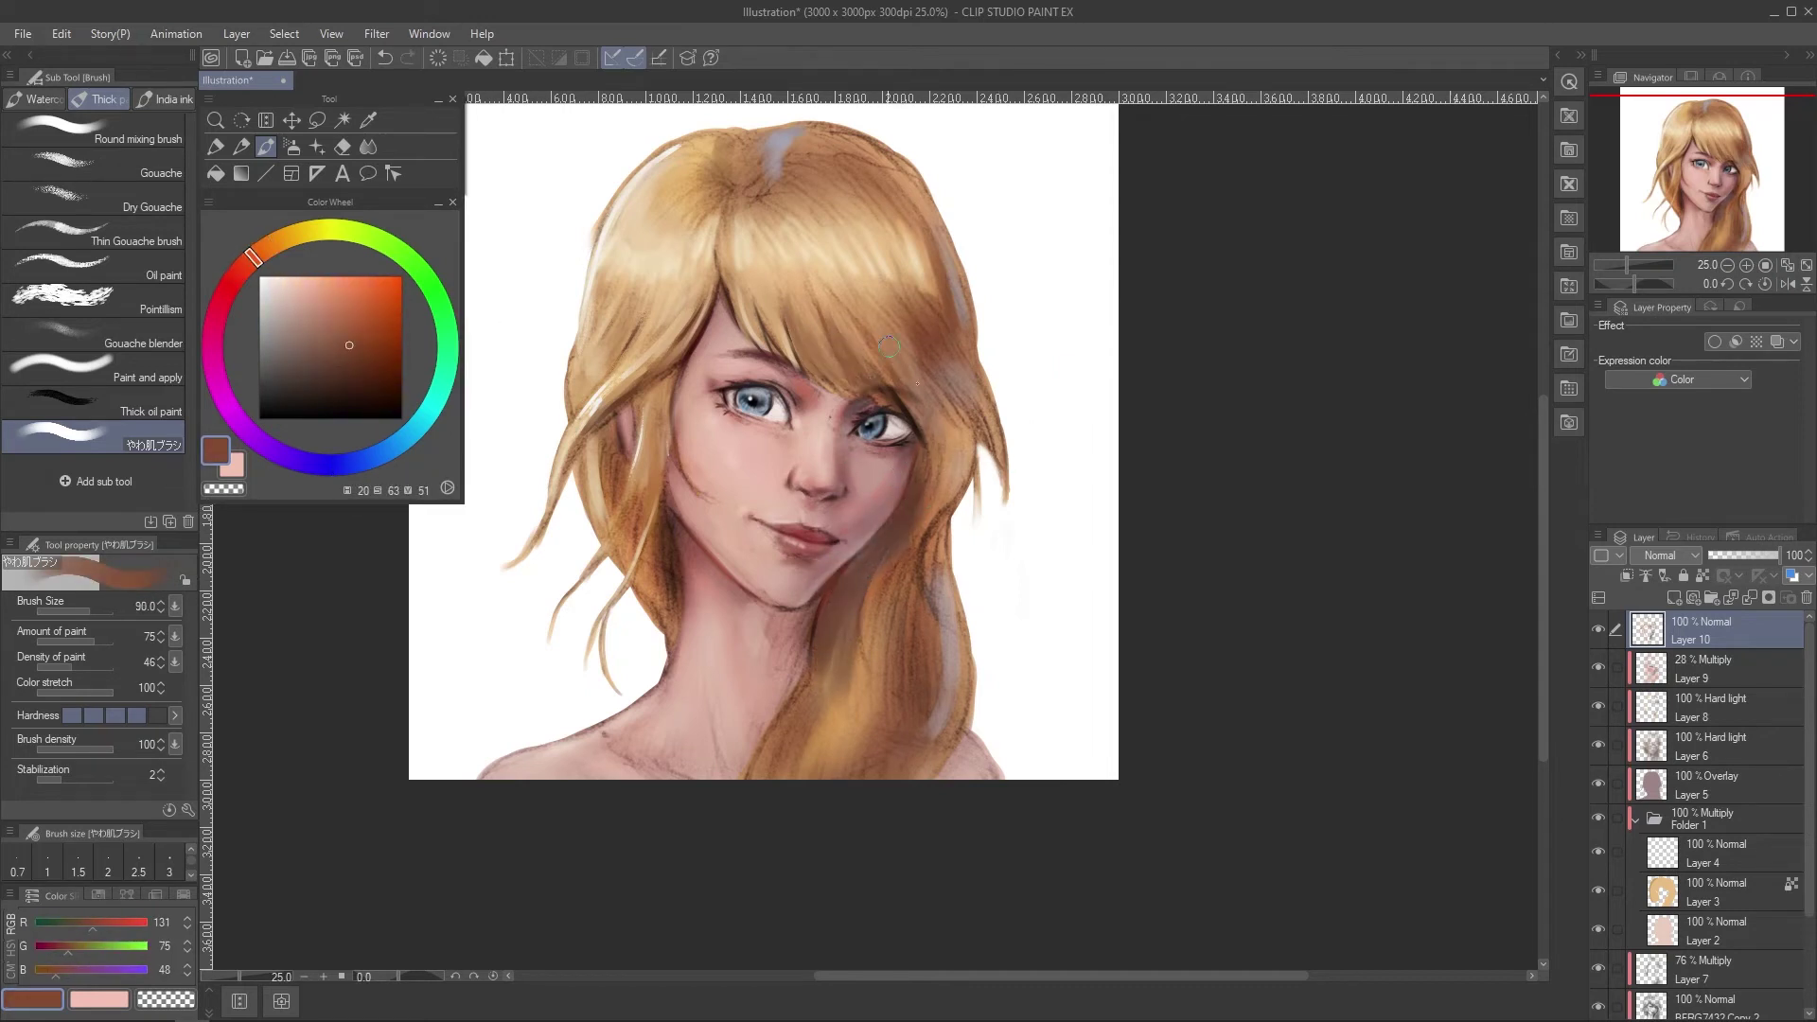
Blend the hair across the crown and along the right-hand outer edge with colors sampled there at size 100.
{"action": "left_click", "coordinate": [757, 237], "text": "alt"}
{"action": "left_click", "coordinate": [705, 204], "text": "alt"}
{"action": "key", "text": "]"}
{"action": "mouse_move", "coordinate": [700, 199]}
{"action": "left_mouse_down"}
{"action": "mouse_move", "coordinate": [686, 163]}
{"action": "mouse_move", "coordinate": [828, 203]}
{"action": "mouse_move", "coordinate": [845, 184]}
{"action": "left_mouse_up"}
{"action": "left_click", "coordinate": [852, 203], "text": "alt"}
{"action": "left_click", "coordinate": [898, 363], "text": "alt"}
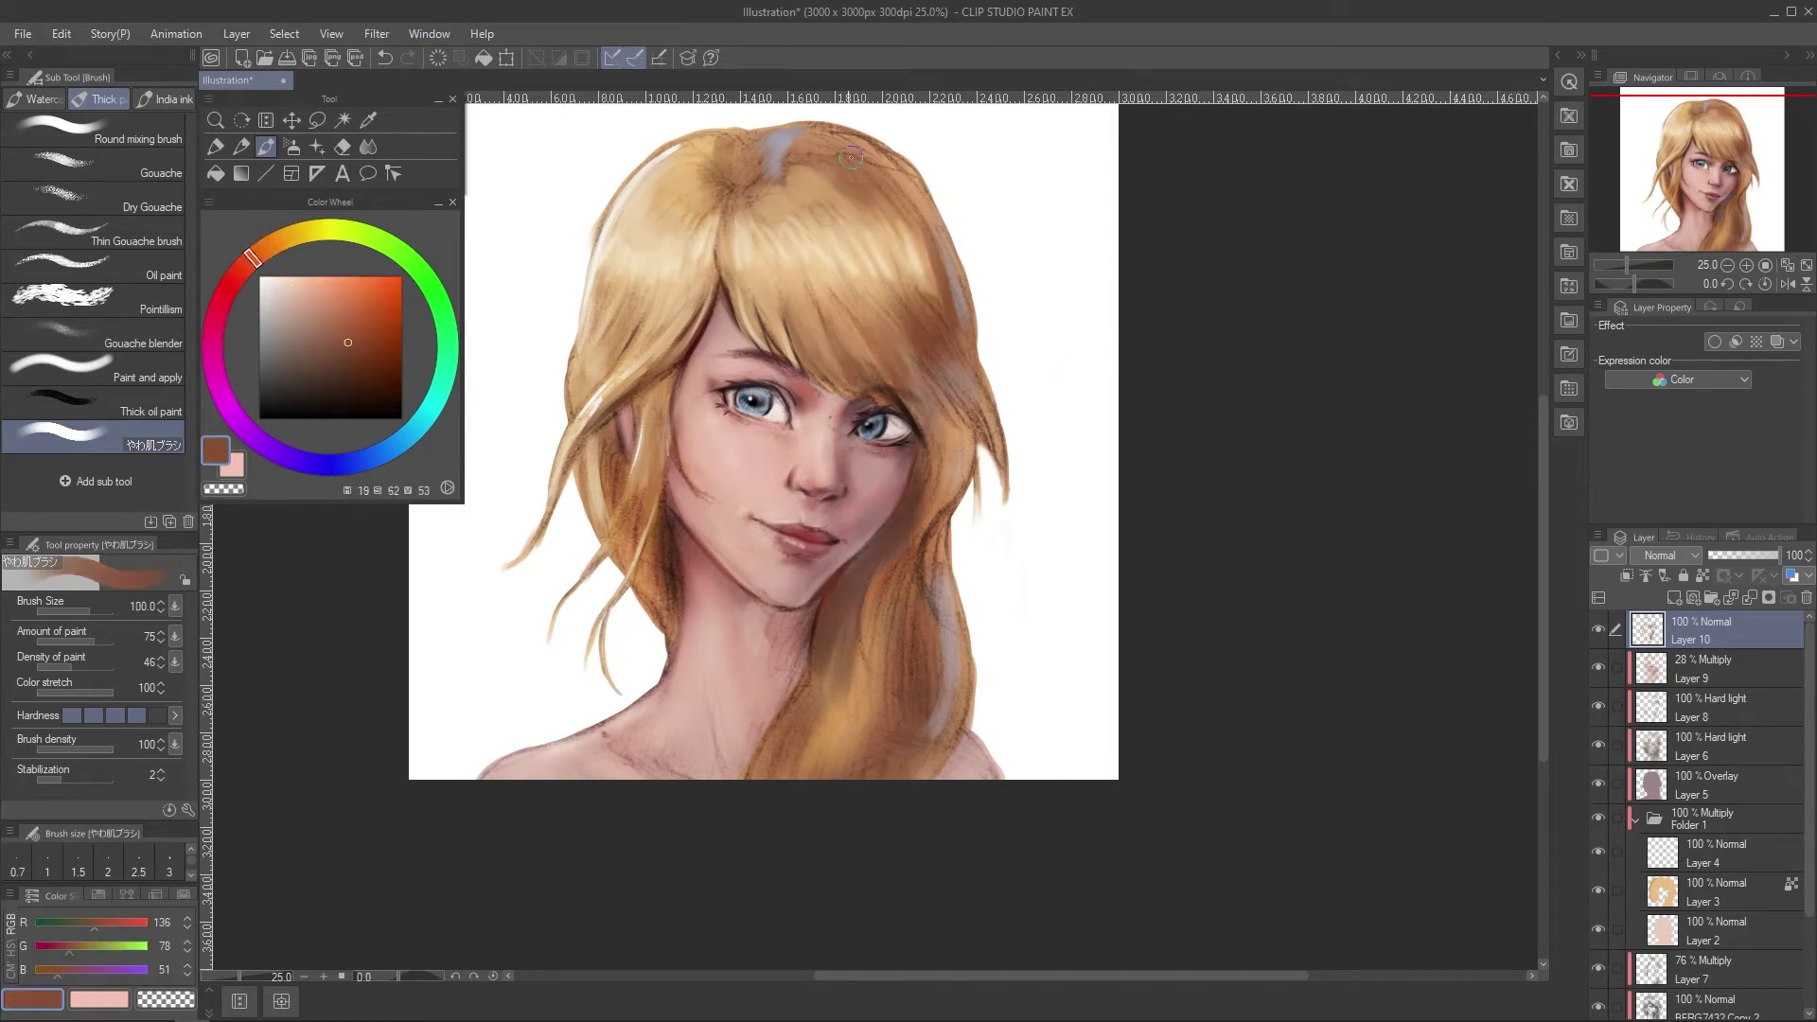
{"action": "left_click", "coordinate": [920, 208], "text": "alt"}
{"action": "left_click_drag", "start_coordinate": [956, 293], "coordinate": [961, 337]}
Lighten the left-hand cheek and neck skin with sampled cream (RGB 240, 216, 196) at size 125.
{"action": "left_click", "coordinate": [644, 445], "text": "alt"}
{"action": "left_click", "coordinate": [705, 608], "text": "alt"}
{"action": "key", "text": "["}
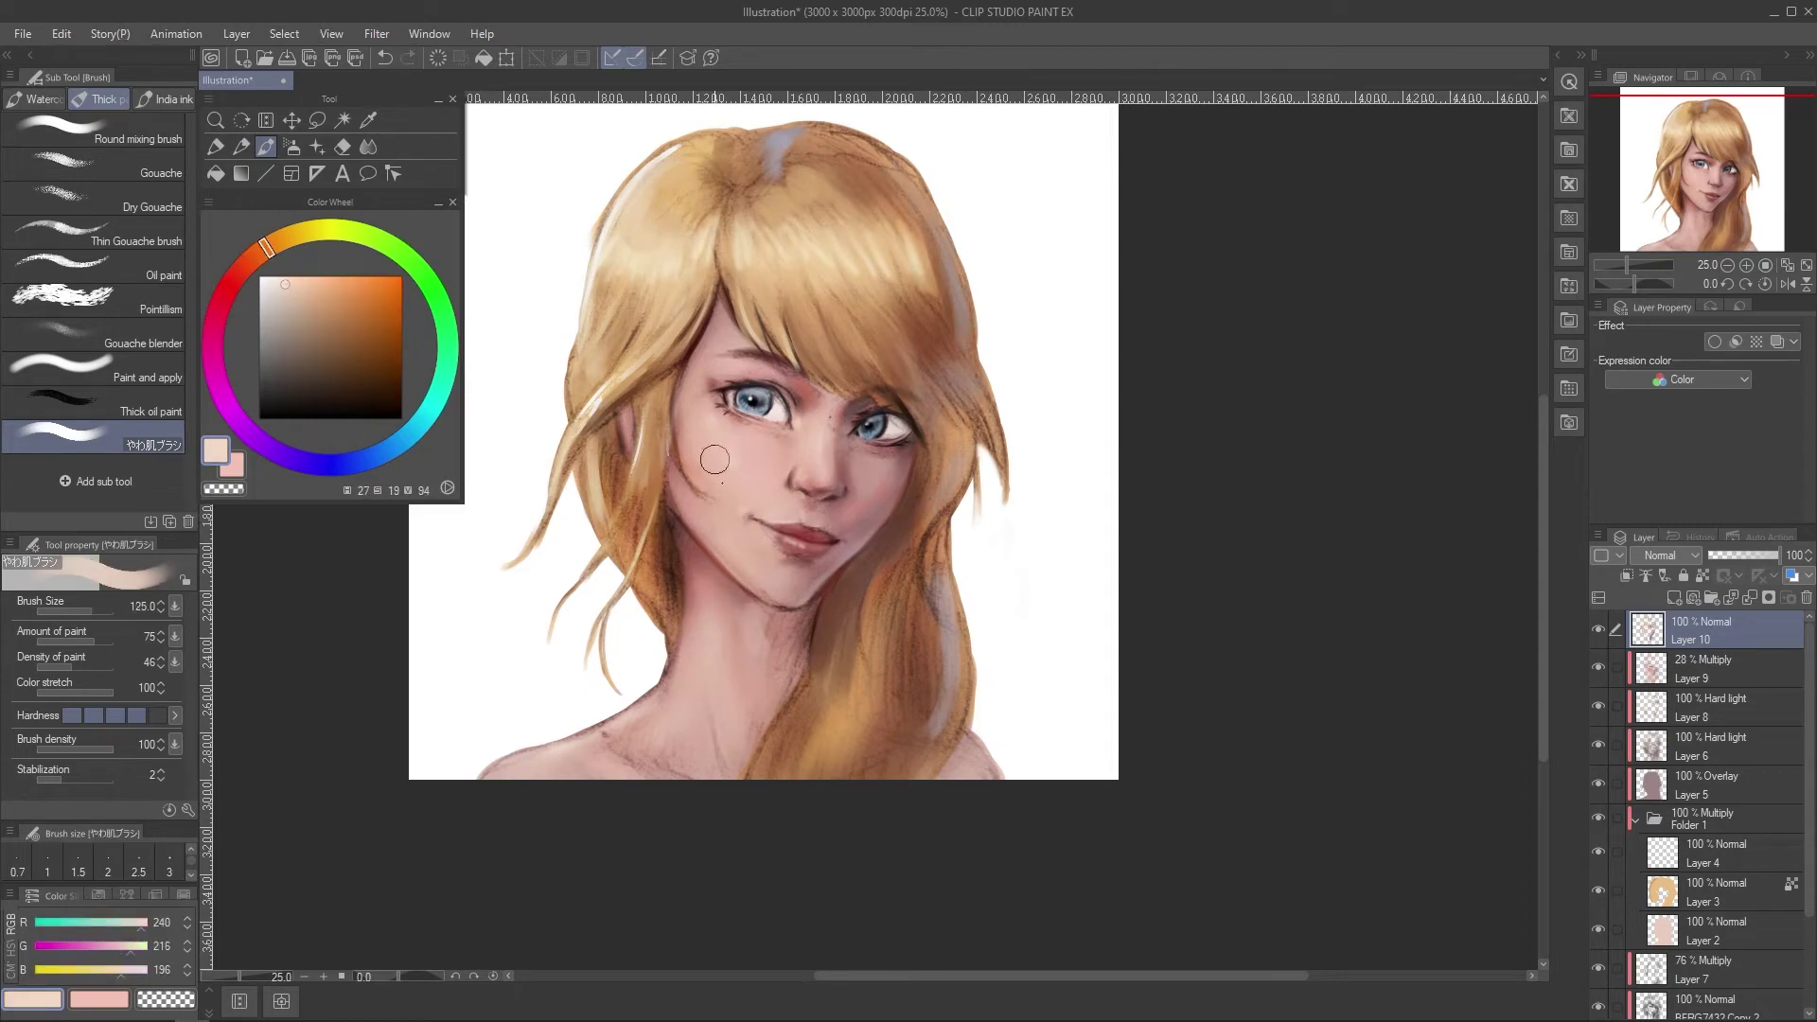
{"action": "left_click", "coordinate": [762, 647], "text": "alt"}
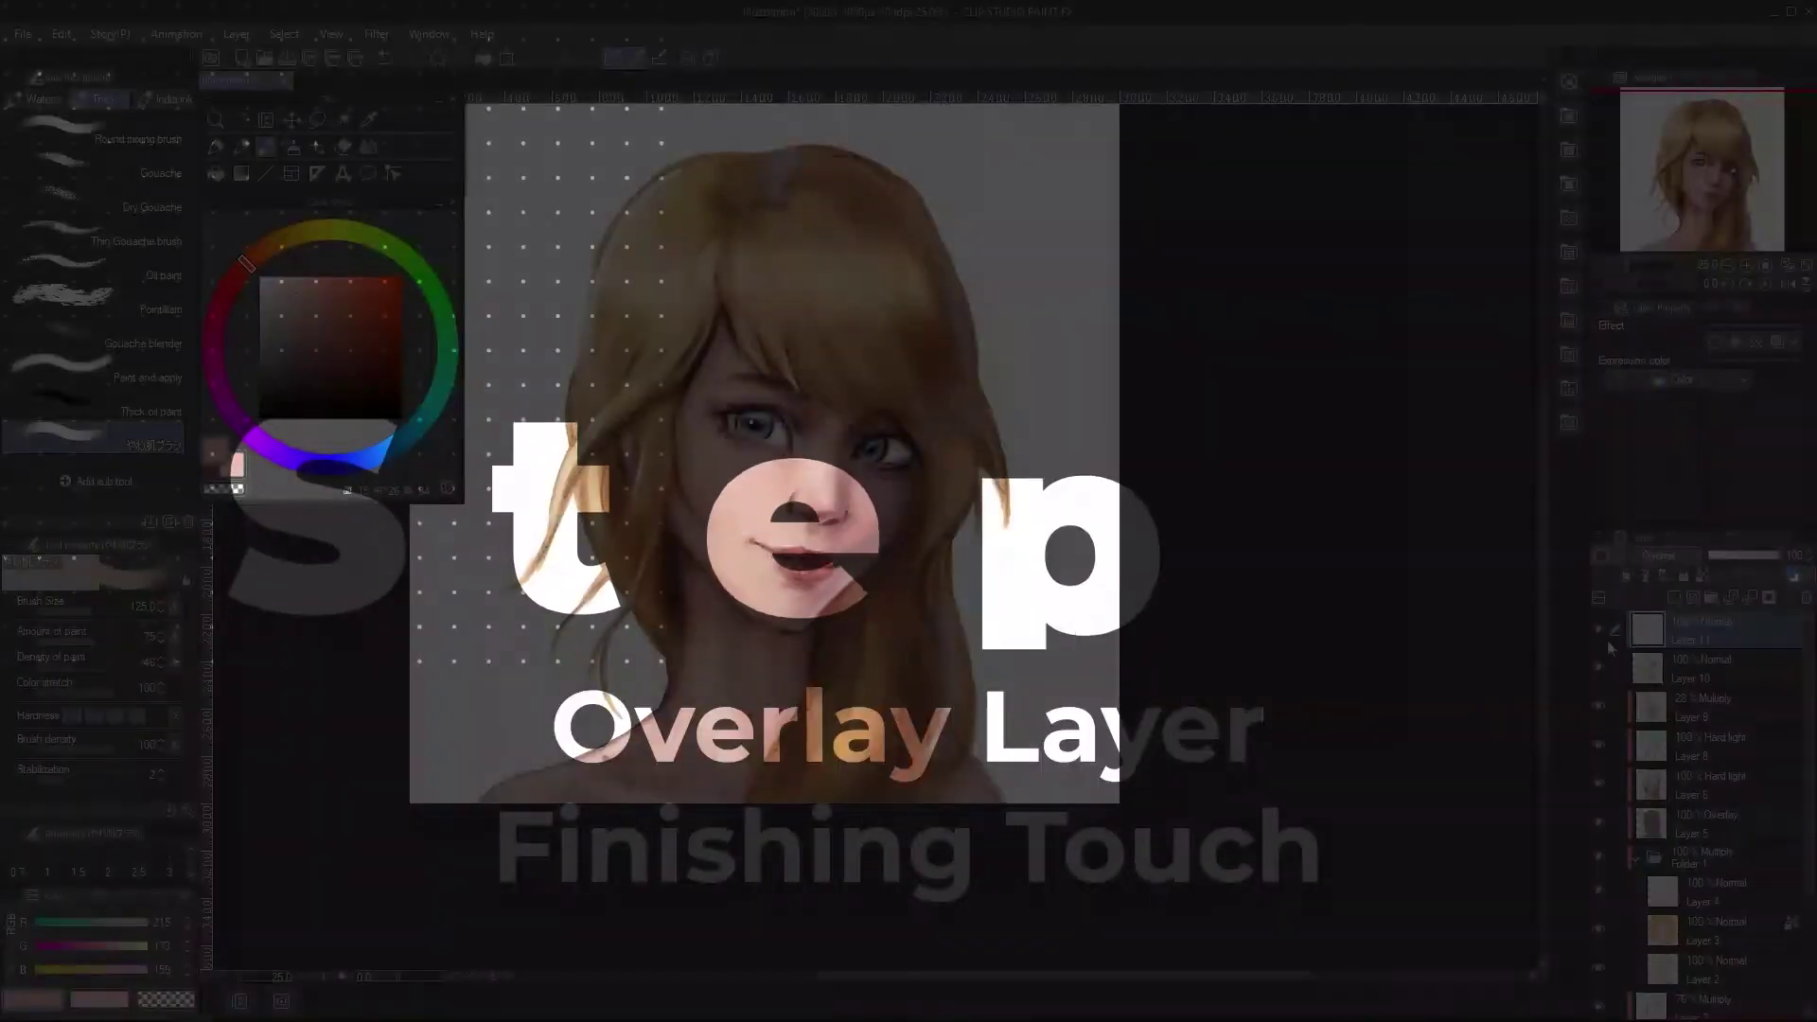
Glaze the face and hair with peach (RGB 238, 198, 174) on an Overlay layer using the Soft airbrush at size 1100.
{"action": "left_click", "coordinate": [292, 146]}
{"action": "left_click", "coordinate": [305, 299]}
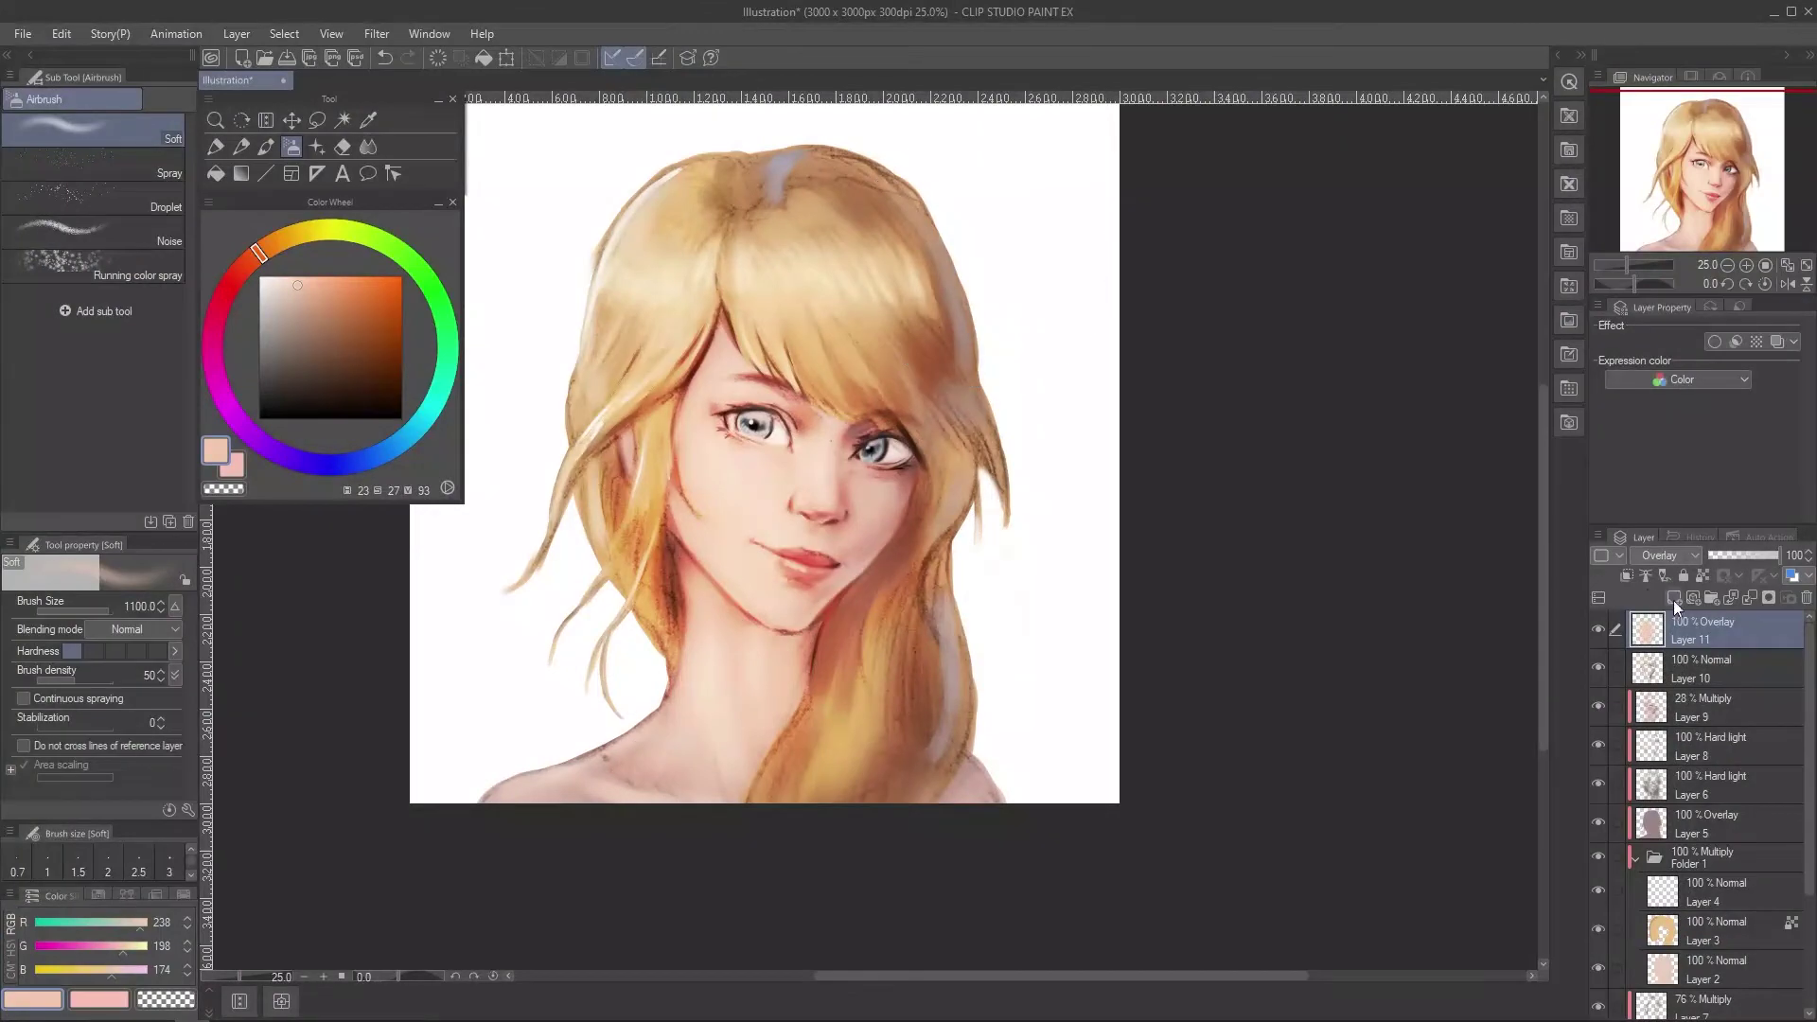
Clip the Overlay Layer 11 and the Normal Layer 10 to the layer below.
{"action": "left_click", "coordinate": [1627, 577]}
{"action": "left_click", "coordinate": [1627, 576]}
{"action": "left_click", "coordinate": [1627, 576]}
{"action": "left_click", "coordinate": [1703, 668]}
{"action": "left_click", "coordinate": [1627, 577]}
{"action": "left_click", "coordinate": [1627, 576]}
{"action": "key", "text": "alt+bracketright"}
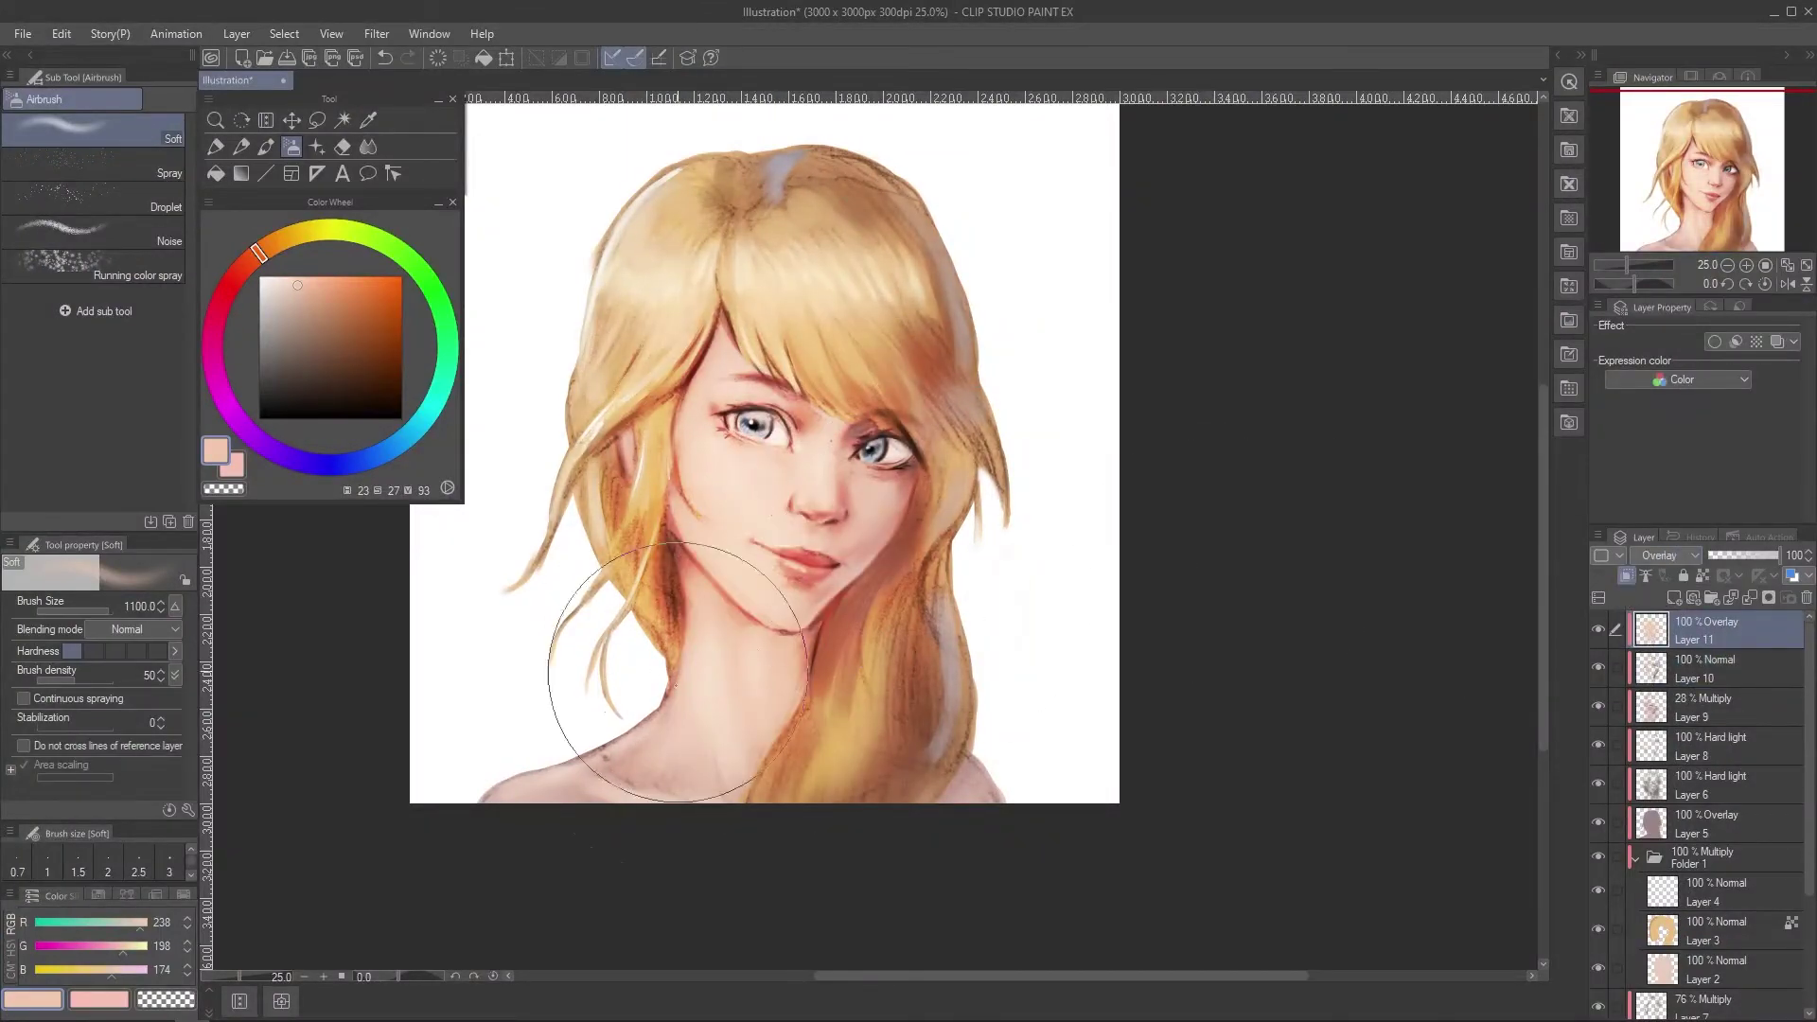
Airbrush a light blue rim light (RGB 157, 203, 255) along the right-hand hair and jaw on the Overlay layer.
{"action": "left_click", "coordinate": [388, 459]}
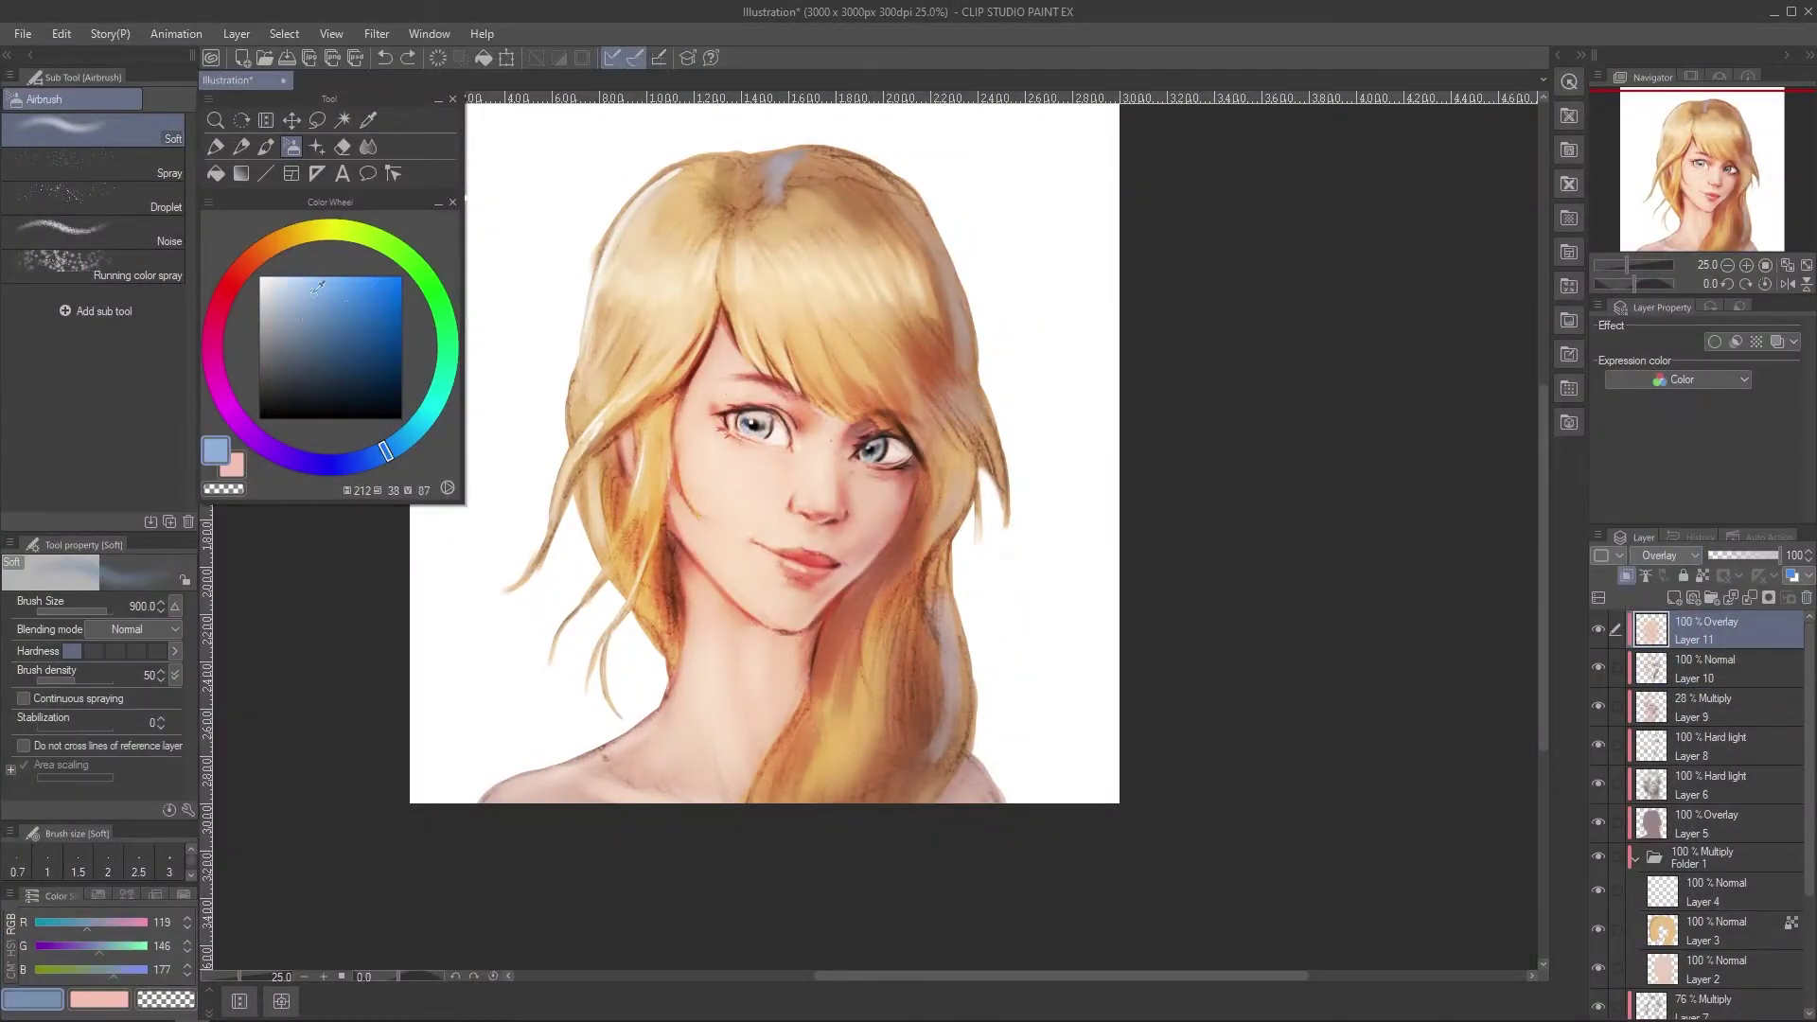
{"action": "left_click_drag", "start_coordinate": [979, 452], "coordinate": [893, 801]}
{"action": "mouse_move", "coordinate": [967, 502]}
{"action": "left_mouse_down"}
{"action": "mouse_move", "coordinate": [933, 243]}
{"action": "mouse_move", "coordinate": [842, 189]}
{"action": "left_mouse_up"}
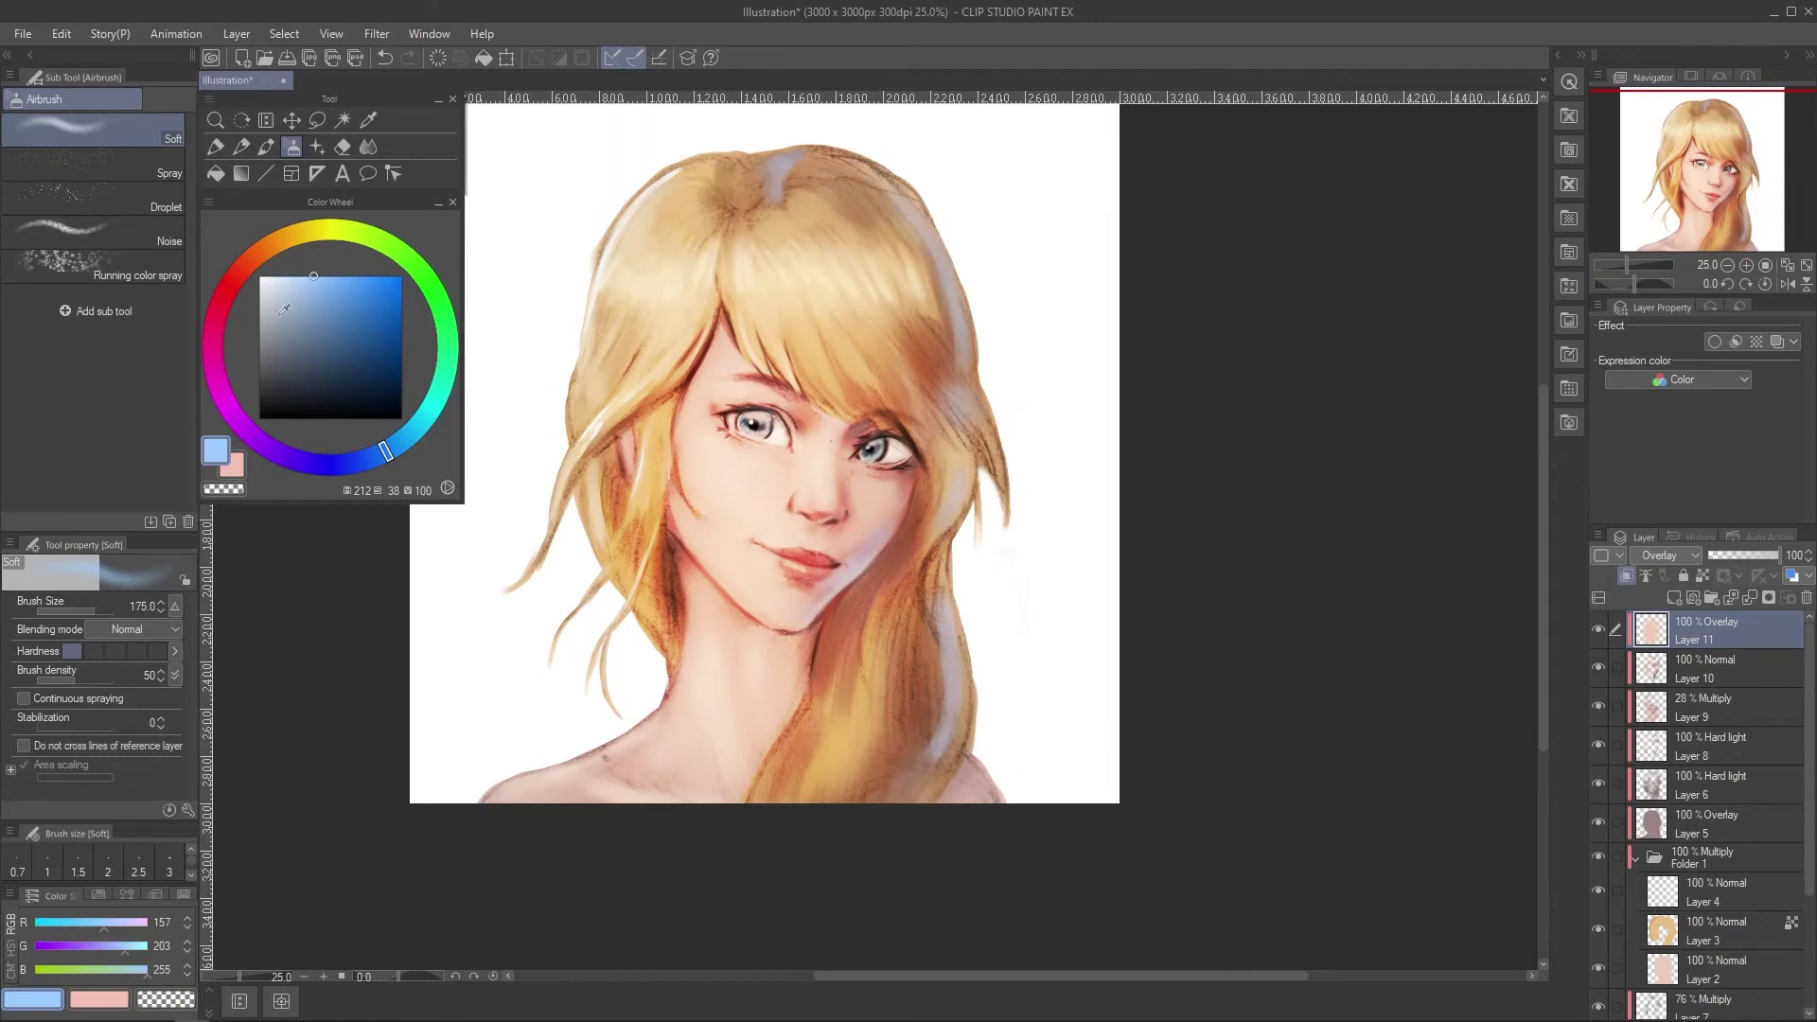
Airbrush the lower hair with muted red-brown (RGB 159, 97, 80) at size 400 and set the Overlay layer's opacity to 42.
{"action": "left_click", "coordinate": [243, 266]}
{"action": "left_click", "coordinate": [299, 342]}
{"action": "key", "text": "bracketright"}
{"action": "key", "text": "bracketright"}
{"action": "mouse_move", "coordinate": [833, 351]}
{"action": "left_mouse_down"}
{"action": "mouse_move", "coordinate": [914, 453]}
{"action": "mouse_move", "coordinate": [876, 495]}
{"action": "mouse_move", "coordinate": [708, 184]}
{"action": "left_mouse_up"}
{"action": "key", "text": "ctrl+z"}
{"action": "mouse_move", "coordinate": [774, 684]}
{"action": "left_mouse_down"}
{"action": "mouse_move", "coordinate": [811, 824]}
{"action": "mouse_move", "coordinate": [857, 809]}
{"action": "left_mouse_up"}
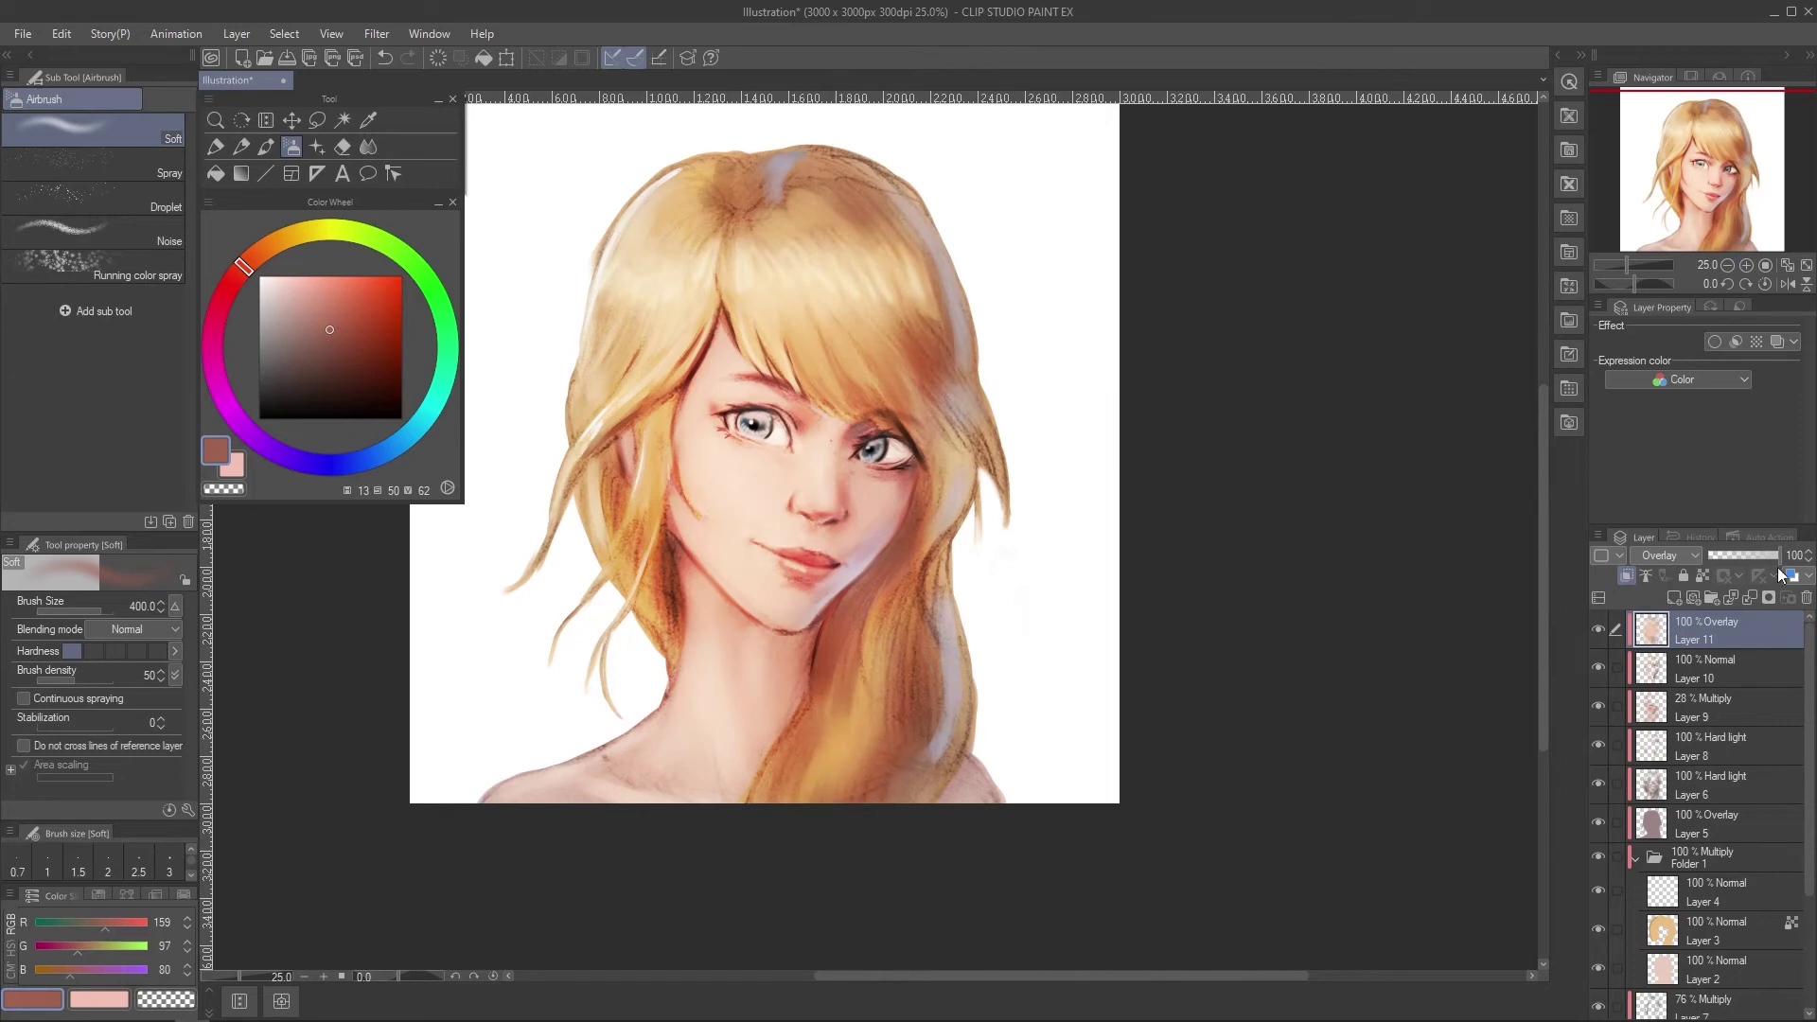
{"action": "left_click_drag", "start_coordinate": [1765, 556], "coordinate": [1740, 555]}
Enrich both irises on the Overlay layer with blue (RGB 80, 104, 159) at size 90 and pale blue (RGB 188, 232, 255) at size 45.
{"action": "key", "text": "ctrl+plus"}
{"action": "key", "text": "bracketleft"}
{"action": "key", "text": "bracketleft"}
{"action": "key", "text": "bracketleft"}
{"action": "key", "text": "bracketleft"}
{"action": "key", "text": "bracketleft"}
{"action": "key", "text": "bracketleft"}
{"action": "key", "text": "bracketleft"}
{"action": "key", "text": "bracketleft"}
{"action": "left_click", "coordinate": [369, 458]}
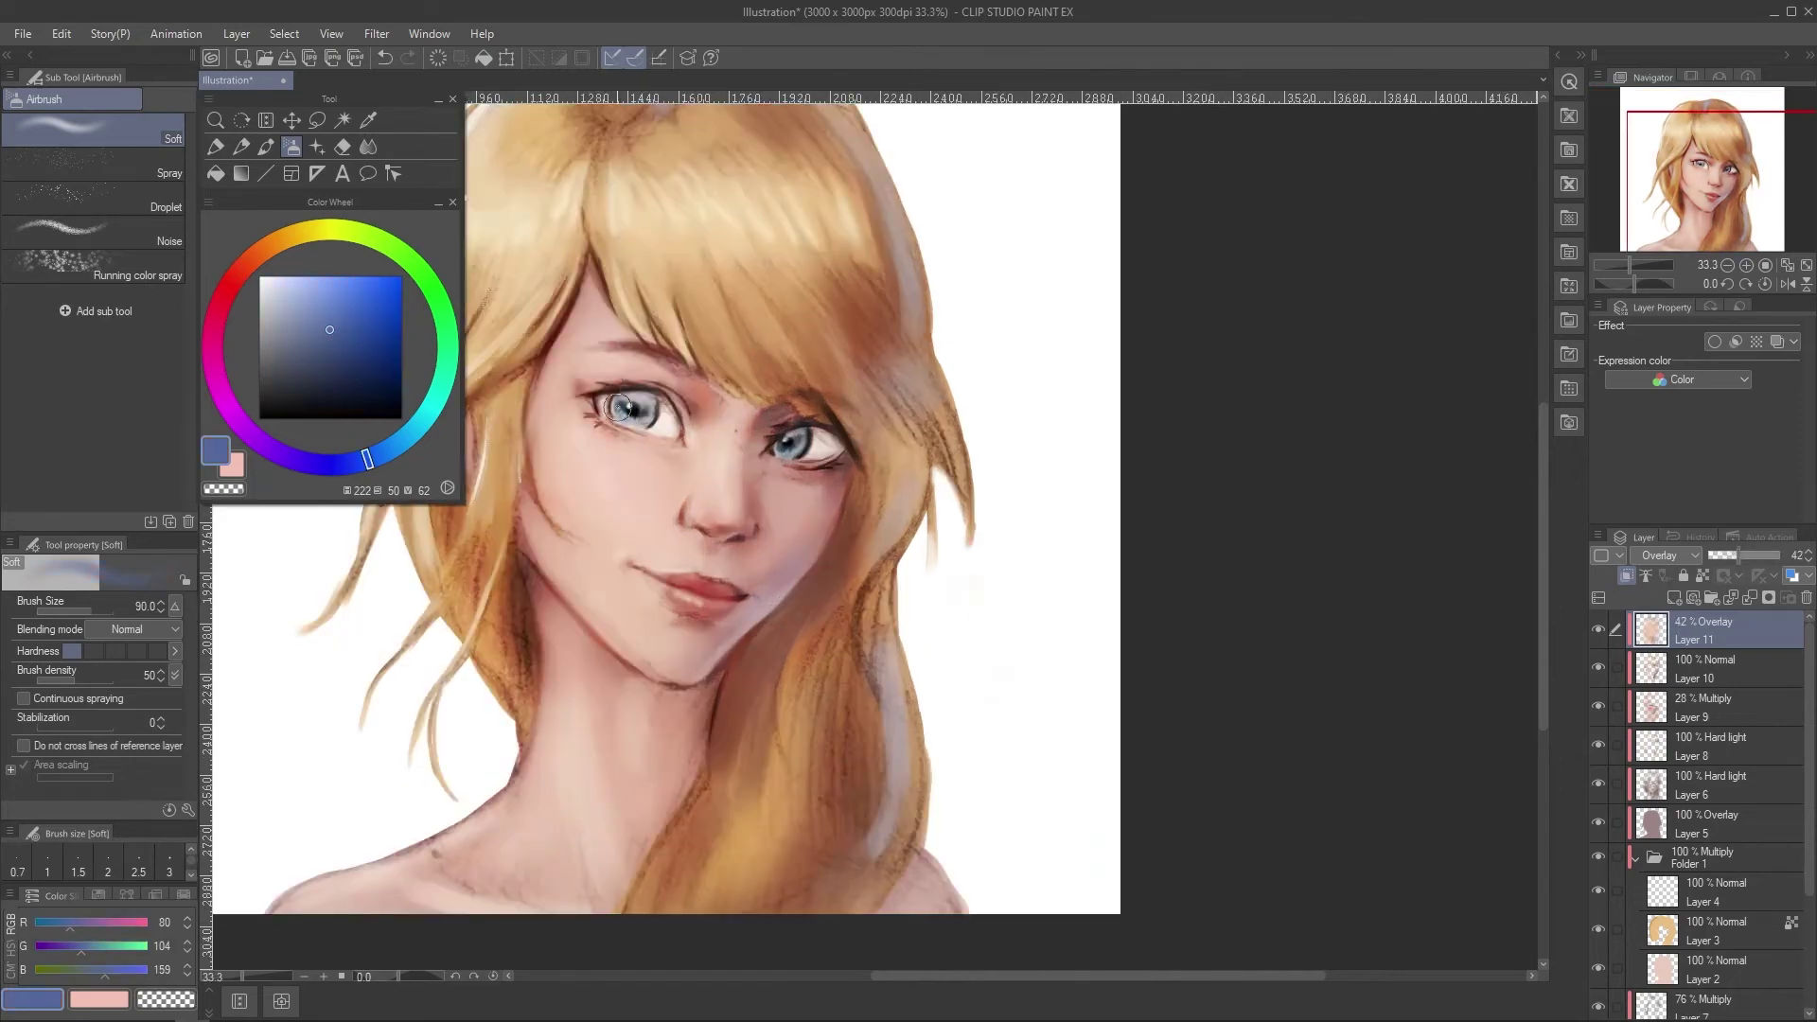
{"action": "left_click", "coordinate": [404, 438]}
{"action": "left_click", "coordinate": [296, 276]}
{"action": "key", "text": "ctrl+plus"}
{"action": "key", "text": "bracketleft"}
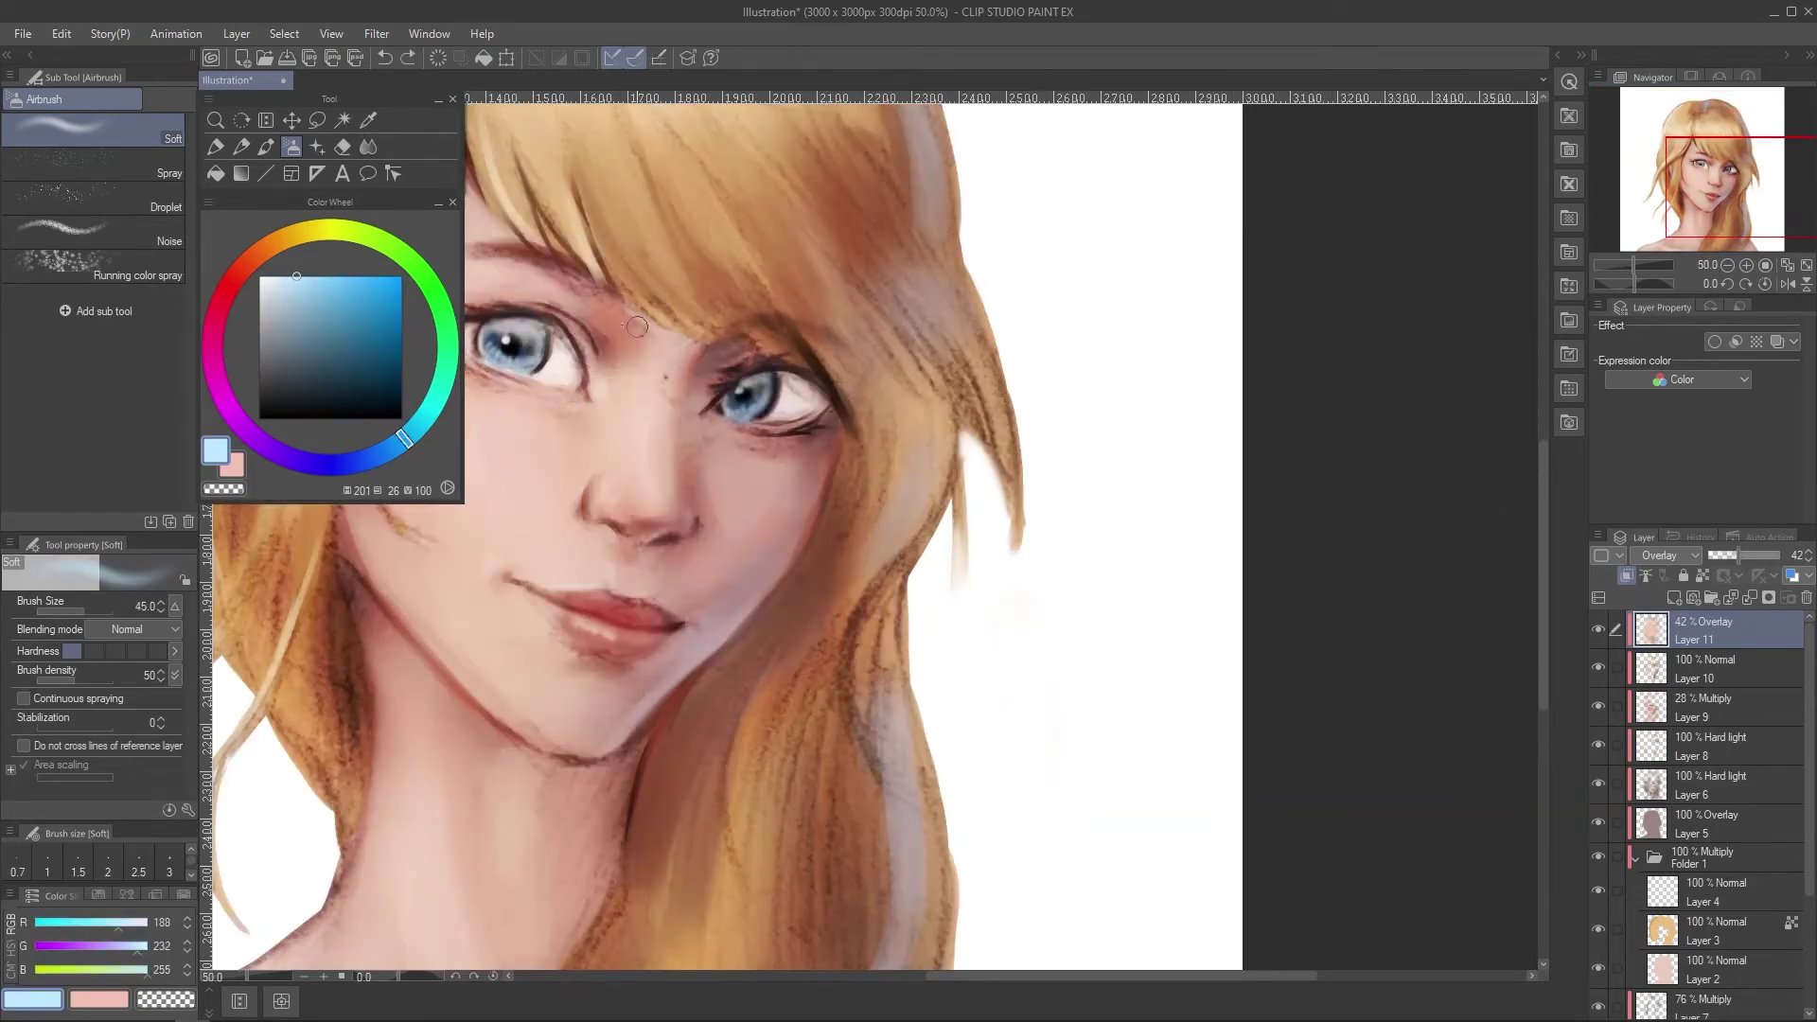
On Layer 10, darken the left-hand pupil with dark brown (RGB 51, 31, 27) and shade the right-hand eye white with grey (RGB 175, 154, 148).
{"action": "left_click_drag", "start_coordinate": [815, 375], "coordinate": [904, 396]}
{"action": "left_click", "coordinate": [551, 352], "text": "alt"}
{"action": "left_click_drag", "start_coordinate": [543, 356], "coordinate": [558, 351]}
{"action": "left_click", "coordinate": [1703, 668]}
{"action": "left_click", "coordinate": [556, 353], "text": "alt"}
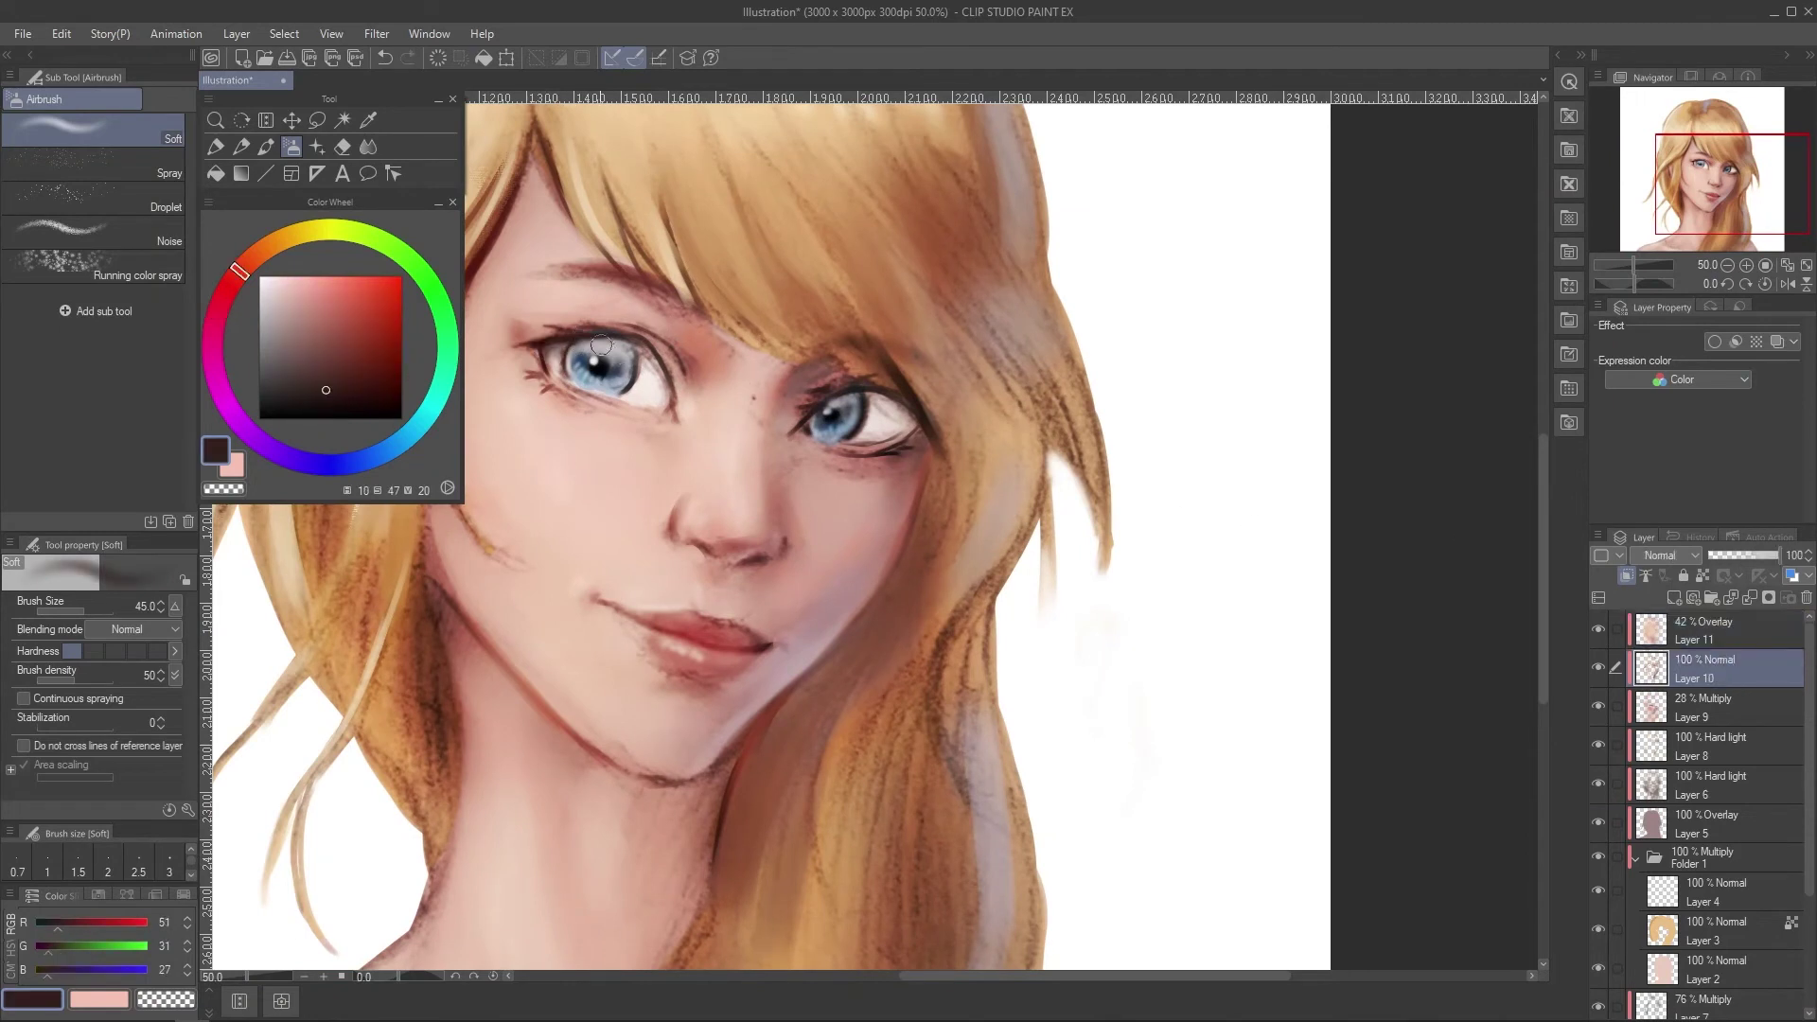
{"action": "left_click", "coordinate": [869, 400], "text": "alt"}
{"action": "left_click", "coordinate": [875, 427], "text": "alt"}
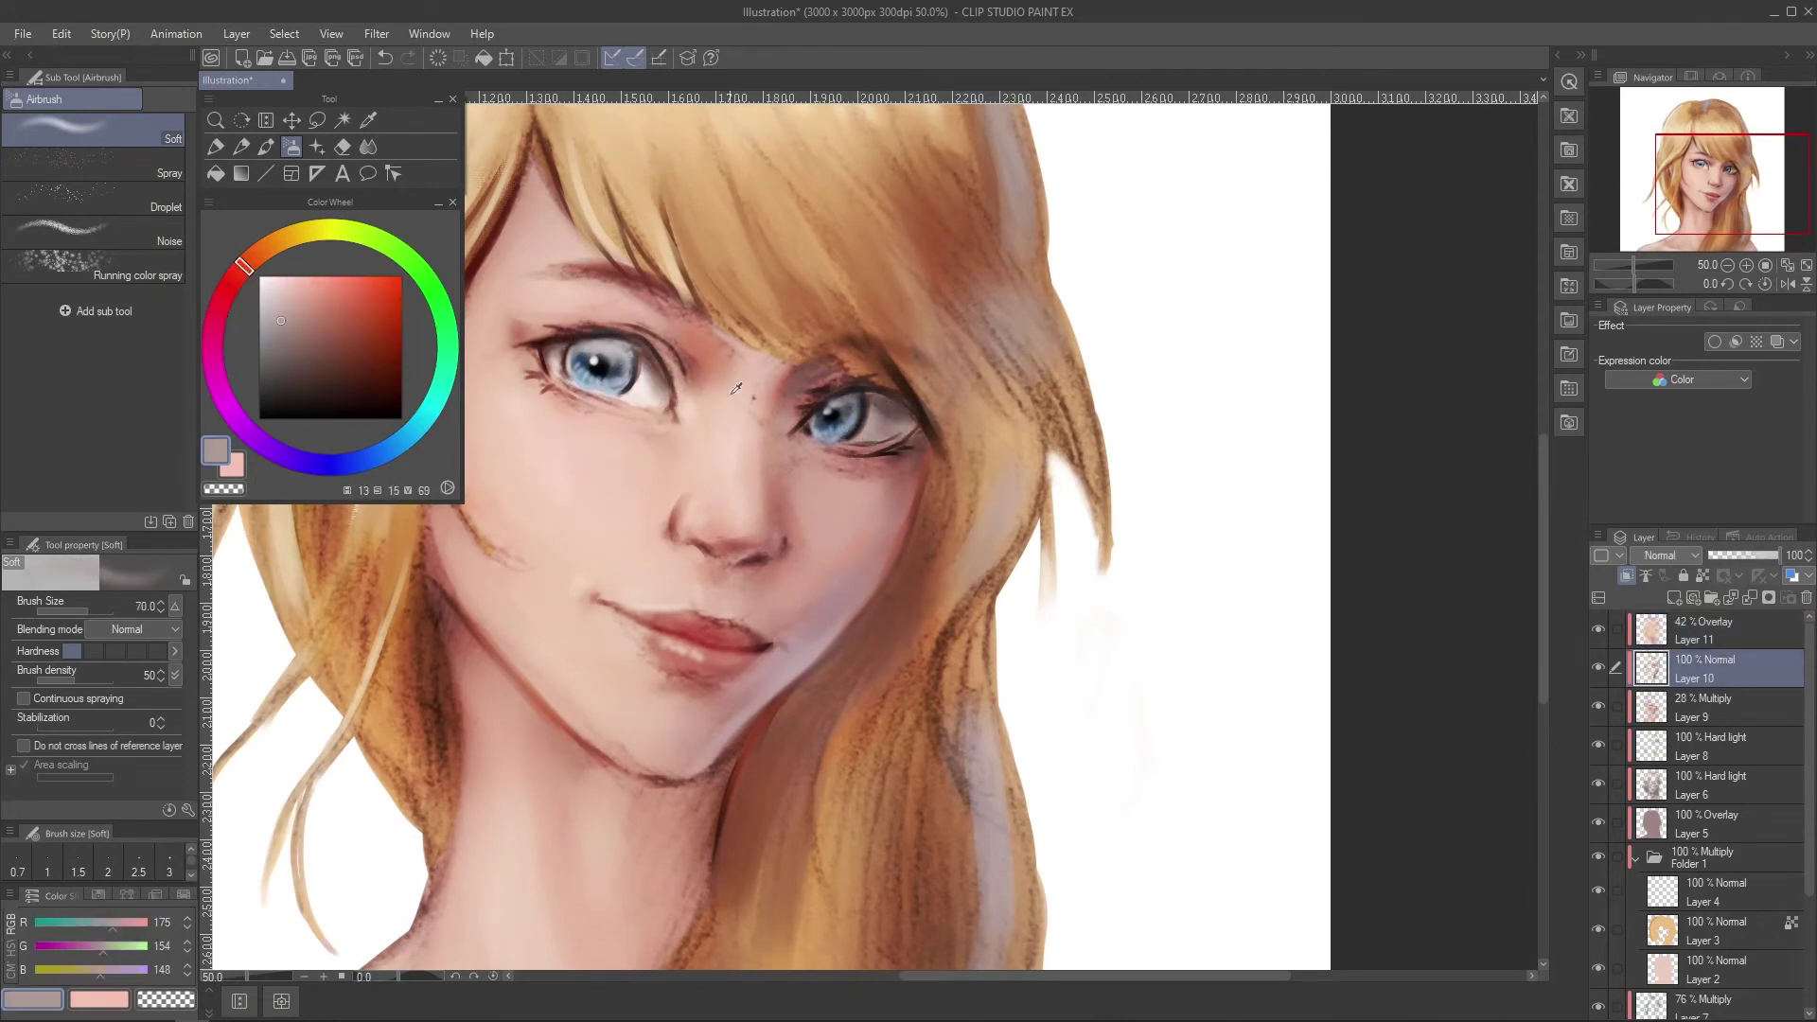
Refine the eye corners and lower lids with pink (RGB 228, 137, 127) at size 60 and pale pink (RGB 243, 214, 211) at size 15.
{"action": "key", "text": "bracketleft"}
{"action": "left_click", "coordinate": [235, 277]}
{"action": "left_click", "coordinate": [326, 302]}
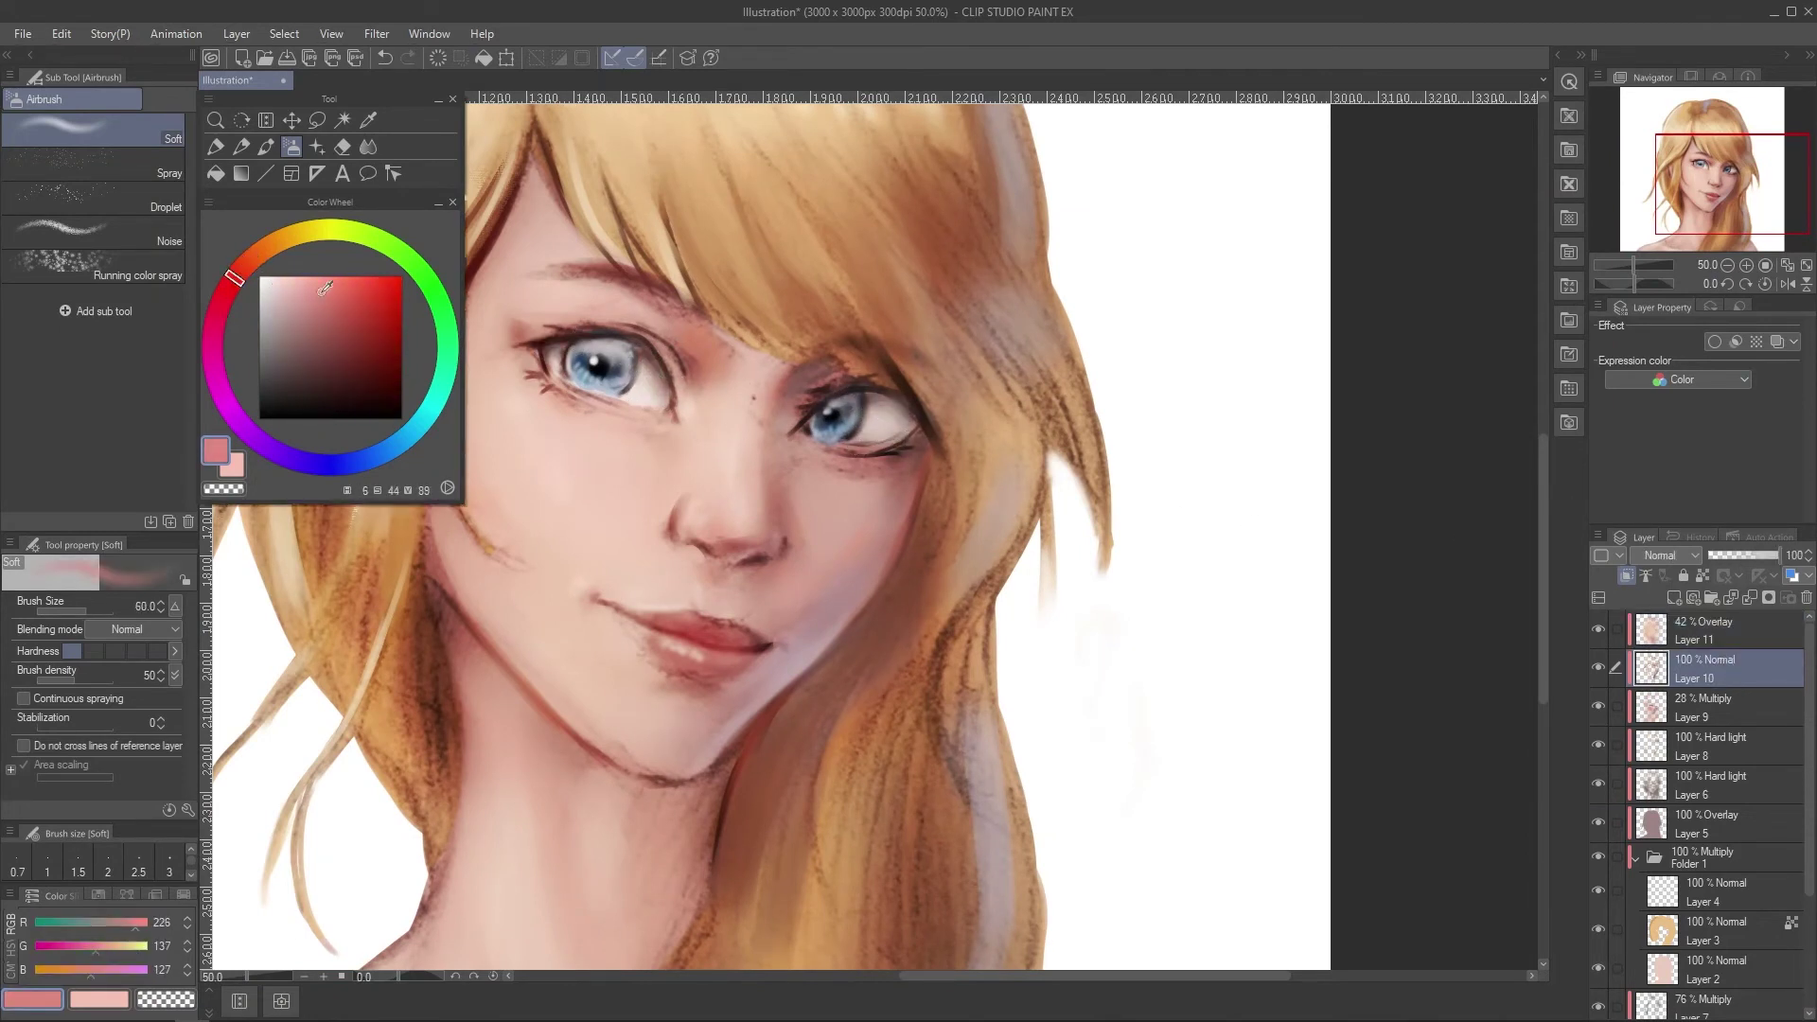
{"action": "key", "text": "bracketleft"}
{"action": "key", "text": "bracketleft"}
{"action": "key", "text": "bracketleft"}
{"action": "key", "text": "bracketleft"}
{"action": "key", "text": "bracketleft"}
{"action": "key", "text": "bracketleft"}
{"action": "left_click", "coordinate": [682, 417], "text": "alt"}
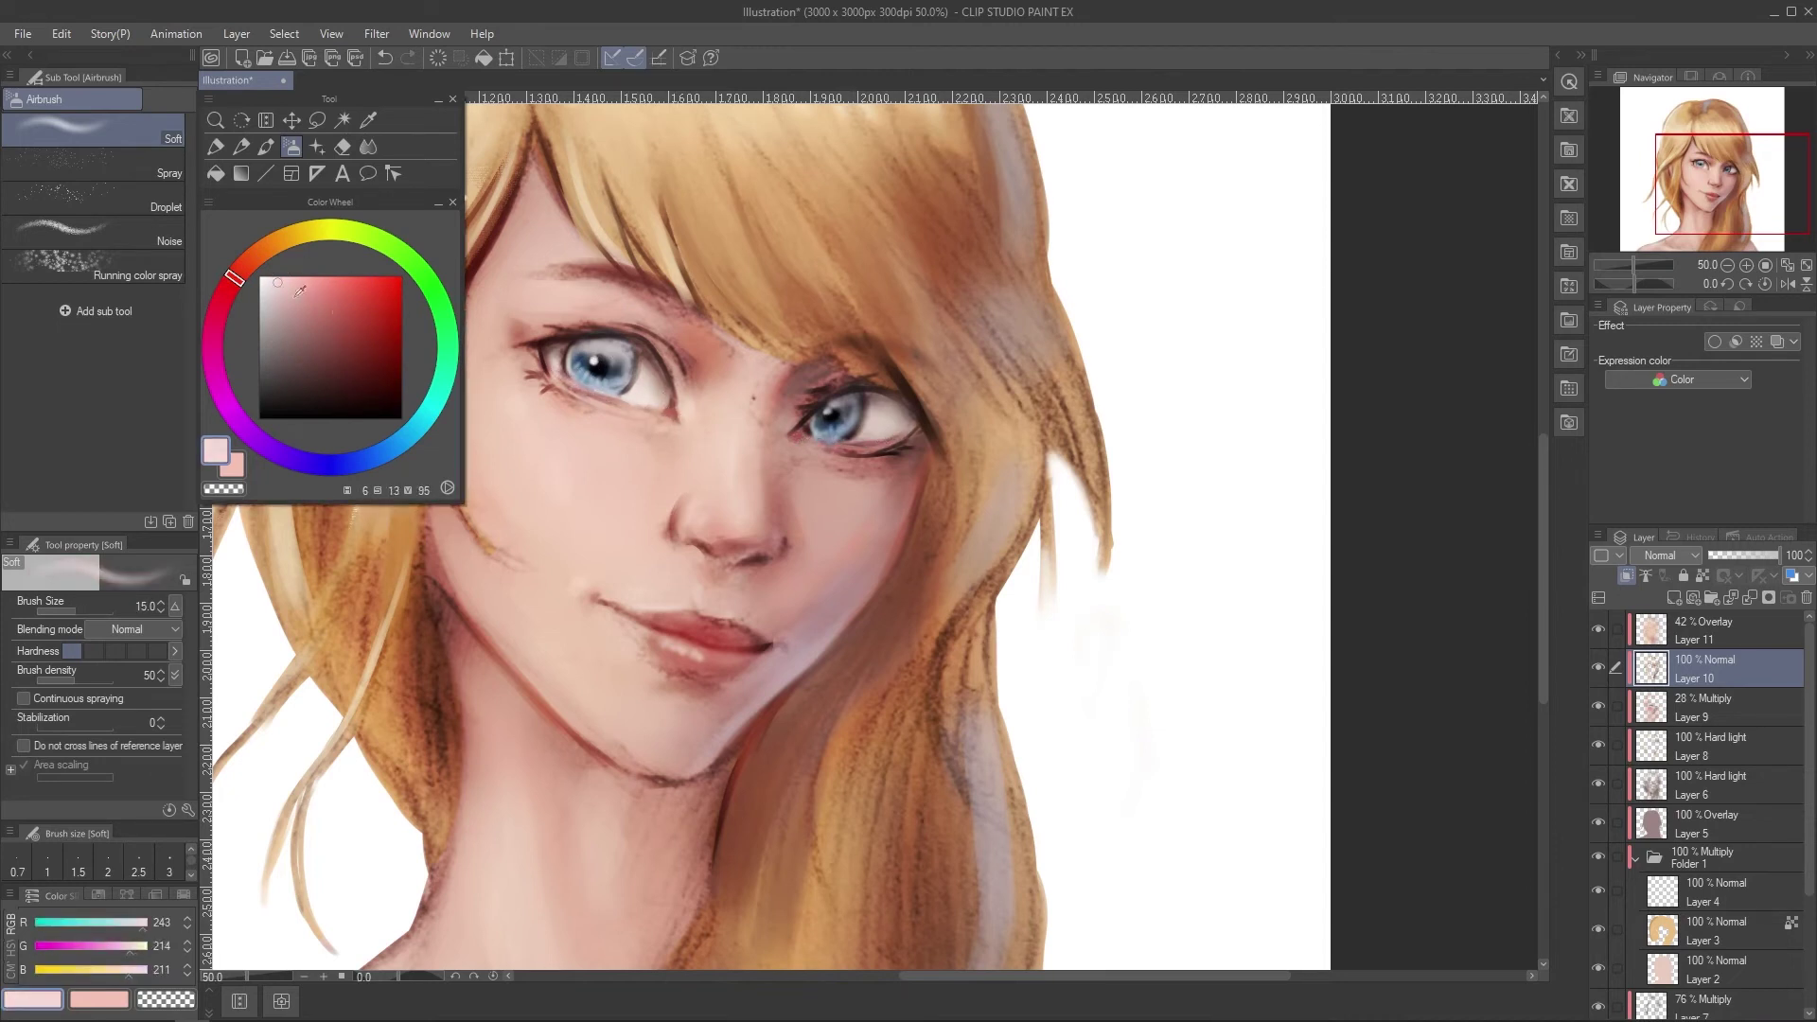
{"action": "left_click", "coordinate": [613, 405], "text": "alt"}
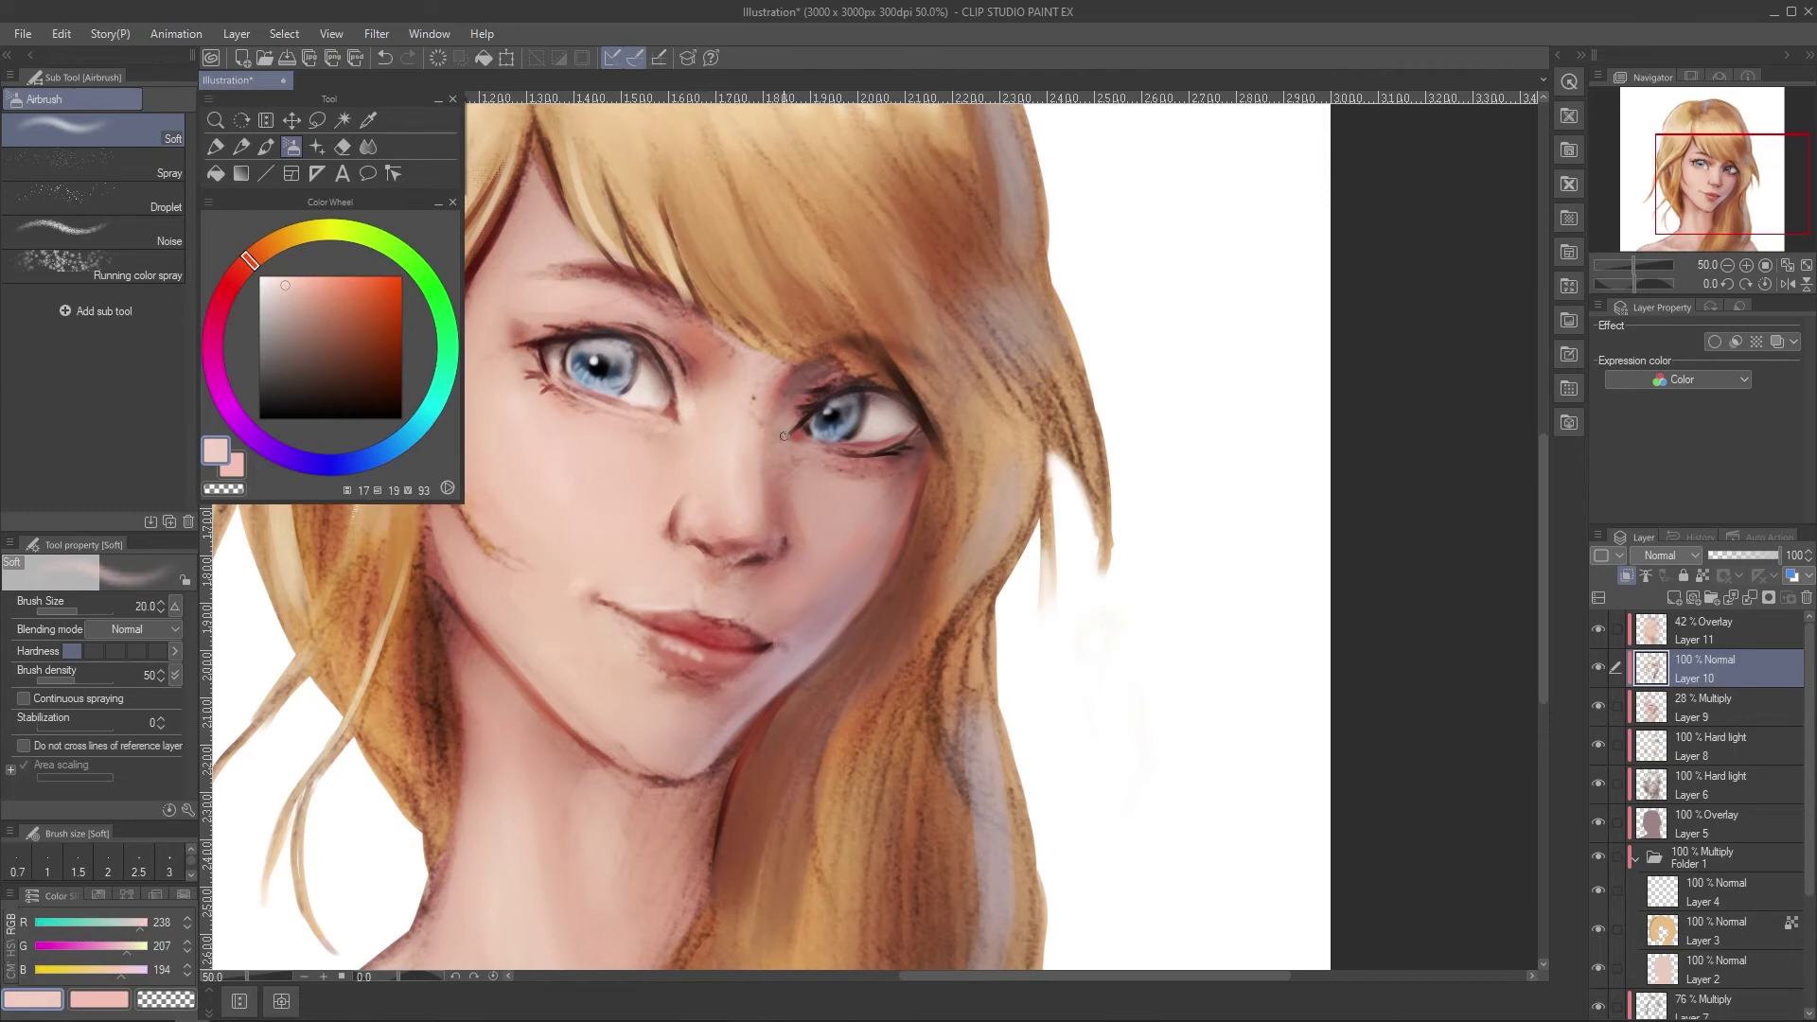
Airbrush muted red (RGB 172, 116, 113) at size 175 over the lips and neck on the Overlay Layer 11.
{"action": "left_click", "coordinate": [1650, 629]}
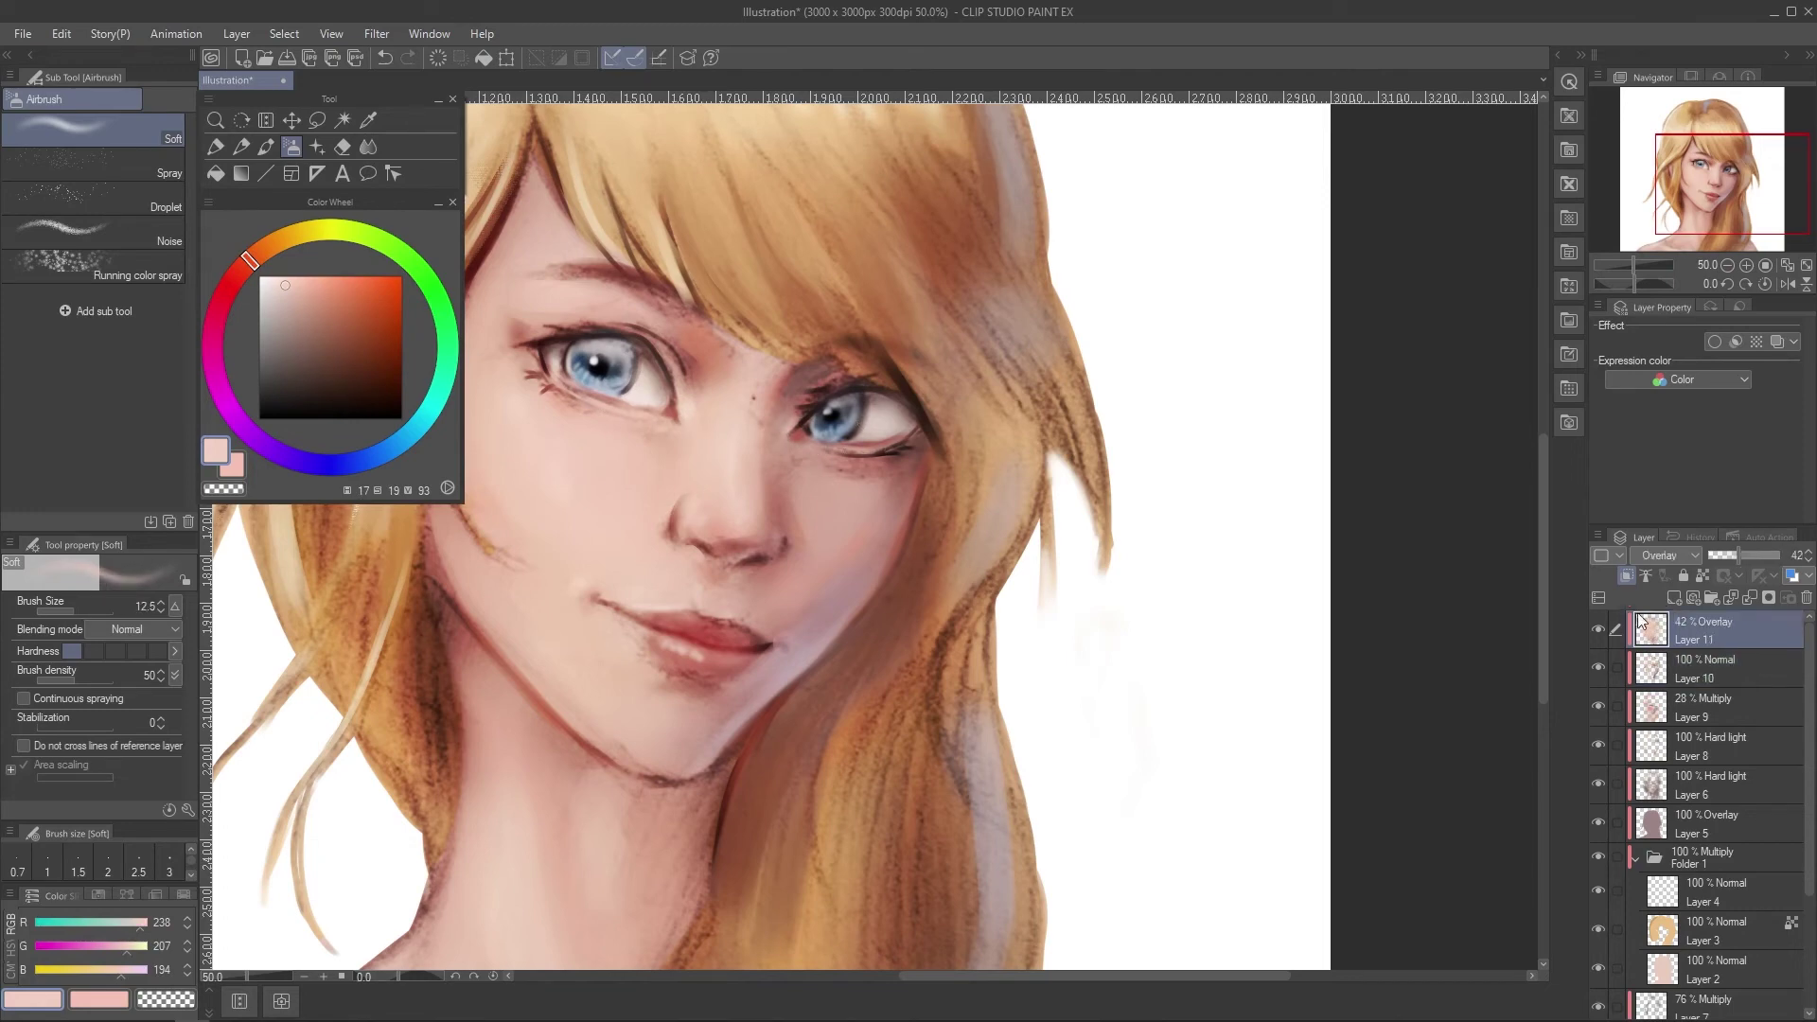
{"action": "left_click_drag", "start_coordinate": [1041, 636], "coordinate": [1152, 603]}
{"action": "left_click", "coordinate": [782, 614], "text": "alt"}
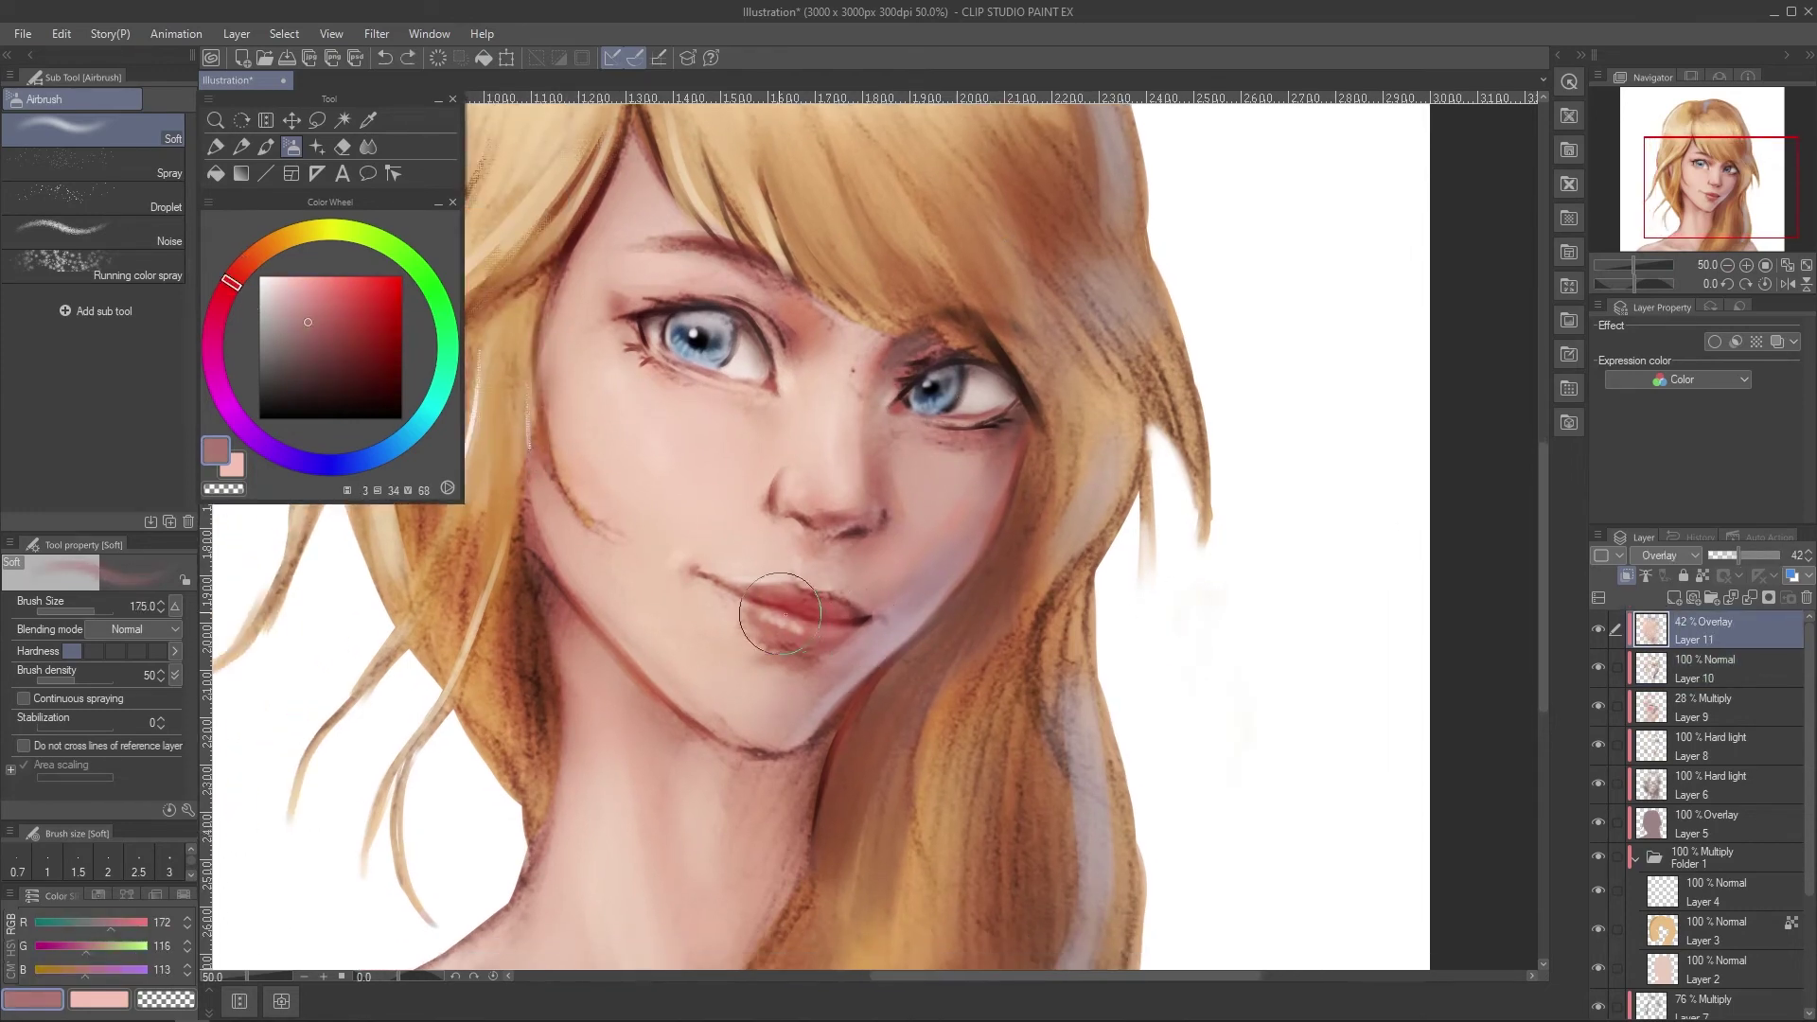
{"action": "scroll", "coordinate": [981, 501], "scroll_direction": "down", "scroll_amount": 1}
{"action": "scroll", "coordinate": [887, 525], "scroll_direction": "down", "scroll_amount": 1}
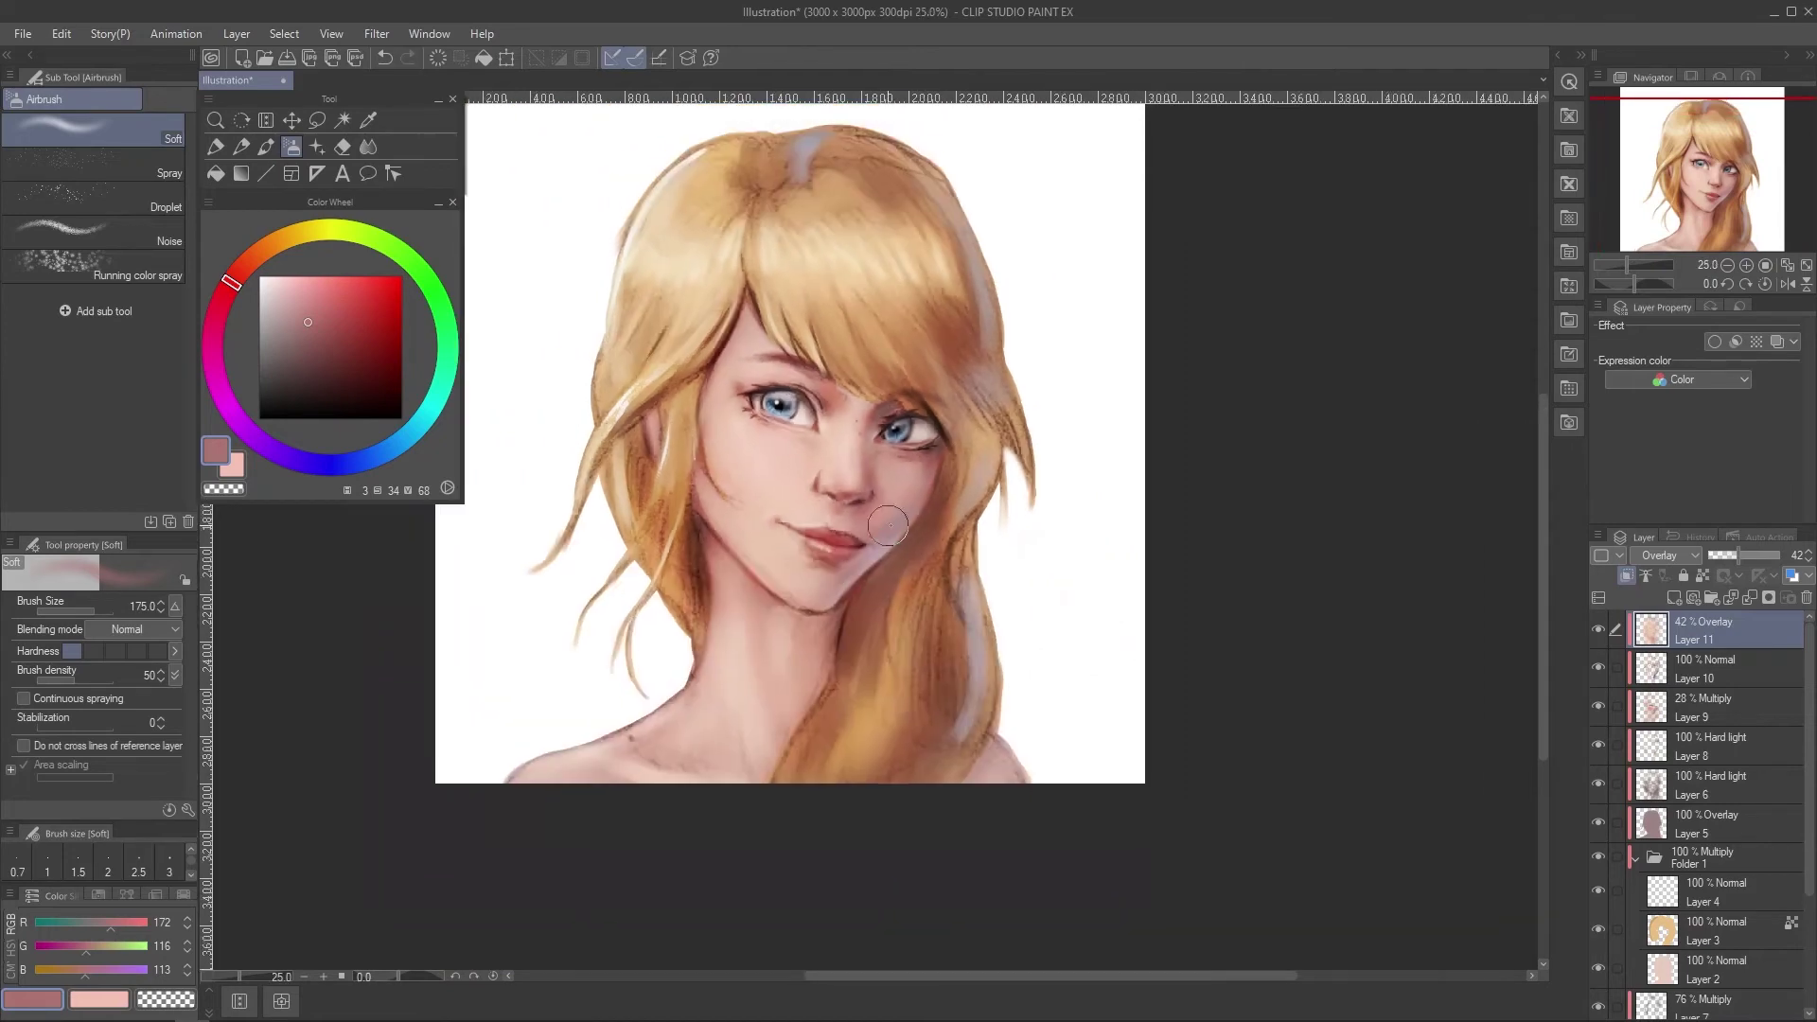
{"action": "left_click", "coordinate": [787, 678]}
{"action": "left_click_drag", "start_coordinate": [1262, 422], "coordinate": [1250, 486]}
{"action": "mouse_move", "coordinate": [1739, 556]}
{"action": "left_mouse_down"}
{"action": "mouse_move", "coordinate": [1783, 558]}
{"action": "mouse_move", "coordinate": [1754, 555]}
{"action": "left_mouse_up"}
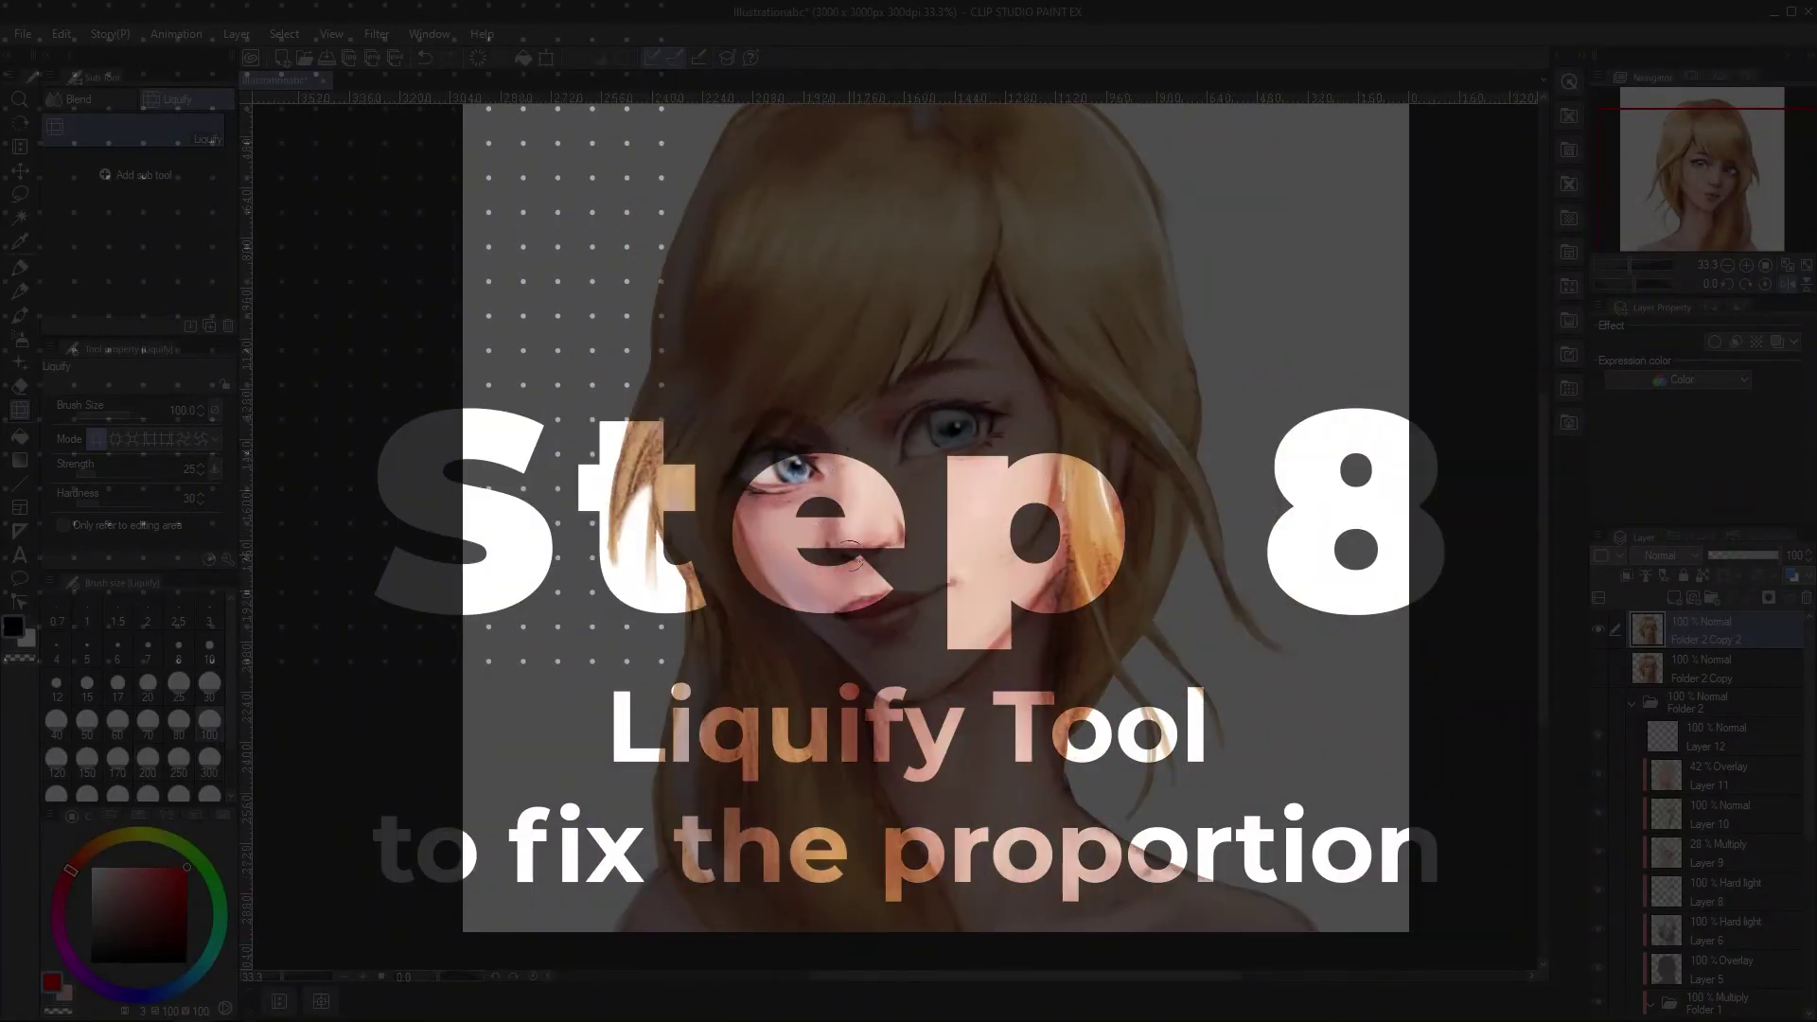
Adjust the chin and jaw contour on the Folder 2 Copy 2 layer with Liquify at size 175.
{"action": "key", "text": "bracketleft"}
{"action": "key", "text": "bracketleft"}
{"action": "key", "text": "bracketleft"}
{"action": "key", "text": "bracketleft"}
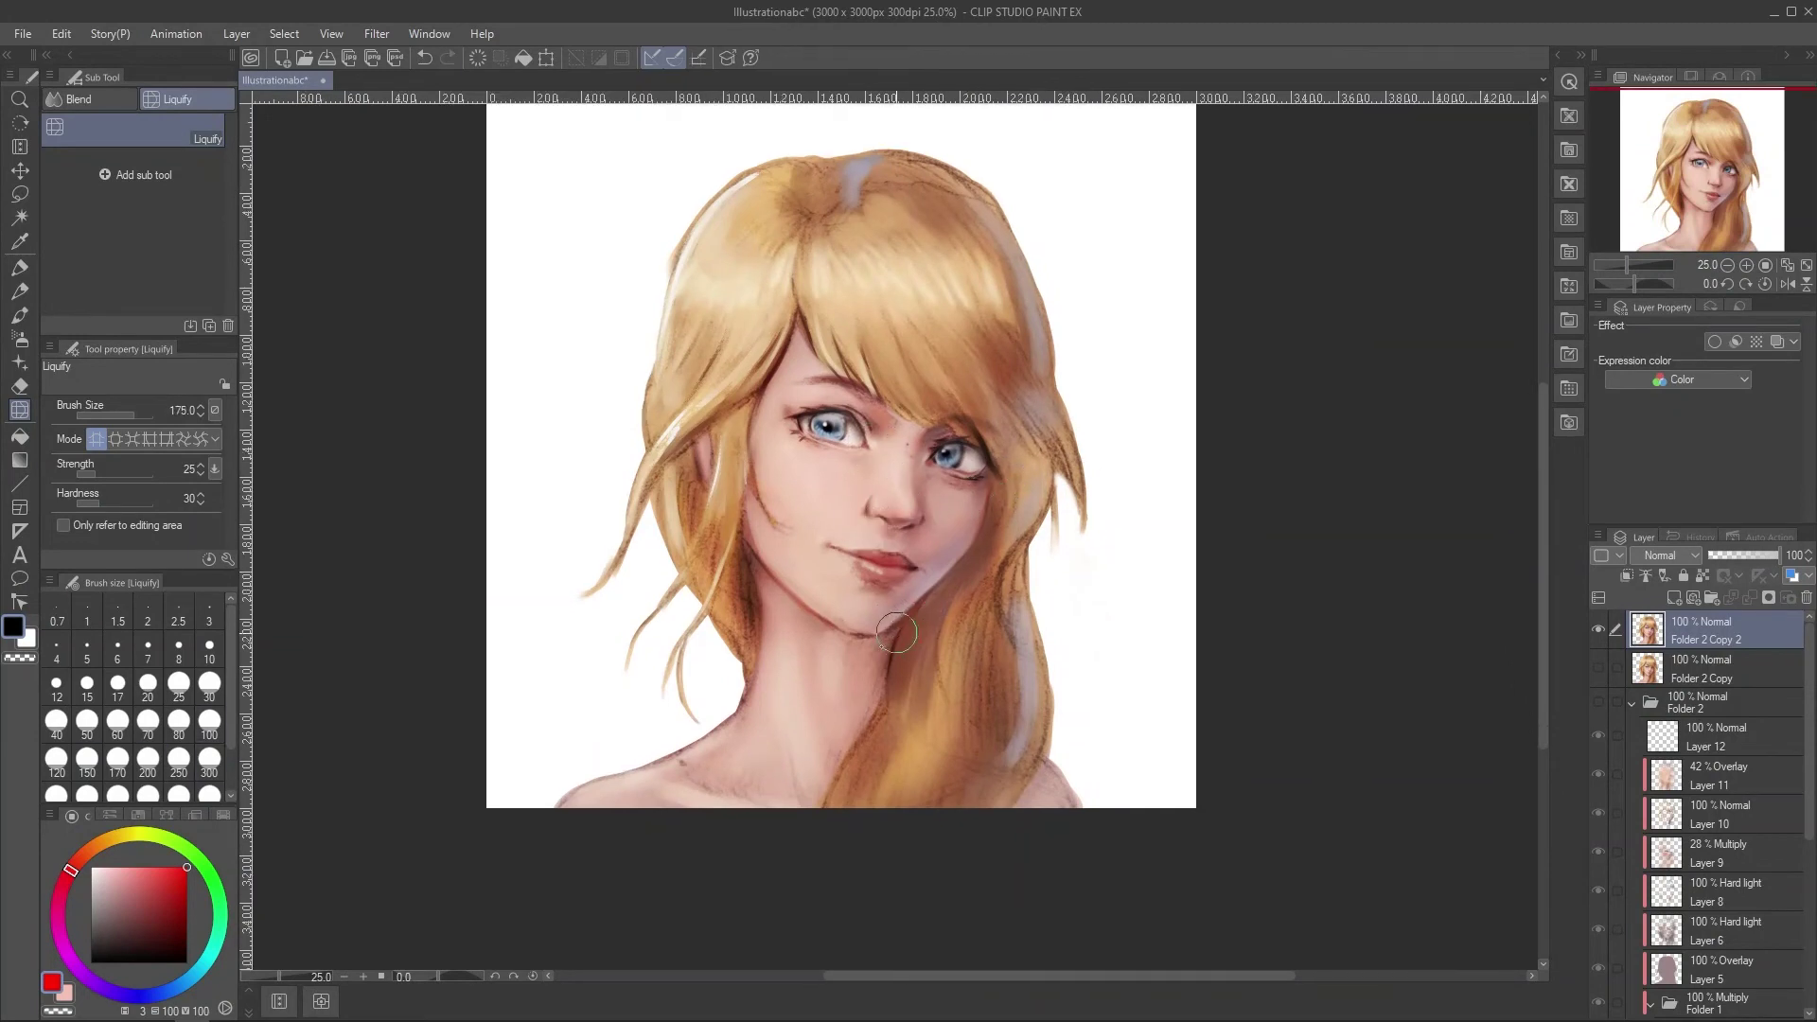
Push the top of the head inward and the left-hand shoulder outward with Liquify at size 800 and strength 25.
{"action": "key", "text": "bracketright"}
{"action": "key", "text": "bracketright"}
{"action": "key", "text": "bracketright"}
{"action": "key", "text": "bracketright"}
{"action": "key", "text": "bracketright"}
{"action": "key", "text": "bracketright"}
{"action": "key", "text": "bracketright"}
{"action": "key", "text": "bracketright"}
{"action": "mouse_move", "coordinate": [944, 214]}
{"action": "left_mouse_down"}
{"action": "mouse_move", "coordinate": [943, 314]}
{"action": "mouse_move", "coordinate": [821, 280]}
{"action": "left_mouse_up"}
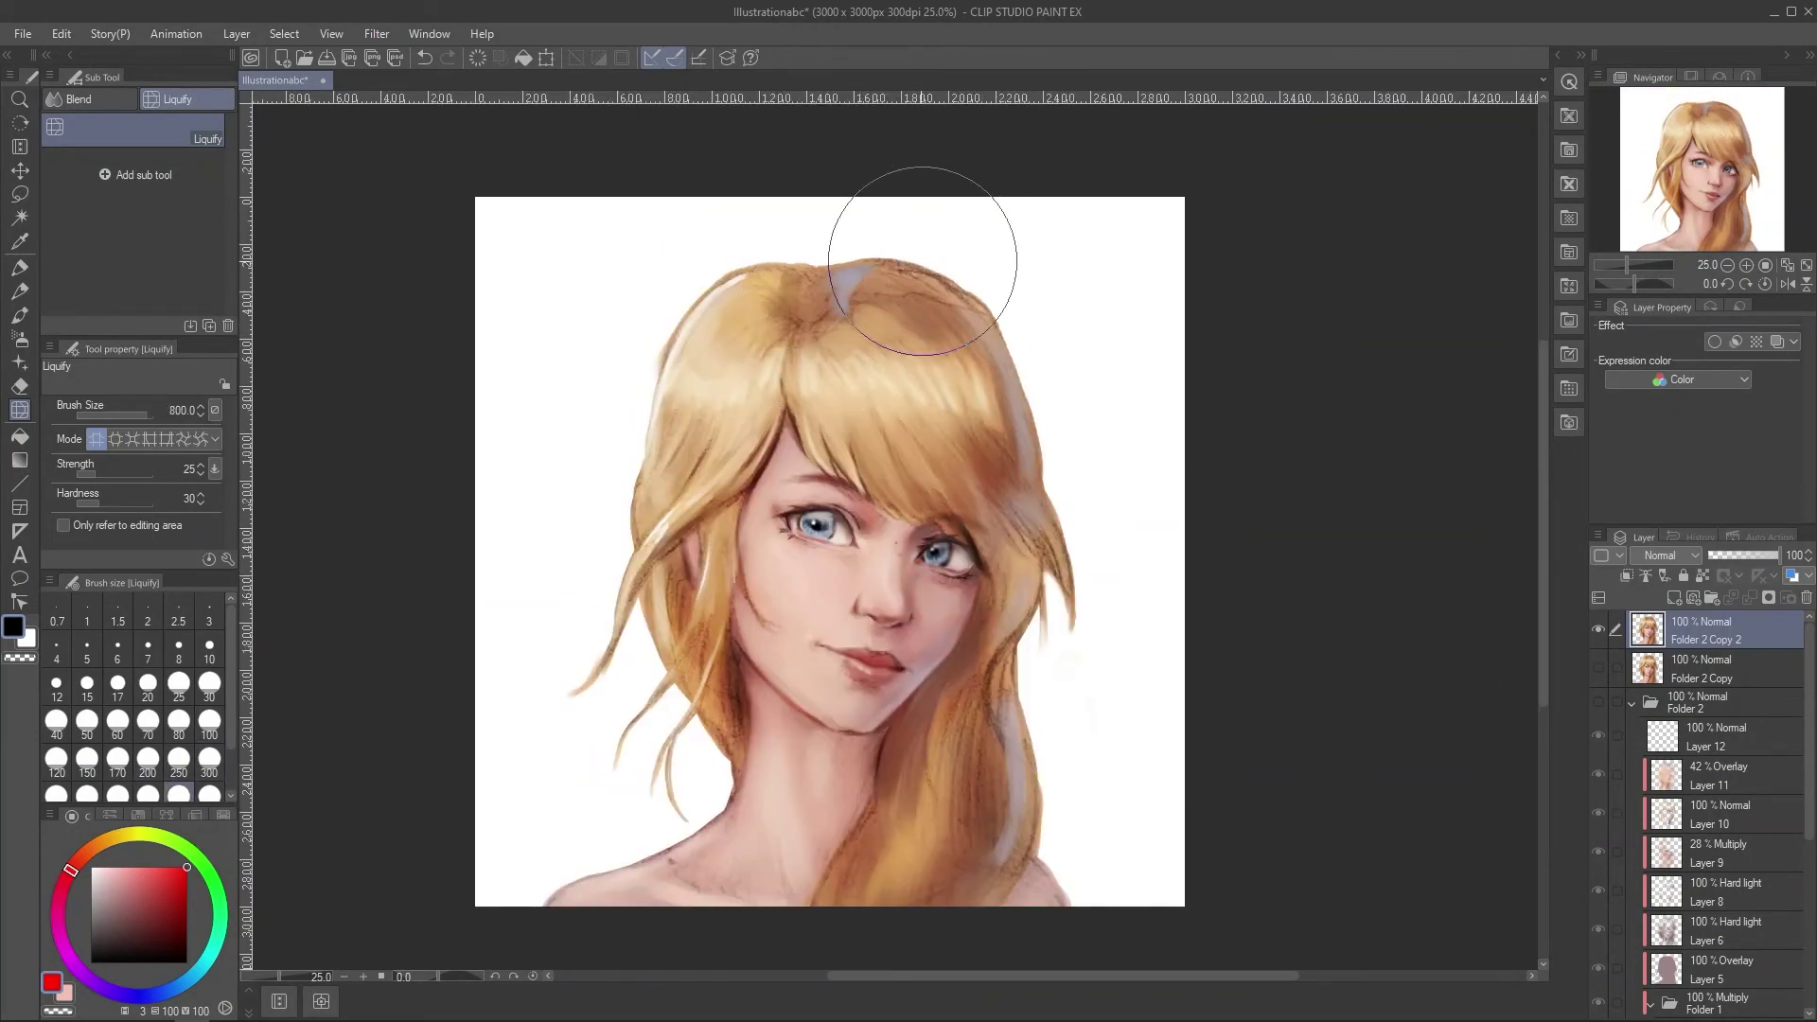
{"action": "mouse_move", "coordinate": [987, 294]}
{"action": "left_mouse_down"}
{"action": "mouse_move", "coordinate": [847, 292]}
{"action": "mouse_move", "coordinate": [749, 327]}
{"action": "mouse_move", "coordinate": [735, 292]}
{"action": "mouse_move", "coordinate": [875, 252]}
{"action": "mouse_move", "coordinate": [865, 311]}
{"action": "mouse_move", "coordinate": [977, 333]}
{"action": "mouse_move", "coordinate": [996, 374]}
{"action": "mouse_move", "coordinate": [730, 325]}
{"action": "mouse_move", "coordinate": [803, 336]}
{"action": "mouse_move", "coordinate": [883, 318]}
{"action": "mouse_move", "coordinate": [712, 352]}
{"action": "left_mouse_up"}
{"action": "left_click_drag", "start_coordinate": [620, 887], "coordinate": [551, 878]}
{"action": "left_click_drag", "start_coordinate": [703, 851], "coordinate": [678, 877]}
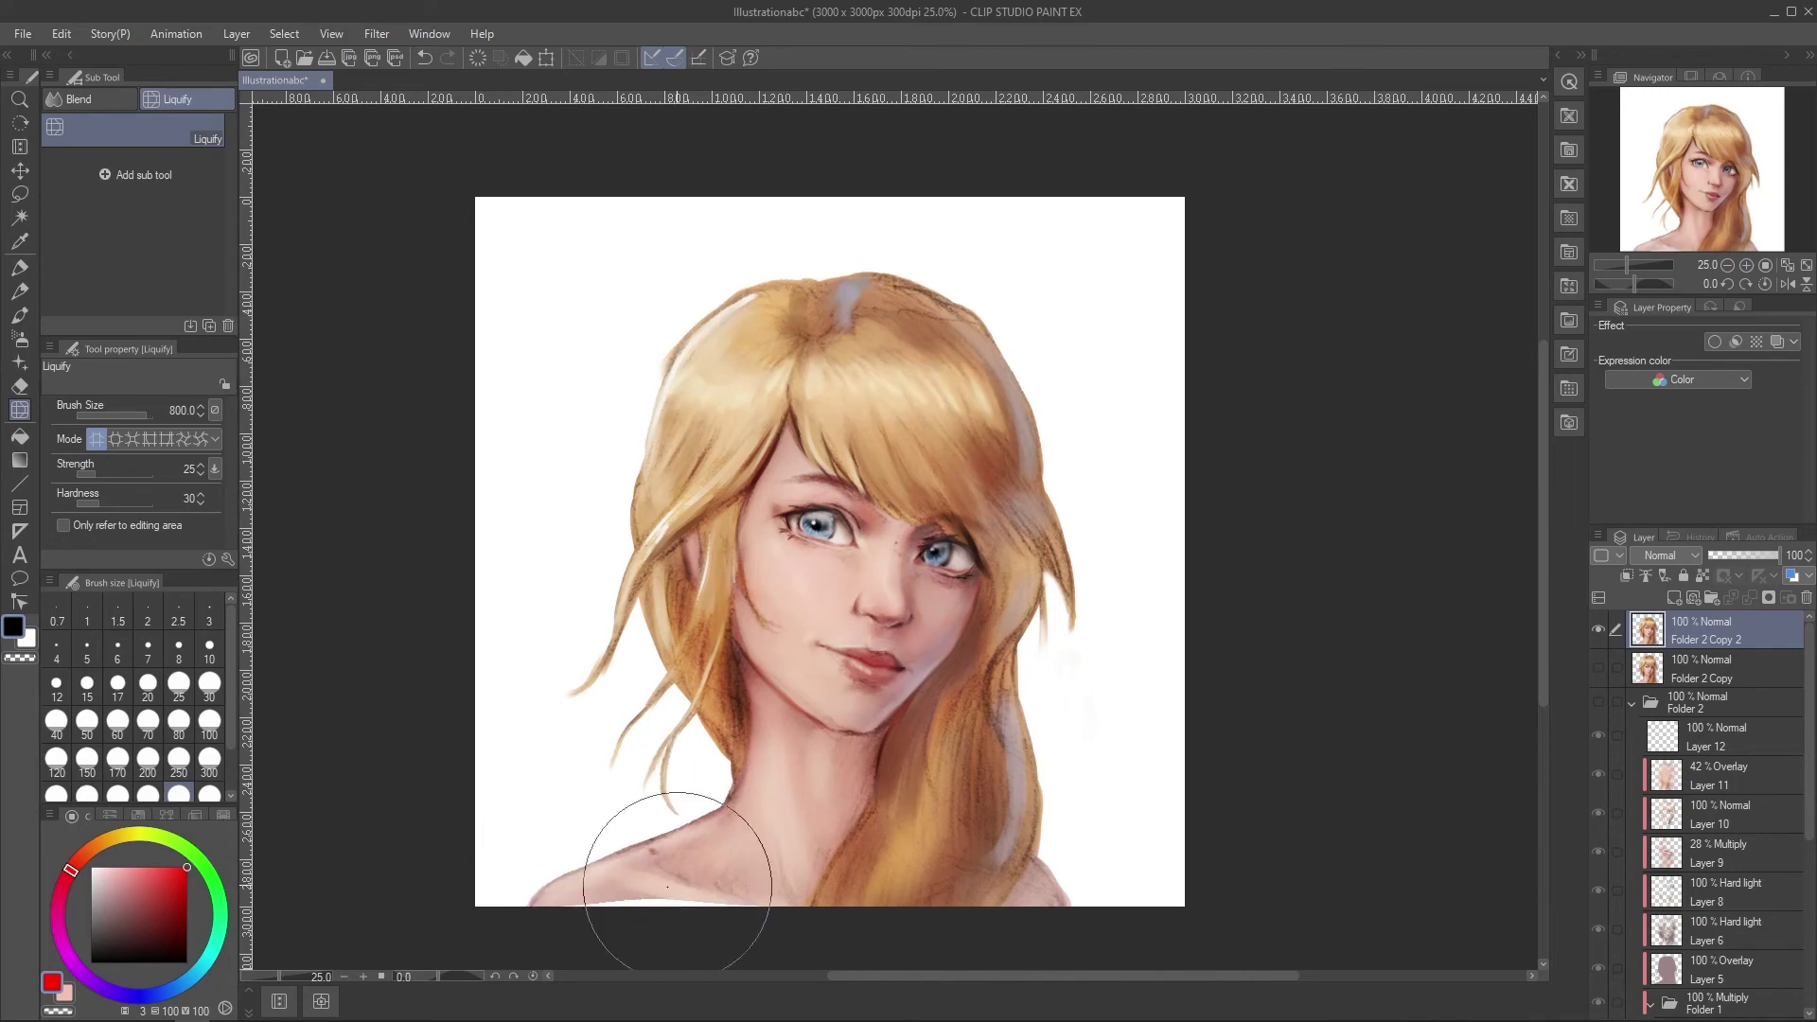
Enlarge the left-hand eye slightly with Liquify in Expand mode at size 250.
{"action": "key", "text": "bracketleft"}
{"action": "key", "text": "bracketleft"}
{"action": "key", "text": "bracketleft"}
{"action": "key", "text": "bracketleft"}
{"action": "left_click", "coordinate": [113, 438]}
{"action": "scroll", "coordinate": [823, 502], "scroll_direction": "up", "scroll_amount": 1}
{"action": "key", "text": "bracketleft"}
{"action": "key", "text": "bracketleft"}
{"action": "key", "text": "bracketleft"}
{"action": "key", "text": "bracketleft"}
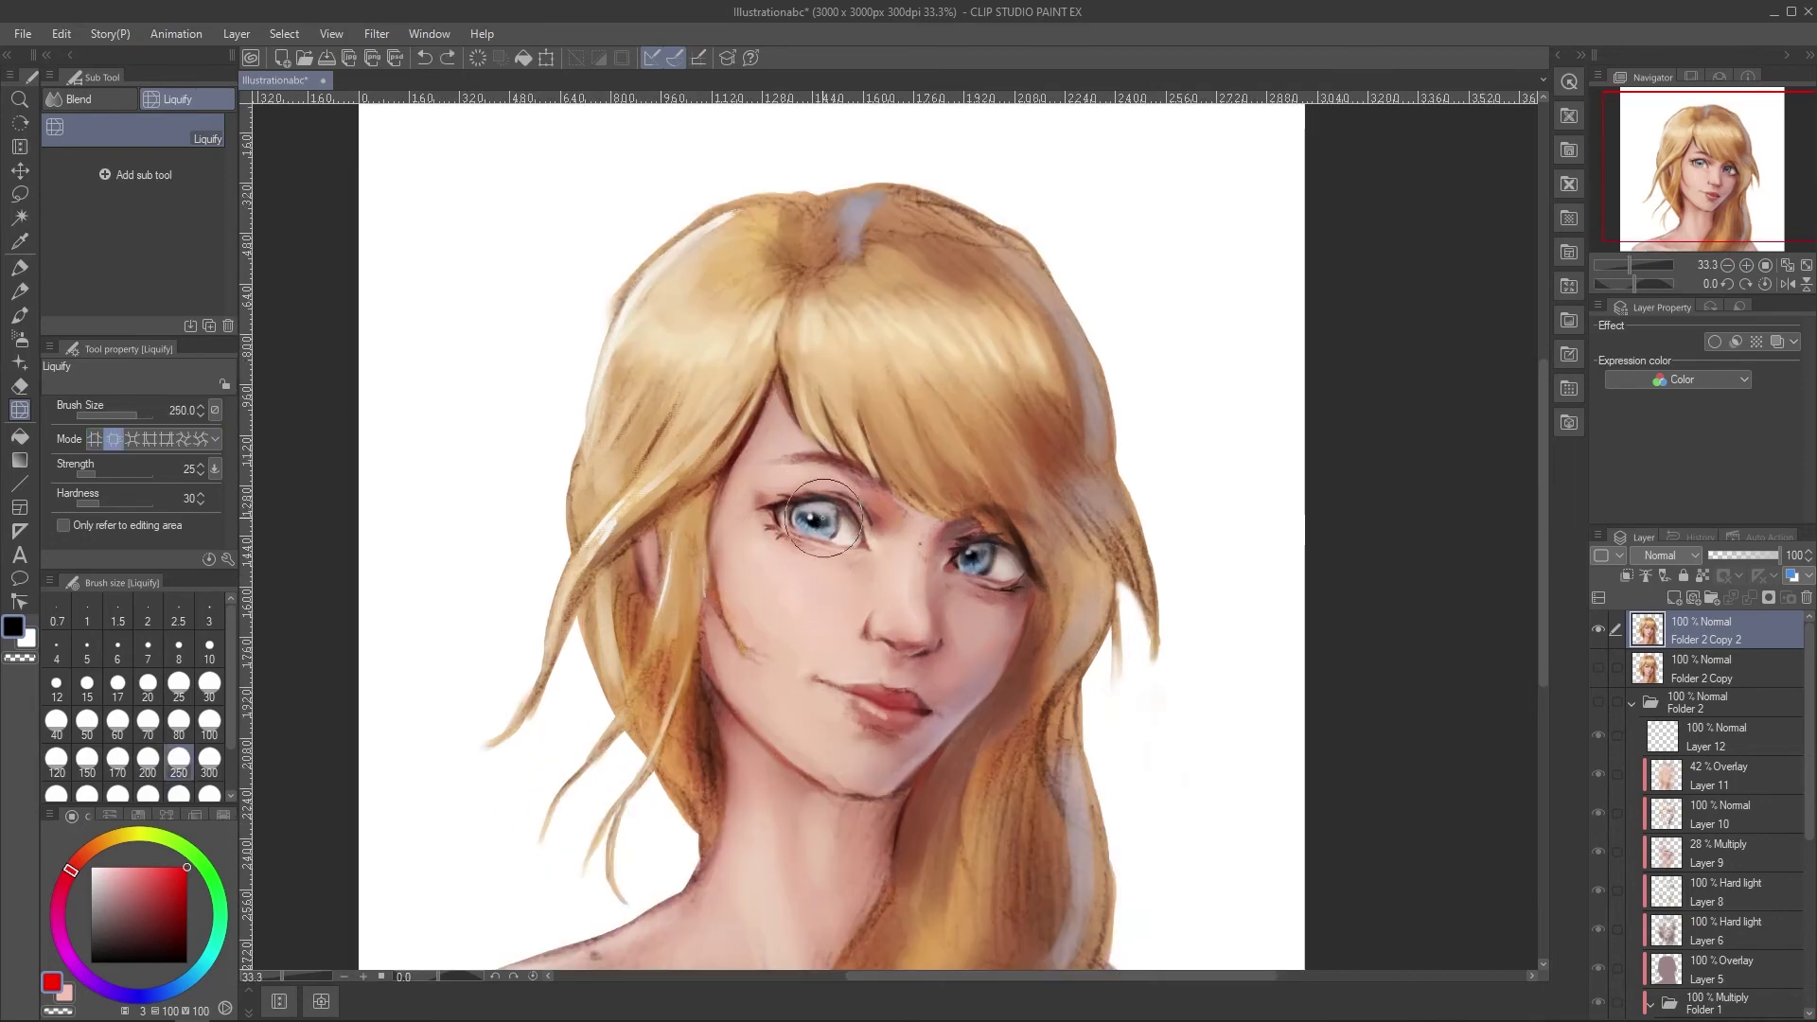
{"action": "left_click_drag", "start_coordinate": [820, 523], "coordinate": [717, 443]}
Nudge the lips at size 175 and the left-hand hair and shoulder area at size 800 with Liquify in push mode.
{"action": "left_click", "coordinate": [96, 438]}
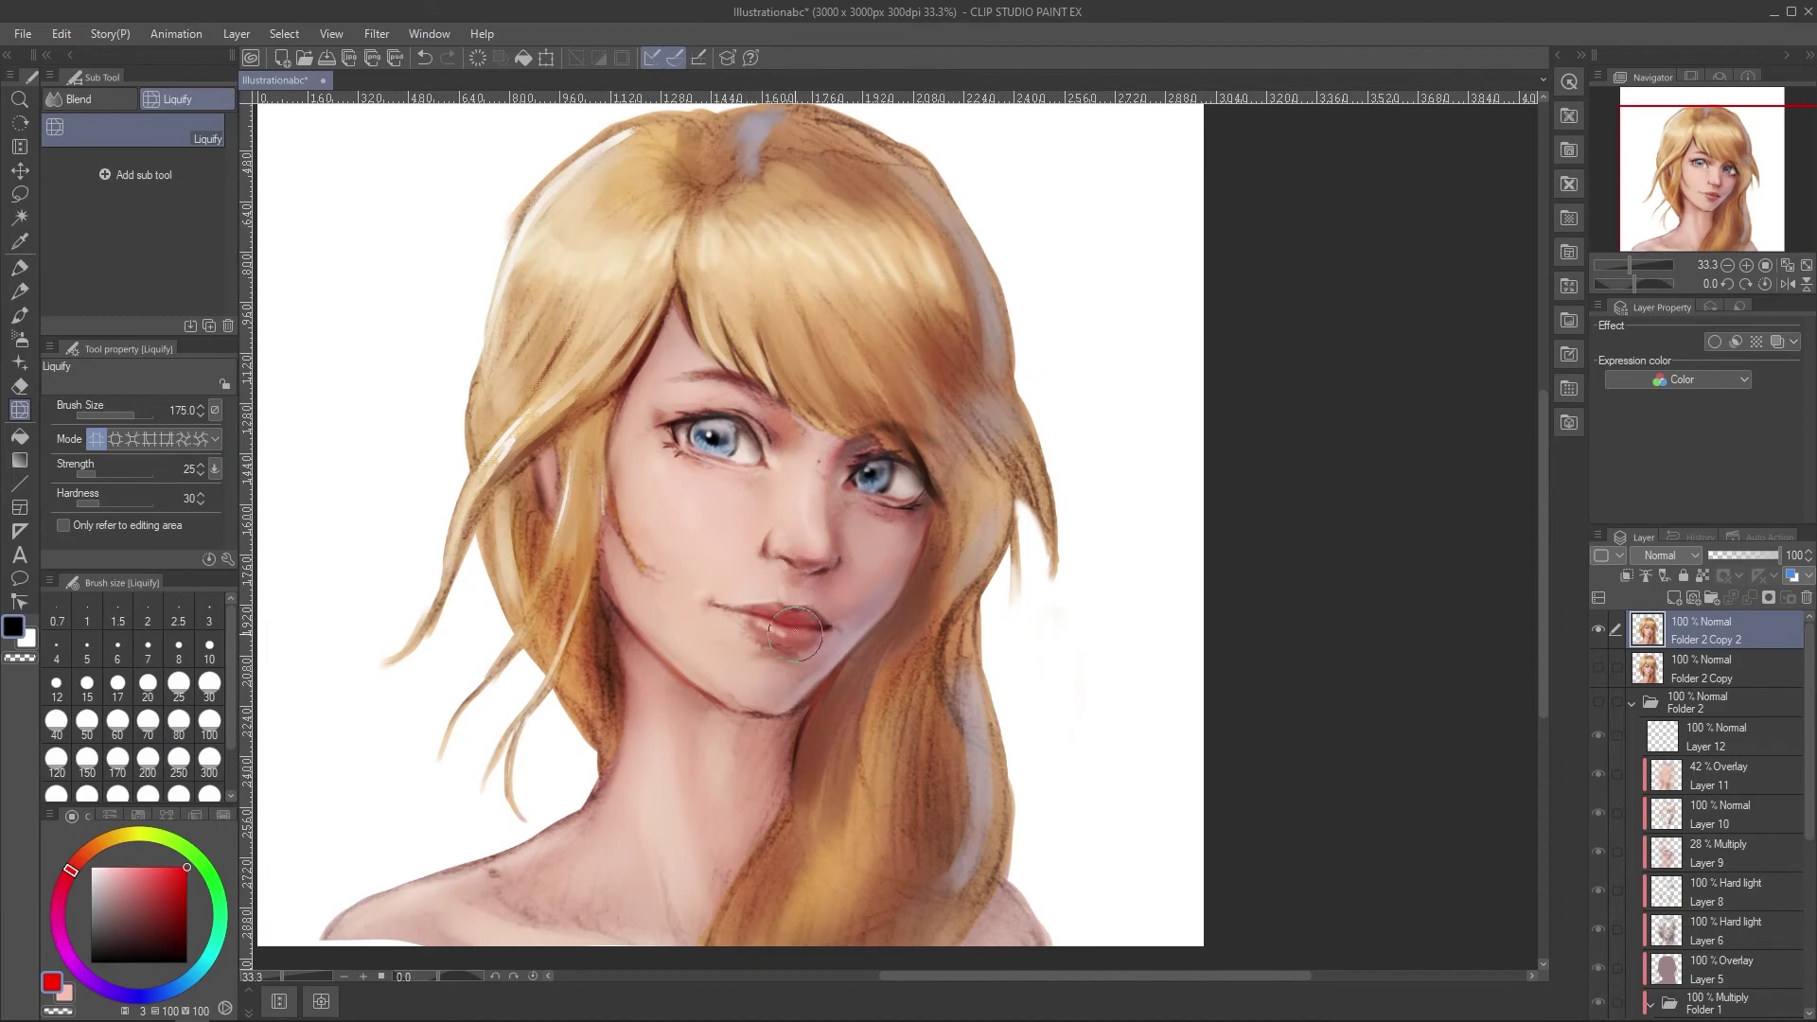
{"action": "scroll", "coordinate": [839, 564], "scroll_direction": "down", "scroll_amount": 1}
{"action": "key", "text": "bracketright"}
{"action": "key", "text": "bracketright"}
{"action": "key", "text": "bracketright"}
{"action": "key", "text": "bracketright"}
{"action": "key", "text": "bracketright"}
{"action": "key", "text": "bracketright"}
{"action": "key", "text": "bracketright"}
{"action": "key", "text": "bracketright"}
{"action": "key", "text": "bracketright"}
{"action": "key", "text": "bracketright"}
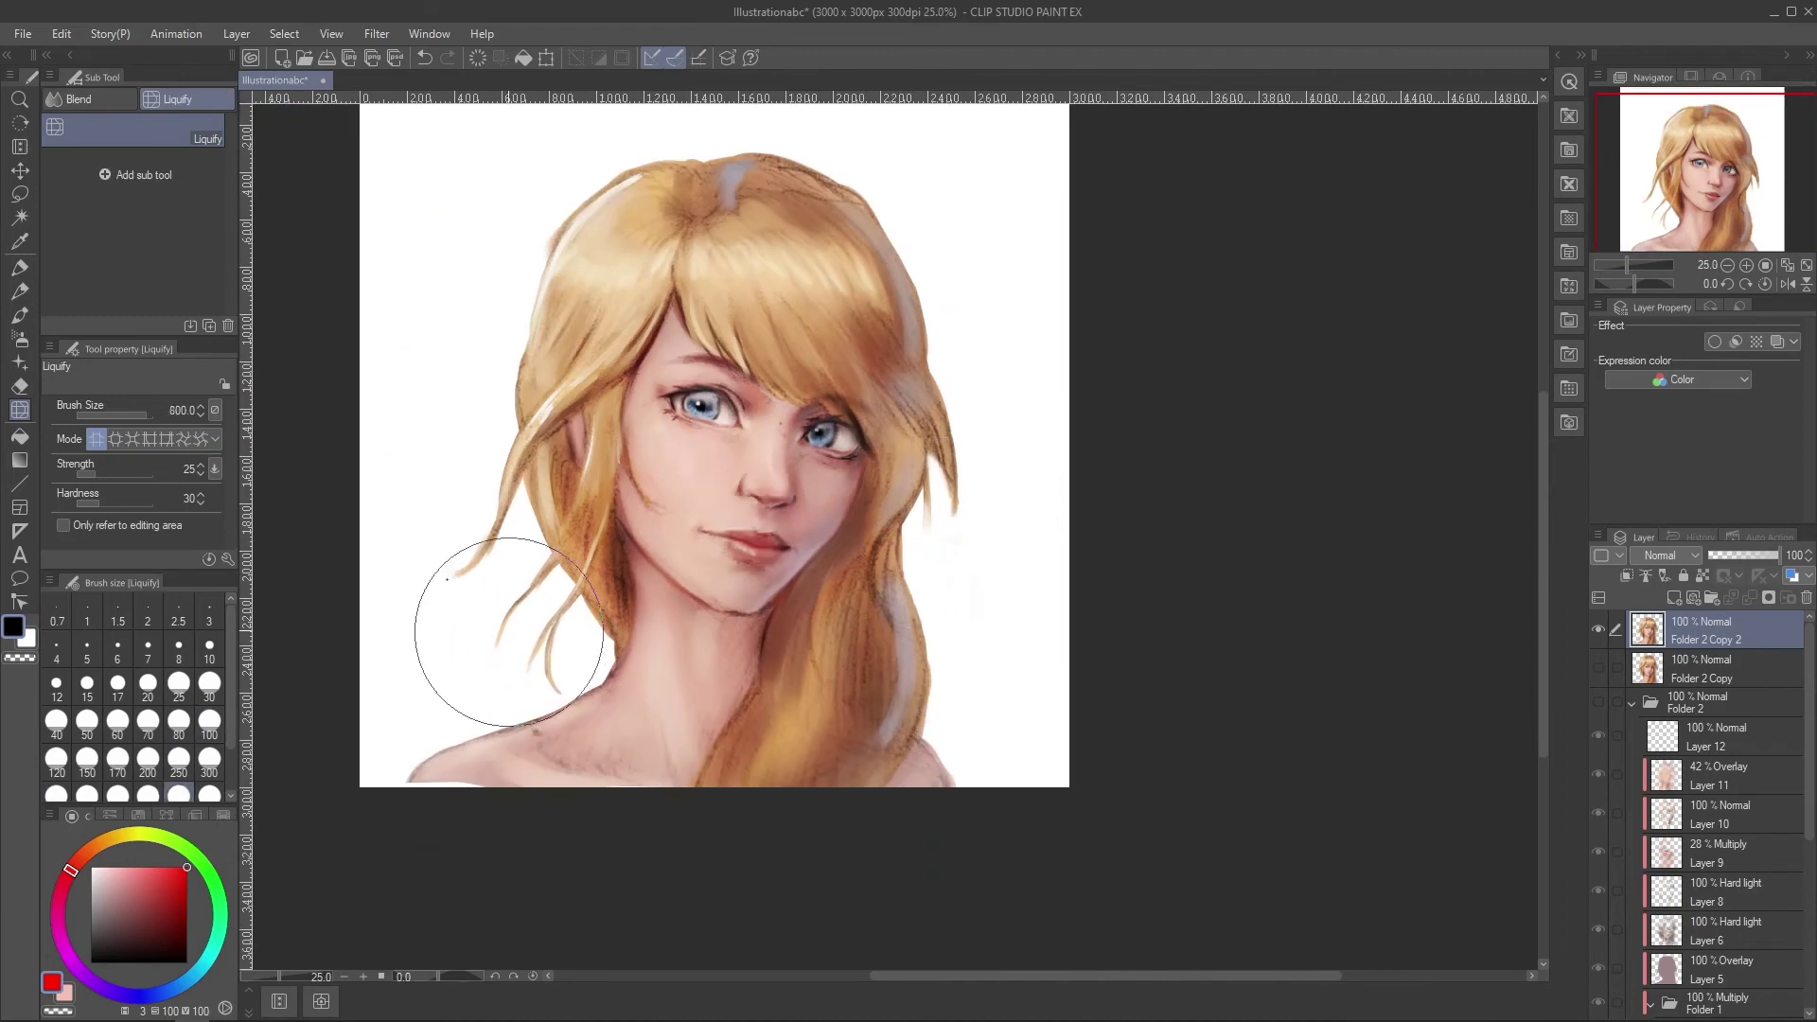
Mirror the canvas view and reshape the outer hair at size 600 and finer facial contours at size 100 with Liquify.
{"action": "key", "text": "h"}
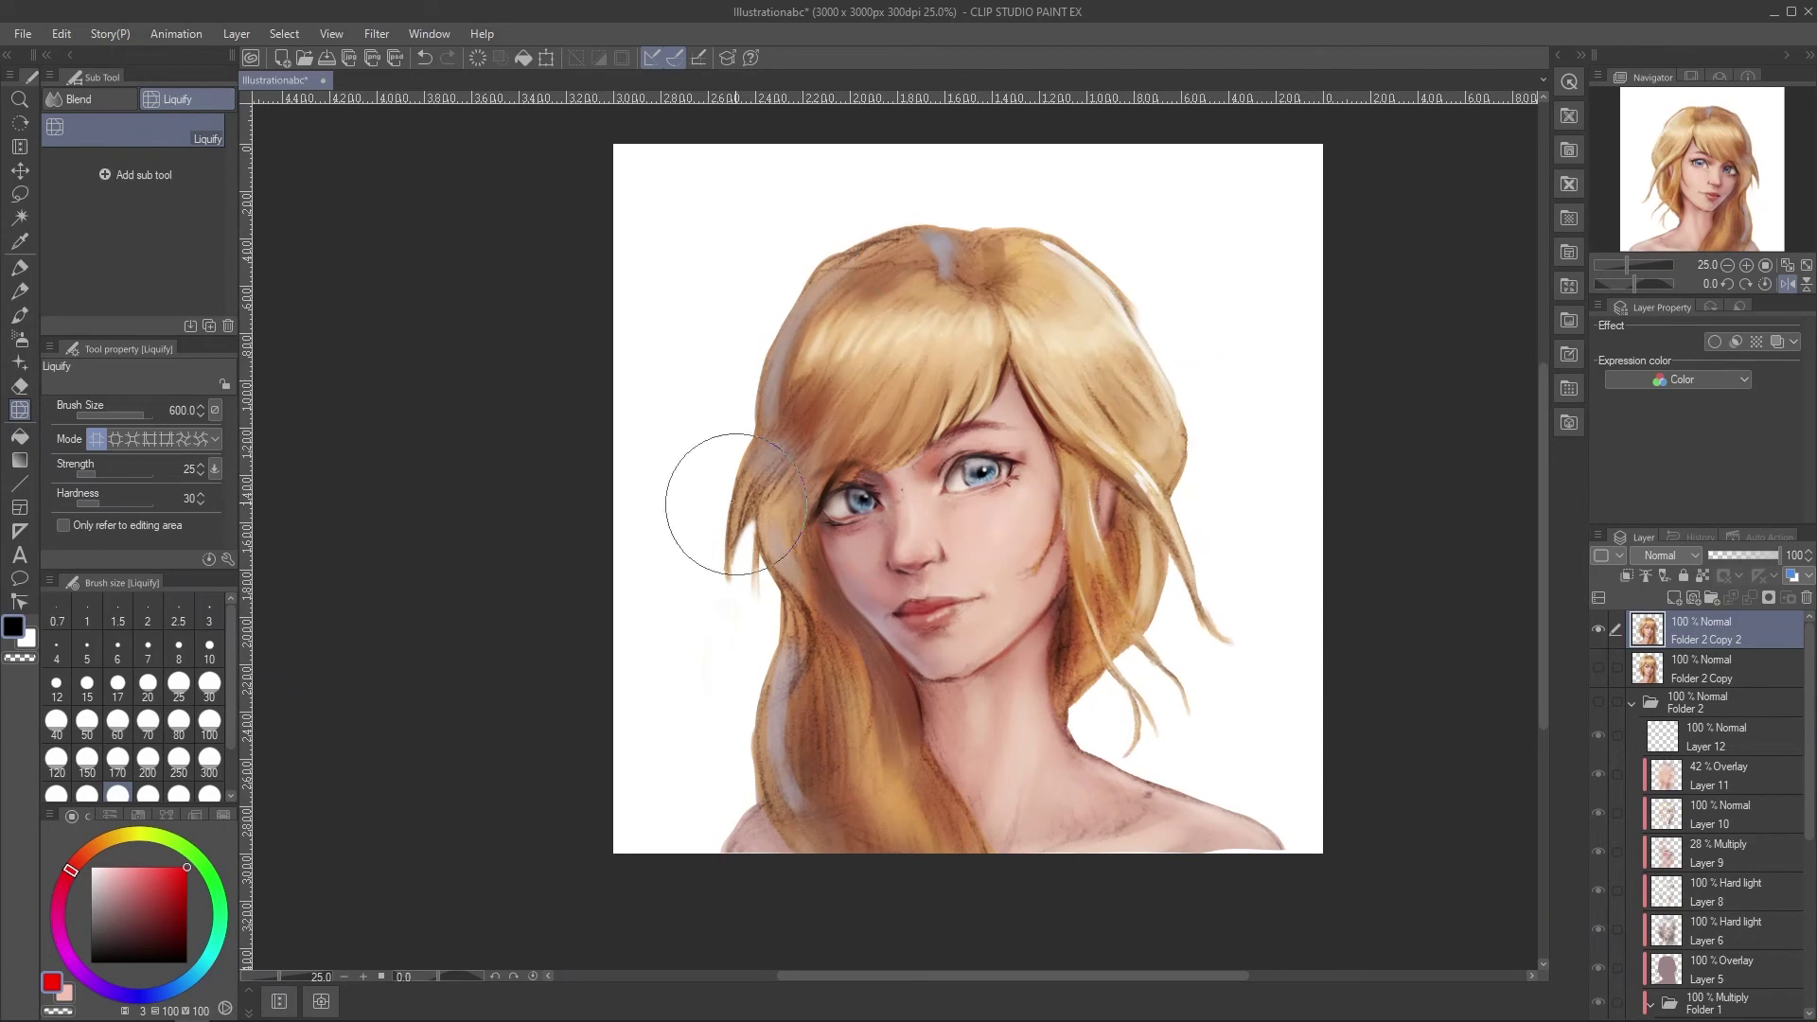
{"action": "key", "text": "bracketleft"}
{"action": "key", "text": "bracketleft"}
{"action": "key", "text": "bracketleft"}
{"action": "key", "text": "bracketleft"}
{"action": "key", "text": "bracketleft"}
{"action": "key", "text": "bracketleft"}
{"action": "key", "text": "bracketleft"}
{"action": "scroll", "coordinate": [991, 496], "scroll_direction": "up", "scroll_amount": 1}
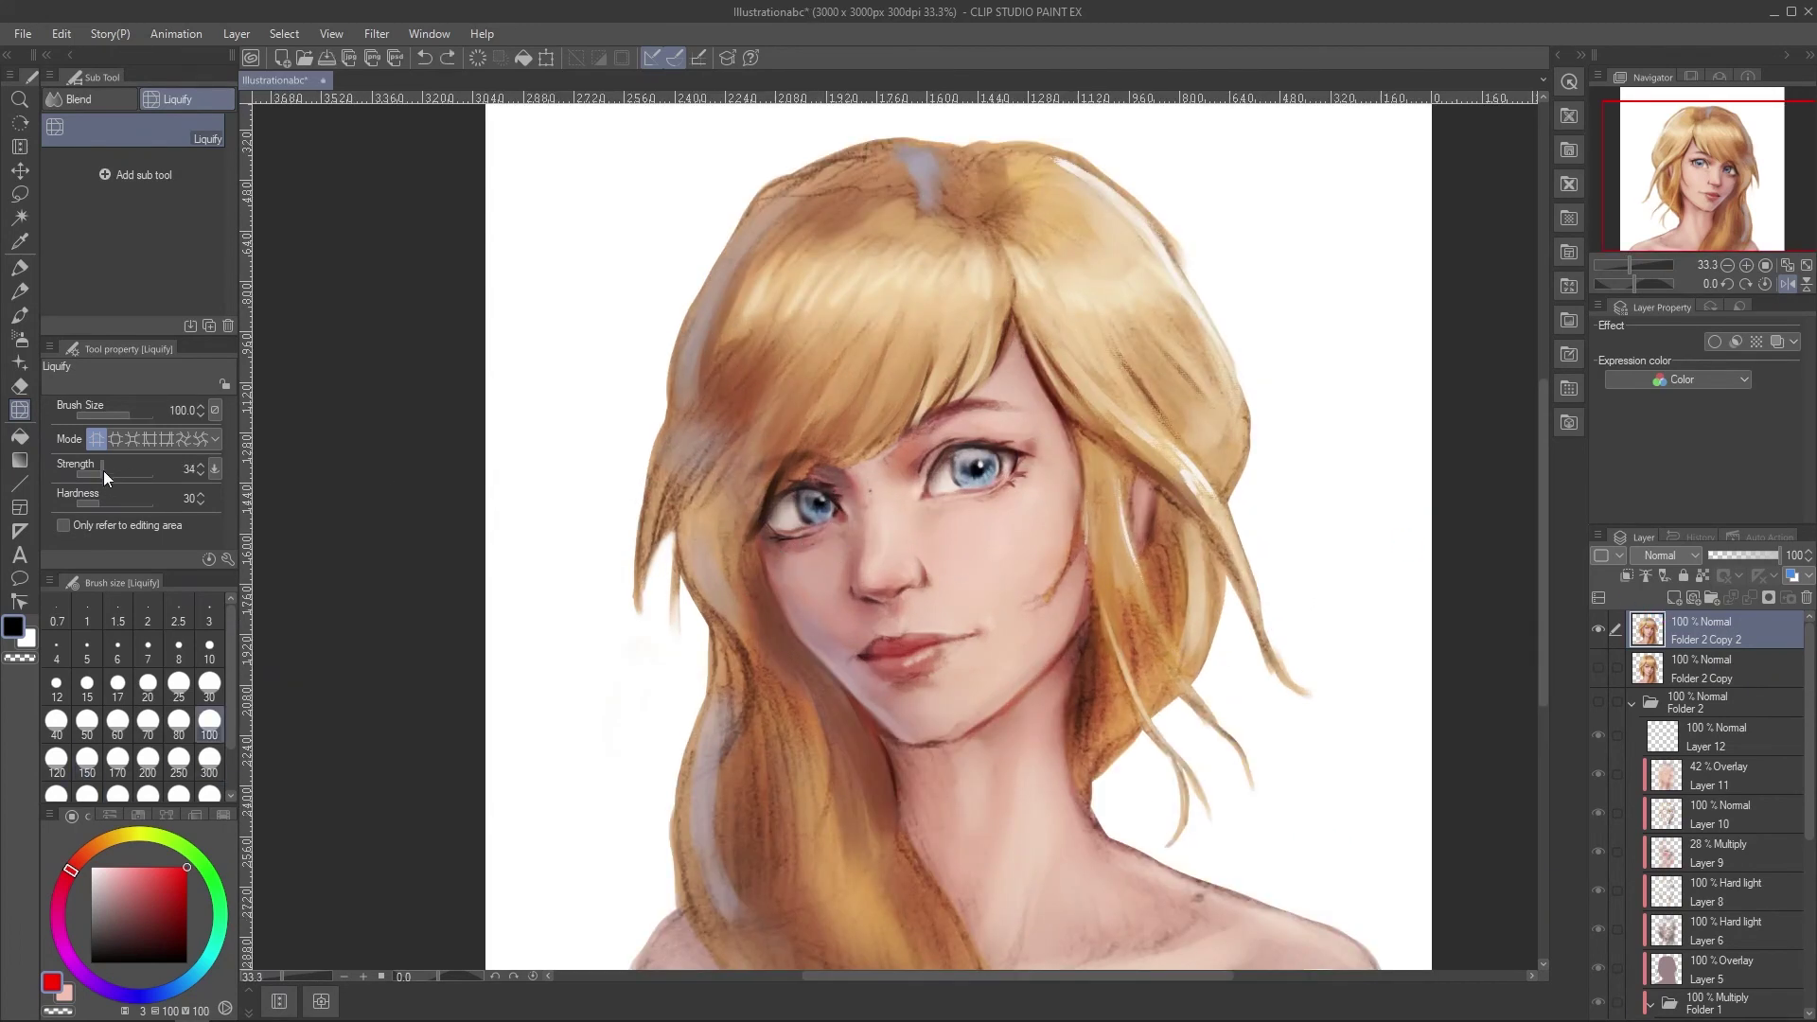
Correct the eye and nose proportions with Liquify at size 175 and strength 34, and restore the unmirrored view.
{"action": "scroll", "coordinate": [1056, 455], "scroll_direction": "down", "scroll_amount": 1}
{"action": "scroll", "coordinate": [1167, 437], "scroll_direction": "down", "scroll_amount": 2}
{"action": "scroll", "coordinate": [1197, 437], "scroll_direction": "up", "scroll_amount": 2}
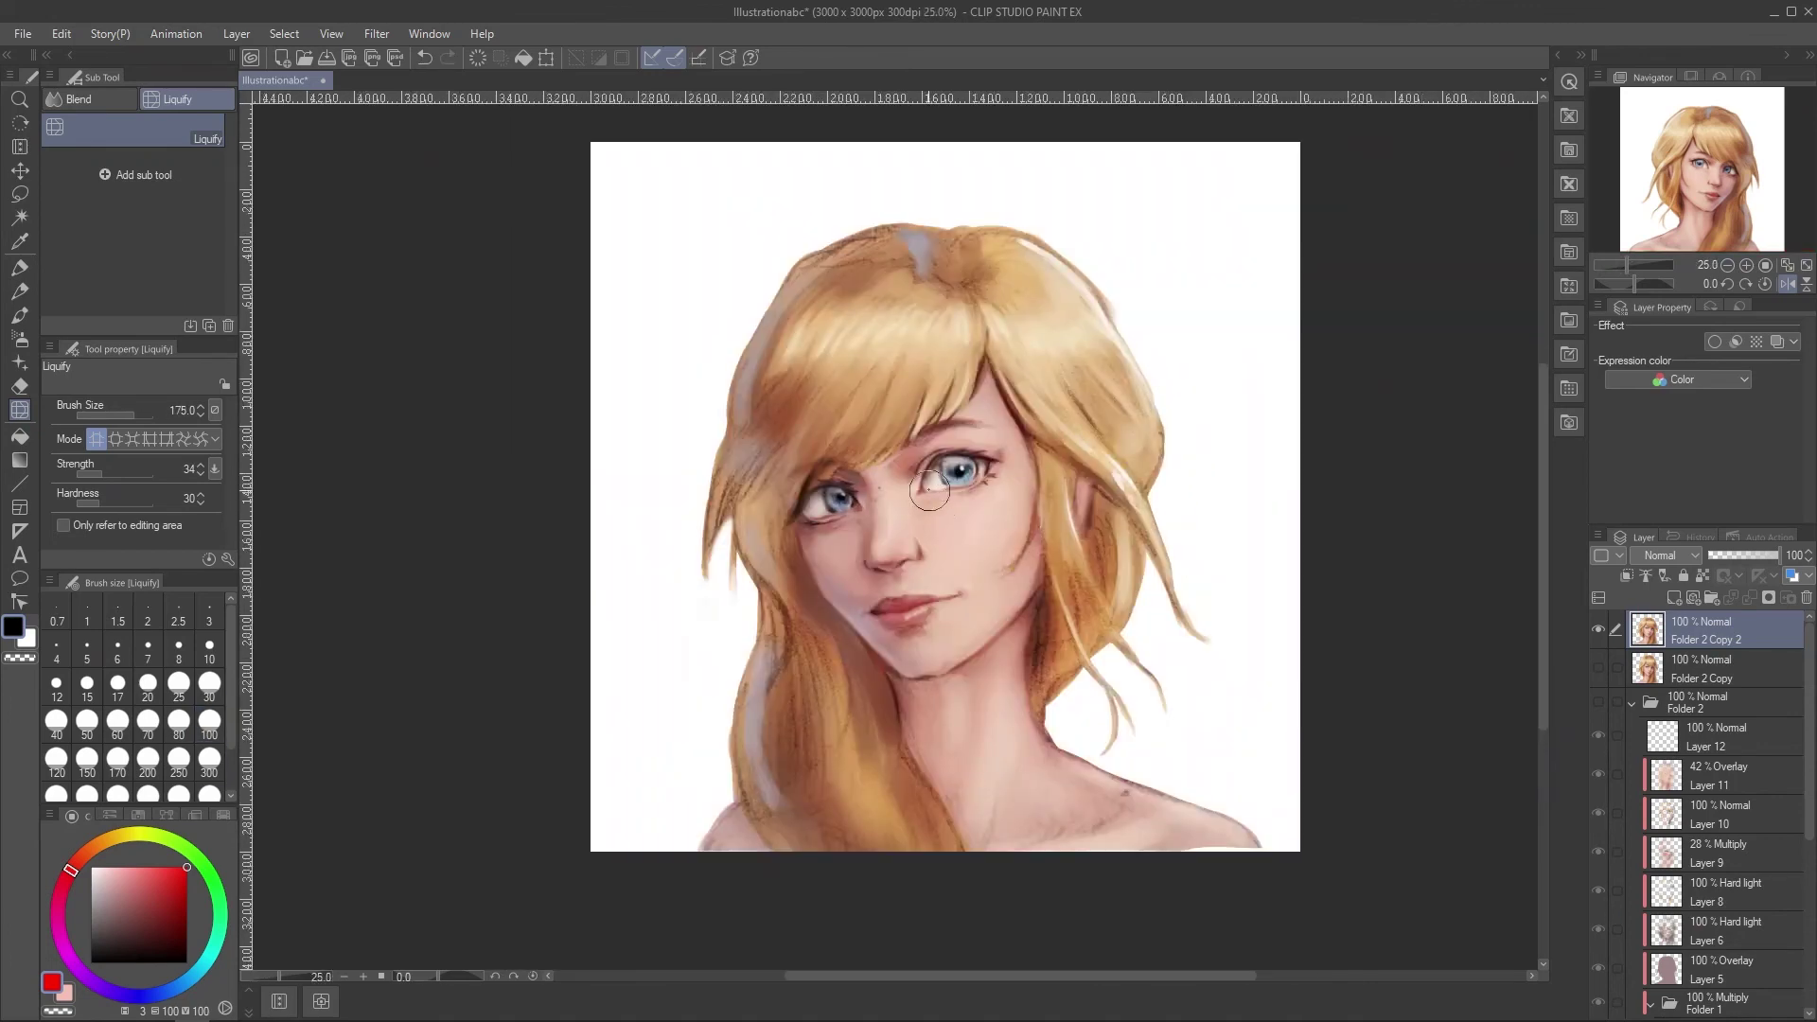
{"action": "scroll", "coordinate": [1070, 443], "scroll_direction": "down", "scroll_amount": 2}
{"action": "key", "text": "h"}
Set the Liquify brush size to 350 for broader adjustments to the portrait.
{"action": "scroll", "coordinate": [885, 520], "scroll_direction": "up", "scroll_amount": 2}
{"action": "key", "text": "bracketright"}
{"action": "key", "text": "bracketright"}
{"action": "key", "text": "bracketright"}
{"action": "key", "text": "bracketright"}
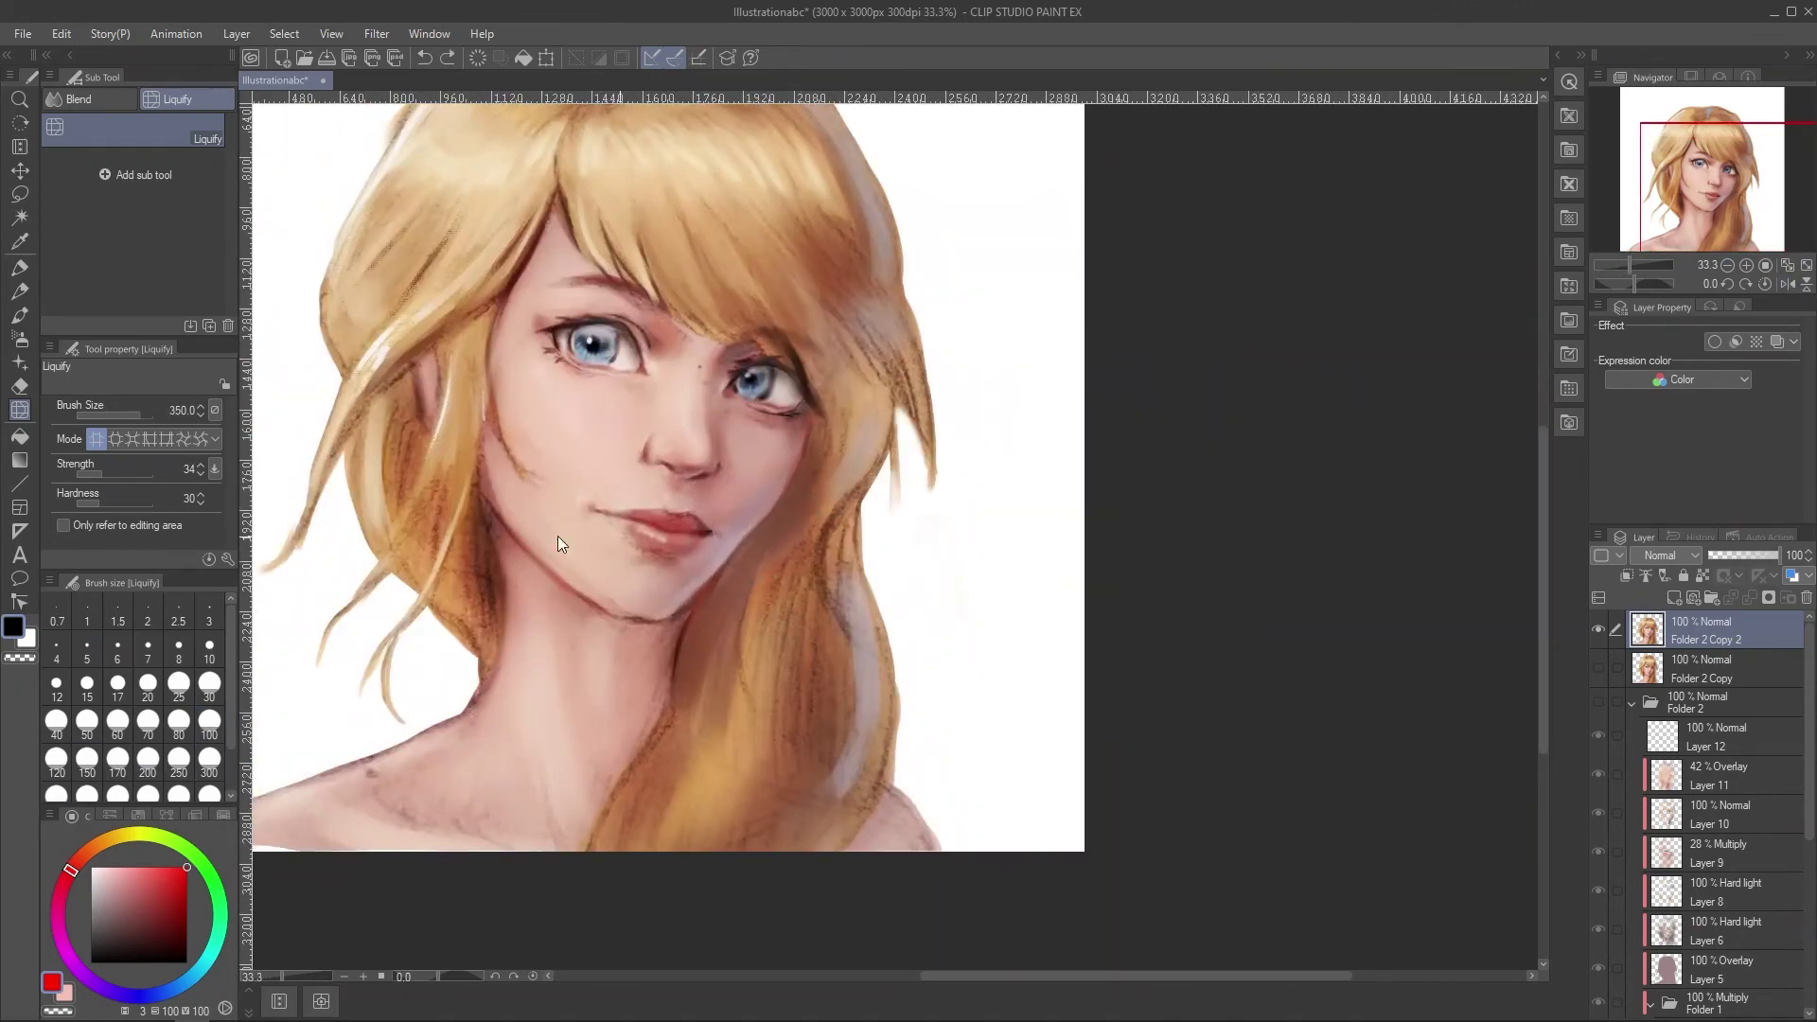
Duplicate the Folder 2 Copy 2 layer and merge the duplicate with its original into one layer.
{"action": "right_click", "coordinate": [1707, 627]}
{"action": "left_click", "coordinate": [1707, 262]}
{"action": "left_click", "coordinate": [1713, 668], "text": "shift"}
{"action": "key", "text": "shift+alt+e"}
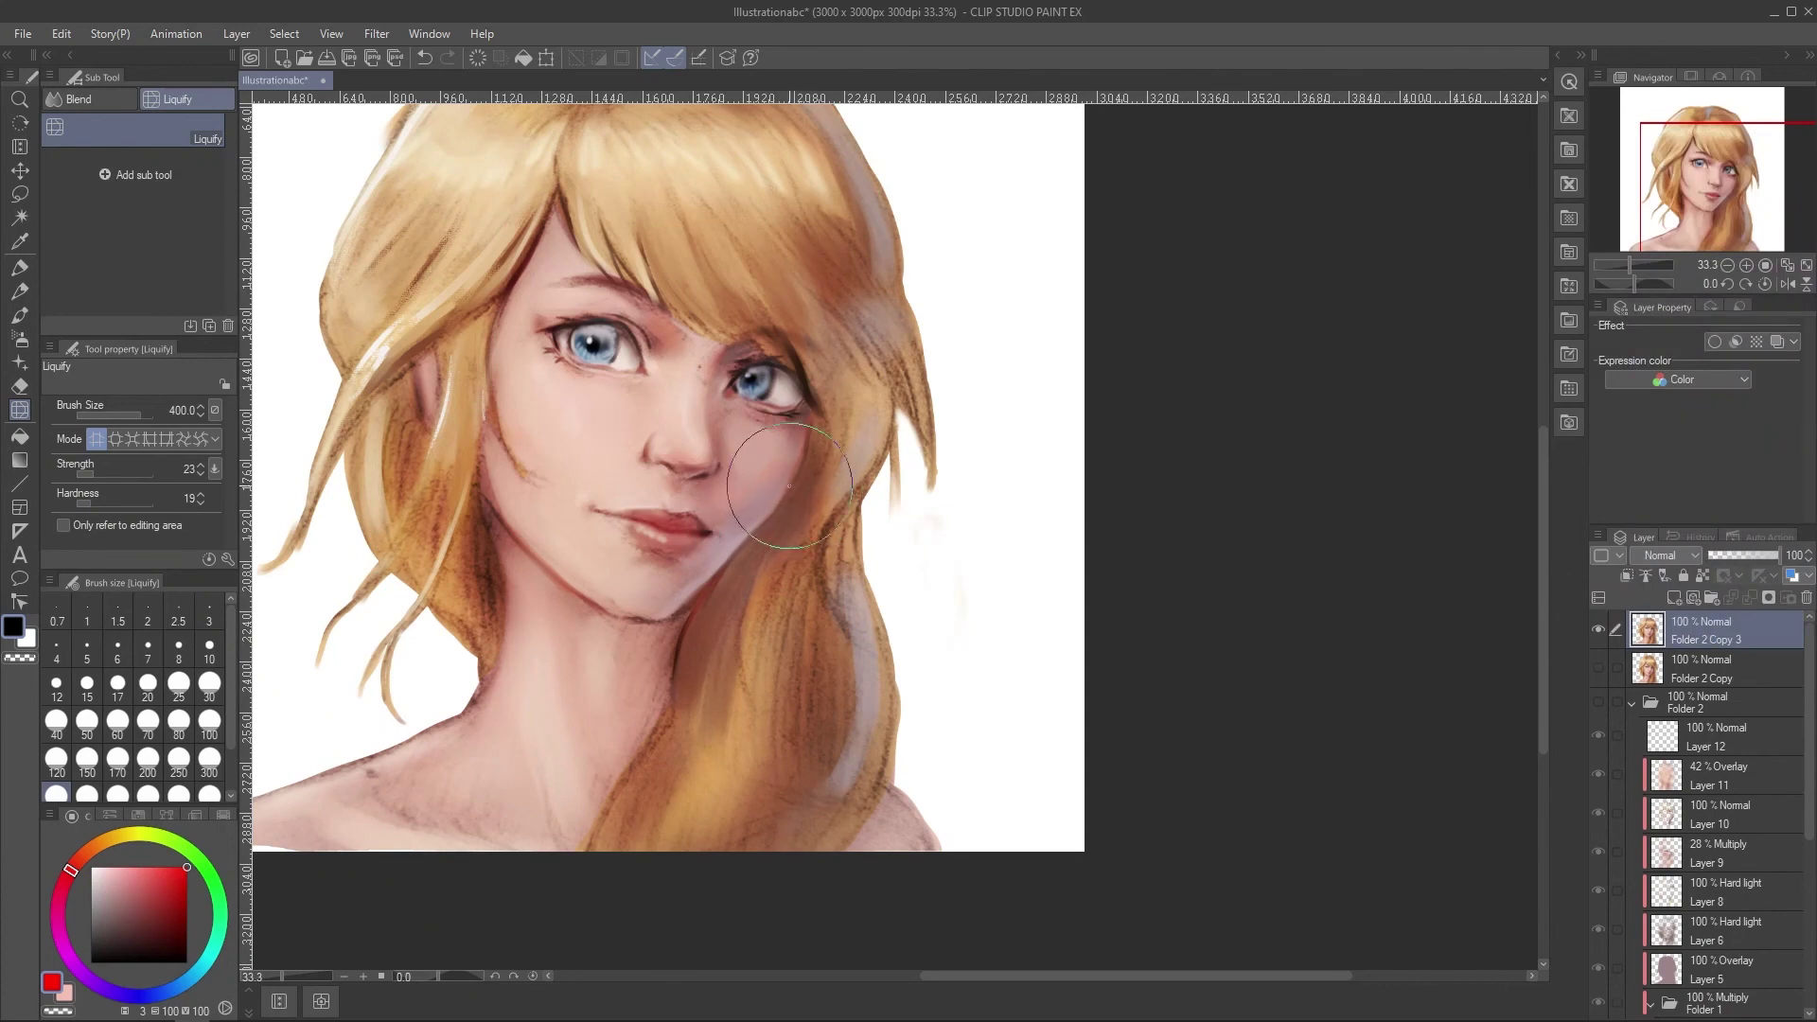